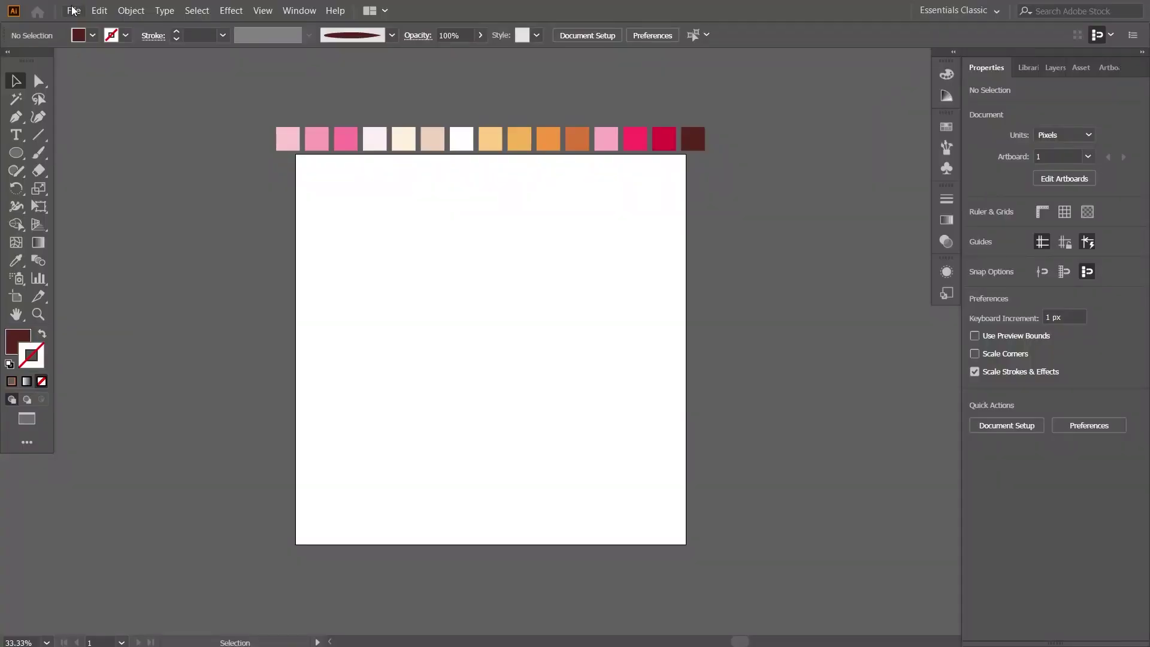
Place the sketch photo IMG_20220824_173016 onto the canvas as a linked image.
{"action": "left_click", "coordinate": [72, 11]}
{"action": "left_click", "coordinate": [121, 244]}
{"action": "left_click", "coordinate": [261, 137]}
{"action": "left_click", "coordinate": [448, 403]}
{"action": "left_click", "coordinate": [395, 231]}
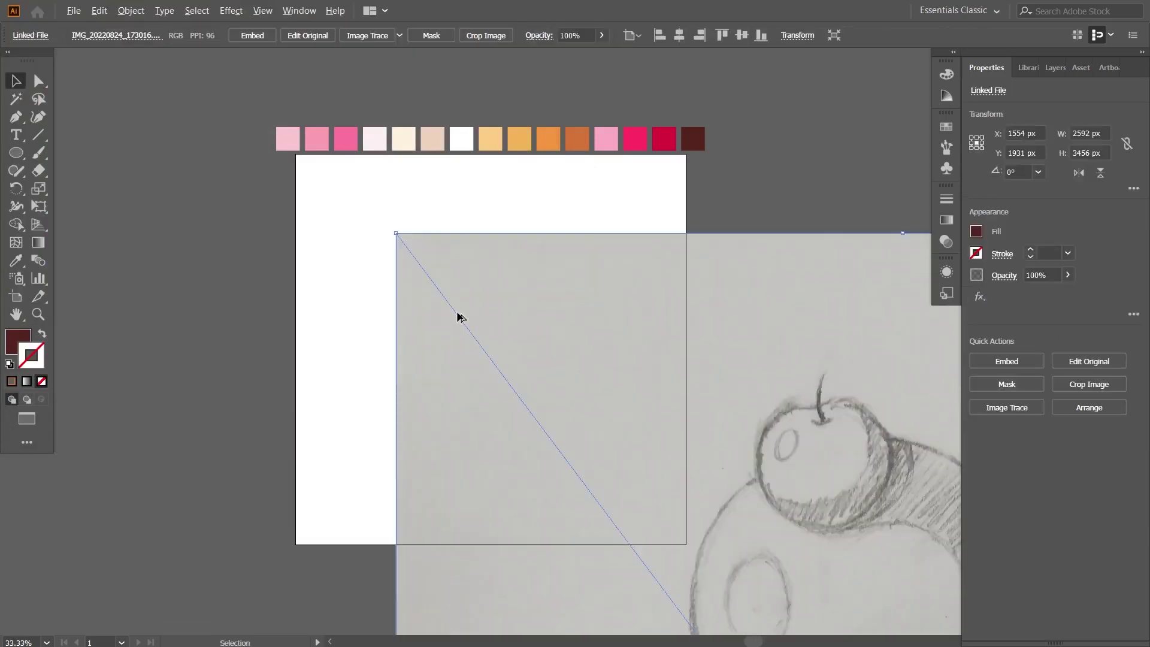
Resize the sketch to about 613.5 x 818 px so it fits the artboard.
{"action": "key", "text": "ctrl+minus"}
{"action": "key", "text": "ctrl+minus"}
{"action": "key", "text": "ctrl+minus"}
{"action": "left_click_drag", "start_coordinate": [646, 503], "coordinate": [449, 299]}
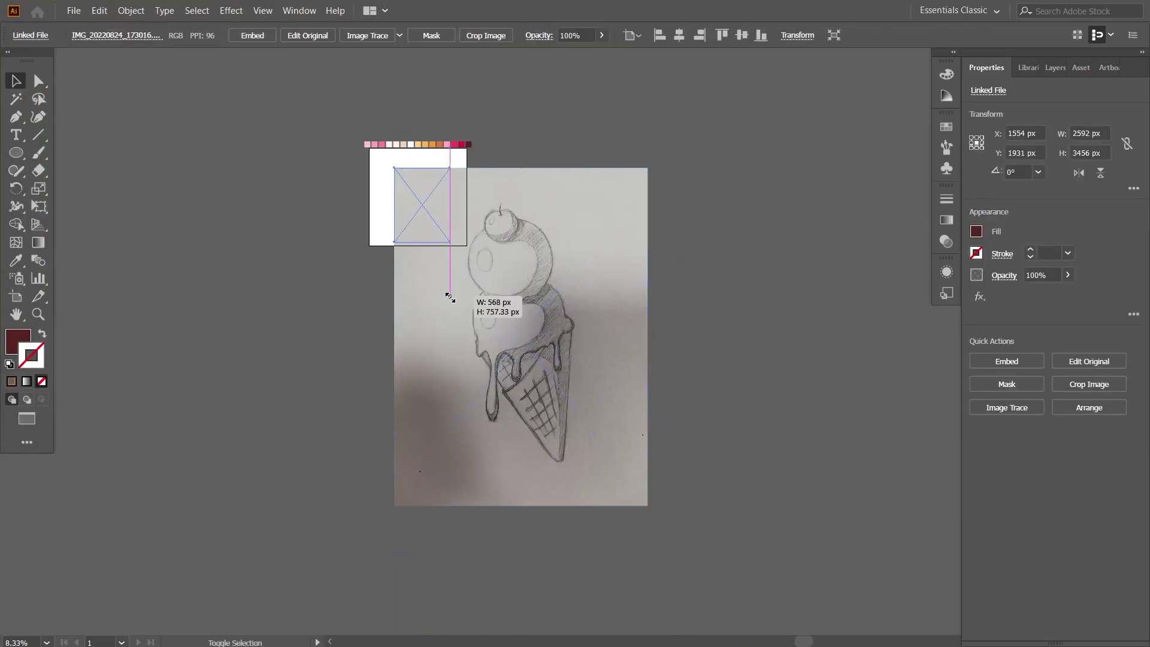
{"action": "key", "text": "ctrl+plus"}
{"action": "key", "text": "ctrl+plus"}
{"action": "key", "text": "ctrl+plus"}
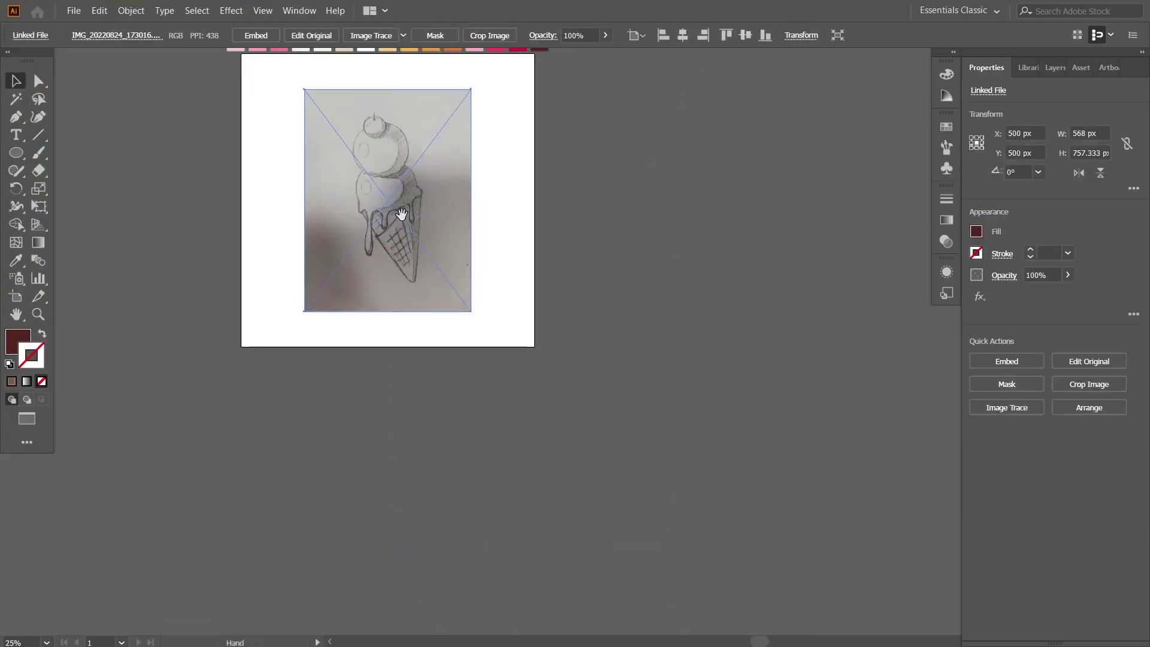
{"action": "key", "text": "ctrl+plus"}
{"action": "key", "text": "ctrl+plus"}
{"action": "left_click_drag", "start_coordinate": [633, 518], "coordinate": [644, 533]}
{"action": "left_click", "coordinate": [677, 361]}
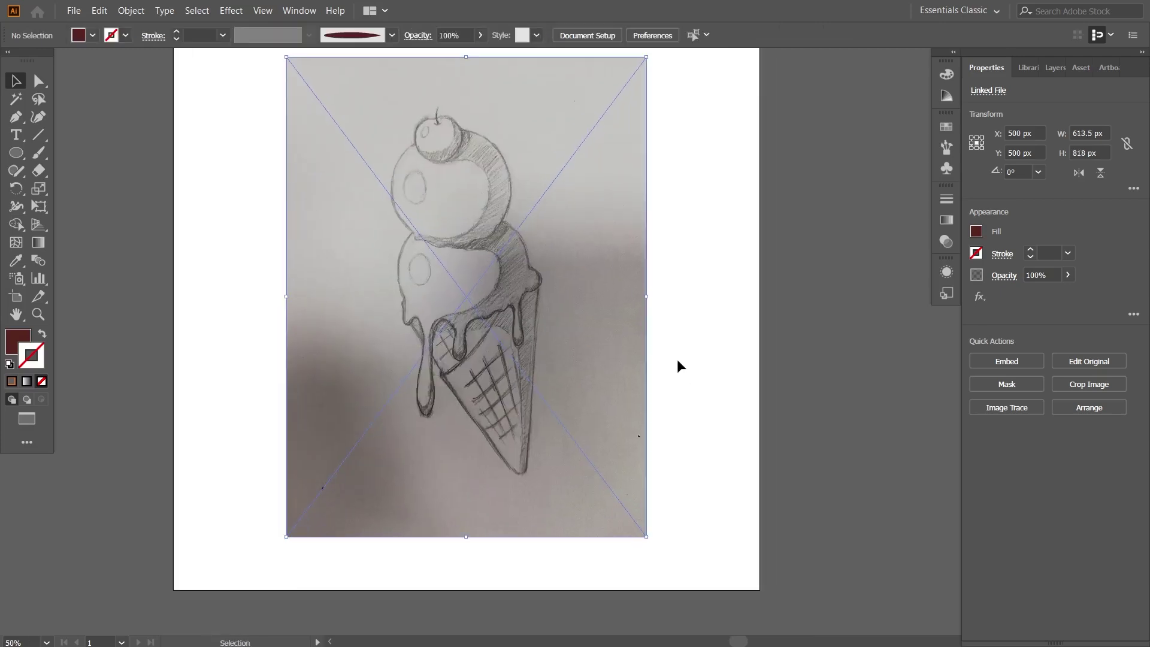
{"action": "key", "text": "ctrl+minus"}
{"action": "key", "text": "ctrl+minus"}
{"action": "key", "text": "ctrl+a"}
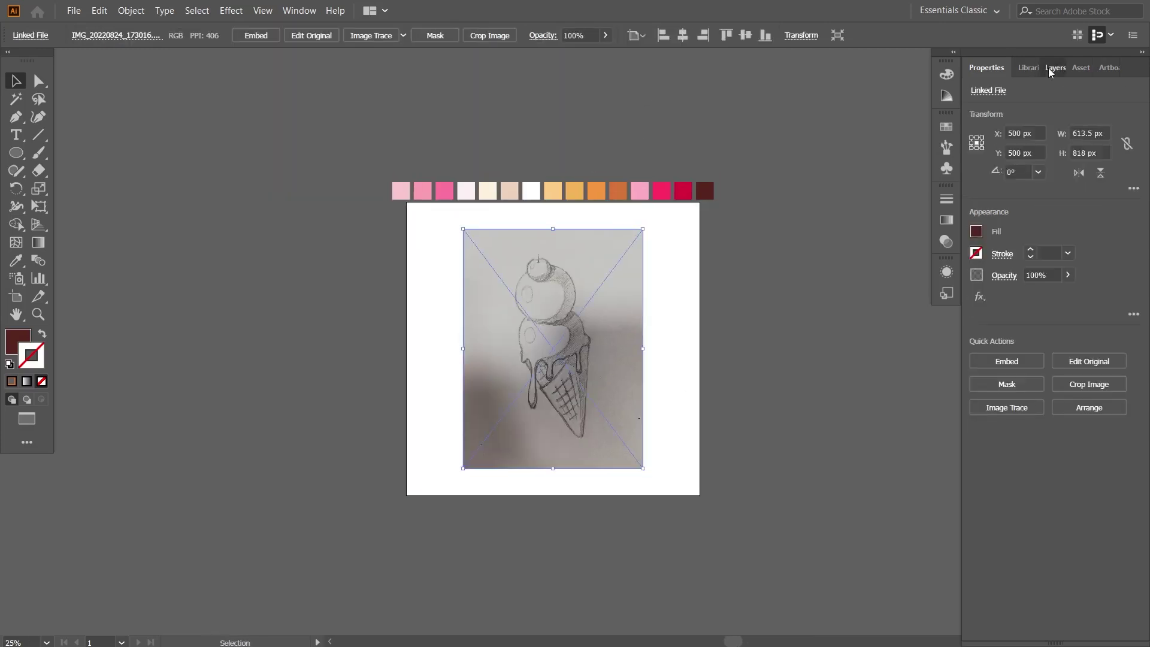
Lower the sketch's opacity to about 53%.
{"action": "left_click", "coordinate": [1049, 72]}
{"action": "left_click", "coordinate": [986, 67]}
{"action": "left_click_drag", "start_coordinate": [1059, 297], "coordinate": [1038, 295]}
{"action": "left_click", "coordinate": [1028, 67]}
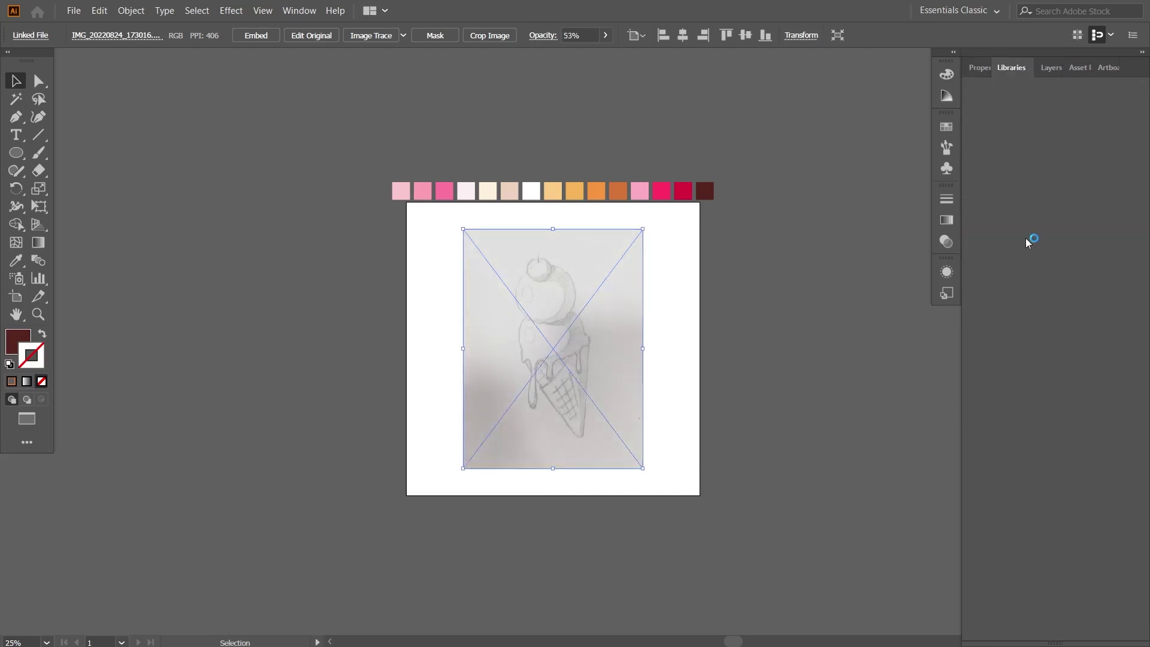
Lock Layer 1 holding the sketch and make Layer 2 the active drawing layer.
{"action": "left_click", "coordinate": [1018, 67]}
{"action": "left_click", "coordinate": [1042, 66]}
{"action": "left_click", "coordinate": [989, 105]}
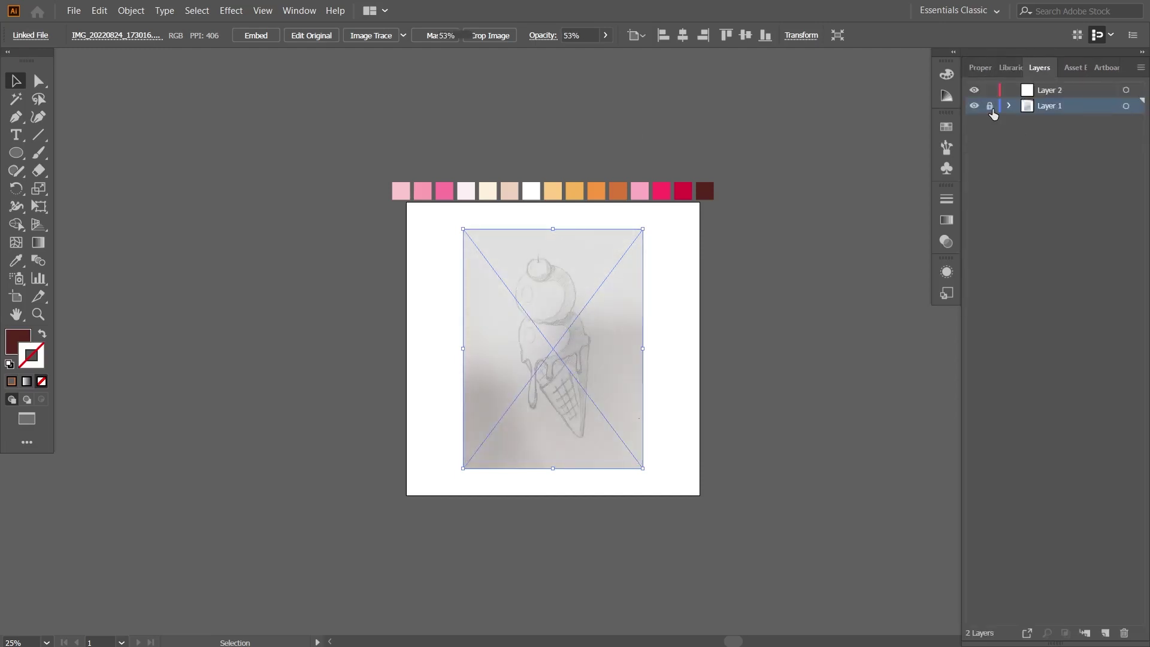
{"action": "left_click", "coordinate": [1054, 90]}
{"action": "scroll", "coordinate": [550, 335], "scroll_direction": "up", "scroll_amount": 3}
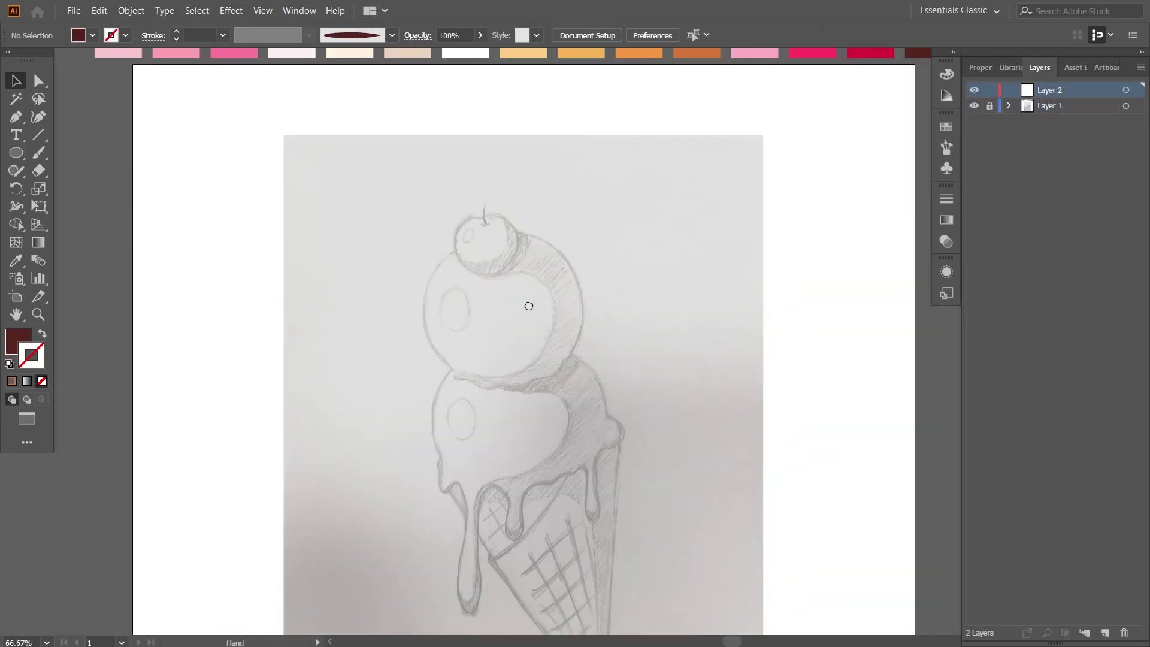
Draw a no-fill circle with a 3 pt outline sized to the top scoop.
{"action": "left_click_drag", "start_coordinate": [480, 283], "coordinate": [663, 466]}
{"action": "left_click", "coordinate": [42, 334]}
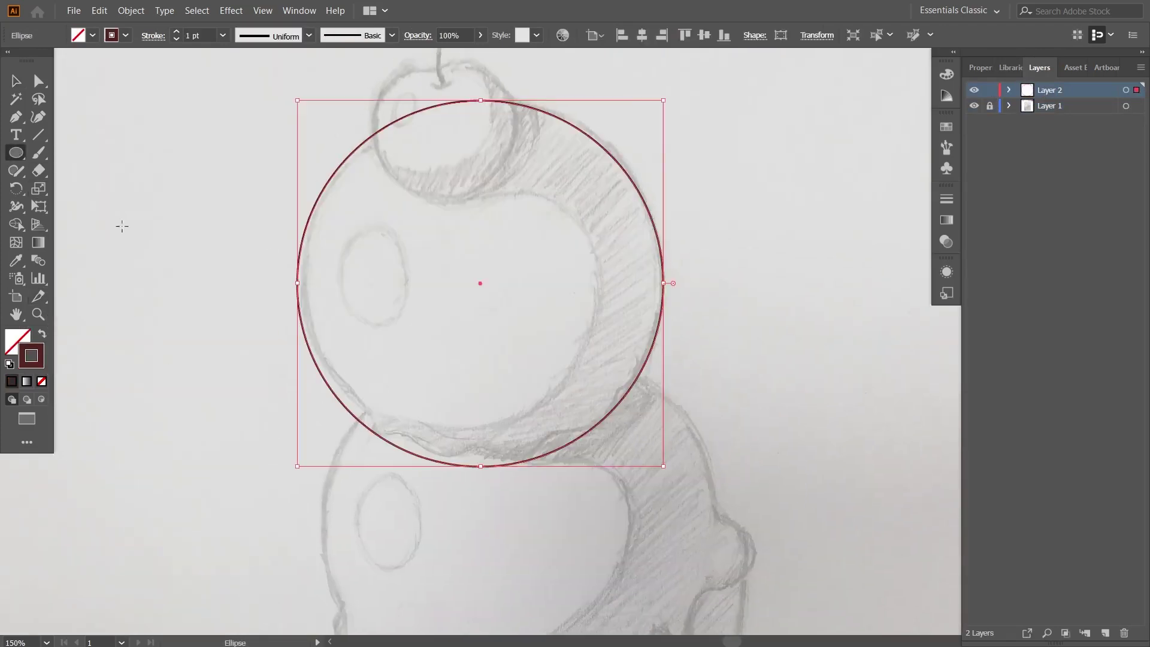
{"action": "key", "text": "v"}
{"action": "left_click_drag", "start_coordinate": [580, 133], "coordinate": [585, 130]}
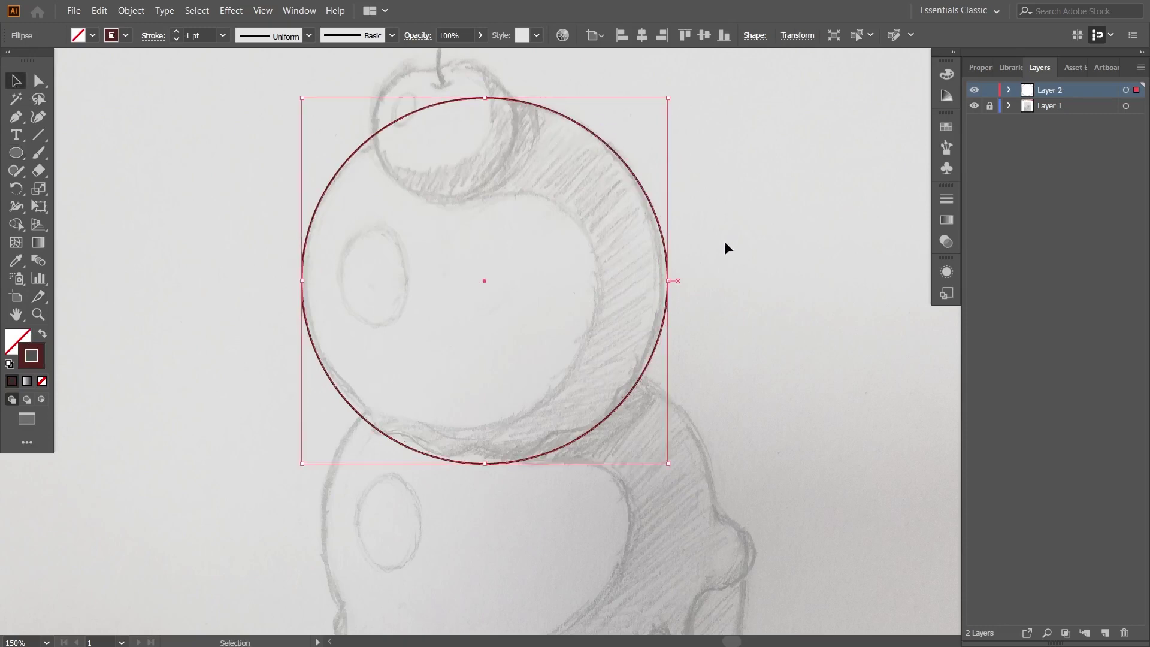
{"action": "scroll", "coordinate": [643, 354], "scroll_direction": "down", "scroll_amount": 1}
{"action": "left_click_drag", "start_coordinate": [485, 436], "coordinate": [484, 424]}
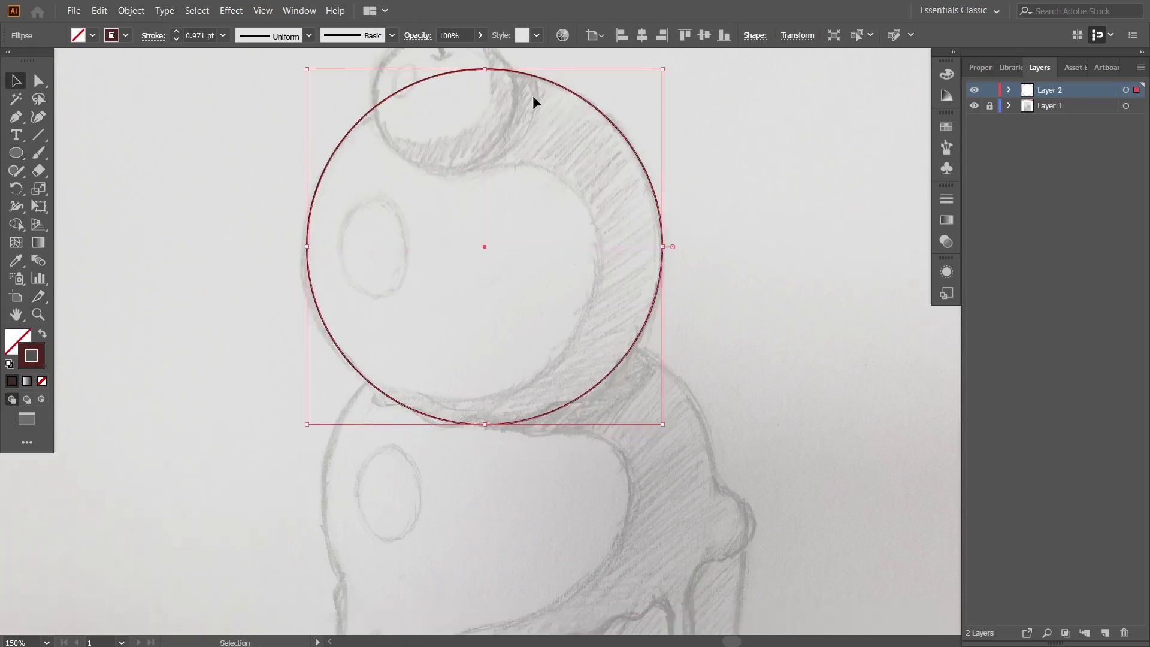
{"action": "left_click", "coordinate": [179, 31]}
{"action": "left_click", "coordinate": [745, 249]}
{"action": "scroll", "coordinate": [744, 249], "scroll_direction": "down", "scroll_amount": 1}
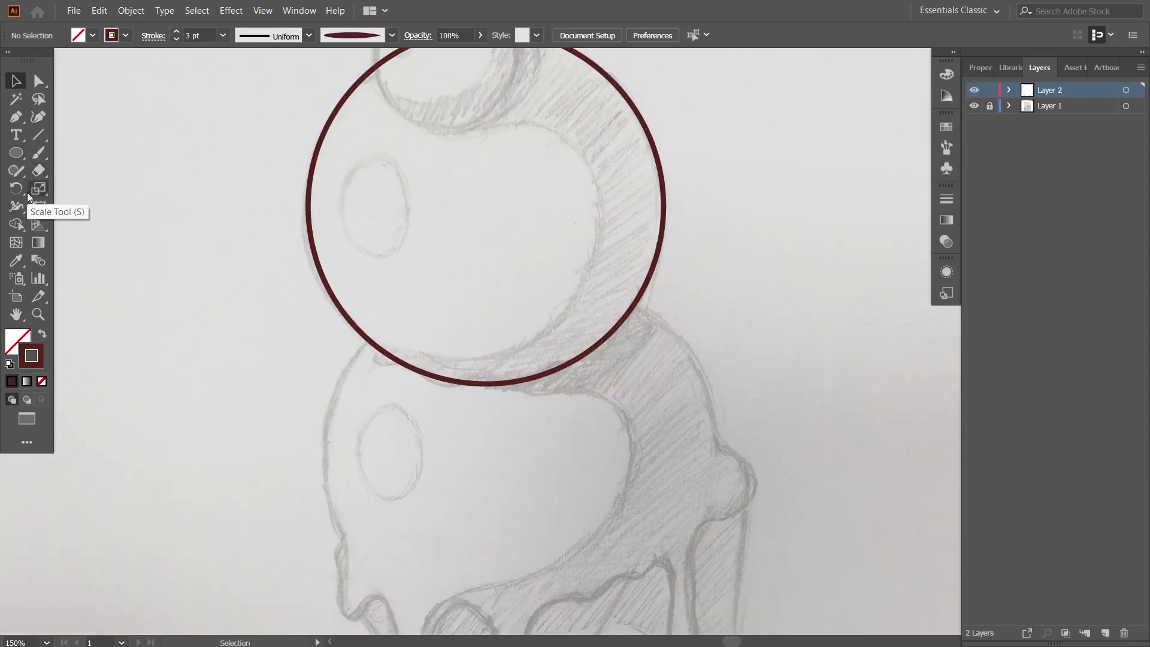
Cut the circle at left and right with Scissors and delete the lower arc pieces.
{"action": "left_click_drag", "start_coordinate": [39, 172], "coordinate": [77, 187]}
{"action": "left_click", "coordinate": [347, 319]}
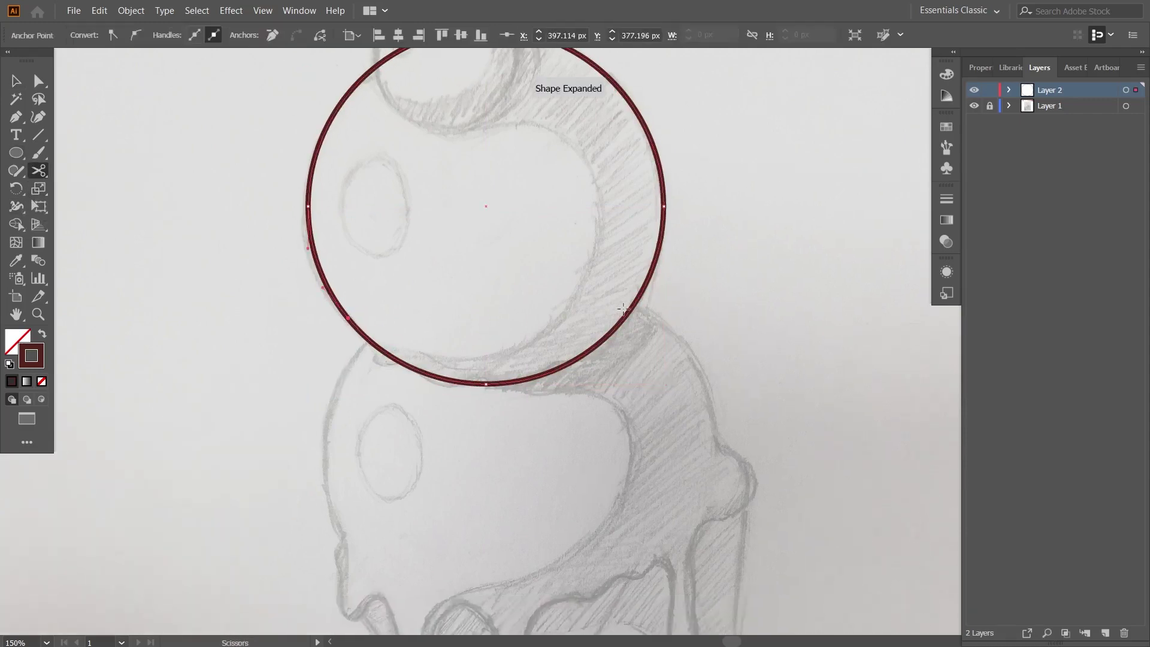
{"action": "left_click", "coordinate": [659, 245]}
{"action": "key", "text": "v"}
{"action": "left_click_drag", "start_coordinate": [431, 360], "coordinate": [406, 405]}
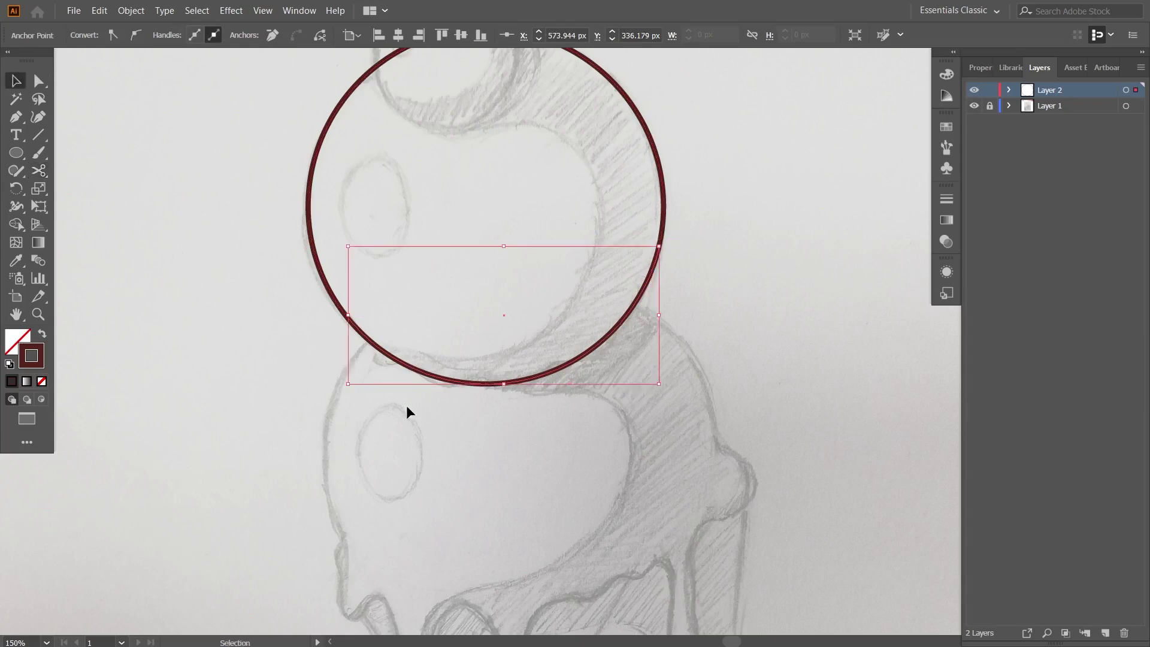
{"action": "key", "text": "Delete"}
{"action": "left_click", "coordinate": [459, 383]}
{"action": "key", "text": "Delete"}
{"action": "scroll", "coordinate": [384, 376], "scroll_direction": "up", "scroll_amount": 1}
Pen the top scoop's wavy bottom edge from the arc's lower end toward its other end.
{"action": "key", "text": "p"}
{"action": "left_click", "coordinate": [347, 293]}
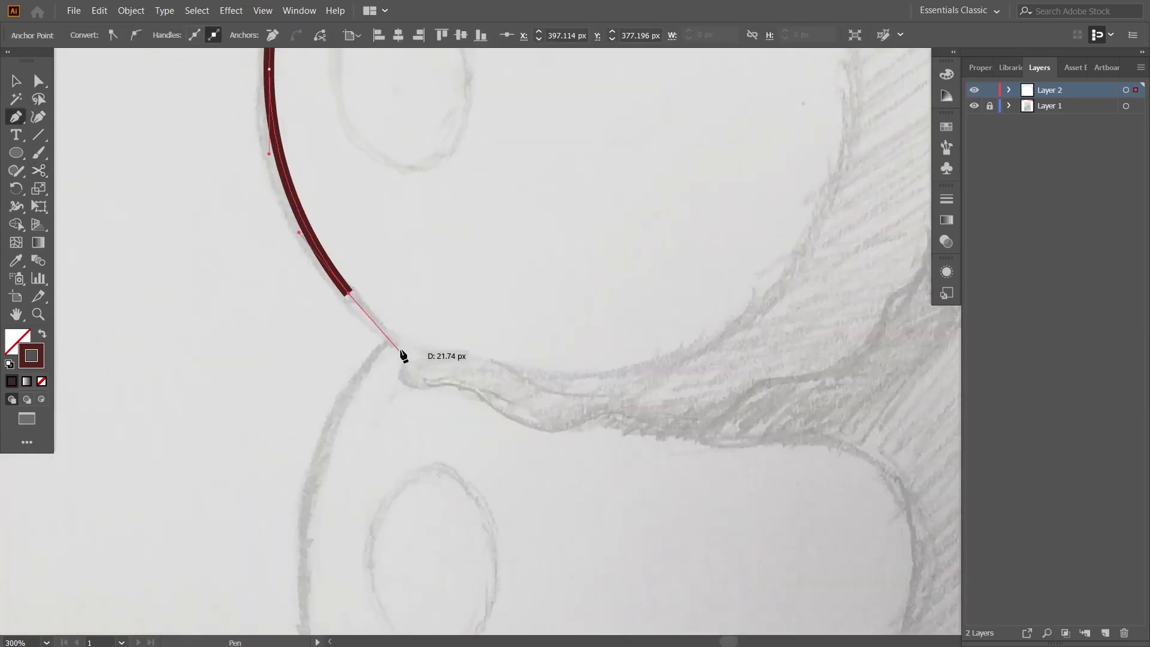
{"action": "left_click_drag", "start_coordinate": [418, 354], "coordinate": [463, 383]}
{"action": "key", "text": "ctrl+z"}
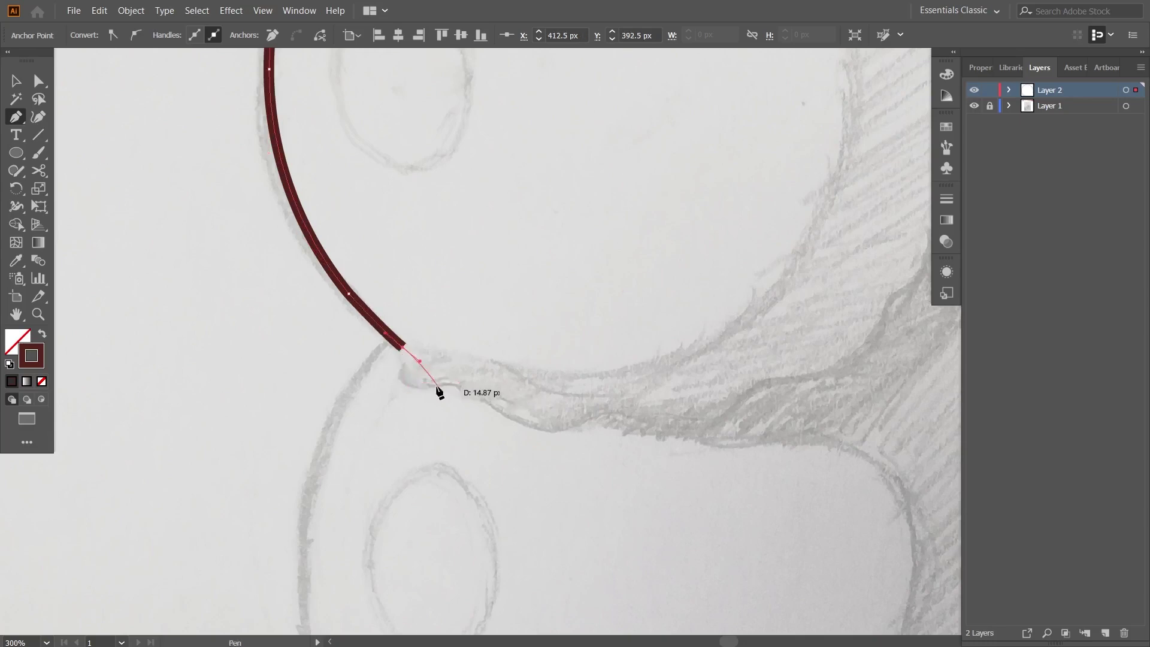
{"action": "left_click_drag", "start_coordinate": [500, 385], "coordinate": [501, 381]}
{"action": "left_click_drag", "start_coordinate": [596, 434], "coordinate": [596, 434]}
{"action": "left_click_drag", "start_coordinate": [622, 410], "coordinate": [527, 377]}
{"action": "left_click_drag", "start_coordinate": [522, 368], "coordinate": [533, 367]}
{"action": "mouse_move", "coordinate": [587, 339]}
{"action": "left_mouse_down"}
{"action": "mouse_move", "coordinate": [628, 346]}
{"action": "mouse_move", "coordinate": [543, 415]}
{"action": "left_mouse_up"}
{"action": "left_click", "coordinate": [570, 365]}
{"action": "left_click_drag", "start_coordinate": [570, 330], "coordinate": [511, 352]}
{"action": "left_click_drag", "start_coordinate": [554, 328], "coordinate": [588, 318]}
{"action": "left_click_drag", "start_coordinate": [615, 236], "coordinate": [606, 310]}
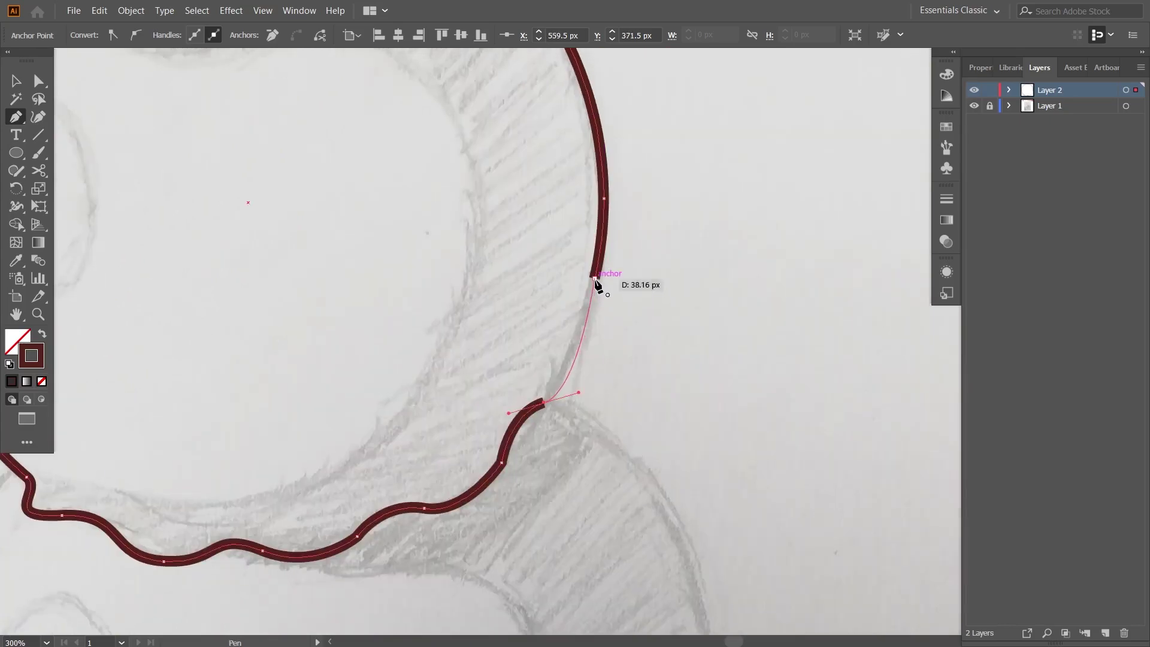
{"action": "left_click_drag", "start_coordinate": [579, 402], "coordinate": [725, 368]}
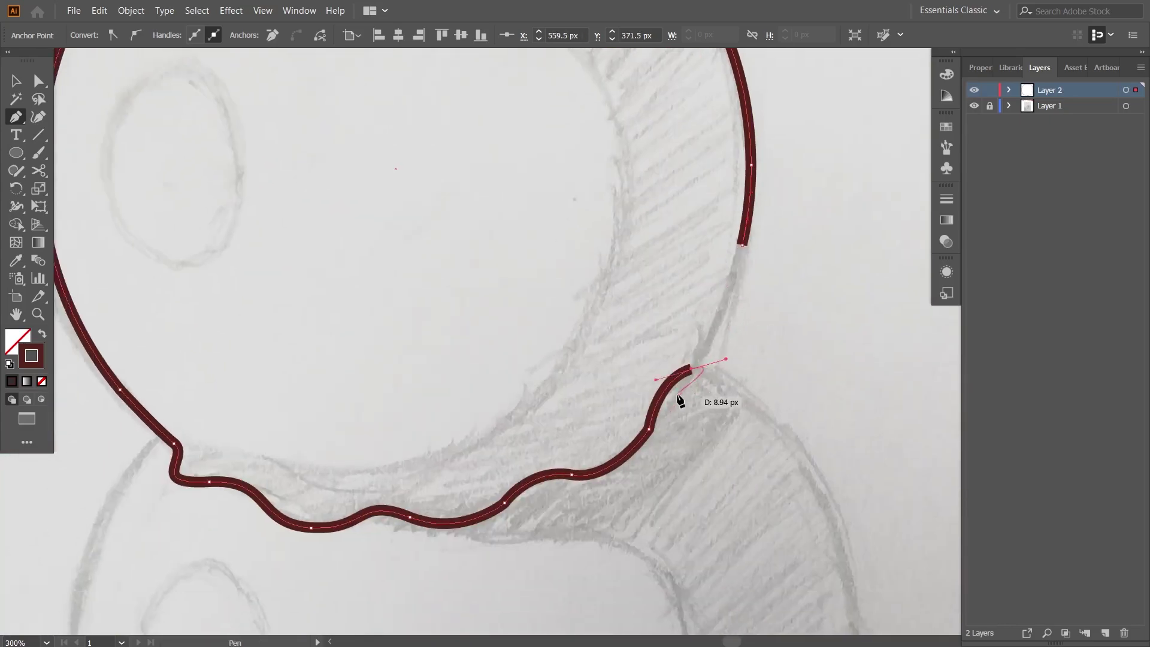
{"action": "left_click_drag", "start_coordinate": [742, 244], "coordinate": [758, 181]}
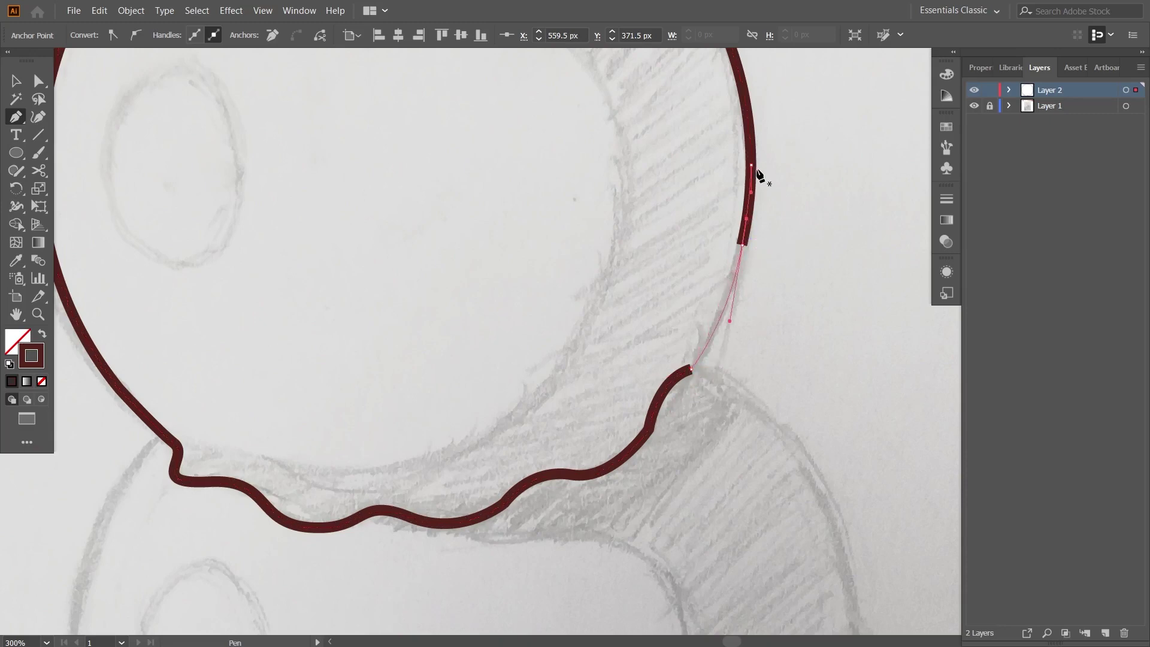
{"action": "scroll", "coordinate": [772, 300], "scroll_direction": "up", "scroll_amount": 2}
Delete the awkward joining anchor point with Direct Selection.
{"action": "key", "text": "a"}
{"action": "left_click", "coordinate": [659, 303]}
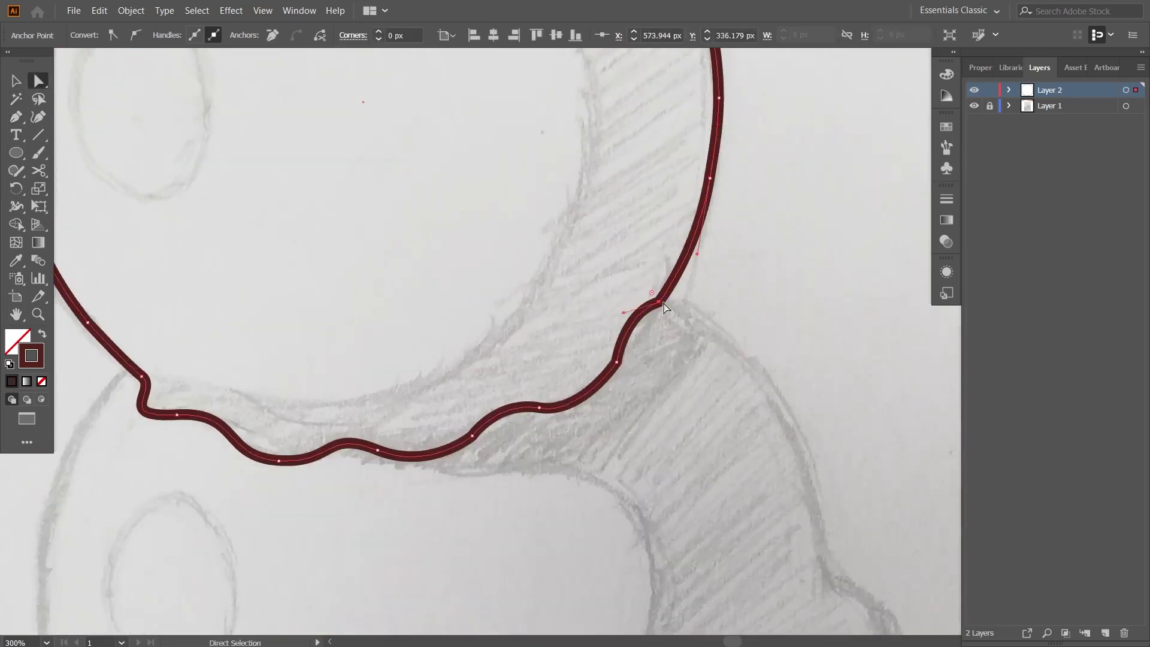
{"action": "left_click_drag", "start_coordinate": [618, 245], "coordinate": [635, 249]}
{"action": "scroll", "coordinate": [719, 326], "scroll_direction": "down", "scroll_amount": 1}
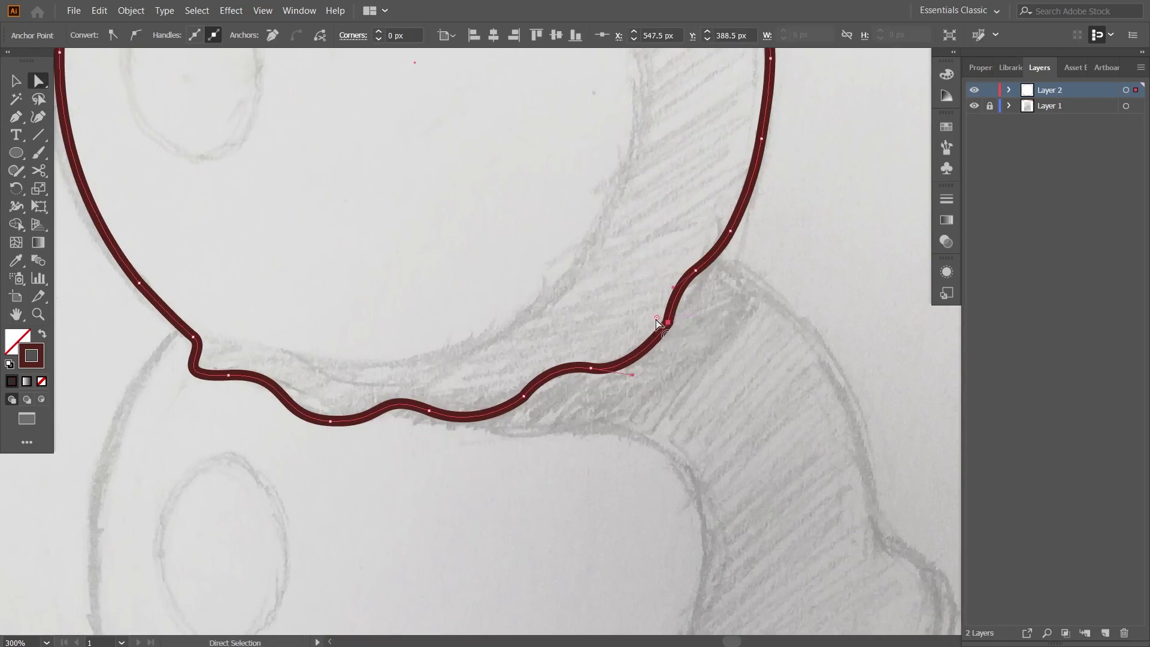
{"action": "scroll", "coordinate": [821, 272], "scroll_direction": "up", "scroll_amount": 1}
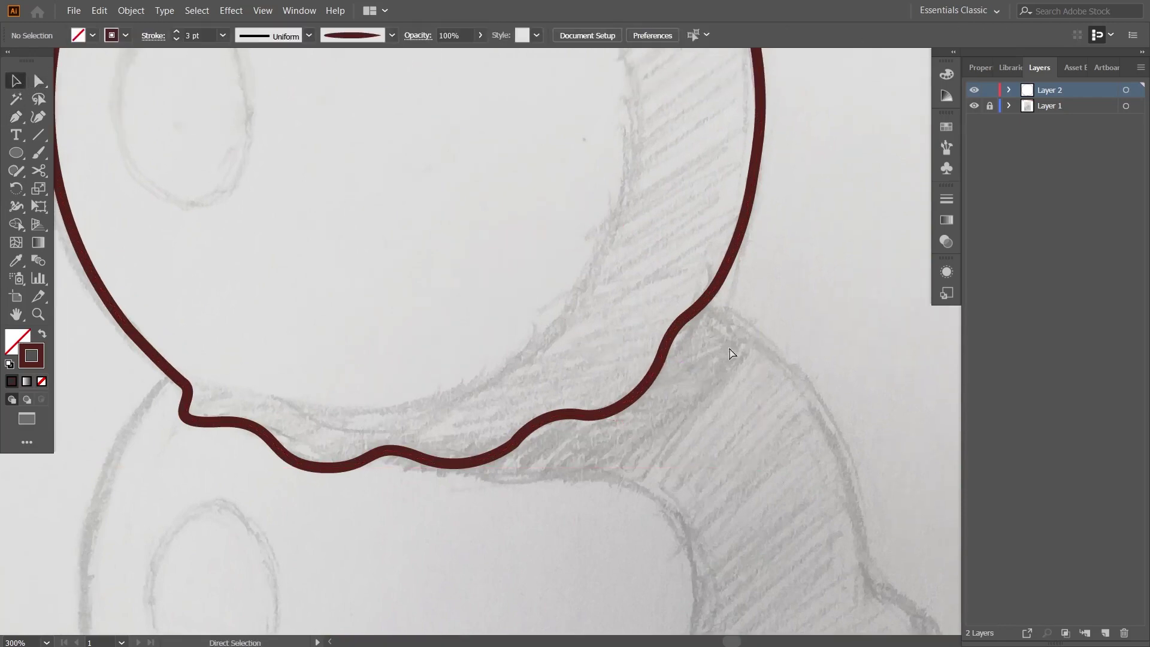
{"action": "key", "text": "ctrl+z"}
{"action": "key", "text": "Delete"}
{"action": "key", "text": "Delete"}
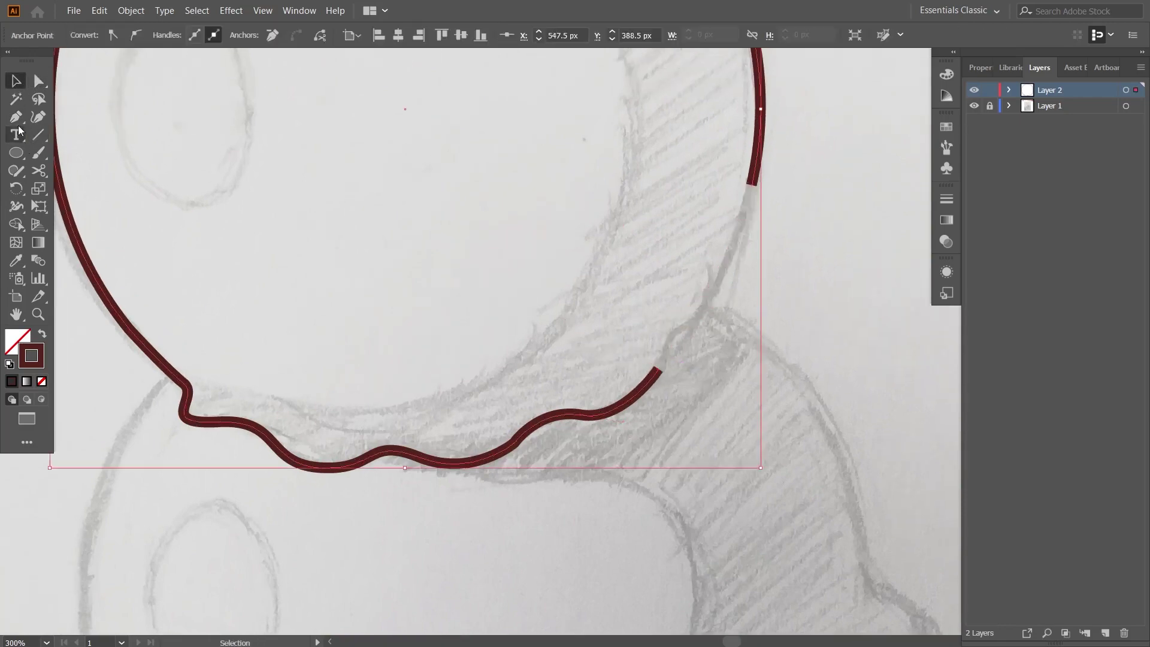
Redraw the final wave and connect it to the arc's end, closing the outline.
{"action": "key", "text": "p"}
{"action": "left_click", "coordinate": [657, 370]}
{"action": "left_click", "coordinate": [676, 329]}
{"action": "left_click_drag", "start_coordinate": [735, 310], "coordinate": [745, 284]}
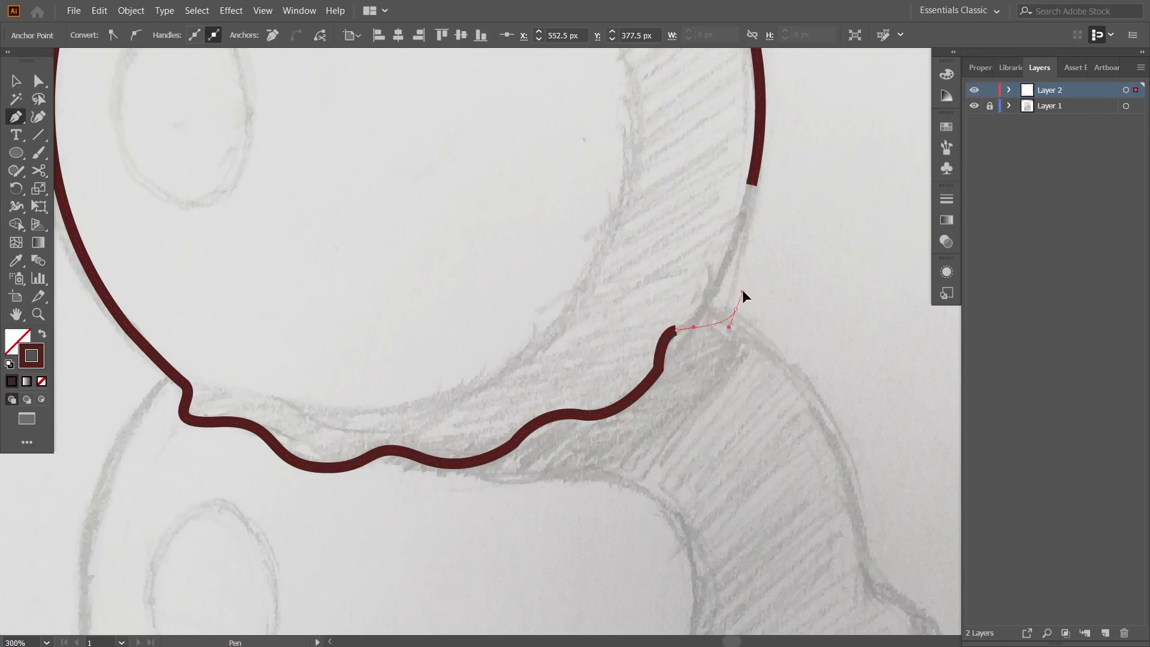
{"action": "scroll", "coordinate": [737, 272], "scroll_direction": "up", "scroll_amount": 1}
{"action": "left_click_drag", "start_coordinate": [709, 346], "coordinate": [712, 329]}
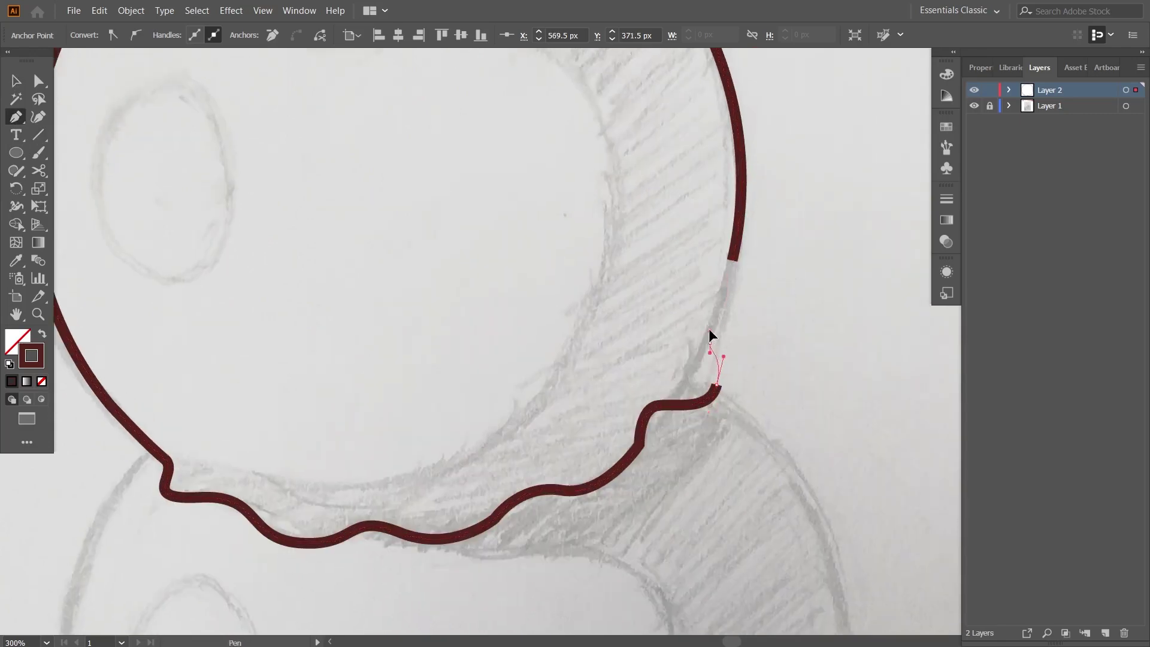
{"action": "left_click", "coordinate": [732, 259]}
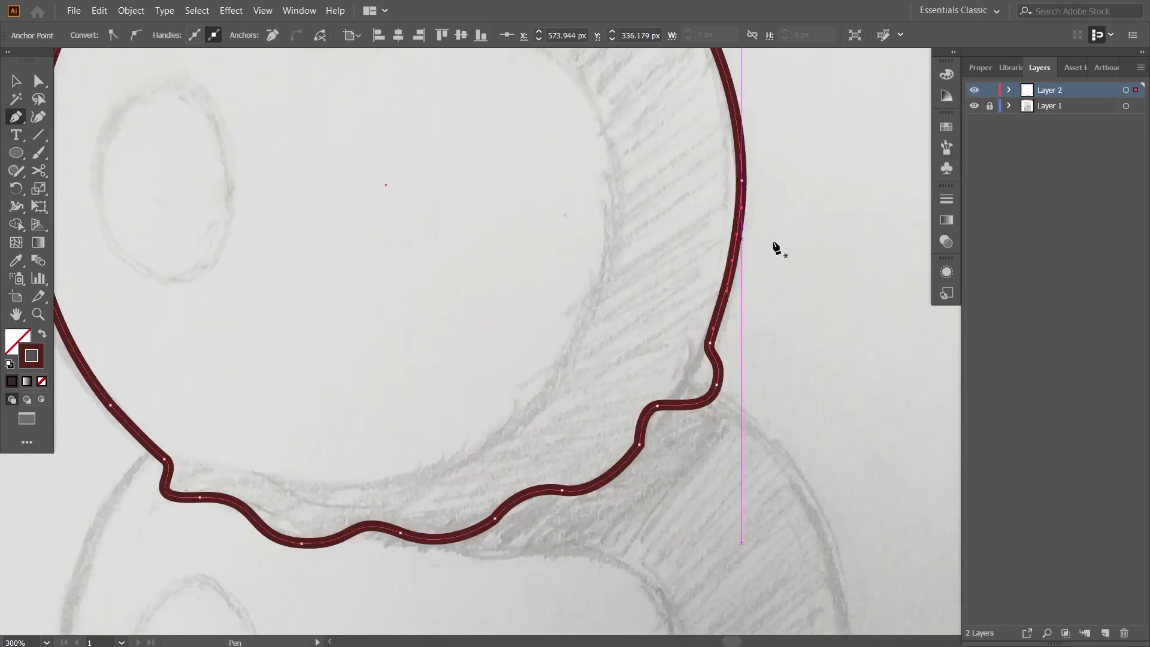
{"action": "key", "text": "v"}
Inspect the scoop outline's anchor points with Direct Selection, then deselect.
{"action": "left_click", "coordinate": [409, 213]}
{"action": "left_click", "coordinate": [639, 448]}
{"action": "key", "text": "a"}
{"action": "left_click", "coordinate": [616, 432]}
{"action": "key", "text": "v"}
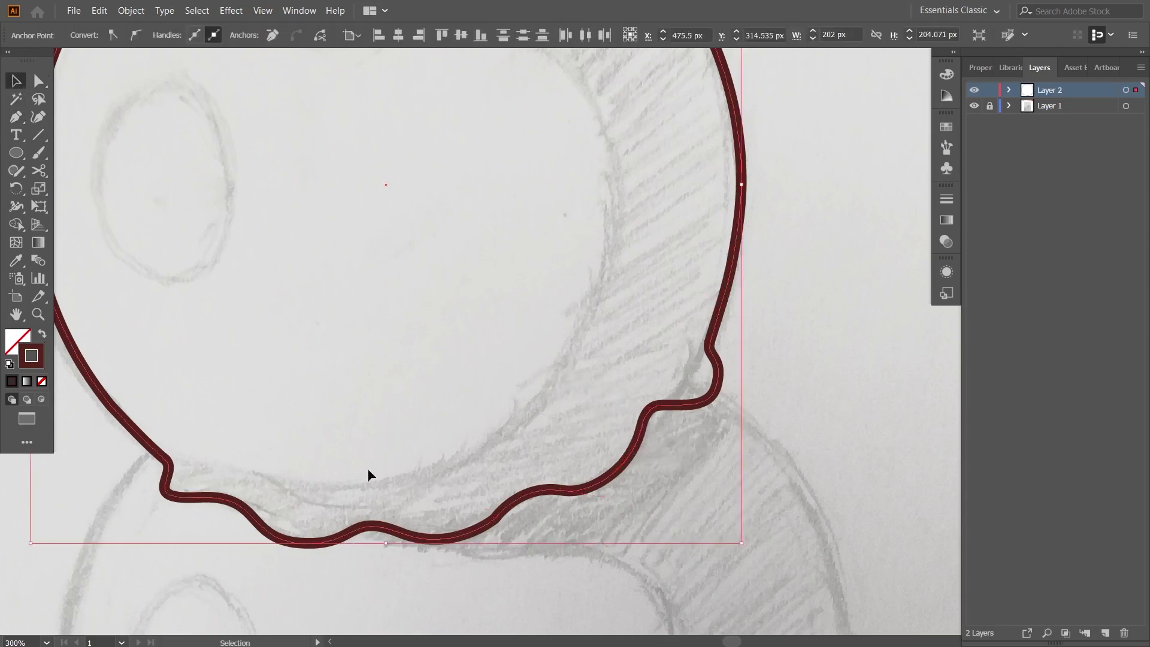
{"action": "left_click", "coordinate": [788, 410]}
Start drawing a circle over the lower scoop with the Ellipse tool.
{"action": "scroll", "coordinate": [788, 412], "scroll_direction": "down", "scroll_amount": 4}
{"action": "scroll", "coordinate": [681, 349], "scroll_direction": "up", "scroll_amount": 3}
{"action": "scroll", "coordinate": [659, 311], "scroll_direction": "down", "scroll_amount": 2}
{"action": "scroll", "coordinate": [588, 365], "scroll_direction": "down", "scroll_amount": 1}
{"action": "key", "text": "l"}
{"action": "left_click_drag", "start_coordinate": [509, 329], "coordinate": [645, 329]}
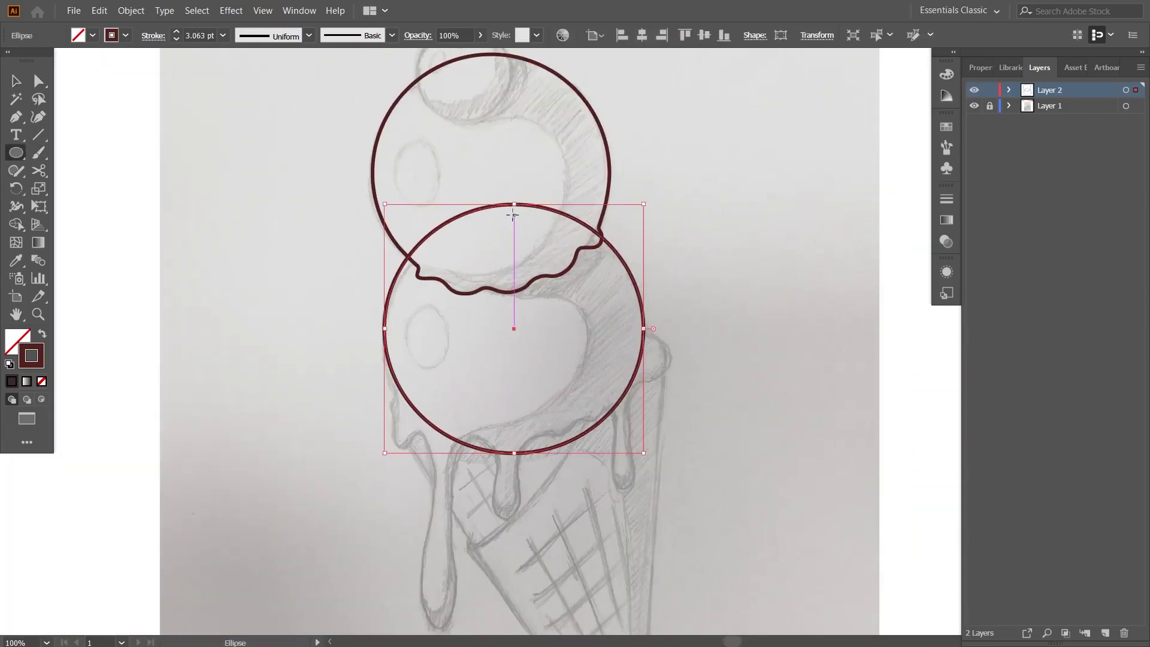
Make the lower scoop circle slightly taller and wider to match the sketch.
{"action": "left_click_drag", "start_coordinate": [514, 211], "coordinate": [650, 199]}
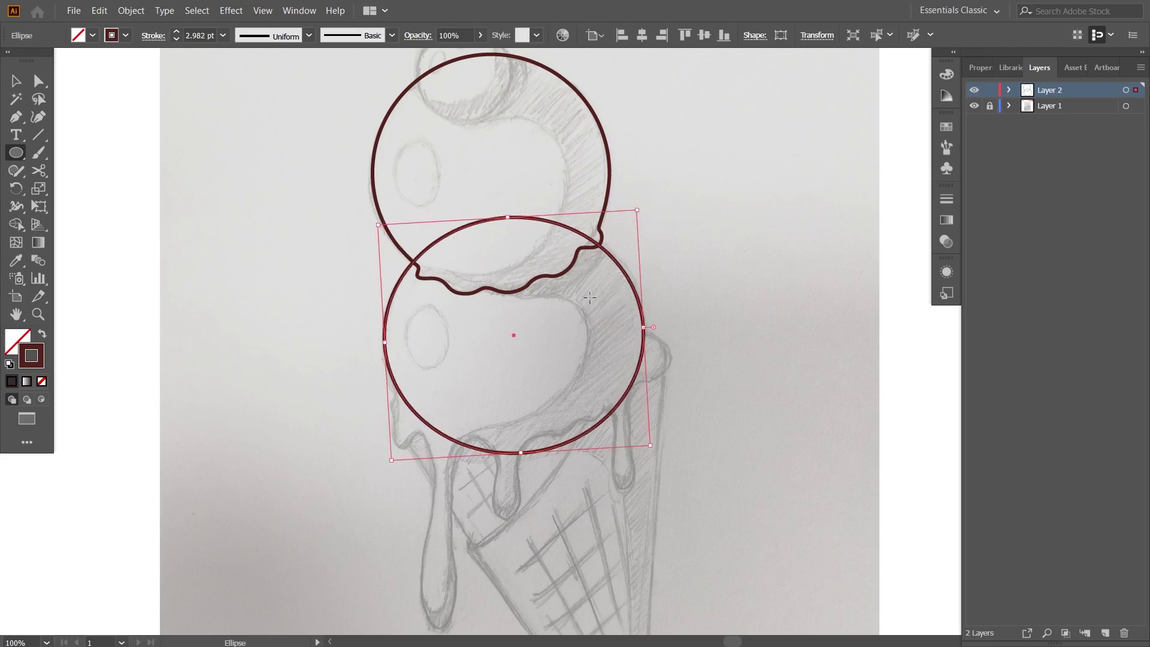
{"action": "key", "text": "v"}
{"action": "left_click_drag", "start_coordinate": [507, 216], "coordinate": [507, 211]}
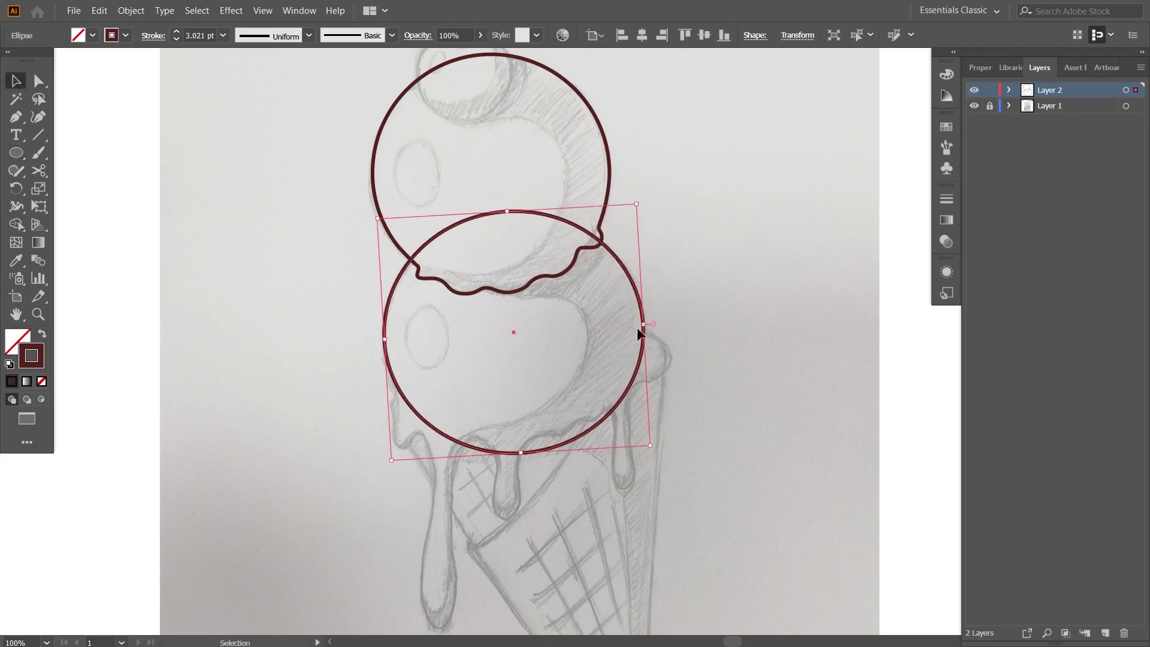
{"action": "left_click_drag", "start_coordinate": [382, 346], "coordinate": [385, 343]}
{"action": "left_click", "coordinate": [699, 382]}
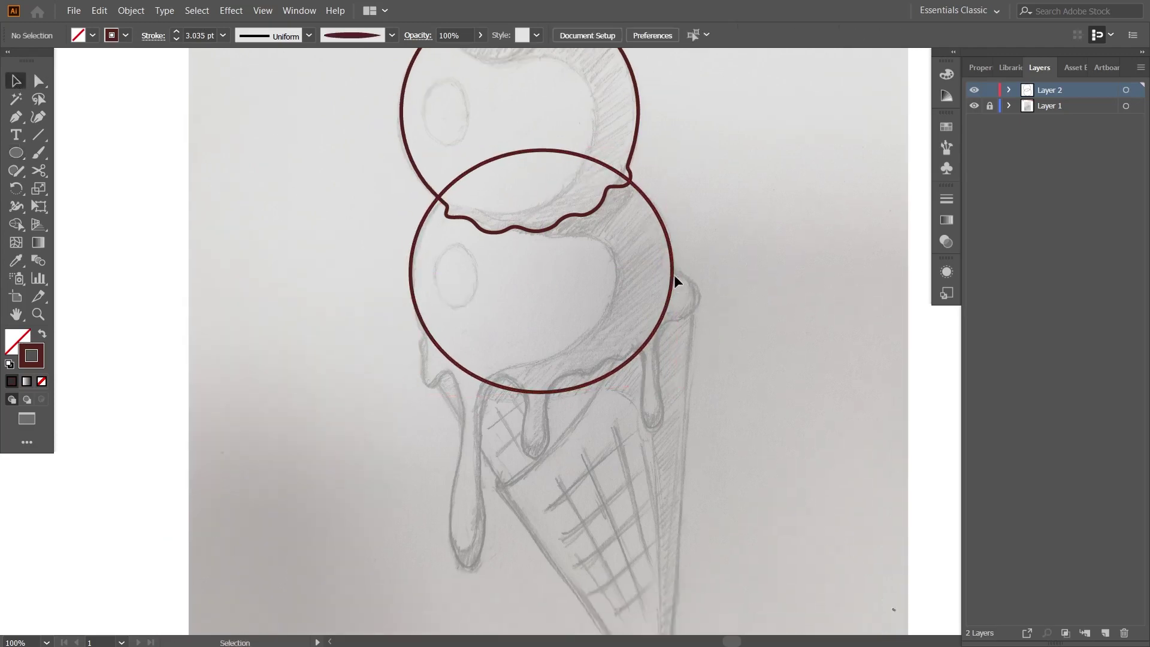
{"action": "left_click", "coordinate": [411, 271]}
Cut the circle at its left and right edges and delete the bottom arc.
{"action": "left_click", "coordinate": [39, 170]}
{"action": "scroll", "coordinate": [418, 364], "scroll_direction": "up", "scroll_amount": 2}
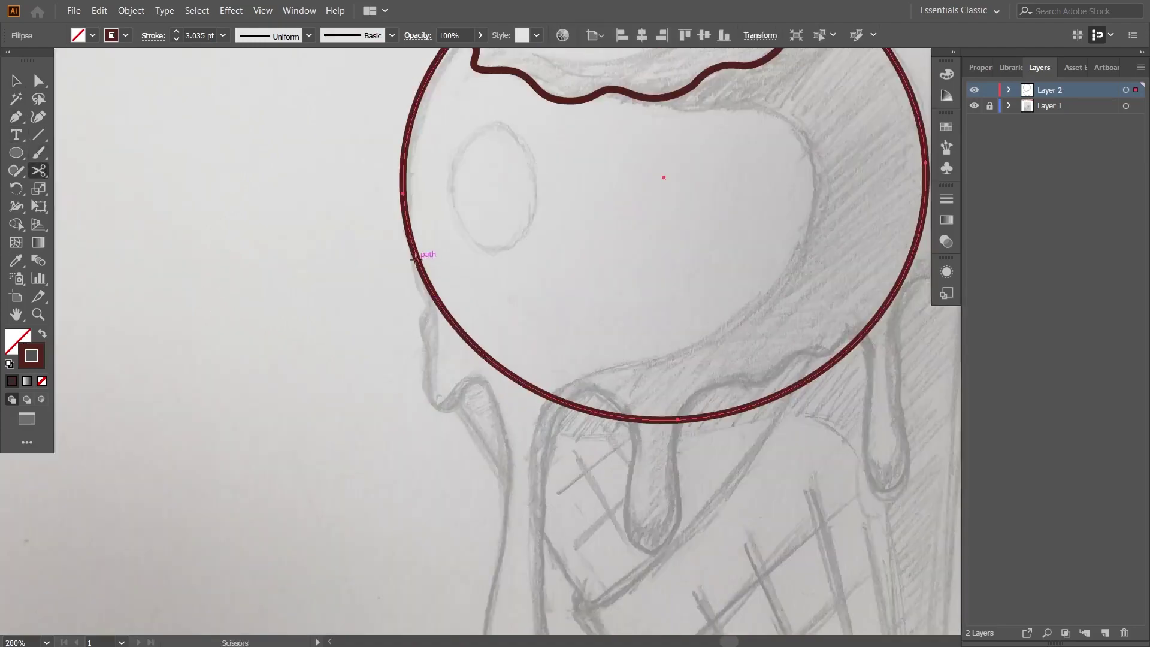
{"action": "left_click", "coordinate": [416, 256]}
{"action": "left_click_drag", "start_coordinate": [606, 275], "coordinate": [450, 330]}
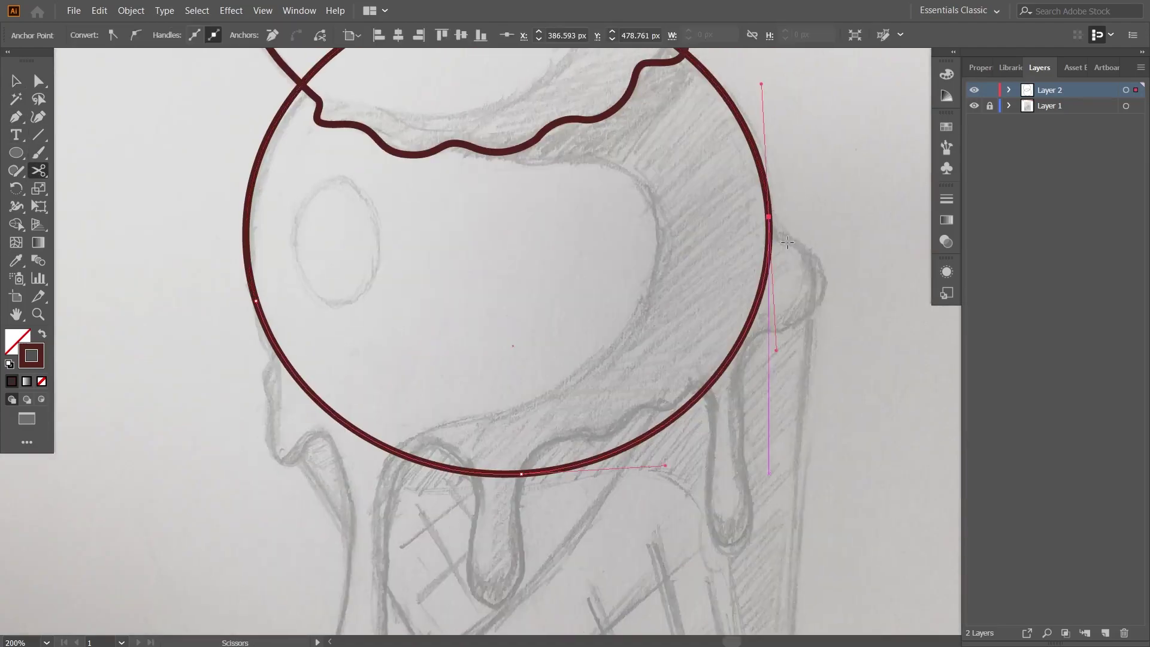
{"action": "left_click", "coordinate": [17, 84]}
{"action": "key", "text": "Delete"}
{"action": "key", "text": "Delete"}
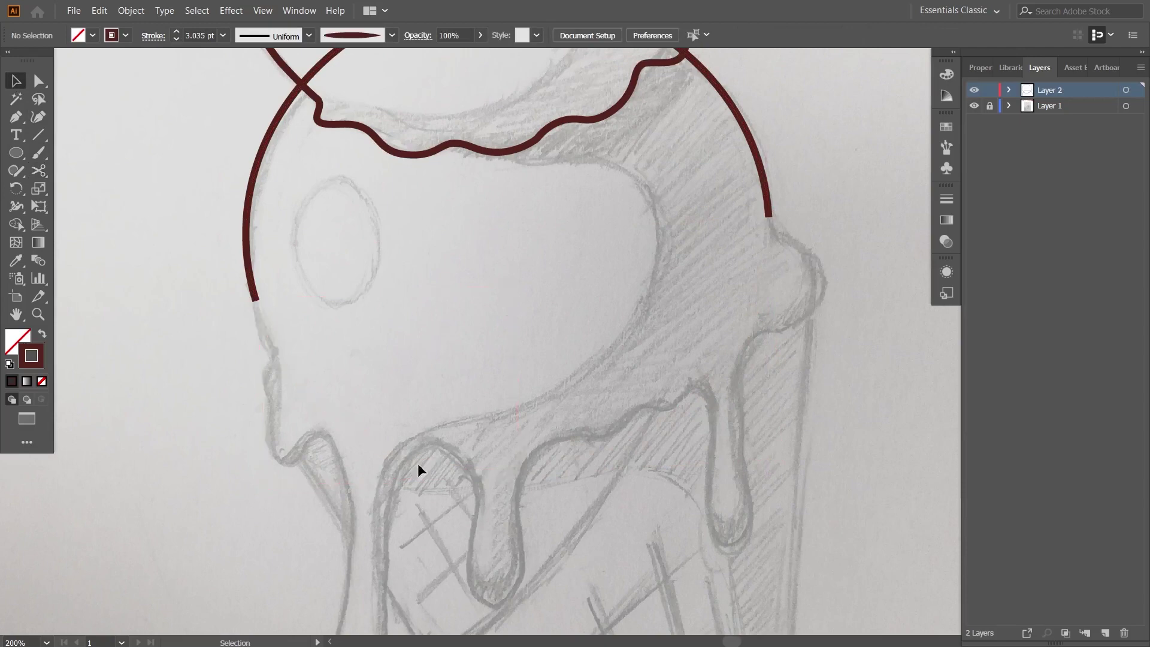
Pen the lower scoop's left side from the arc's end down into the long left drip.
{"action": "left_click", "coordinate": [295, 294]}
{"action": "left_click", "coordinate": [310, 340]}
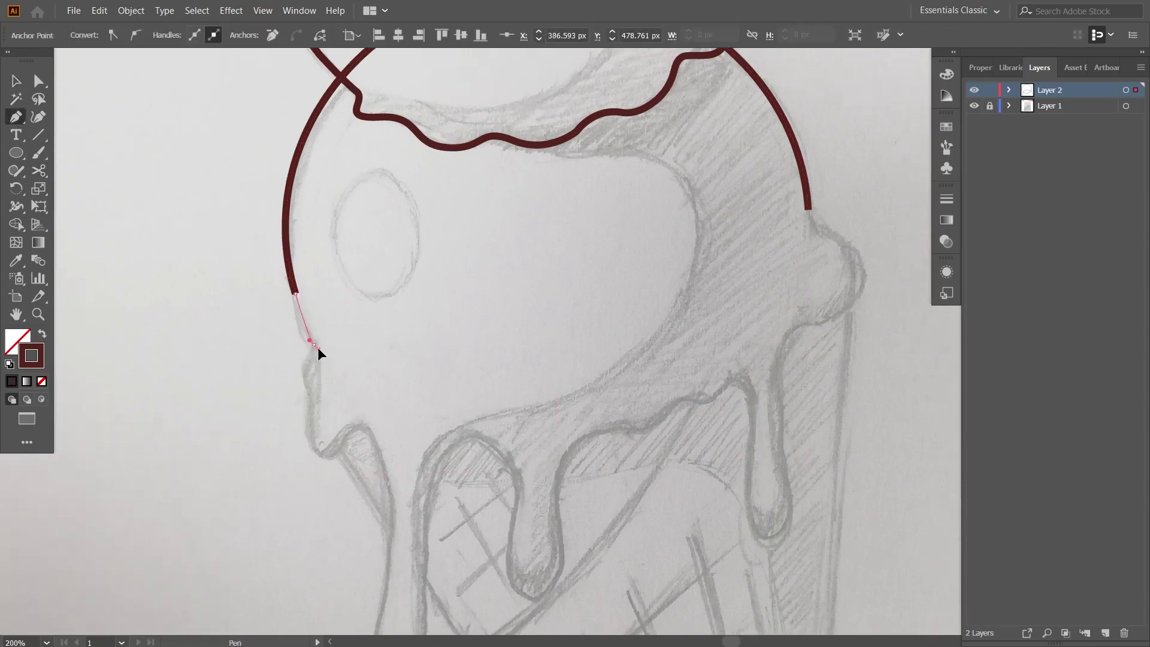
{"action": "scroll", "coordinate": [329, 397], "scroll_direction": "down", "scroll_amount": 2}
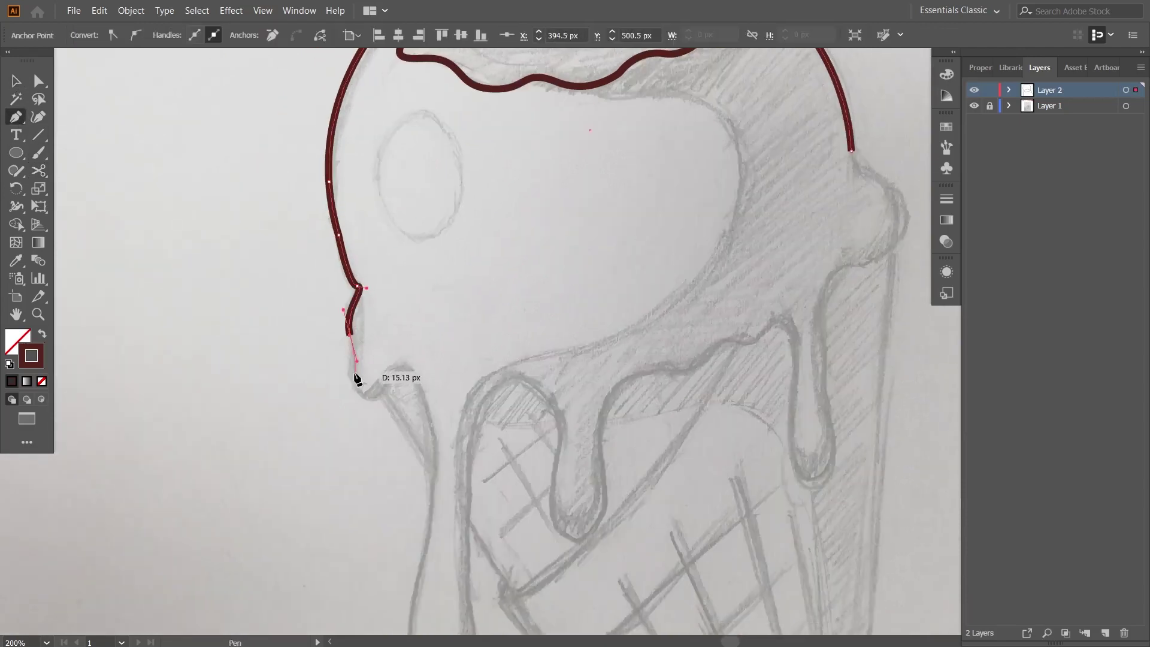
{"action": "left_click_drag", "start_coordinate": [358, 396], "coordinate": [379, 402]}
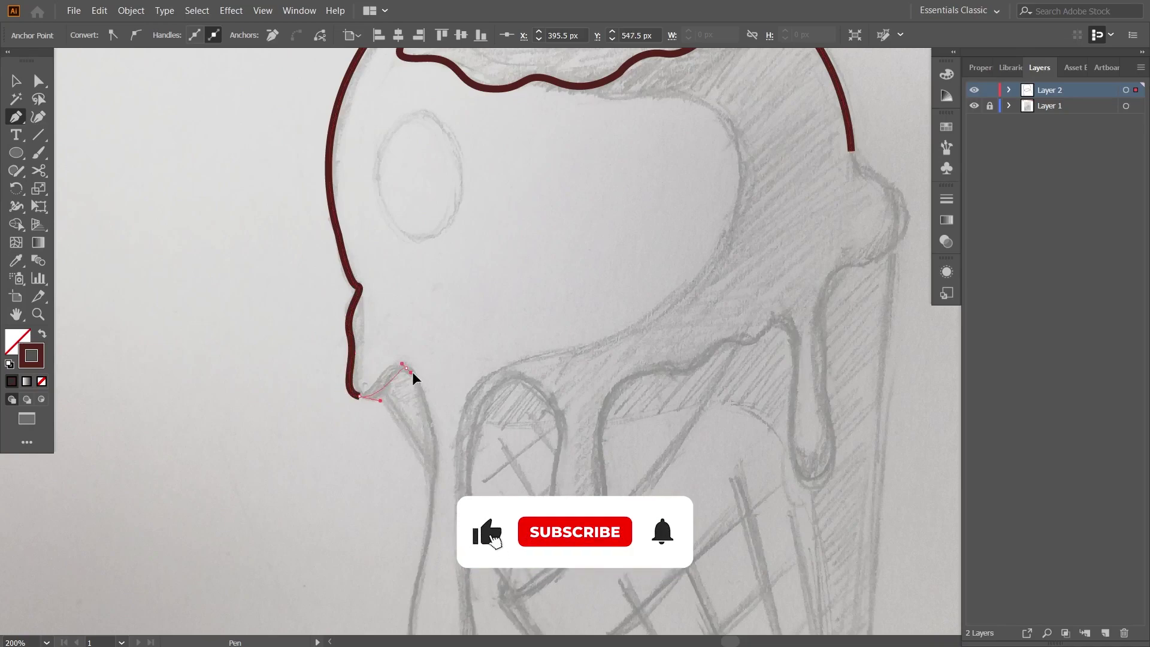
{"action": "scroll", "coordinate": [454, 392], "scroll_direction": "down", "scroll_amount": 5}
{"action": "left_click_drag", "start_coordinate": [449, 411], "coordinate": [422, 500]}
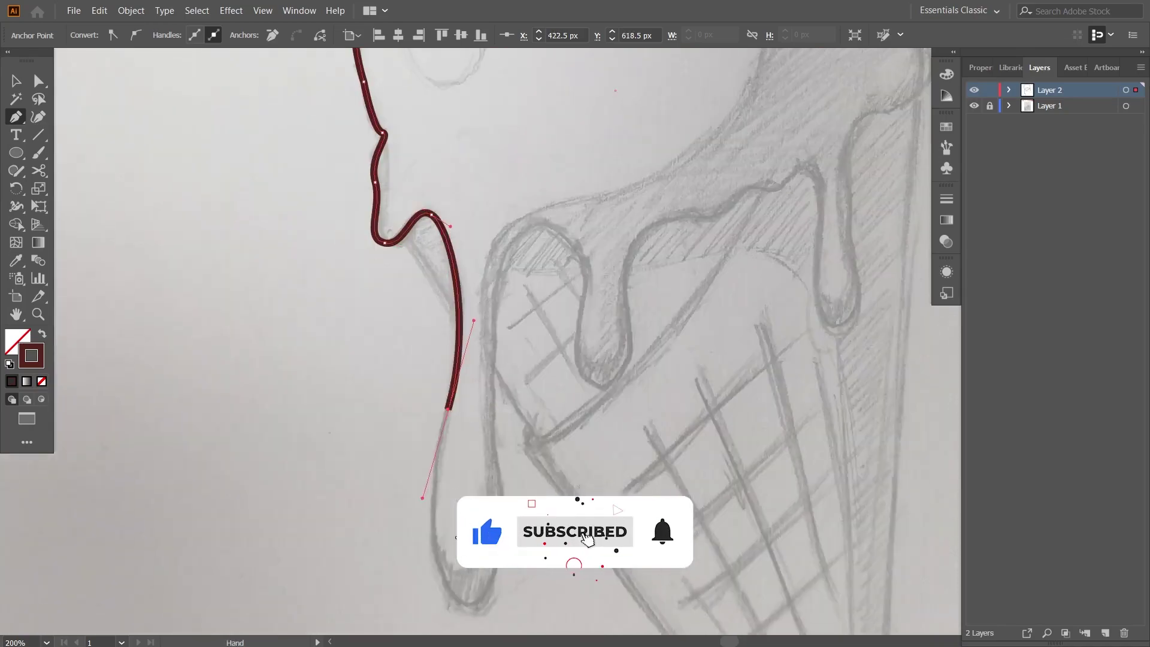
{"action": "scroll", "coordinate": [441, 509], "scroll_direction": "down", "scroll_amount": 5}
{"action": "left_click_drag", "start_coordinate": [444, 440], "coordinate": [488, 450]}
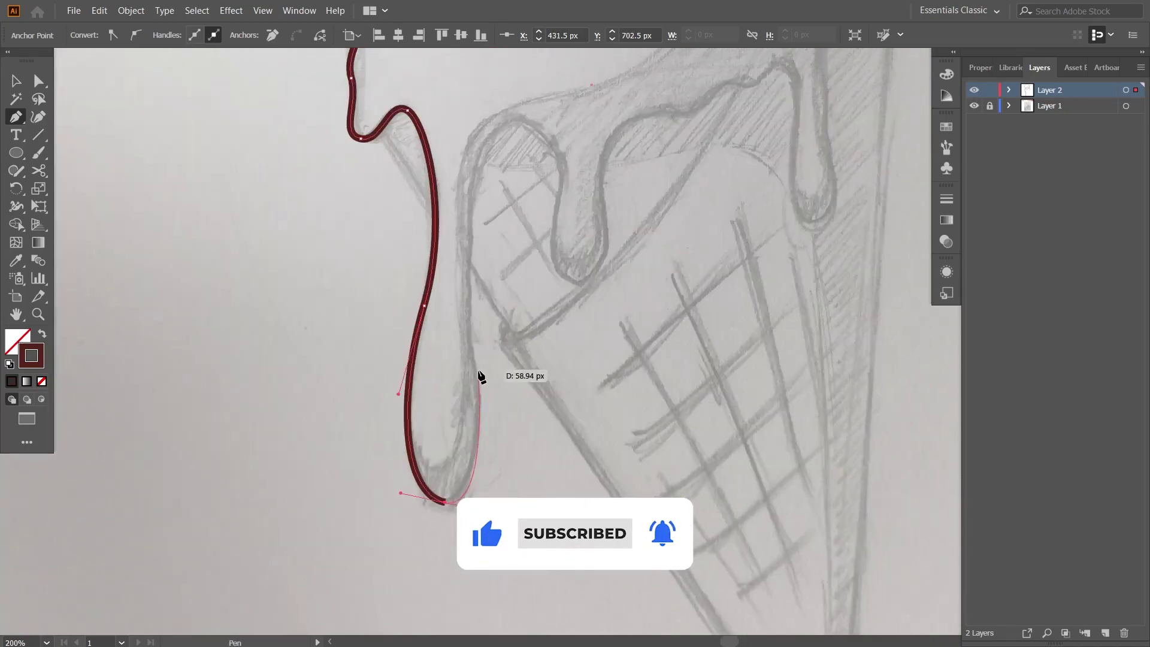
{"action": "scroll", "coordinate": [483, 372], "scroll_direction": "up", "scroll_amount": 2}
{"action": "scroll", "coordinate": [478, 376], "scroll_direction": "up", "scroll_amount": 4}
Trace back up the left drip and down around the rounded second drip.
{"action": "left_click_drag", "start_coordinate": [484, 253], "coordinate": [525, 199]}
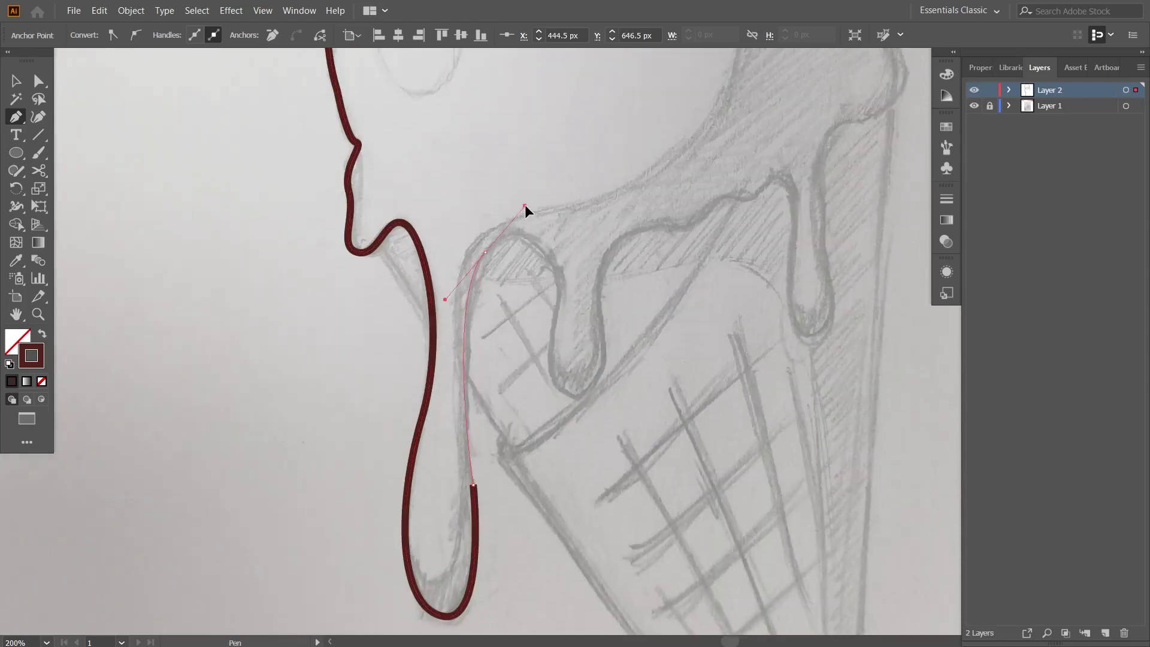
{"action": "left_click_drag", "start_coordinate": [562, 289], "coordinate": [554, 313]}
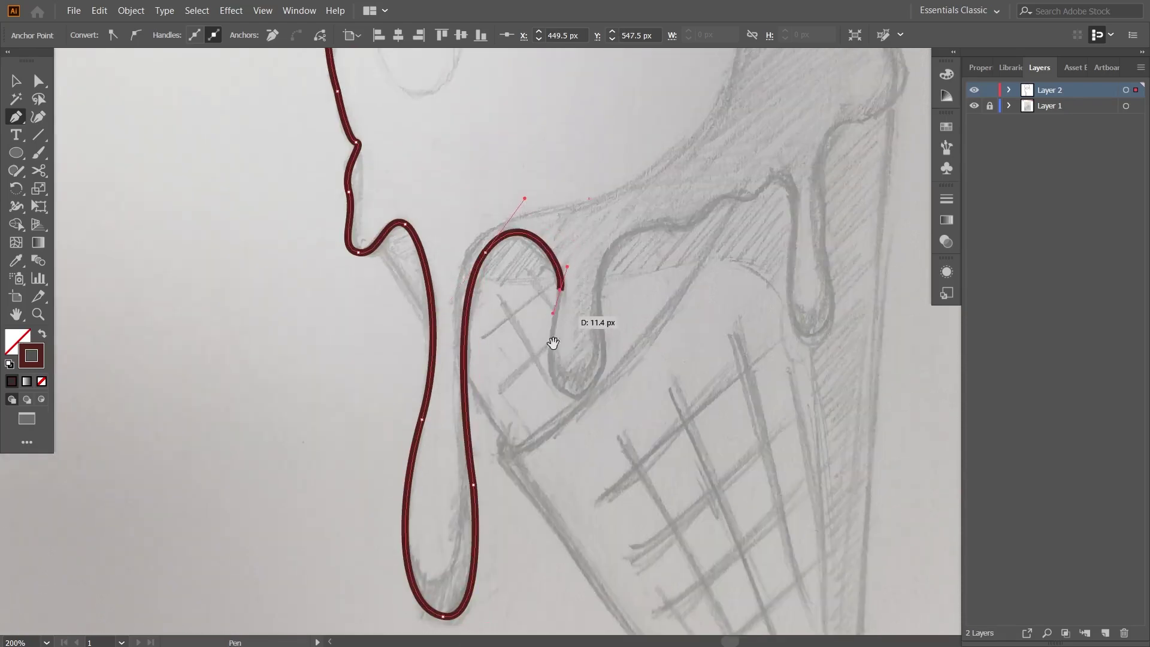
{"action": "scroll", "coordinate": [555, 321], "scroll_direction": "down", "scroll_amount": 2}
{"action": "key", "text": "ctrl+z"}
{"action": "left_click_drag", "start_coordinate": [548, 269], "coordinate": [538, 324]}
{"action": "left_click_drag", "start_coordinate": [571, 354], "coordinate": [591, 354]}
{"action": "scroll", "coordinate": [616, 314], "scroll_direction": "up", "scroll_amount": 1}
{"action": "scroll", "coordinate": [616, 313], "scroll_direction": "right", "scroll_amount": 1}
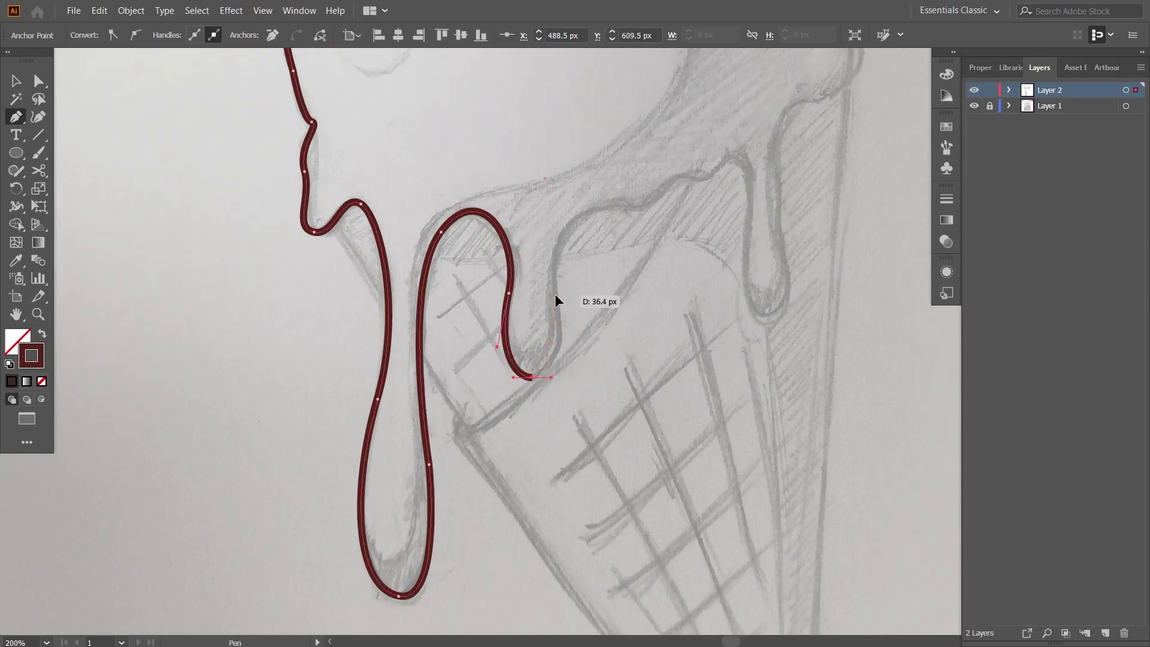
{"action": "left_click_drag", "start_coordinate": [549, 236], "coordinate": [515, 297]}
{"action": "mouse_move", "coordinate": [572, 266]}
{"action": "left_mouse_down"}
{"action": "mouse_move", "coordinate": [603, 270]}
{"action": "mouse_move", "coordinate": [578, 304]}
{"action": "mouse_move", "coordinate": [584, 261]}
{"action": "mouse_move", "coordinate": [673, 225]}
{"action": "mouse_move", "coordinate": [658, 190]}
{"action": "left_mouse_up"}
Trace the bumpy edge and the right drip, removing a stray segment up the cone.
{"action": "left_click_drag", "start_coordinate": [693, 290], "coordinate": [612, 282]}
{"action": "left_click", "coordinate": [589, 246]}
{"action": "mouse_move", "coordinate": [626, 405]}
{"action": "left_mouse_down"}
{"action": "mouse_move", "coordinate": [664, 410]}
{"action": "mouse_move", "coordinate": [595, 437]}
{"action": "left_mouse_up"}
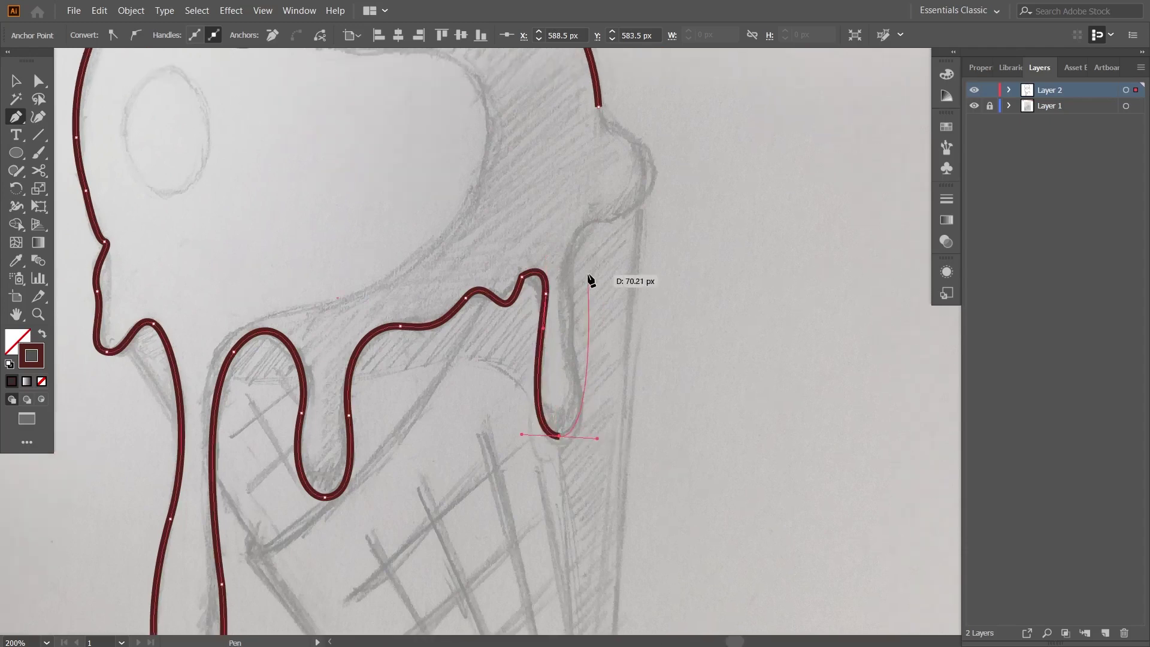
{"action": "left_click_drag", "start_coordinate": [564, 276], "coordinate": [558, 252]}
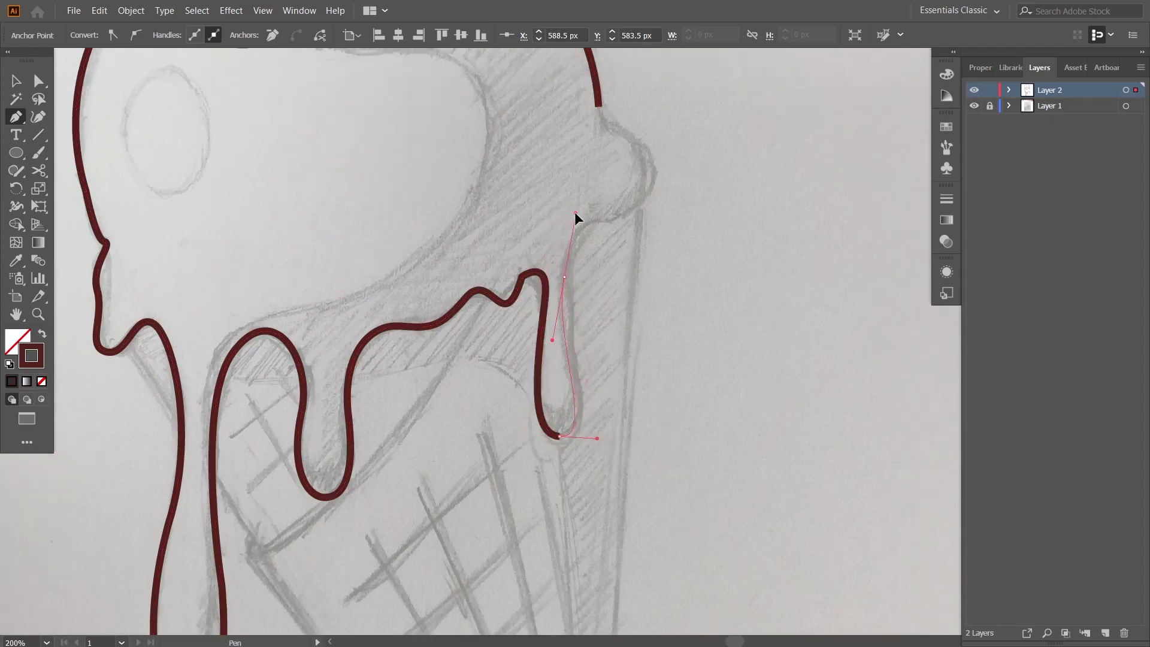
{"action": "key", "text": "ctrl+z"}
{"action": "left_click_drag", "start_coordinate": [586, 398], "coordinate": [511, 308]}
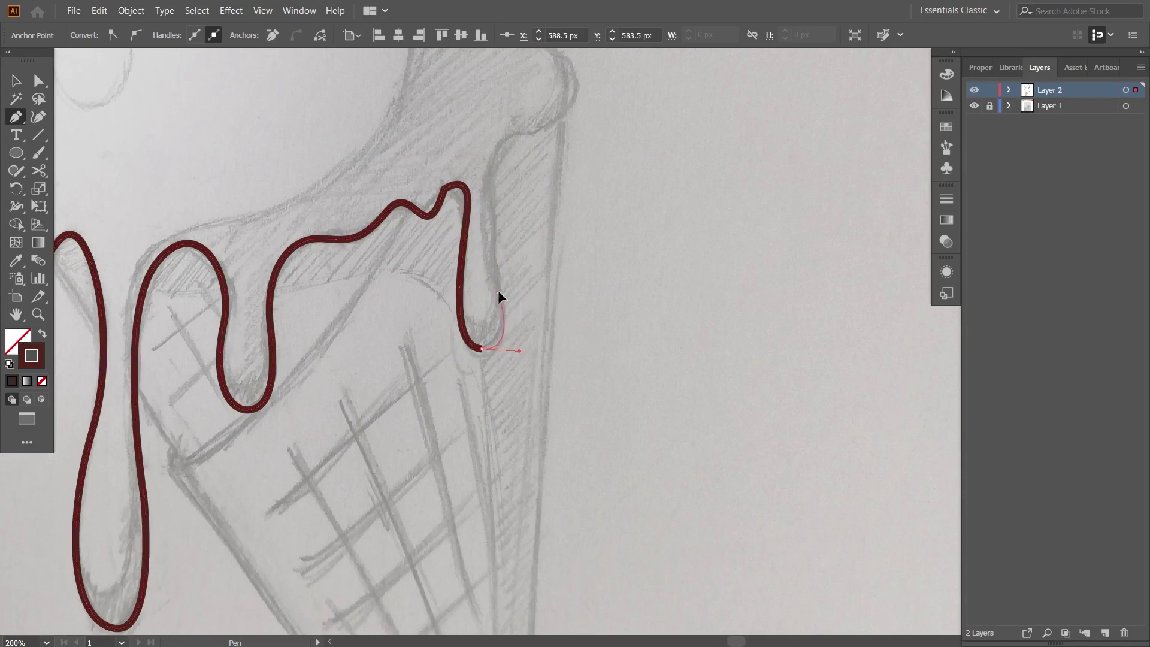
{"action": "scroll", "coordinate": [498, 290], "scroll_direction": "up", "scroll_amount": 3}
{"action": "mouse_move", "coordinate": [489, 271]}
{"action": "left_mouse_down"}
{"action": "mouse_move", "coordinate": [514, 236]}
{"action": "mouse_move", "coordinate": [572, 222]}
{"action": "left_mouse_up"}
Curve around the right bump and join the outline smoothly to the arc's right end.
{"action": "scroll", "coordinate": [592, 295], "scroll_direction": "up", "scroll_amount": 3}
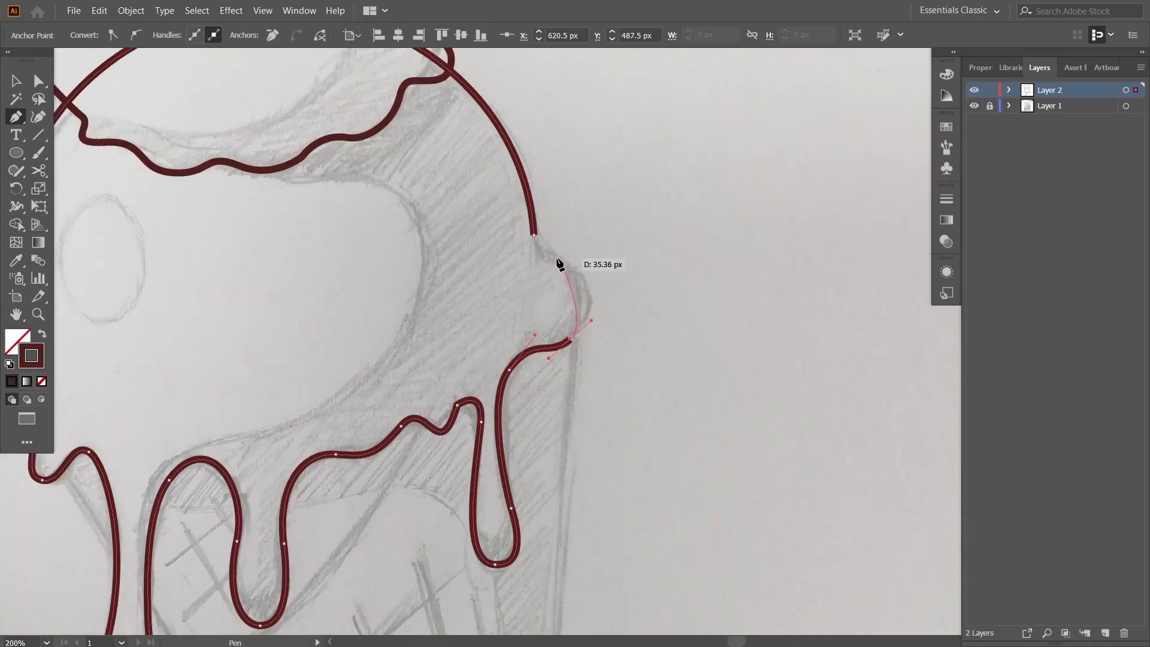
{"action": "left_click_drag", "start_coordinate": [572, 270], "coordinate": [548, 246]}
{"action": "scroll", "coordinate": [548, 246], "scroll_direction": "up", "scroll_amount": 2}
{"action": "left_click_drag", "start_coordinate": [542, 290], "coordinate": [533, 262]}
{"action": "scroll", "coordinate": [618, 314], "scroll_direction": "up", "scroll_amount": 1}
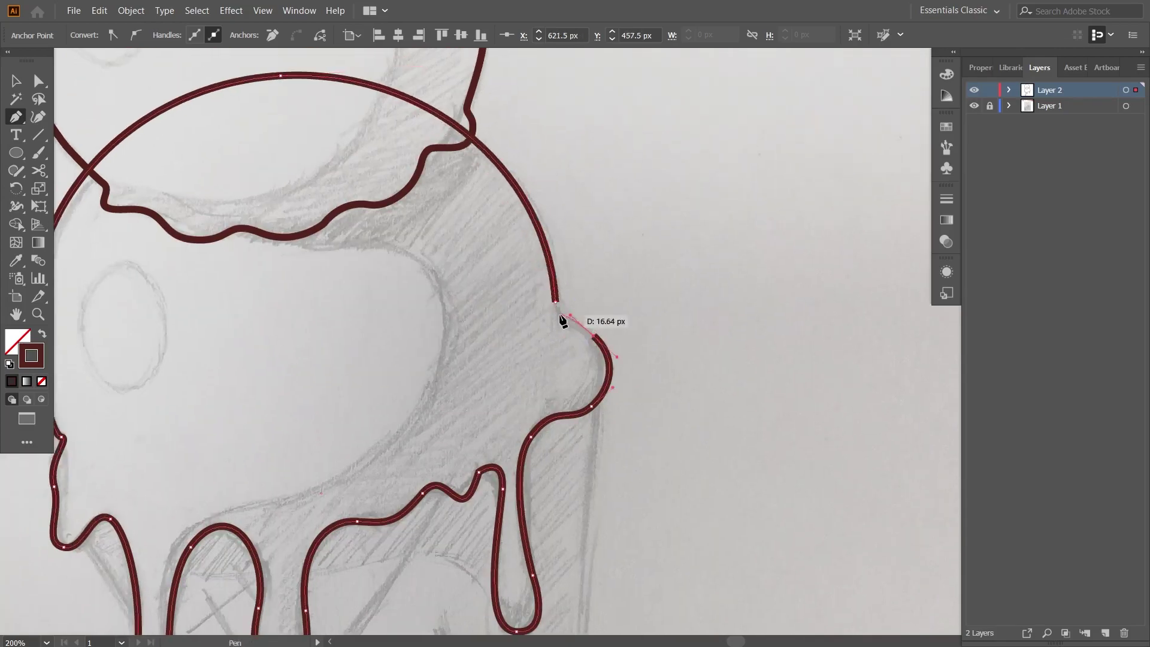
{"action": "left_click_drag", "start_coordinate": [574, 329], "coordinate": [576, 353]}
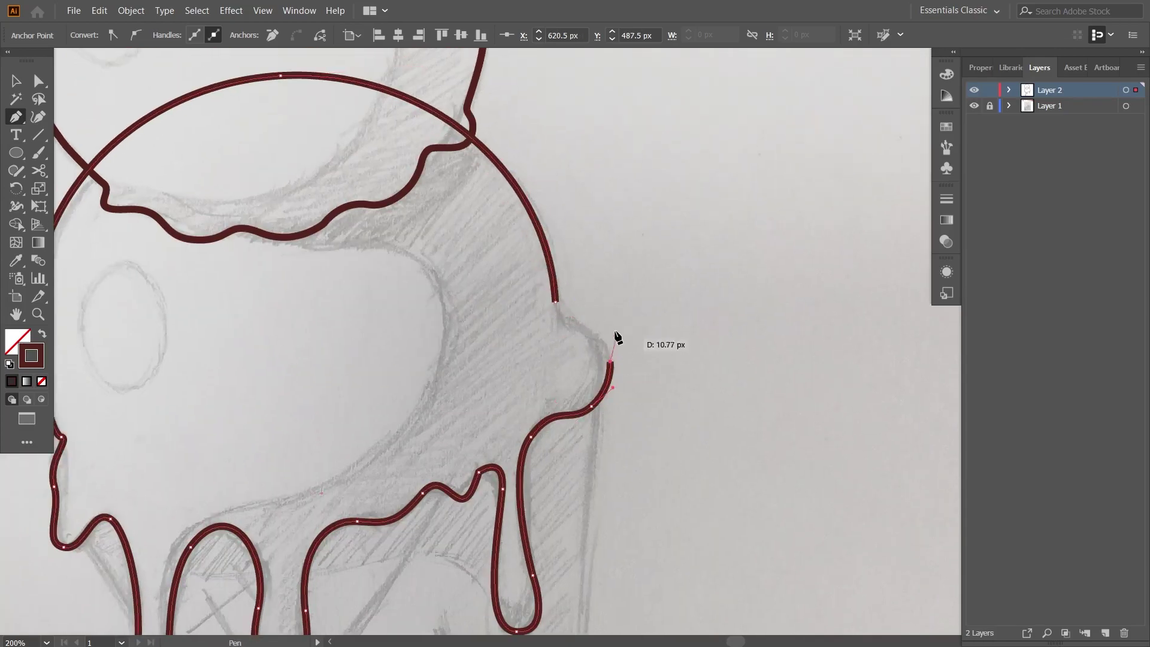
{"action": "scroll", "coordinate": [621, 347], "scroll_direction": "up", "scroll_amount": 1}
{"action": "left_click", "coordinate": [570, 347]}
{"action": "mouse_move", "coordinate": [566, 335]}
{"action": "left_mouse_down"}
{"action": "mouse_move", "coordinate": [586, 339]}
{"action": "mouse_move", "coordinate": [576, 329]}
{"action": "left_mouse_up"}
Adjust the outline's anchor points, then zoom out to check the whole ice cream.
{"action": "key", "text": "a"}
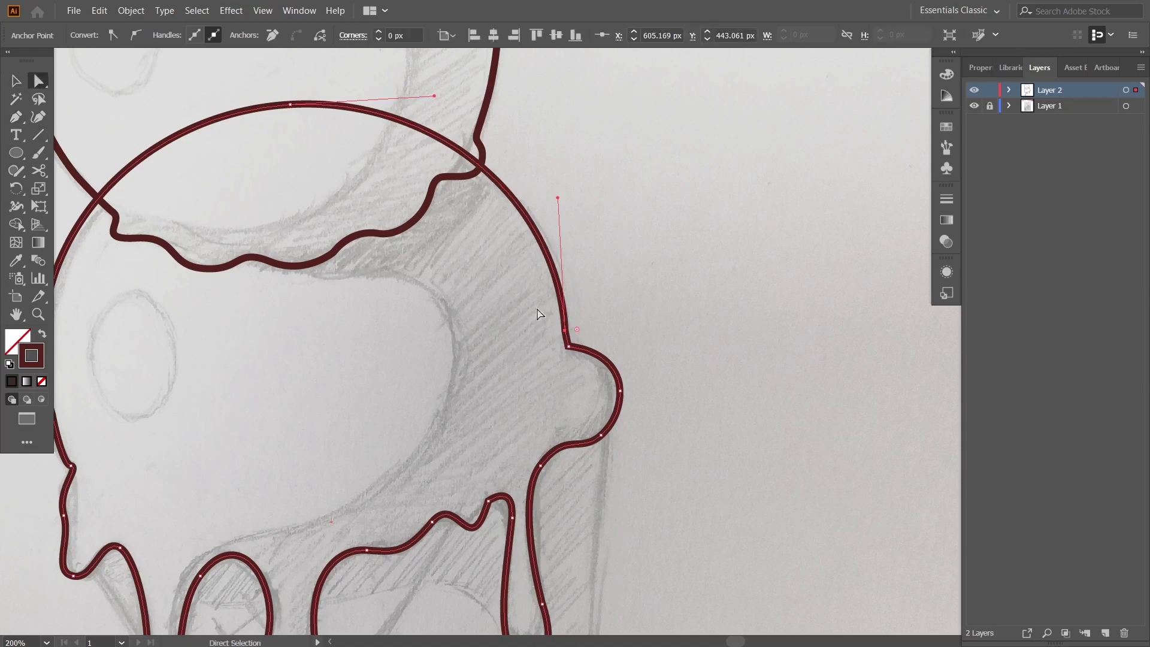
{"action": "left_click", "coordinate": [621, 293]}
{"action": "key", "text": "v"}
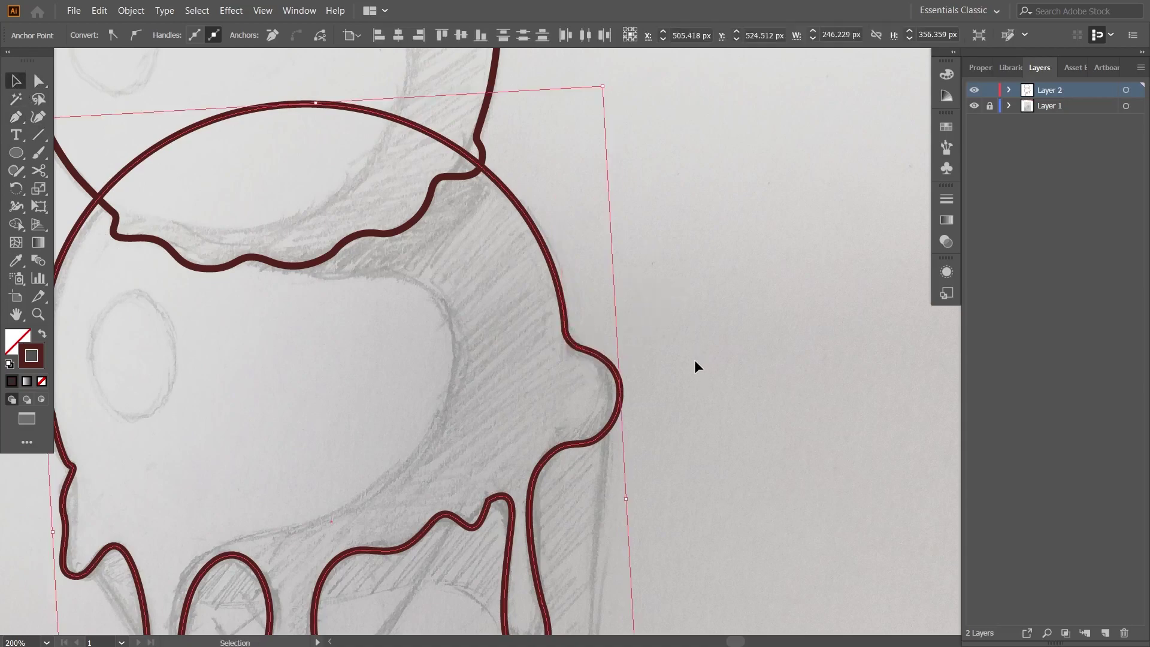
{"action": "scroll", "coordinate": [700, 361], "scroll_direction": "down", "scroll_amount": 3}
{"action": "left_click_drag", "start_coordinate": [660, 303], "coordinate": [574, 265]}
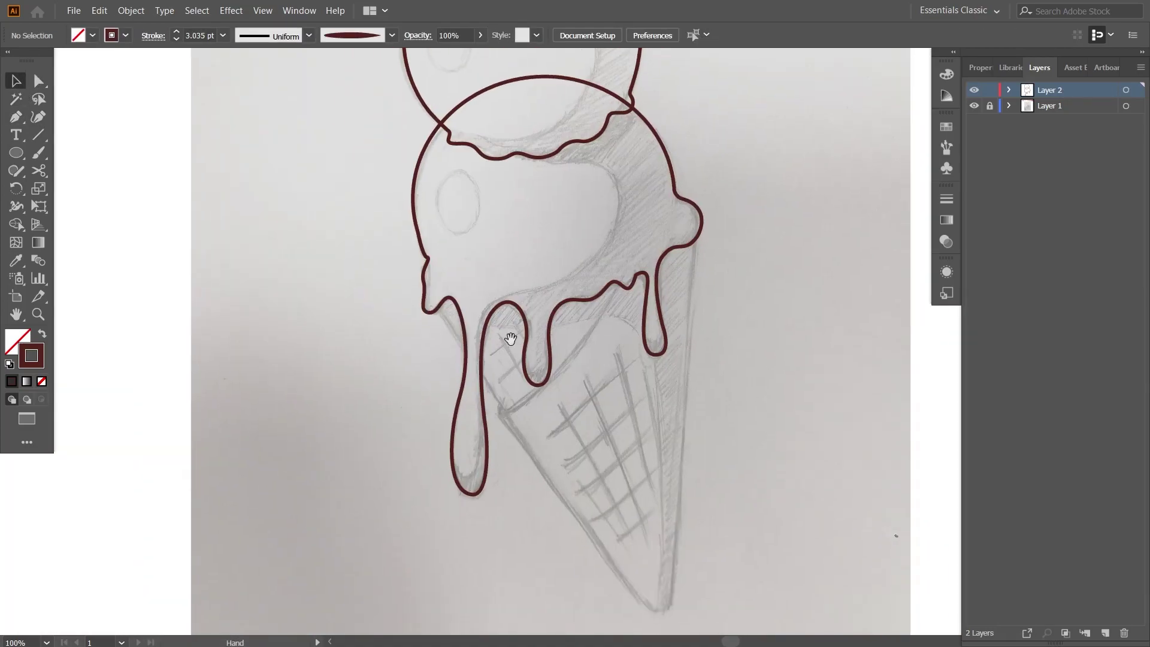
Start a new Pen stroke at the right drip's top, curving down-left across the cone rim.
{"action": "key", "text": "ctrl+minus"}
{"action": "key", "text": "ctrl+minus"}
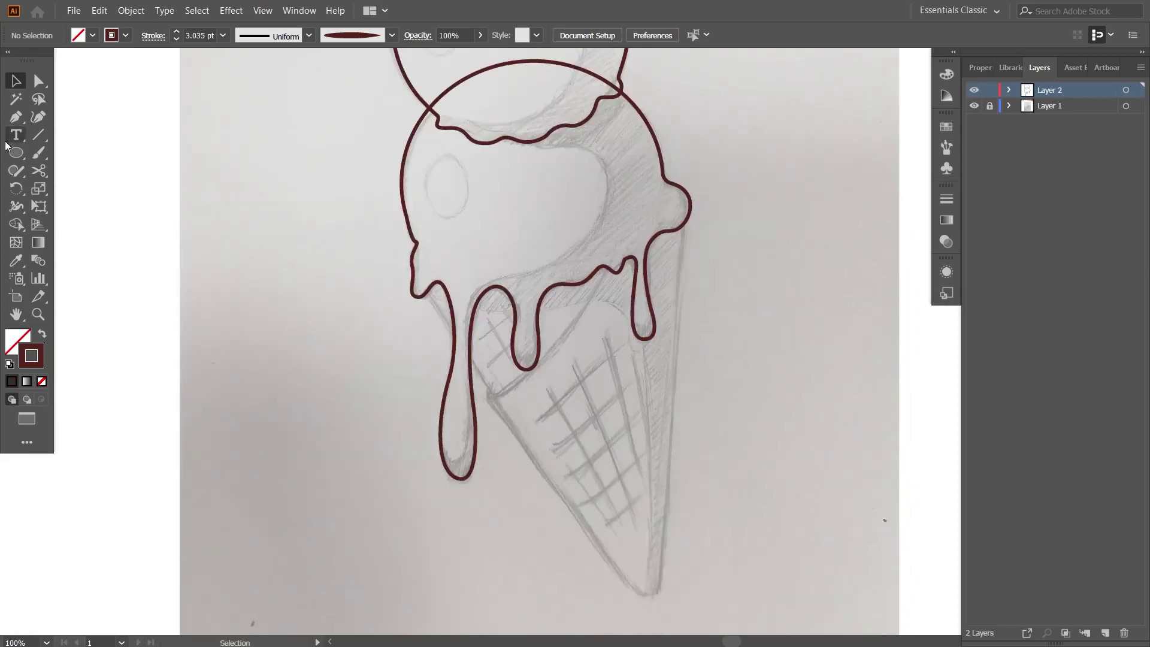
{"action": "left_click", "coordinate": [15, 117]}
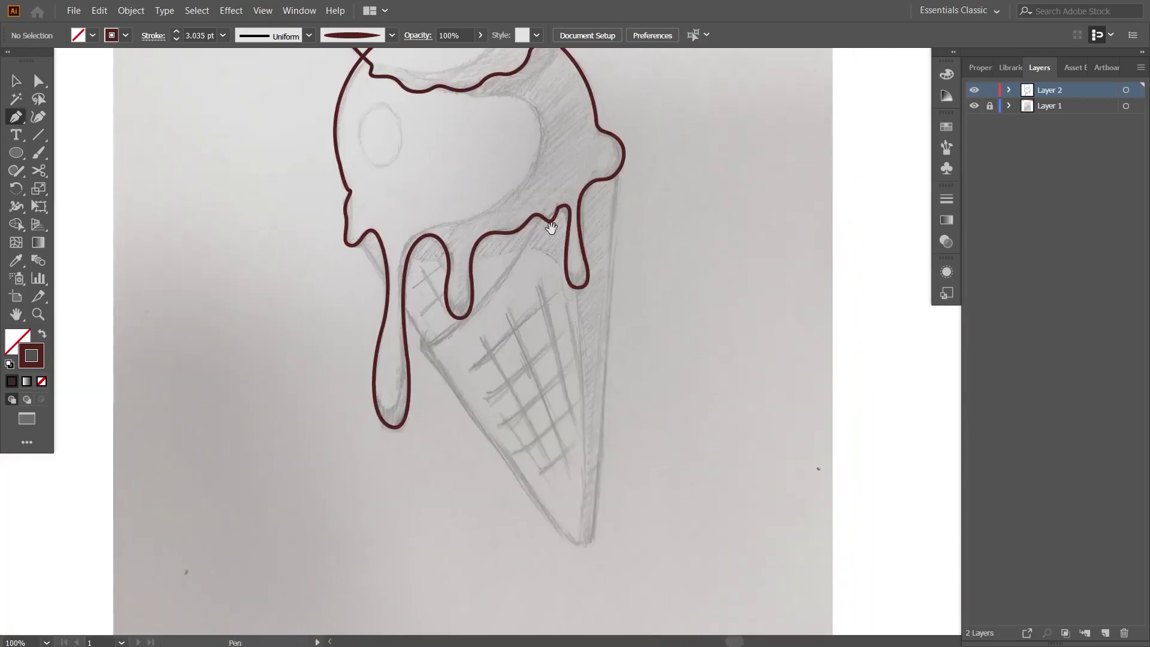
{"action": "left_click_drag", "start_coordinate": [551, 228], "coordinate": [526, 274]}
{"action": "key", "text": "ctrl+plus"}
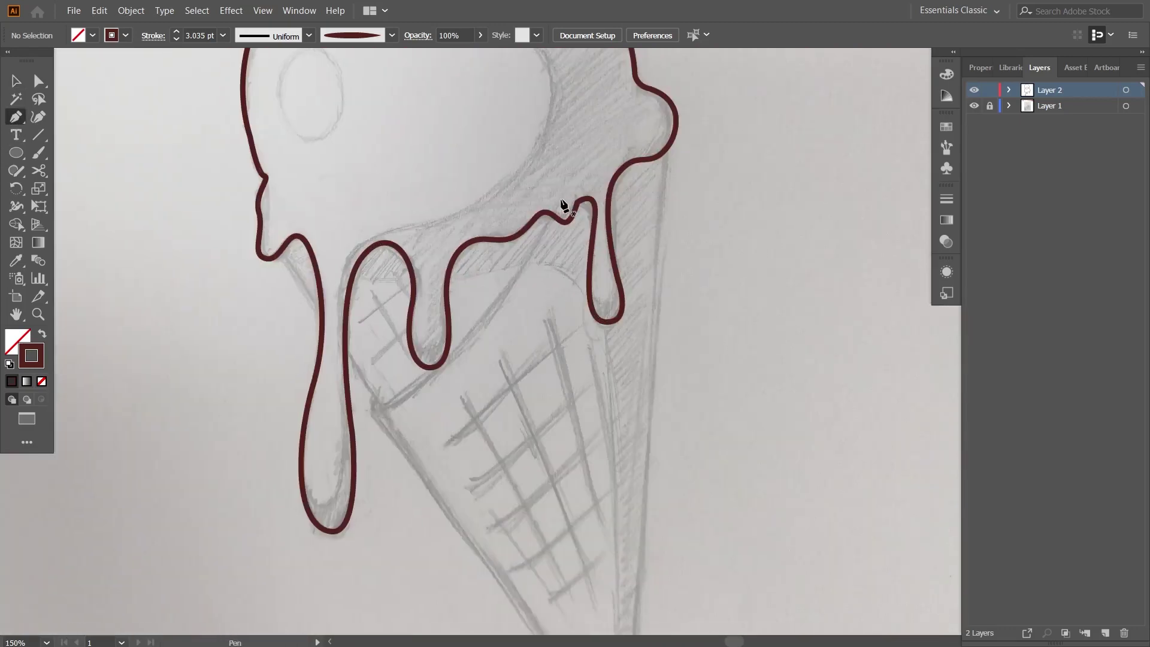
{"action": "left_click", "coordinate": [561, 192]}
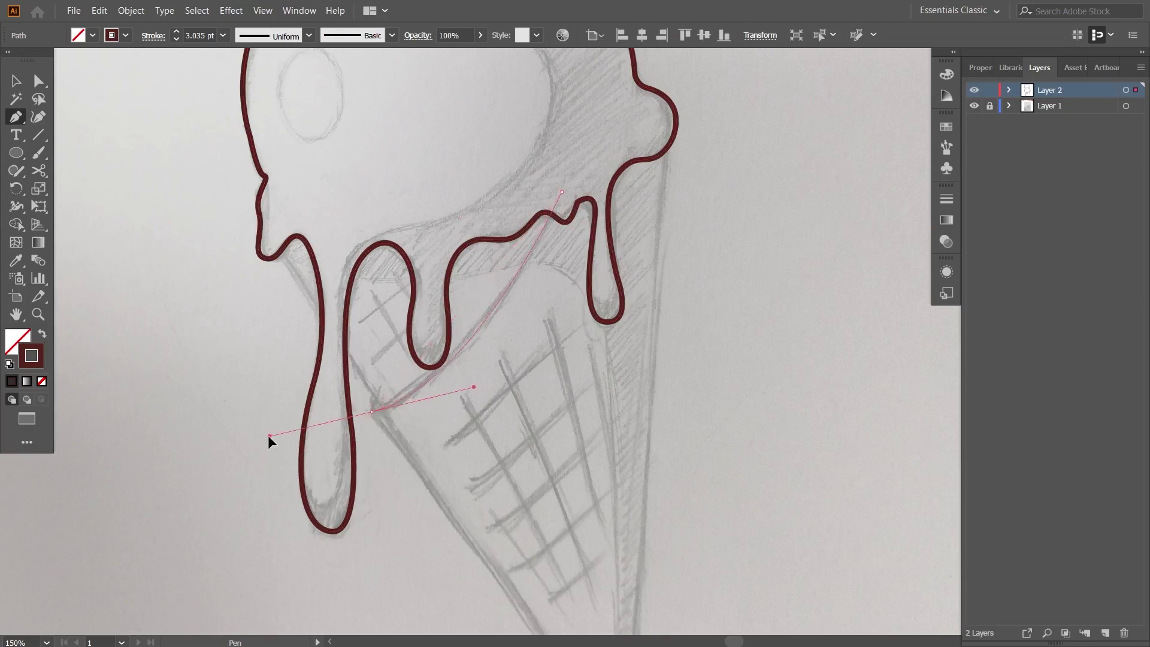
{"action": "mouse_move", "coordinate": [372, 372]}
{"action": "left_mouse_down"}
{"action": "mouse_move", "coordinate": [373, 430]}
{"action": "mouse_move", "coordinate": [392, 346]}
{"action": "left_mouse_up"}
Extend the stroke along the cone rim and end it in a small rounded hook.
{"action": "key", "text": "ctrl+plus"}
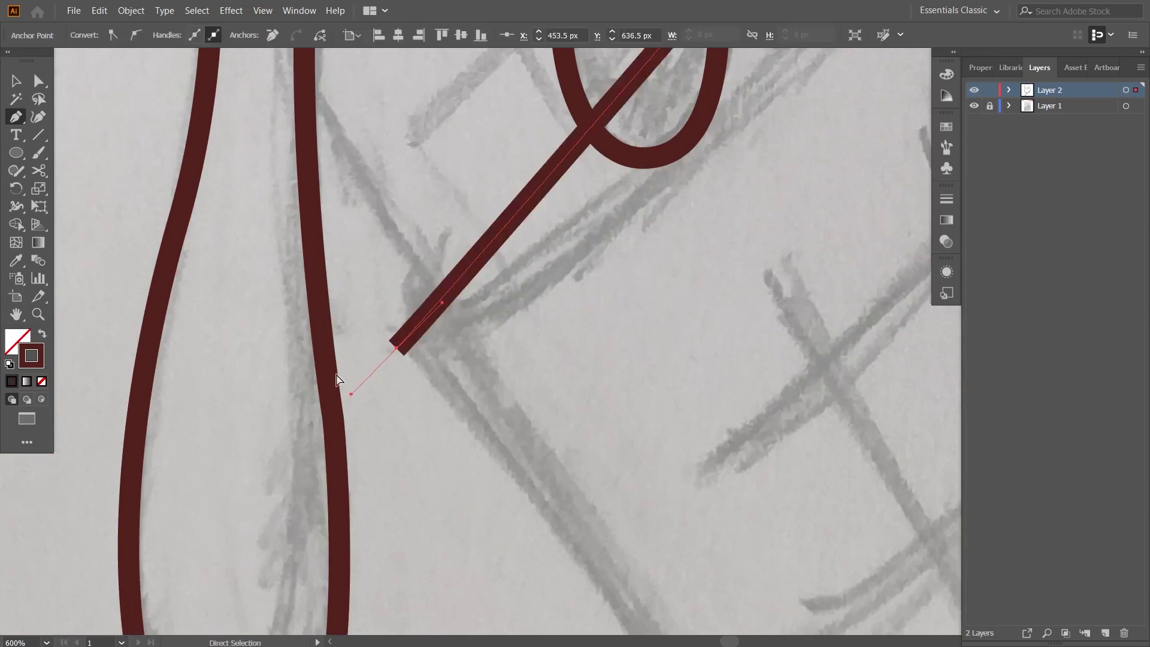
{"action": "key", "text": "ctrl+minus"}
{"action": "mouse_move", "coordinate": [393, 389]}
{"action": "left_mouse_down"}
{"action": "mouse_move", "coordinate": [325, 411]}
{"action": "mouse_move", "coordinate": [273, 408]}
{"action": "left_mouse_up"}
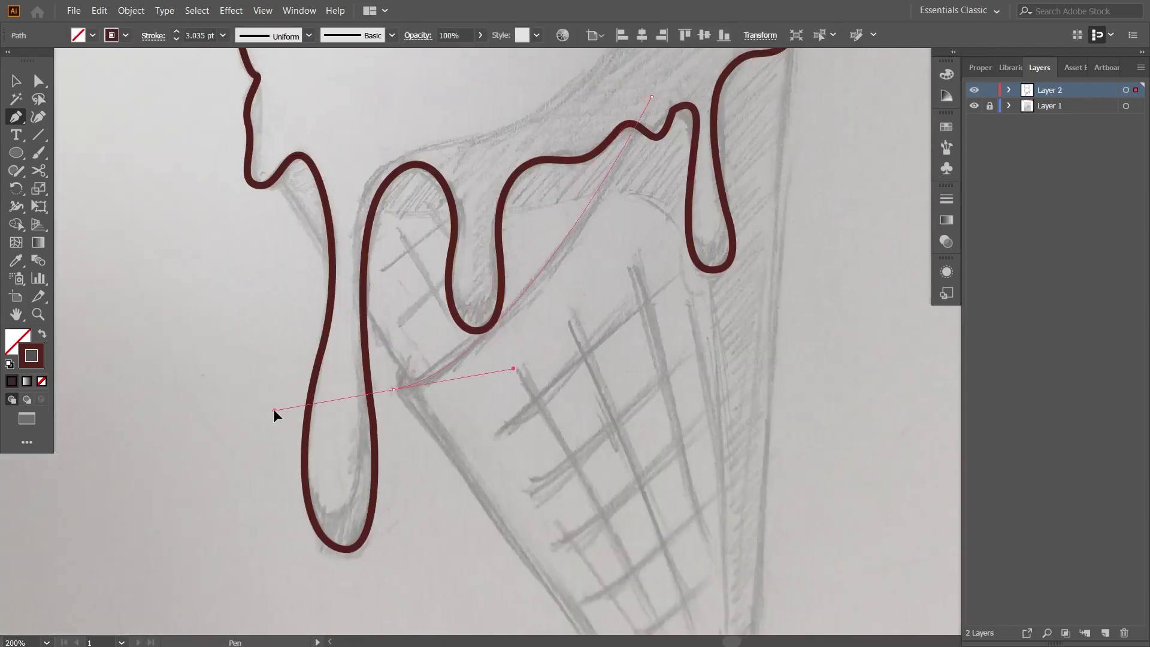
{"action": "left_click_drag", "start_coordinate": [393, 389], "coordinate": [427, 337]}
{"action": "left_click", "coordinate": [410, 359]}
{"action": "key", "text": "a"}
{"action": "left_click_drag", "start_coordinate": [396, 390], "coordinate": [401, 386]}
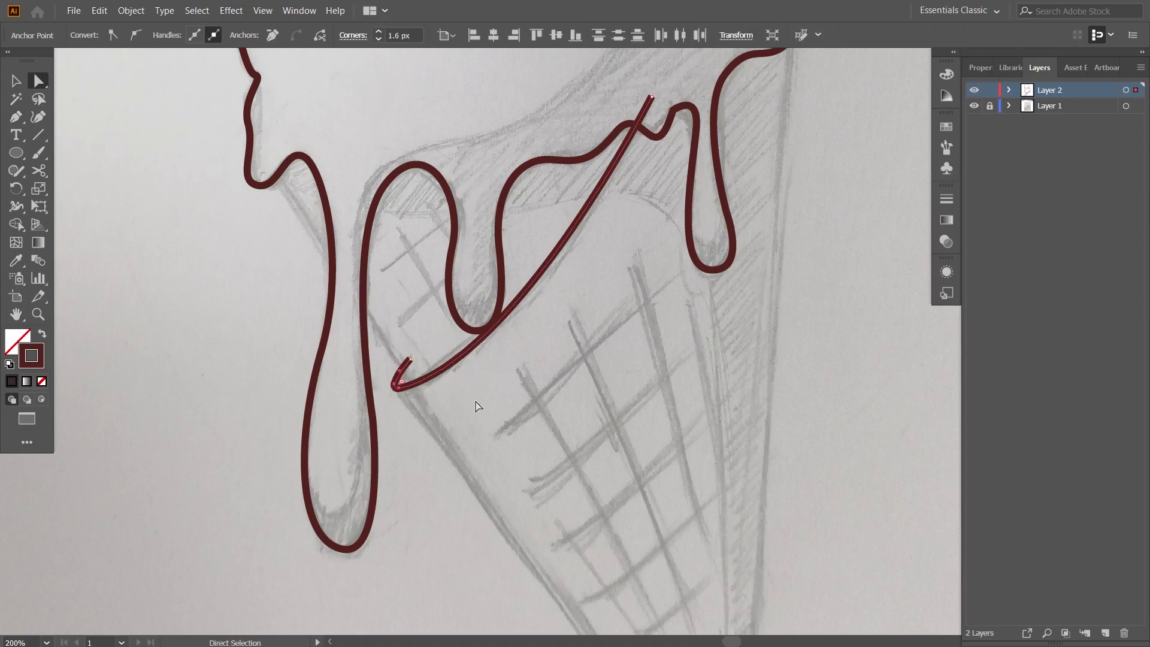
Deselect the new rim line and zoom out to review the whole ice cream.
{"action": "key", "text": "v"}
{"action": "left_click", "coordinate": [443, 487]}
{"action": "key", "text": "ctrl+minus"}
{"action": "scroll", "coordinate": [593, 393], "scroll_direction": "down", "scroll_amount": 2}
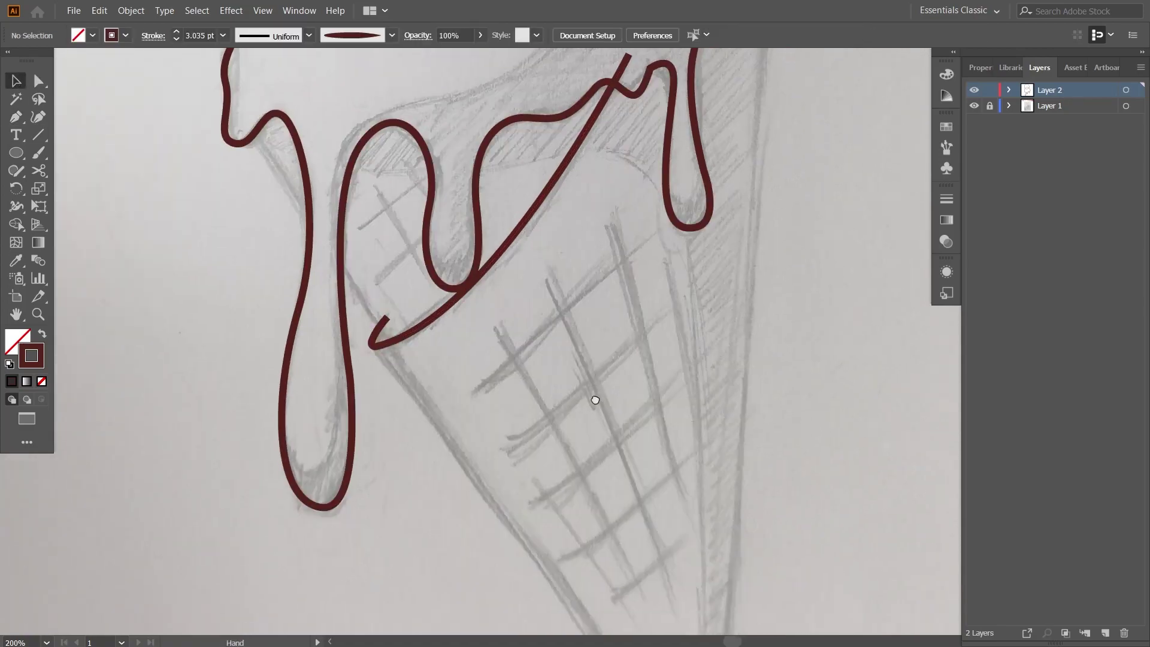
{"action": "scroll", "coordinate": [591, 400], "scroll_direction": "down", "scroll_amount": 5}
{"action": "scroll", "coordinate": [556, 379], "scroll_direction": "up", "scroll_amount": 6}
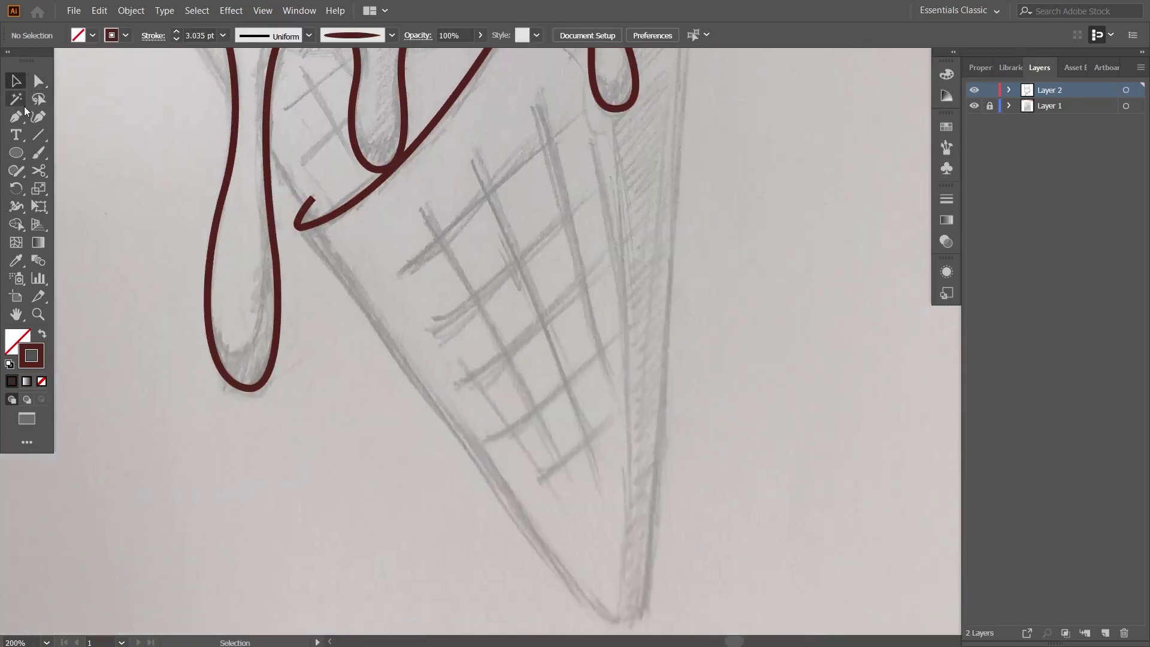
{"action": "left_click", "coordinate": [16, 117]}
{"action": "scroll", "coordinate": [399, 400], "scroll_direction": "down", "scroll_amount": 2}
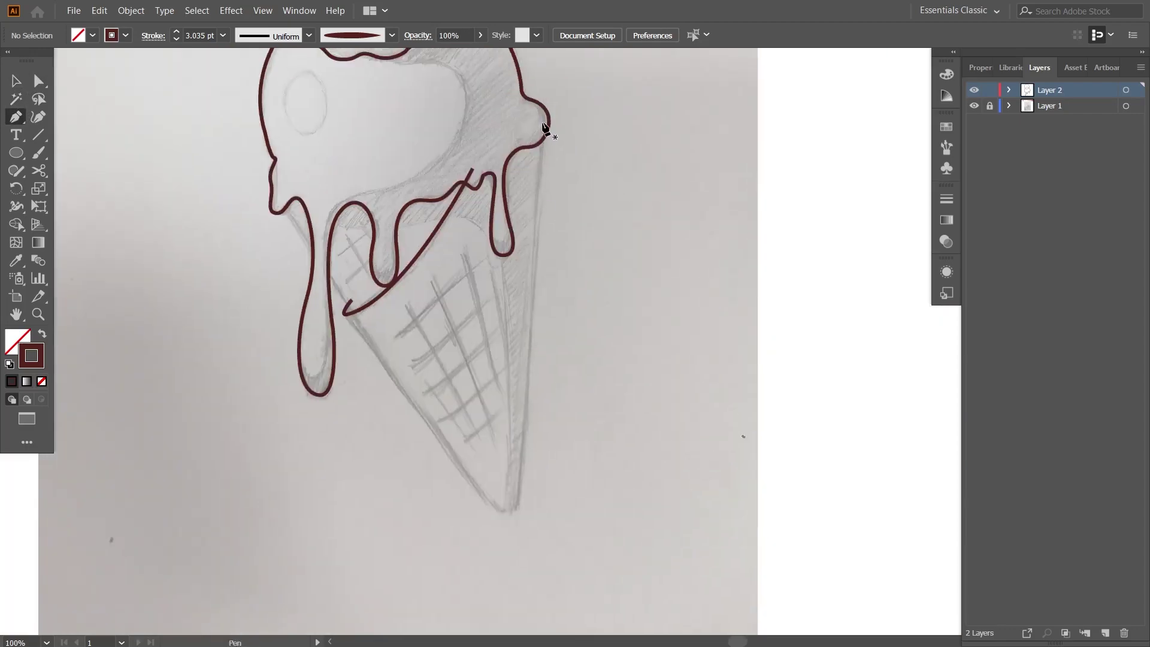
Trace the cone's sides from its top-right corner down to the tip and up to the left drip corner.
{"action": "left_click", "coordinate": [543, 124]}
{"action": "left_click", "coordinate": [518, 531]}
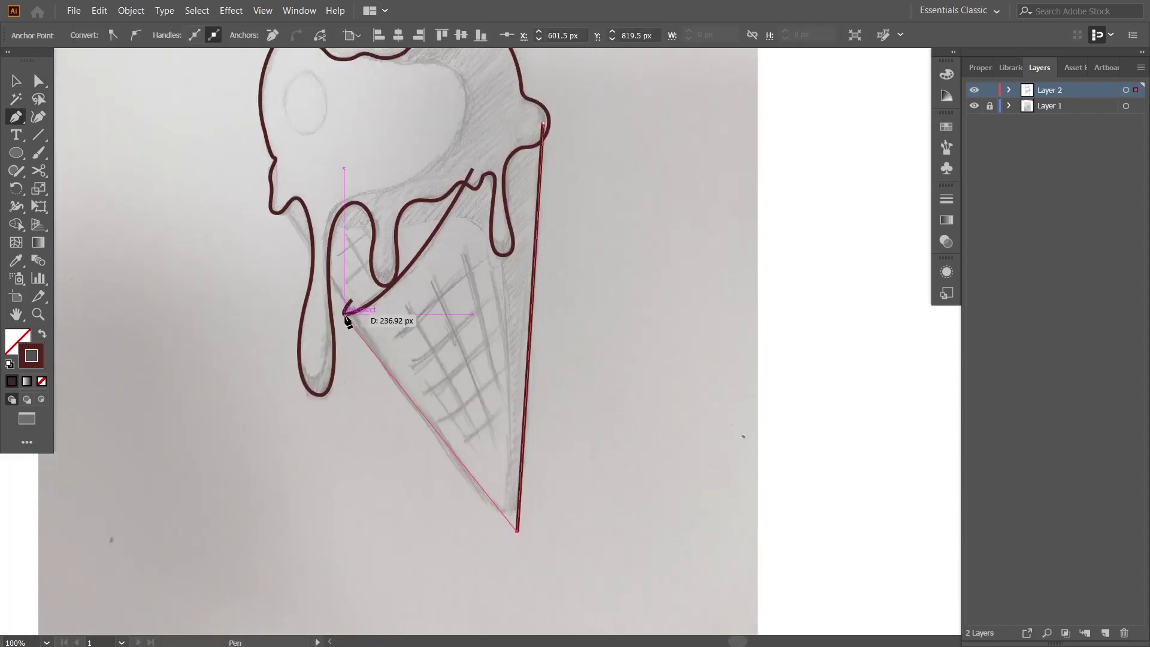
{"action": "left_click", "coordinate": [344, 313]}
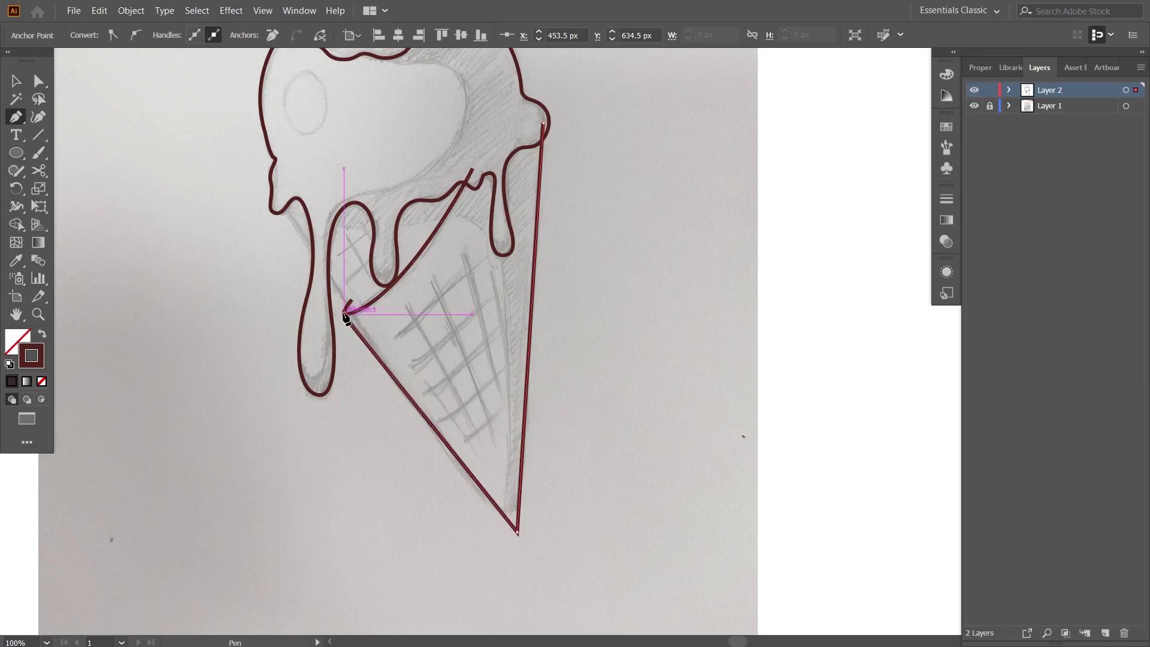
{"action": "scroll", "coordinate": [355, 322], "scroll_direction": "up", "scroll_amount": 3}
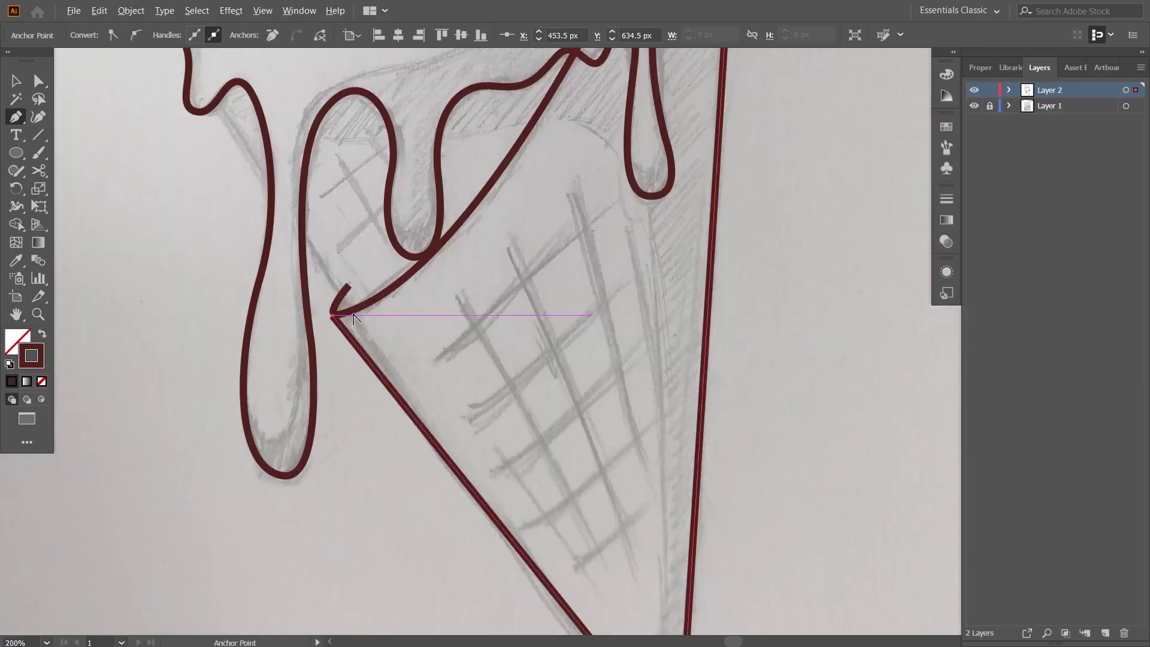
{"action": "scroll", "coordinate": [360, 317], "scroll_direction": "up", "scroll_amount": 3}
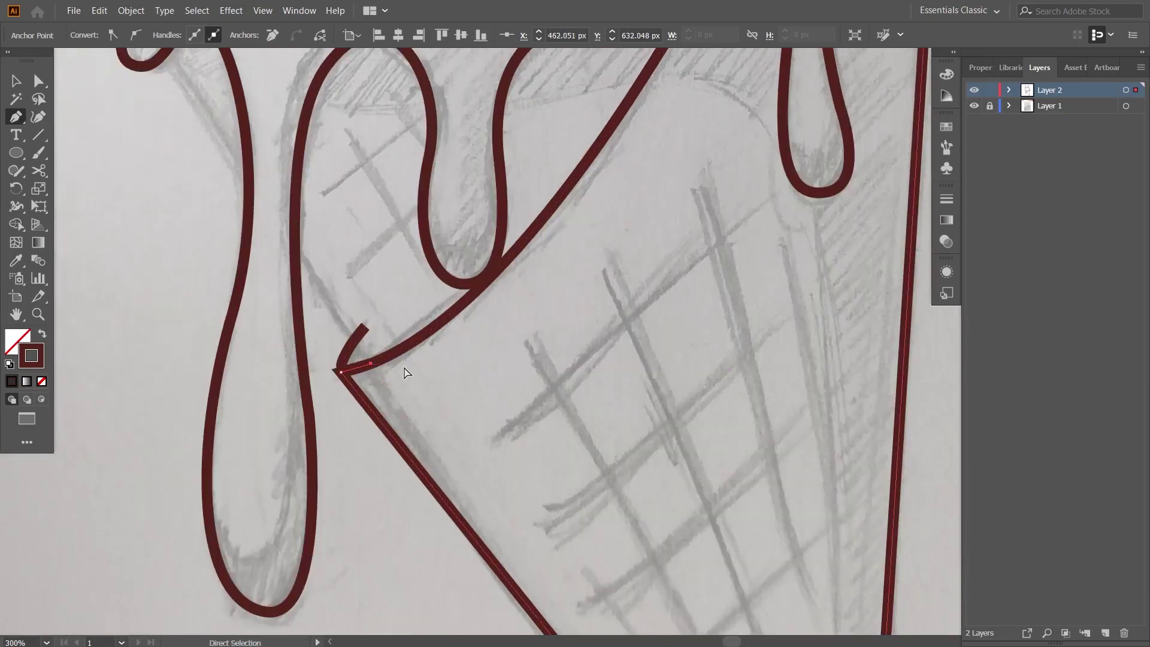
{"action": "key", "text": "v"}
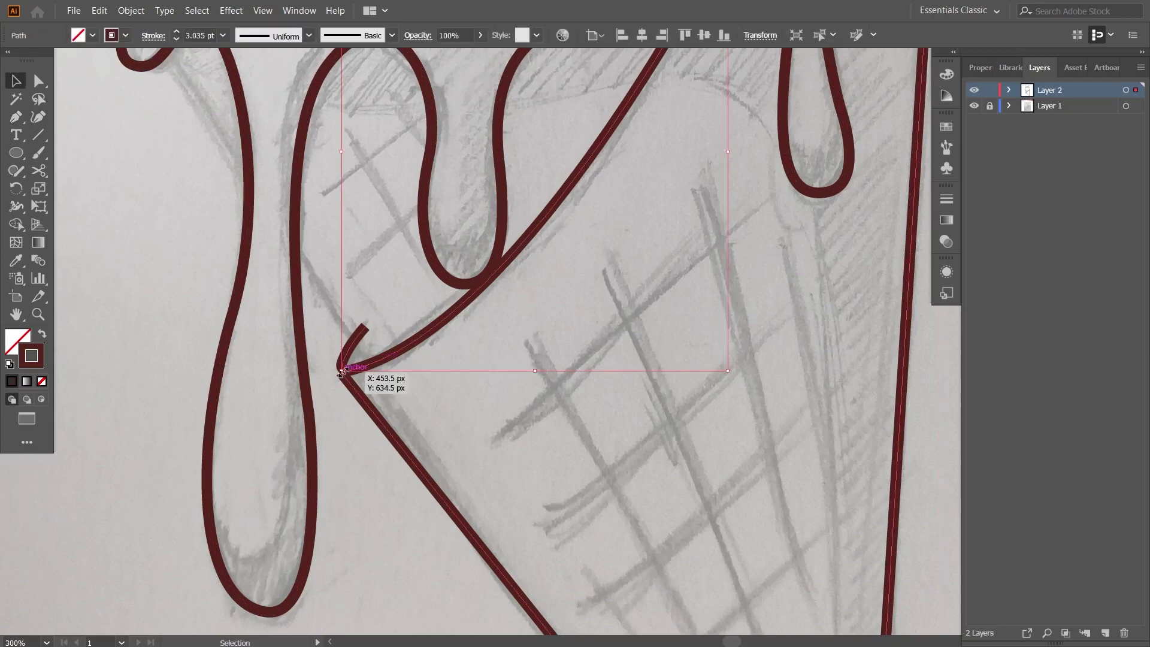
{"action": "left_click", "coordinate": [346, 423]}
Draw the rim line across to the scoop's left edge and the left drip corner, closing the cone.
{"action": "scroll", "coordinate": [378, 444], "scroll_direction": "down", "scroll_amount": 5}
{"action": "scroll", "coordinate": [567, 301], "scroll_direction": "up", "scroll_amount": 3}
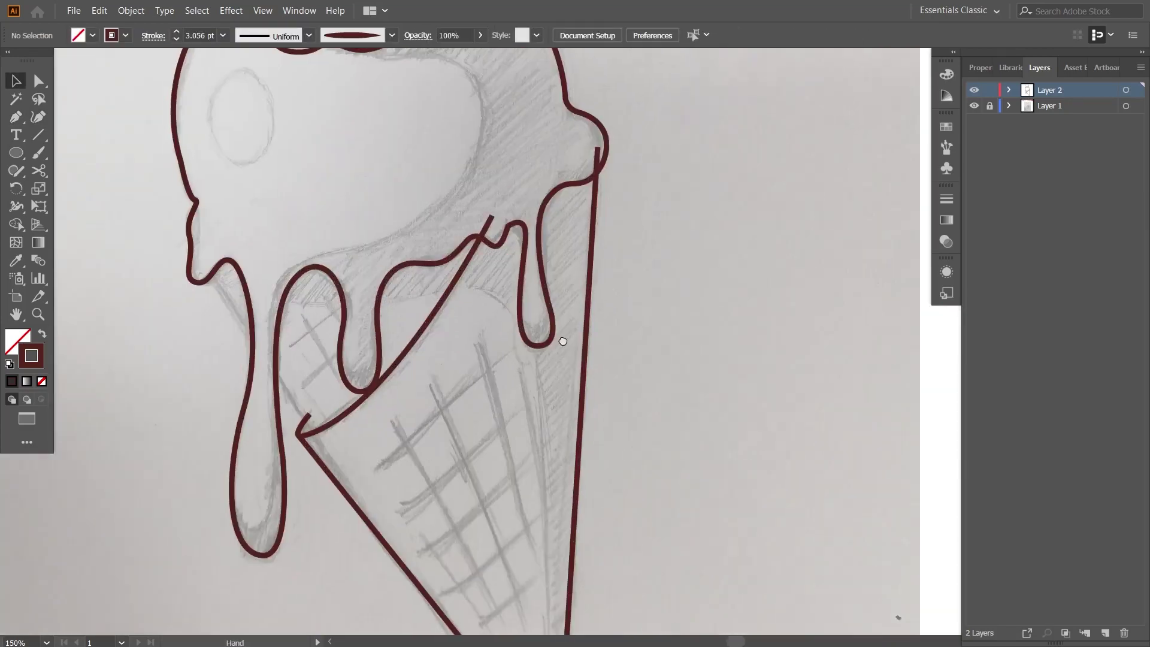
{"action": "left_click", "coordinate": [15, 118]}
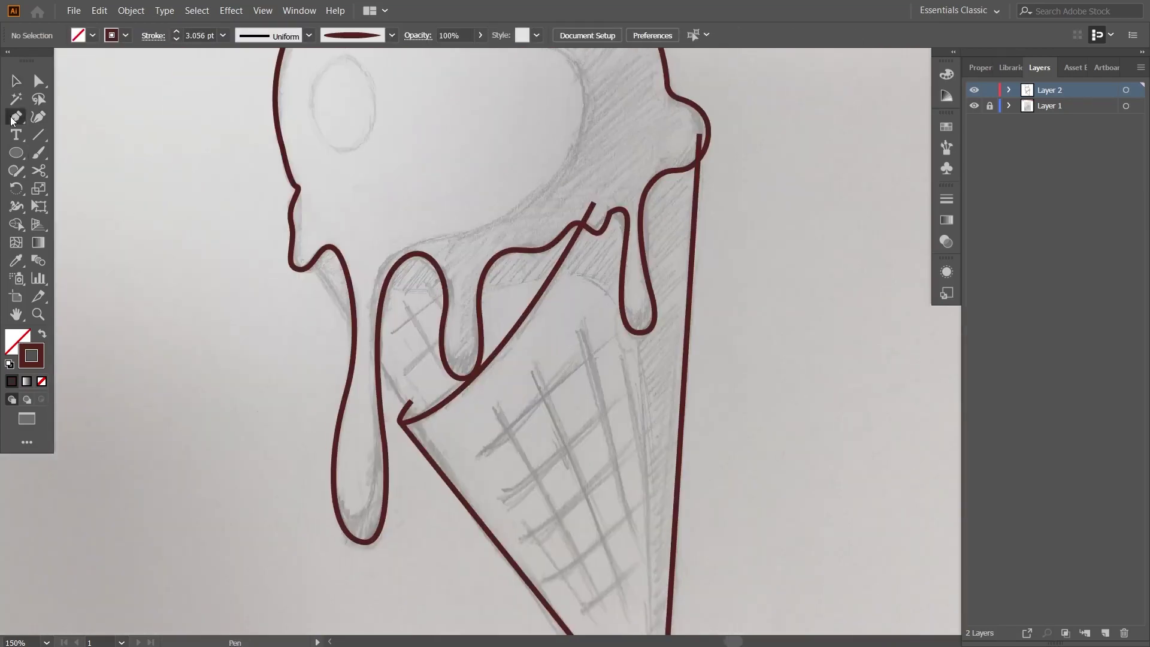
{"action": "left_click", "coordinate": [700, 133]}
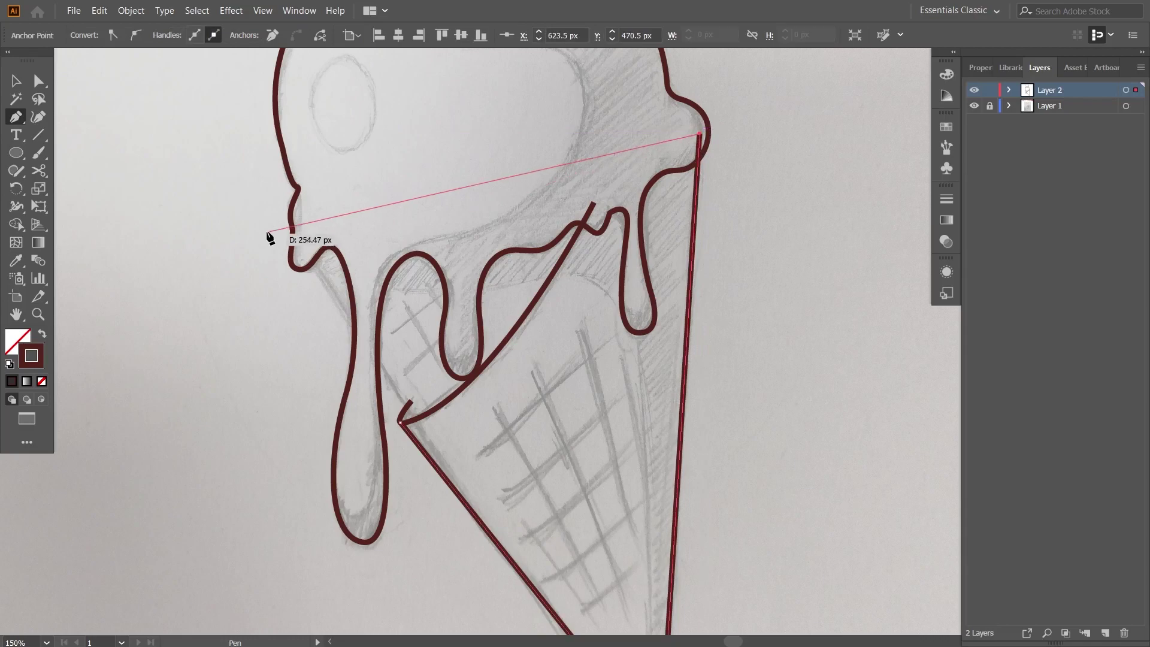
{"action": "left_click", "coordinate": [300, 246]}
{"action": "left_click", "coordinate": [435, 442]}
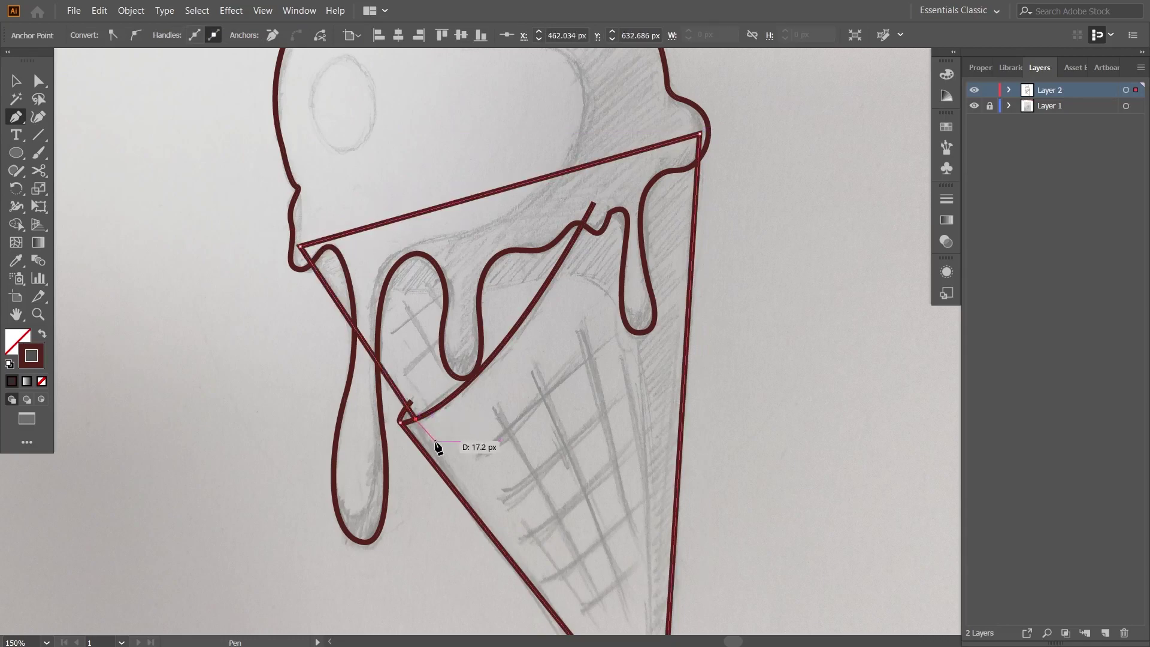
{"action": "scroll", "coordinate": [431, 437], "scroll_direction": "up", "scroll_amount": 4, "text": "alt"}
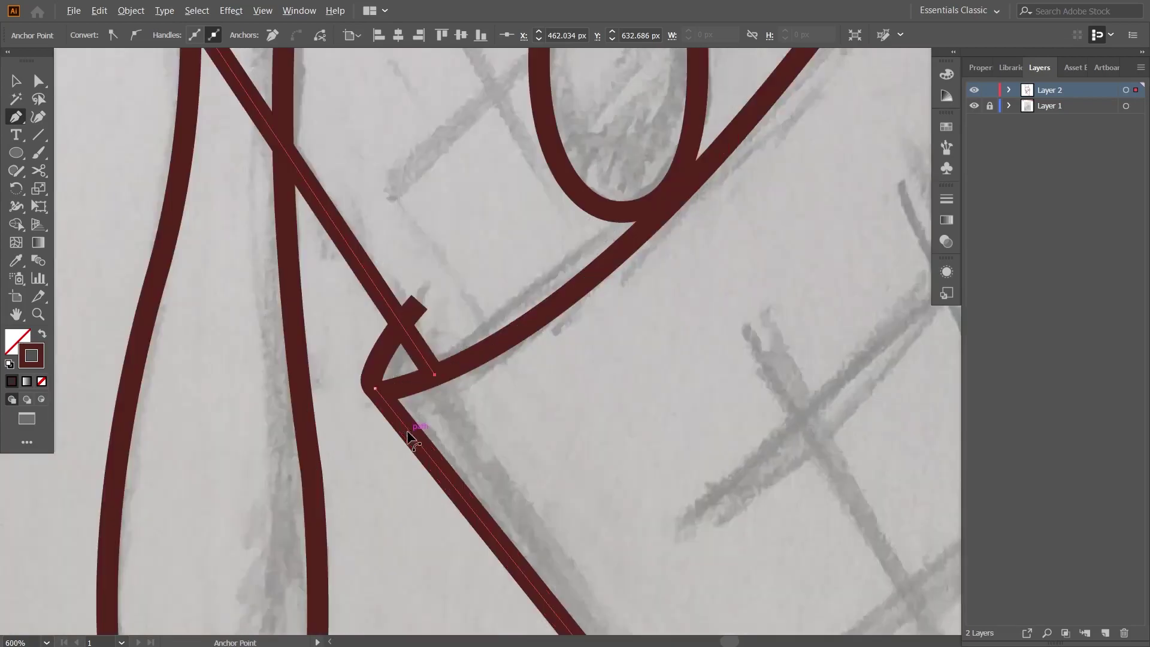
{"action": "left_click", "coordinate": [380, 387]}
{"action": "key", "text": "v"}
{"action": "left_click", "coordinate": [486, 397]}
Round the cone's bottom tip anchor to an 11.12 px corner.
{"action": "scroll", "coordinate": [592, 382], "scroll_direction": "down", "scroll_amount": 3, "text": "alt"}
{"action": "scroll", "coordinate": [592, 382], "scroll_direction": "down", "scroll_amount": 3, "text": "alt"}
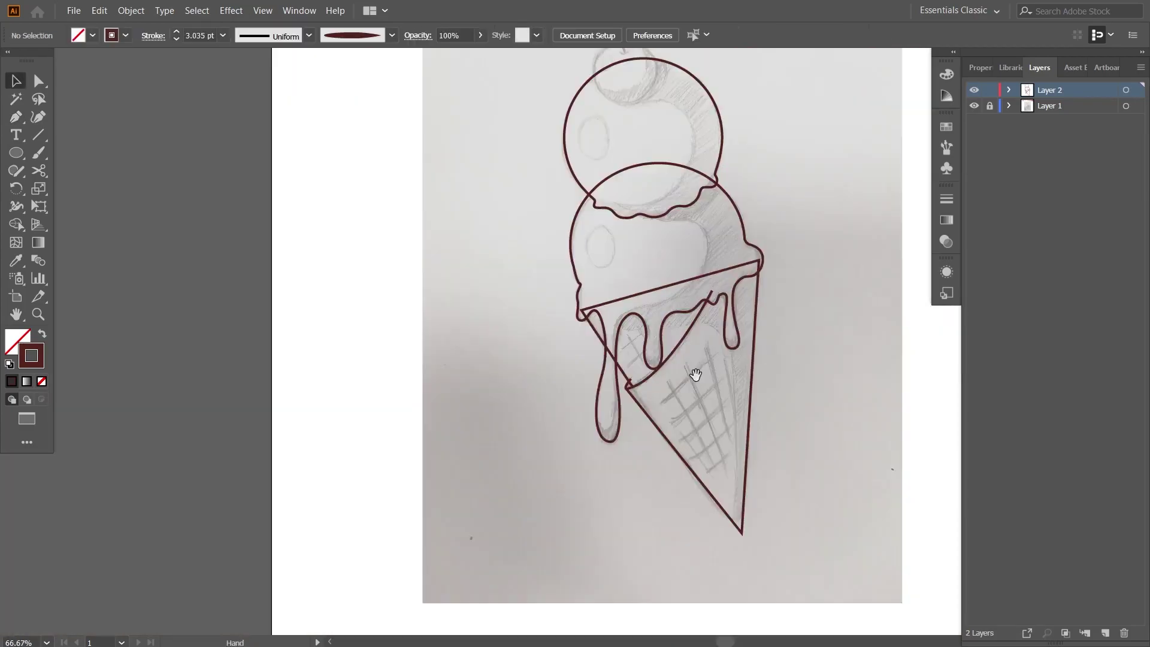
{"action": "left_click_drag", "start_coordinate": [677, 304], "coordinate": [662, 269]}
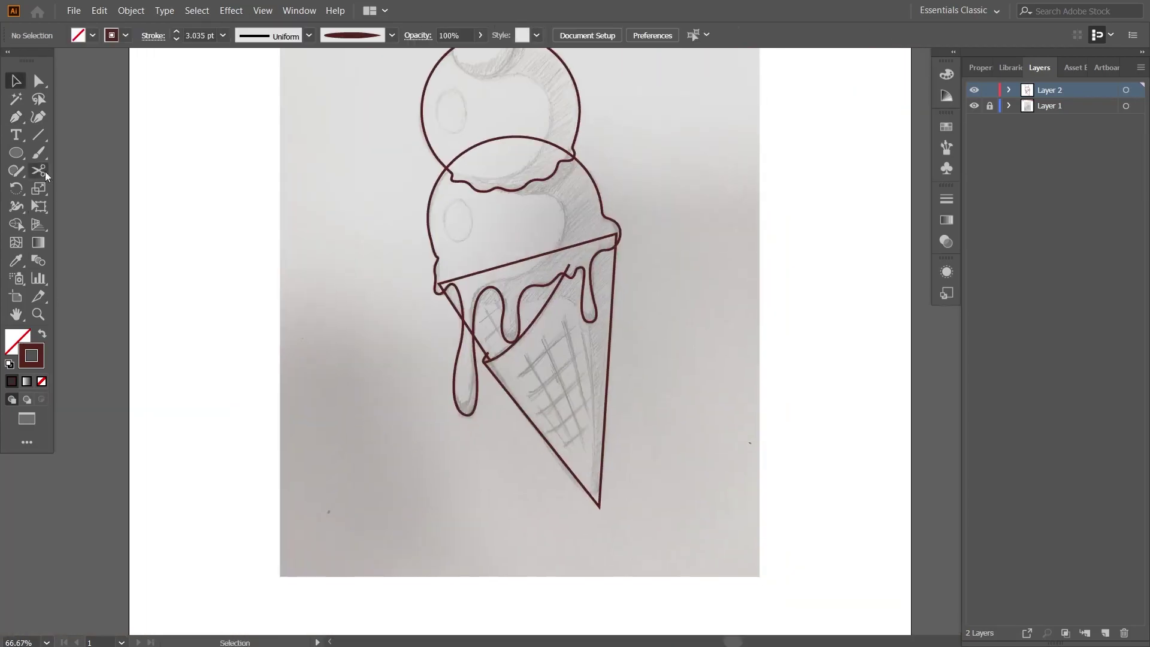
{"action": "left_click", "coordinate": [598, 503]}
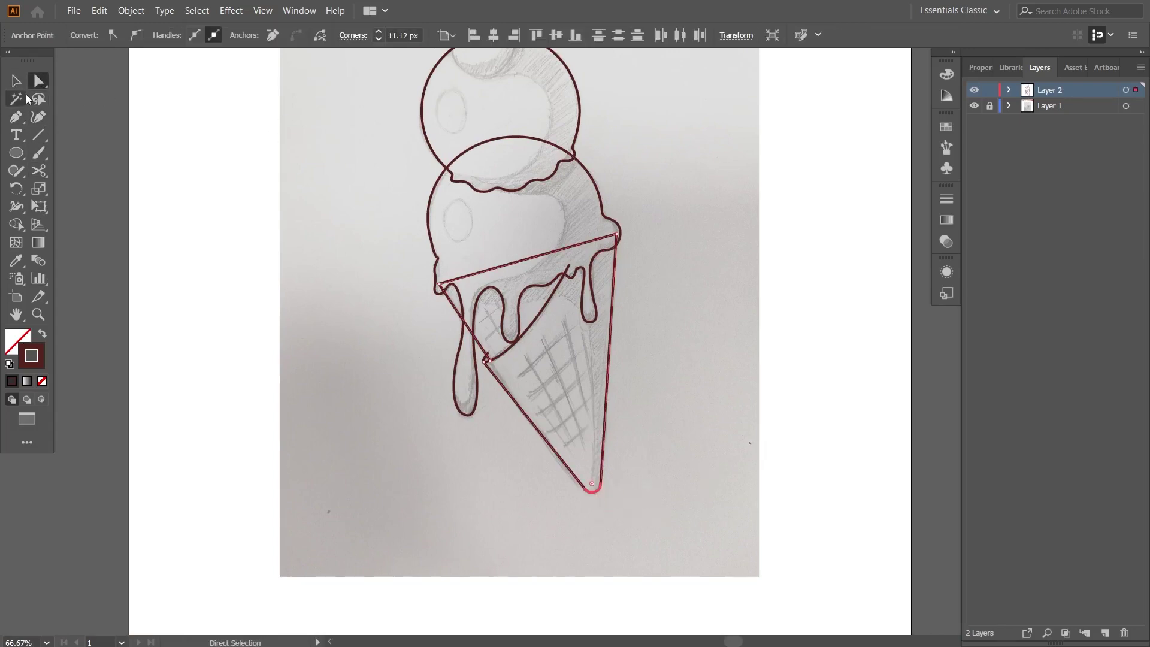
{"action": "key", "text": "v"}
{"action": "left_click", "coordinate": [657, 149]}
{"action": "scroll", "coordinate": [570, 231], "scroll_direction": "up", "scroll_amount": 2}
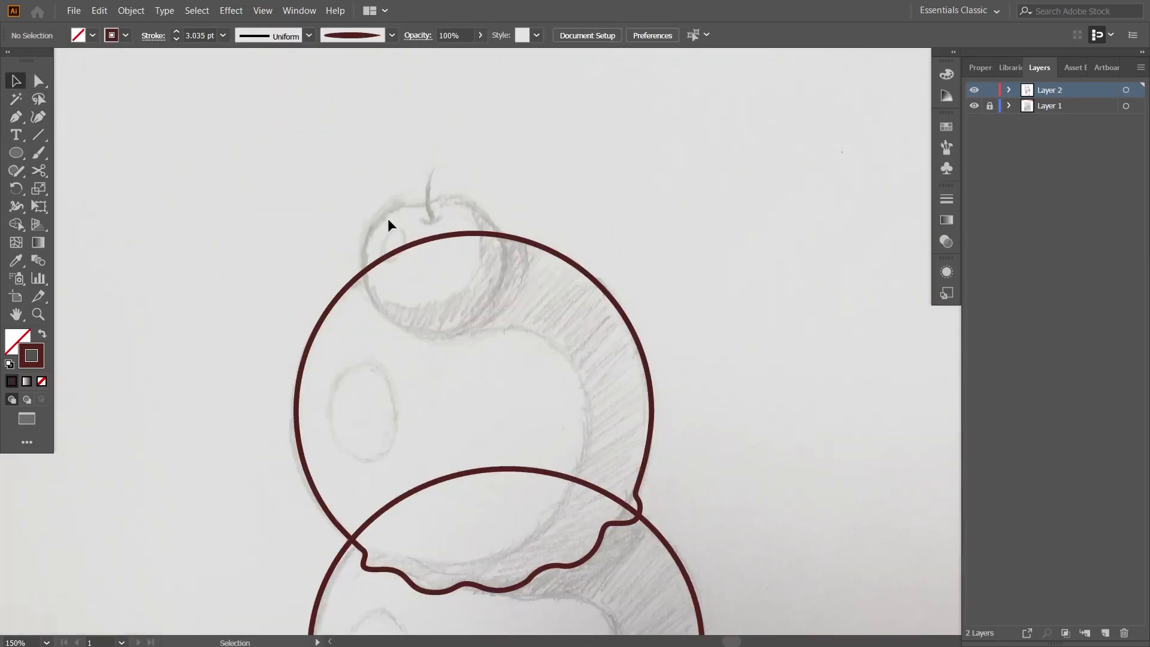
Trace the cherry outline on the top scoop with curved Pen anchors and close it.
{"action": "left_click", "coordinate": [17, 117]}
{"action": "key", "text": "ctrl+="}
{"action": "left_click", "coordinate": [379, 145]}
{"action": "left_click_drag", "start_coordinate": [364, 295], "coordinate": [443, 383]}
{"action": "key", "text": "ctrl+z"}
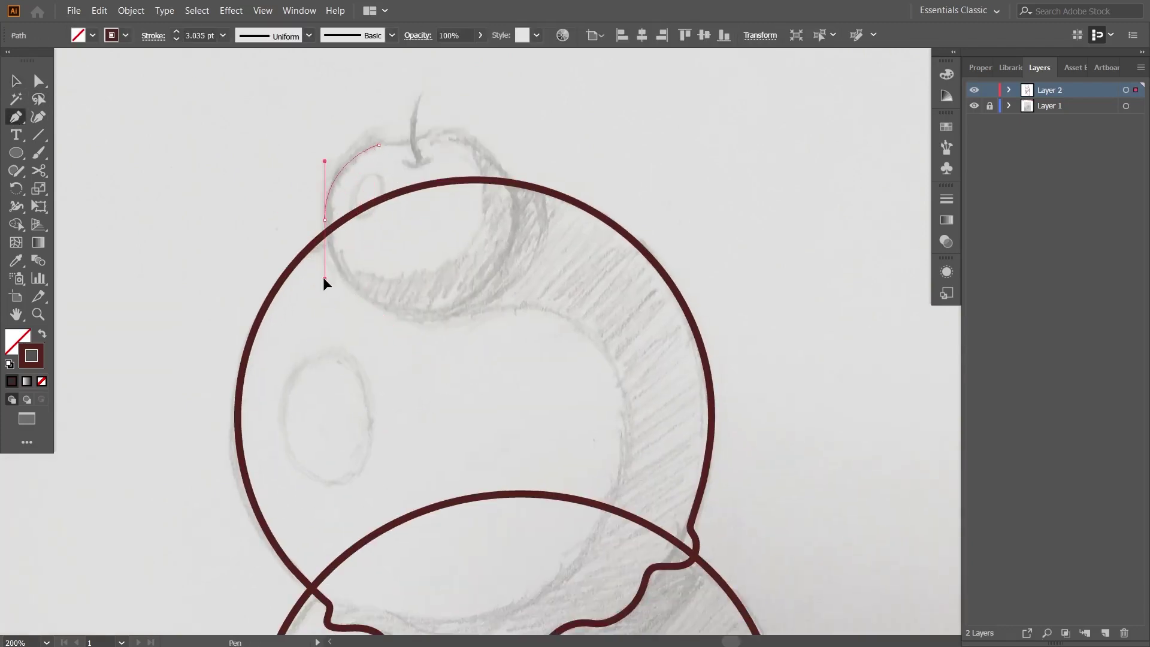
{"action": "left_click_drag", "start_coordinate": [386, 307], "coordinate": [398, 308]}
{"action": "left_click_drag", "start_coordinate": [414, 244], "coordinate": [443, 163]}
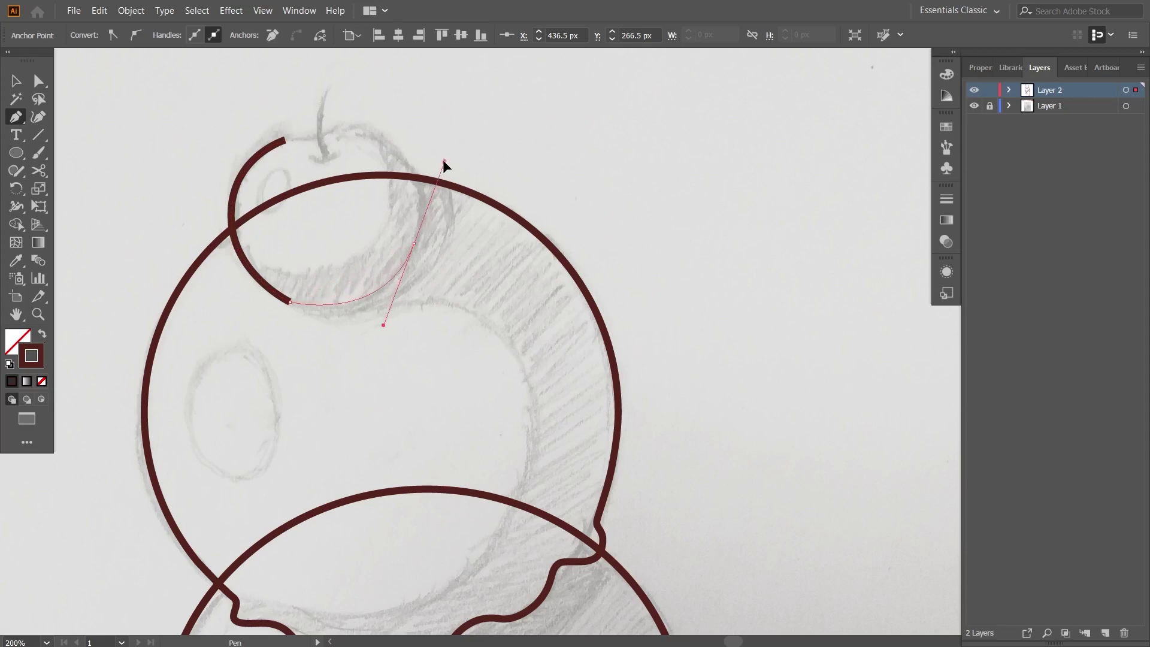
{"action": "key", "text": "ctrl+="}
{"action": "key", "text": "ctrl+="}
{"action": "key", "text": "ctrl+="}
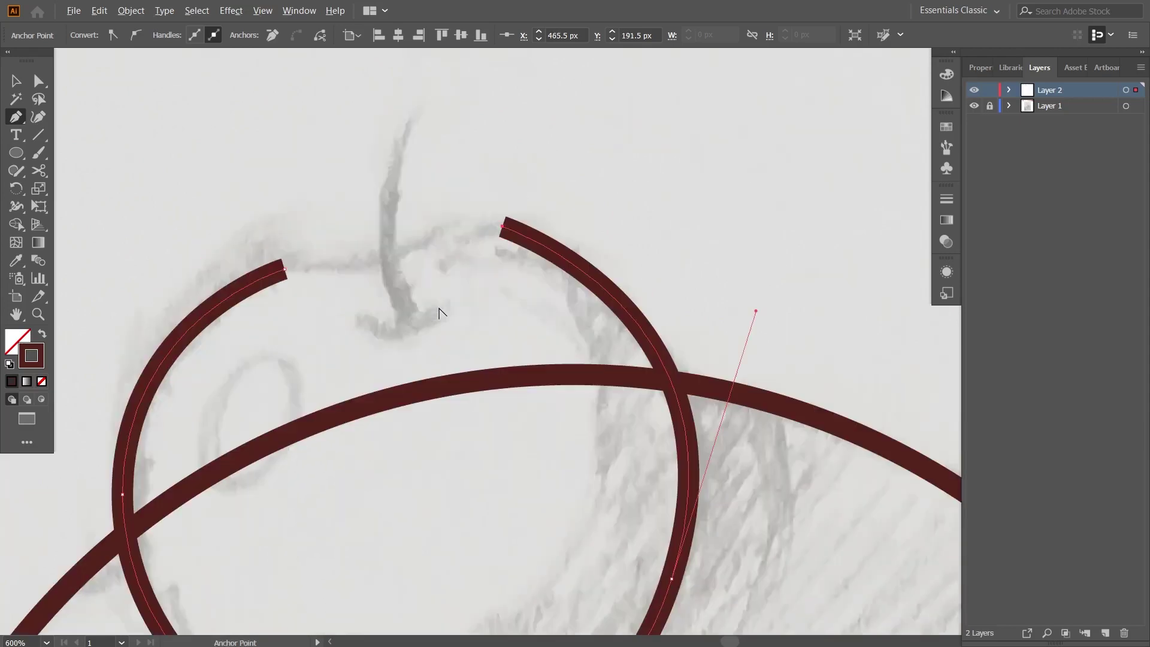
{"action": "left_click_drag", "start_coordinate": [441, 227], "coordinate": [369, 270]}
{"action": "left_click_drag", "start_coordinate": [285, 268], "coordinate": [326, 262]}
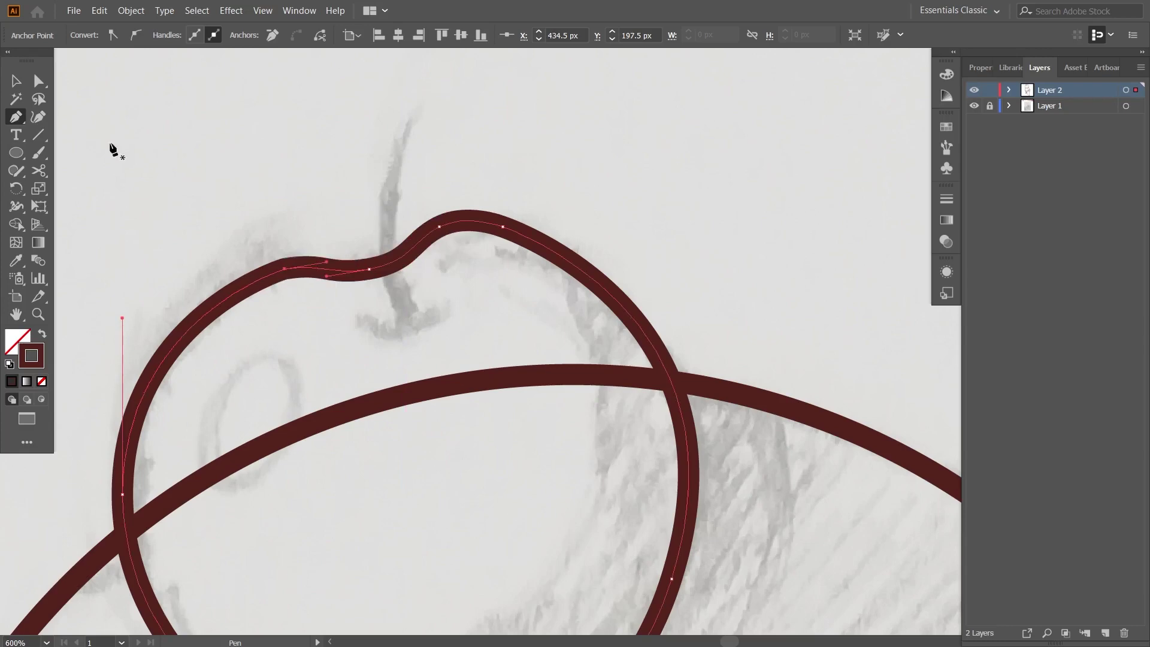
{"action": "key", "text": "v"}
Move a top anchor of the cherry outline down to form the stem dip.
{"action": "left_click", "coordinate": [724, 234]}
{"action": "key", "text": "ctrl+minus"}
{"action": "key", "text": "ctrl+minus"}
{"action": "key", "text": "ctrl+minus"}
{"action": "key", "text": "a"}
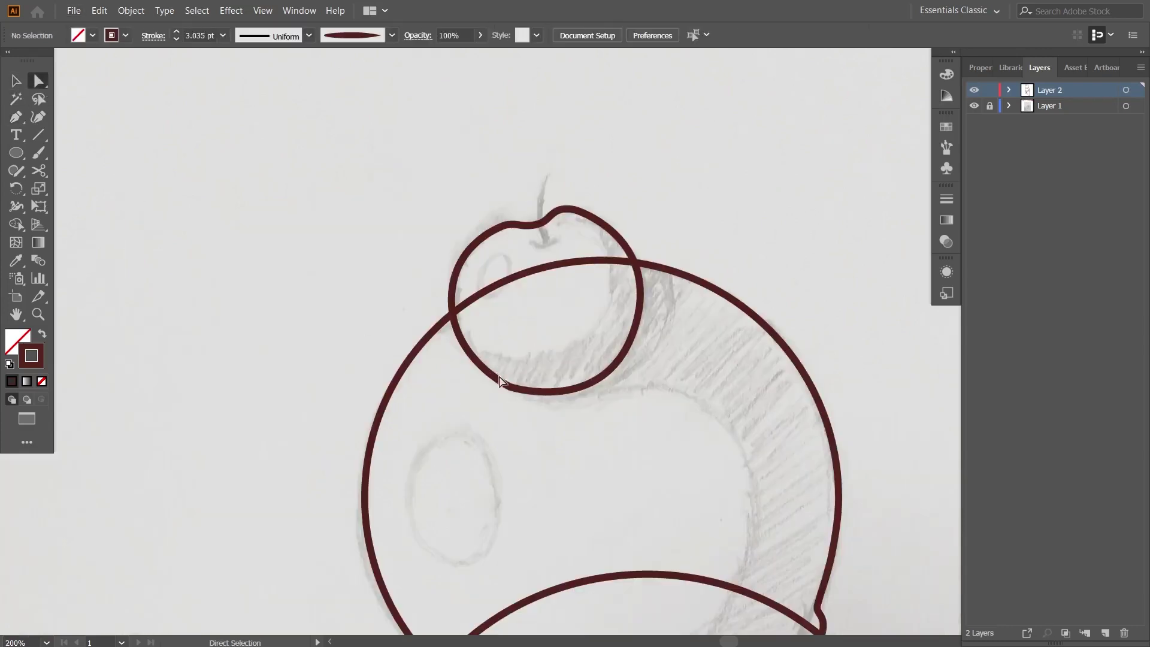
{"action": "left_click", "coordinate": [488, 376]}
{"action": "scroll", "coordinate": [578, 225], "scroll_direction": "up", "scroll_amount": 3}
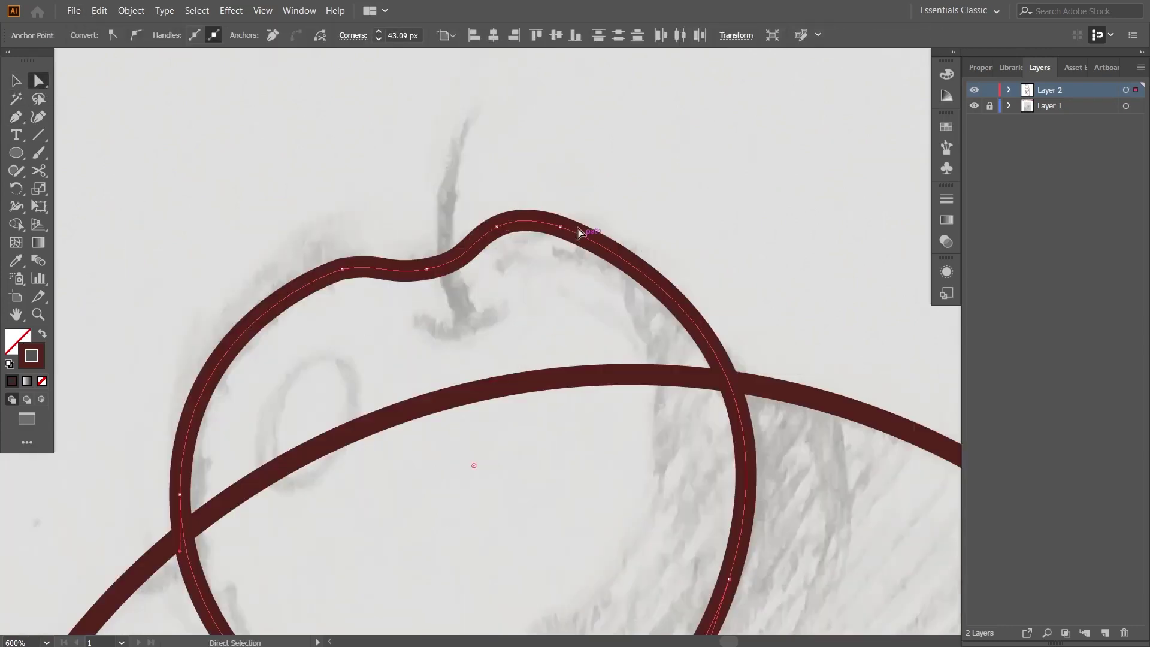
{"action": "left_click_drag", "start_coordinate": [566, 223], "coordinate": [497, 231]}
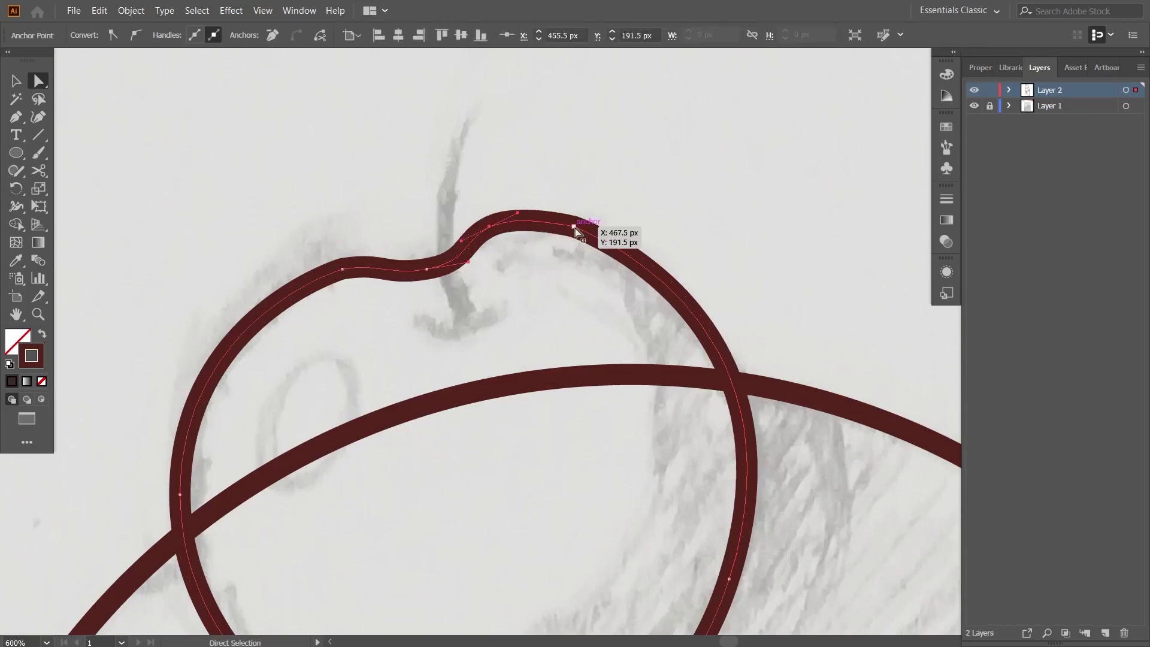
{"action": "left_click", "coordinate": [717, 182]}
{"action": "key", "text": "ctrl+minus"}
{"action": "key", "text": "ctrl+minus"}
{"action": "key", "text": "ctrl+minus"}
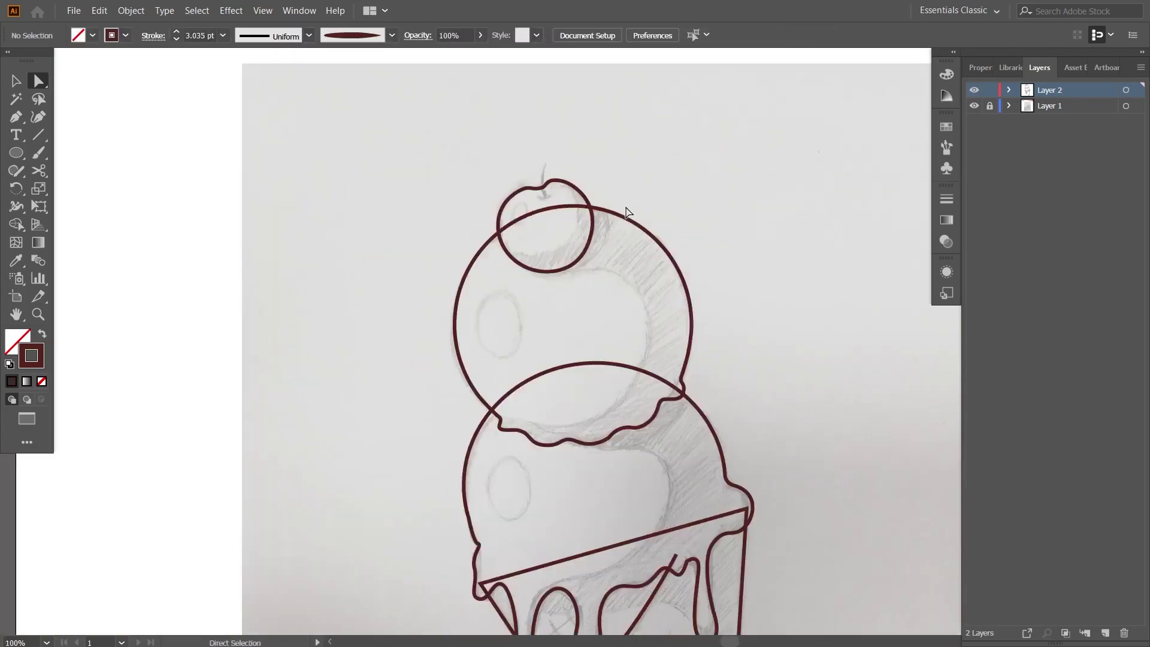
Extend the middle drip's open end with a curved segment onto the cone's rim line.
{"action": "key", "text": "p"}
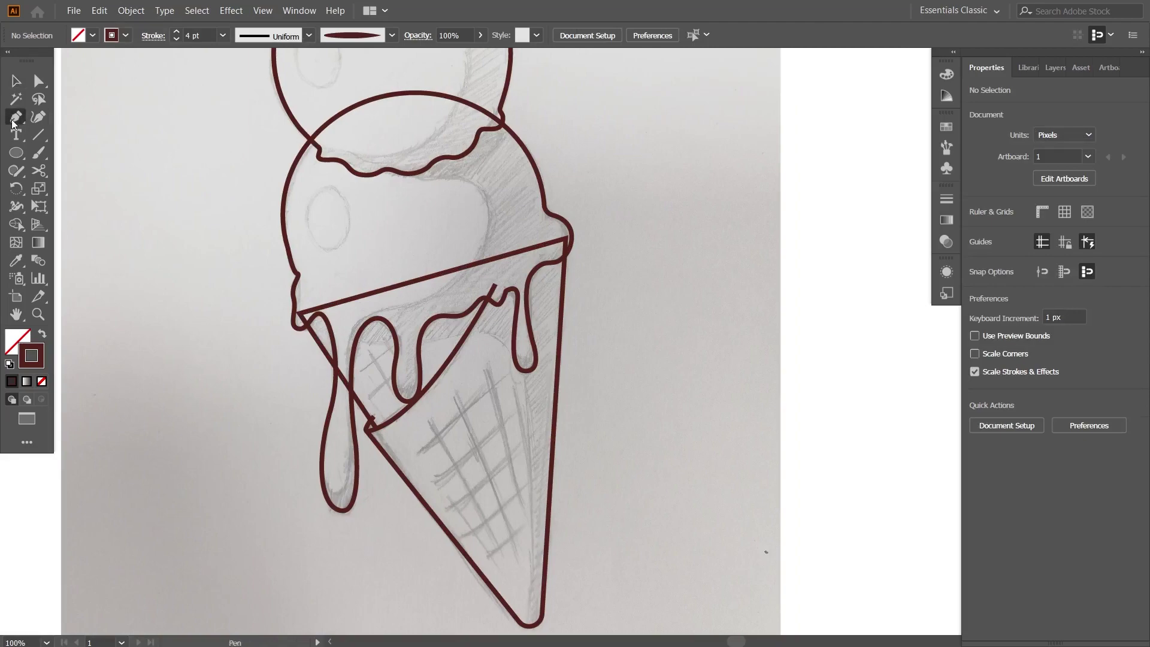
{"action": "scroll", "coordinate": [613, 244], "scroll_direction": "up", "scroll_amount": 3}
{"action": "scroll", "coordinate": [456, 269], "scroll_direction": "down", "scroll_amount": 1}
{"action": "left_click", "coordinate": [425, 311]}
{"action": "mouse_move", "coordinate": [463, 223]}
{"action": "left_mouse_down"}
{"action": "mouse_move", "coordinate": [470, 207]}
{"action": "mouse_move", "coordinate": [472, 220]}
{"action": "left_mouse_up"}
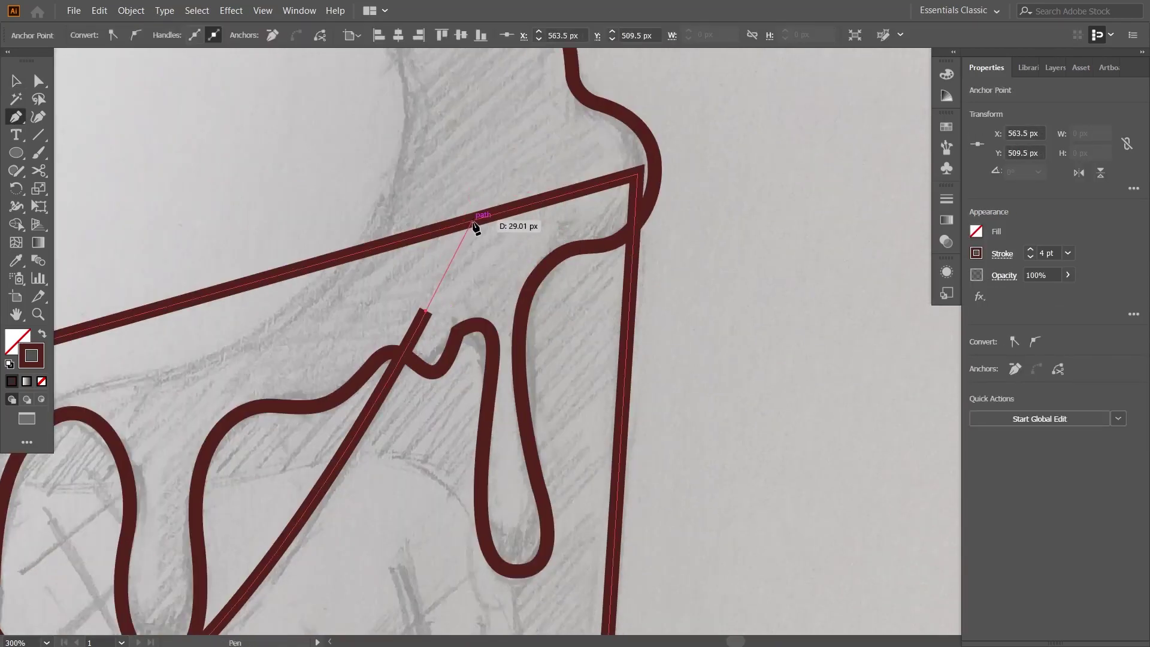
{"action": "key", "text": "v"}
{"action": "left_click", "coordinate": [708, 295]}
Zoom out to show the whole ice cream and marquee-select all the outlines.
{"action": "key", "text": "ctrl+minus"}
{"action": "key", "text": "ctrl+minus"}
{"action": "key", "text": "ctrl+minus"}
{"action": "left_click_drag", "start_coordinate": [707, 337], "coordinate": [617, 301]}
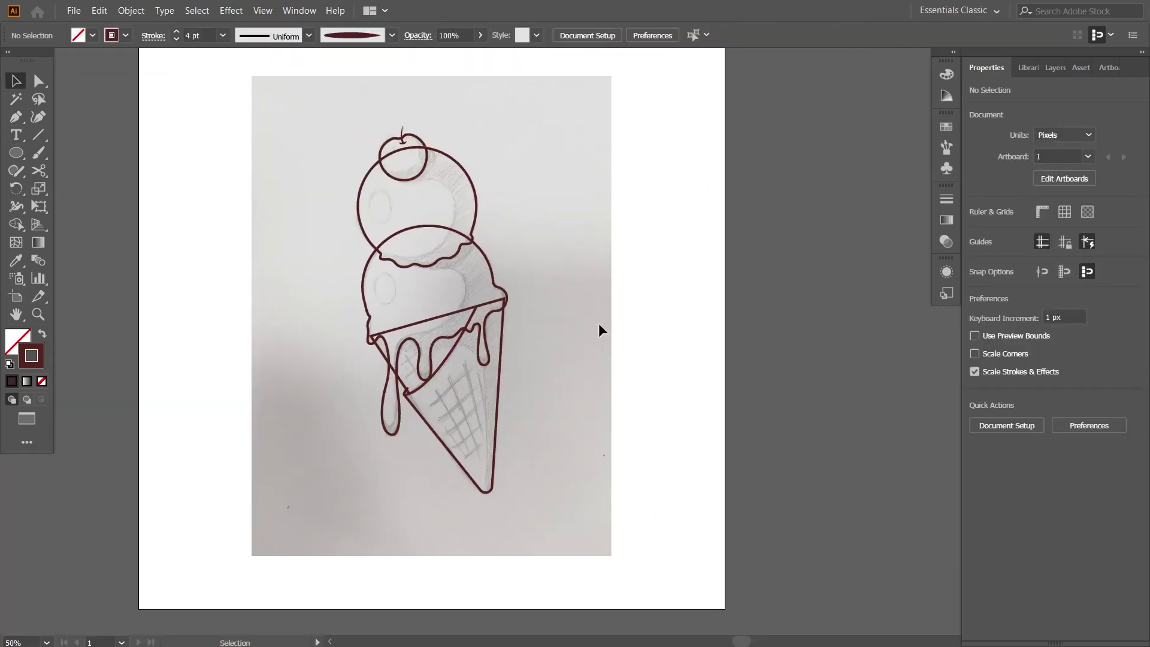
{"action": "left_click", "coordinate": [487, 259]}
{"action": "left_click", "coordinate": [545, 236]}
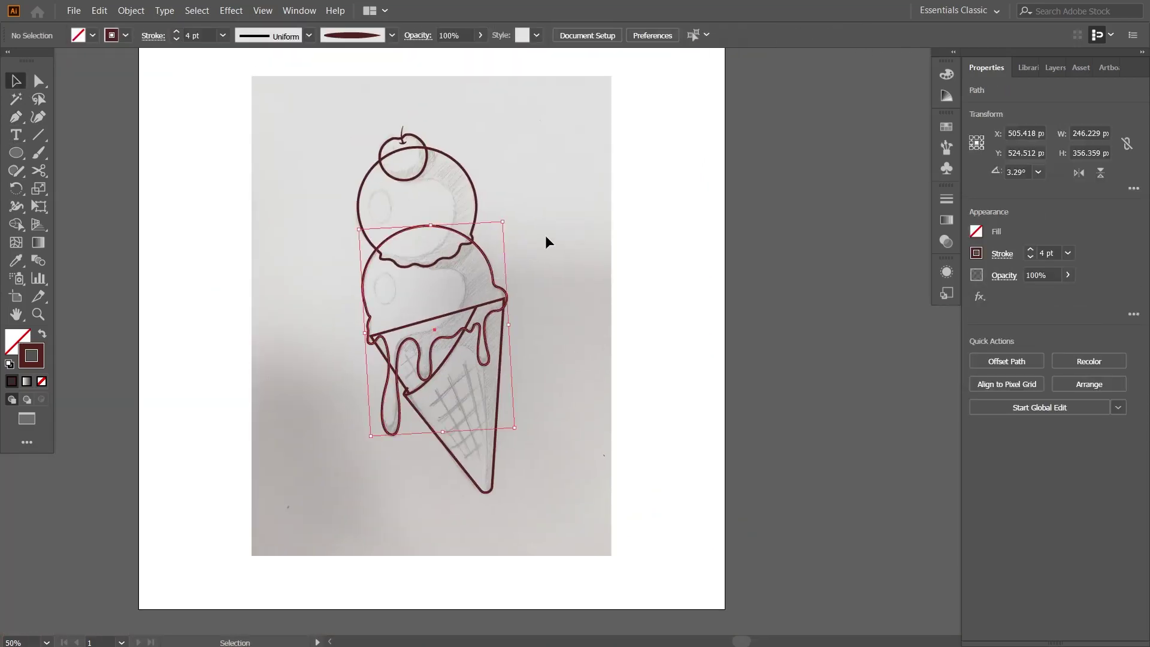
{"action": "left_click_drag", "start_coordinate": [545, 236], "coordinate": [544, 247]}
{"action": "left_click_drag", "start_coordinate": [289, 137], "coordinate": [550, 518]}
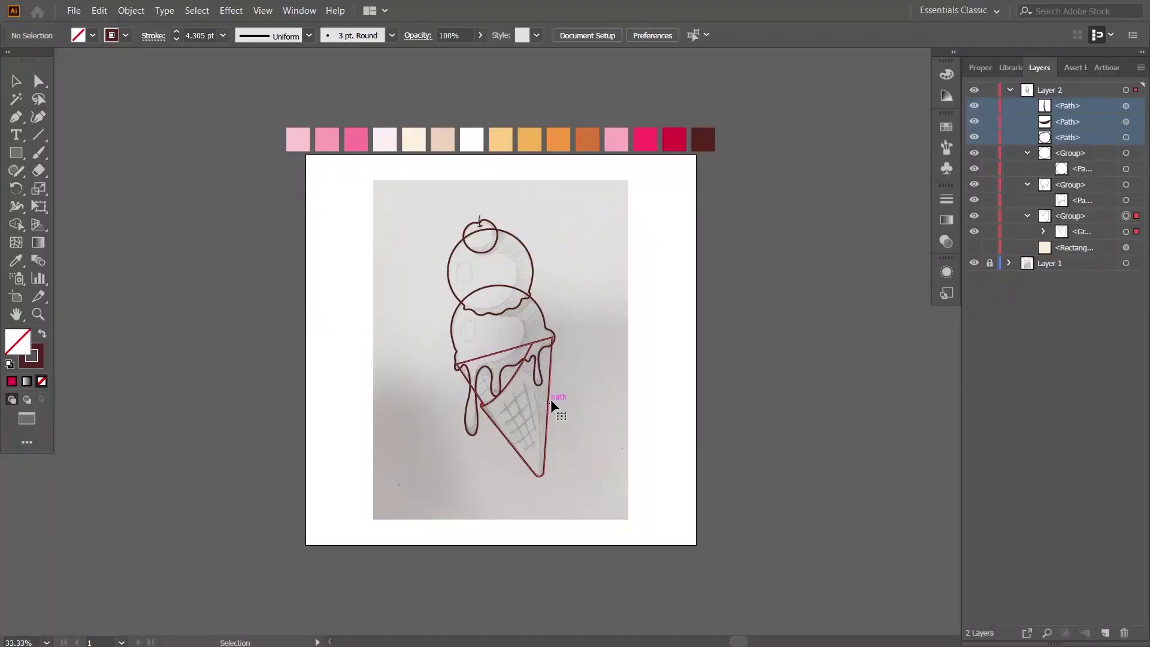
Paste a copy of the cone outline and fill it with the light orange swatch.
{"action": "left_click", "coordinate": [551, 399]}
{"action": "left_click", "coordinate": [99, 11]}
{"action": "left_click", "coordinate": [138, 77]}
{"action": "left_click", "coordinate": [99, 11]}
{"action": "left_click", "coordinate": [161, 140]}
{"action": "key", "text": "i"}
{"action": "left_click", "coordinate": [532, 137]}
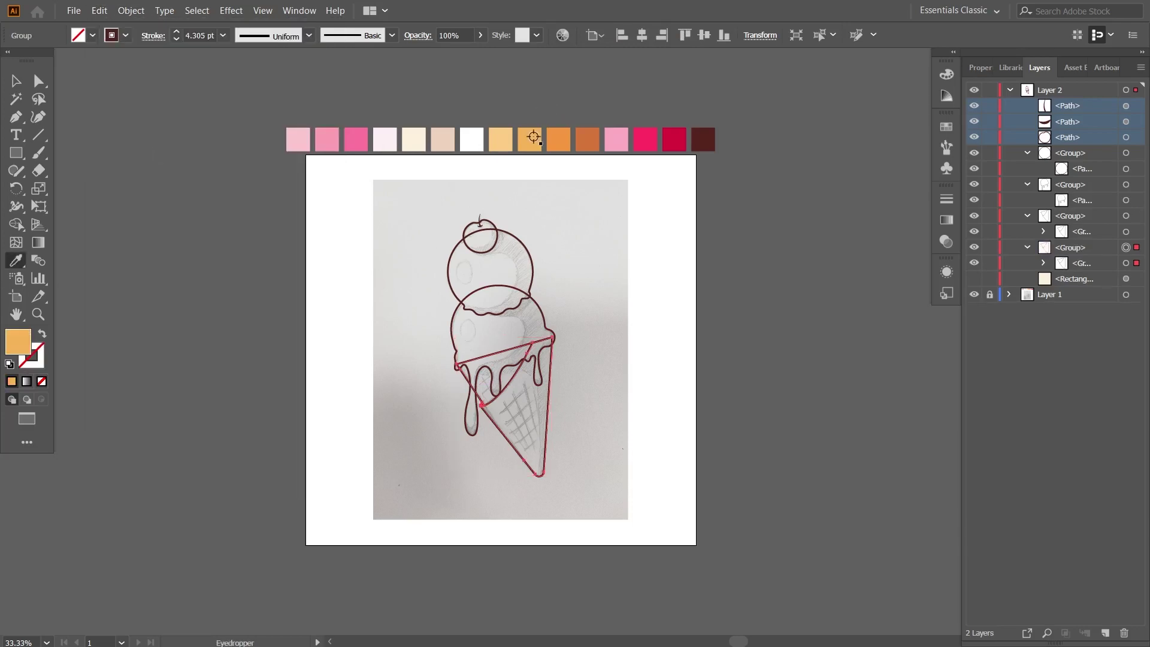
{"action": "key", "text": "v"}
Paste a copy of the scoop and drip outlines behind and fill it pink.
{"action": "left_click", "coordinate": [542, 322]}
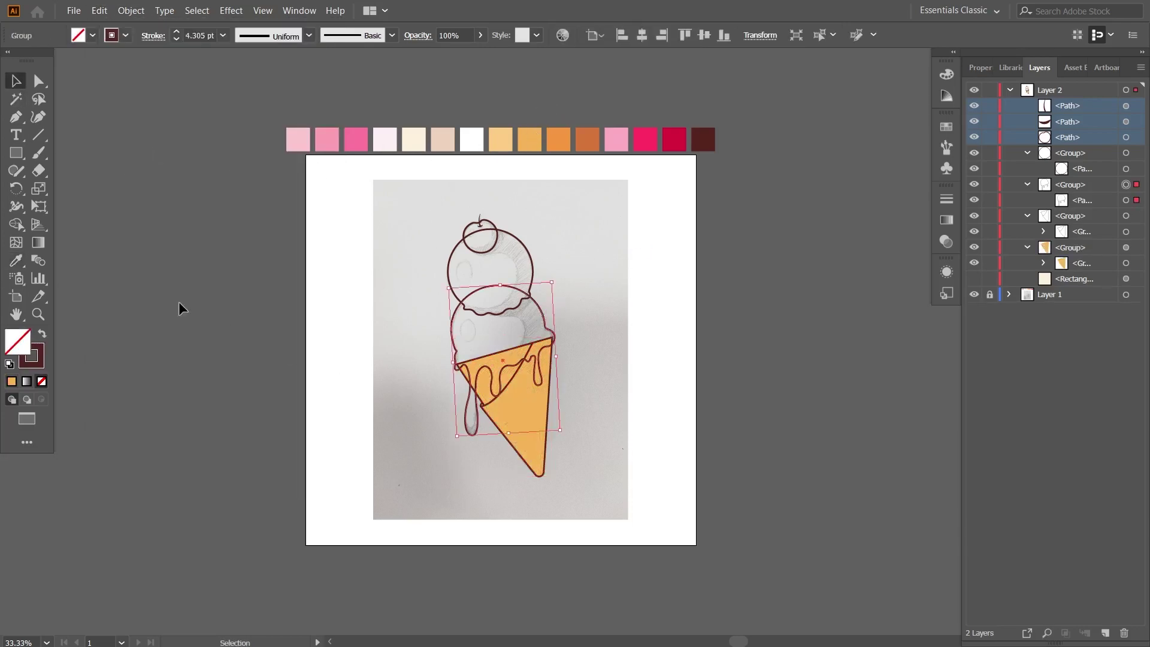
{"action": "key", "text": "i"}
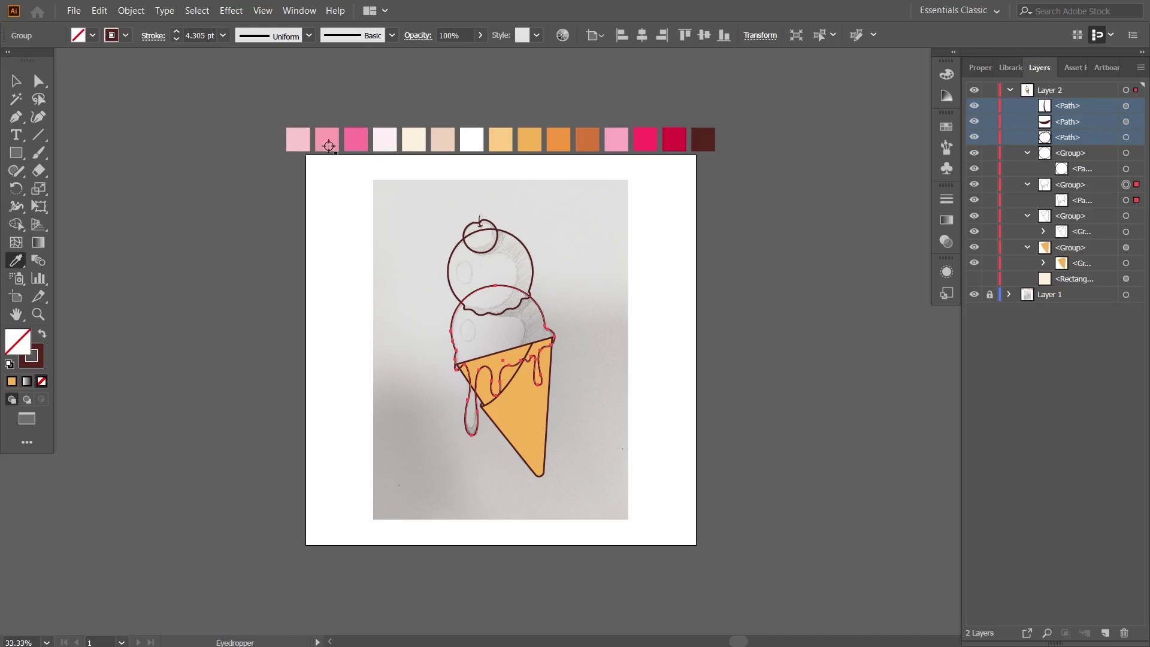
{"action": "left_click", "coordinate": [99, 11]}
{"action": "left_click", "coordinate": [143, 78]}
{"action": "left_click", "coordinate": [99, 11]}
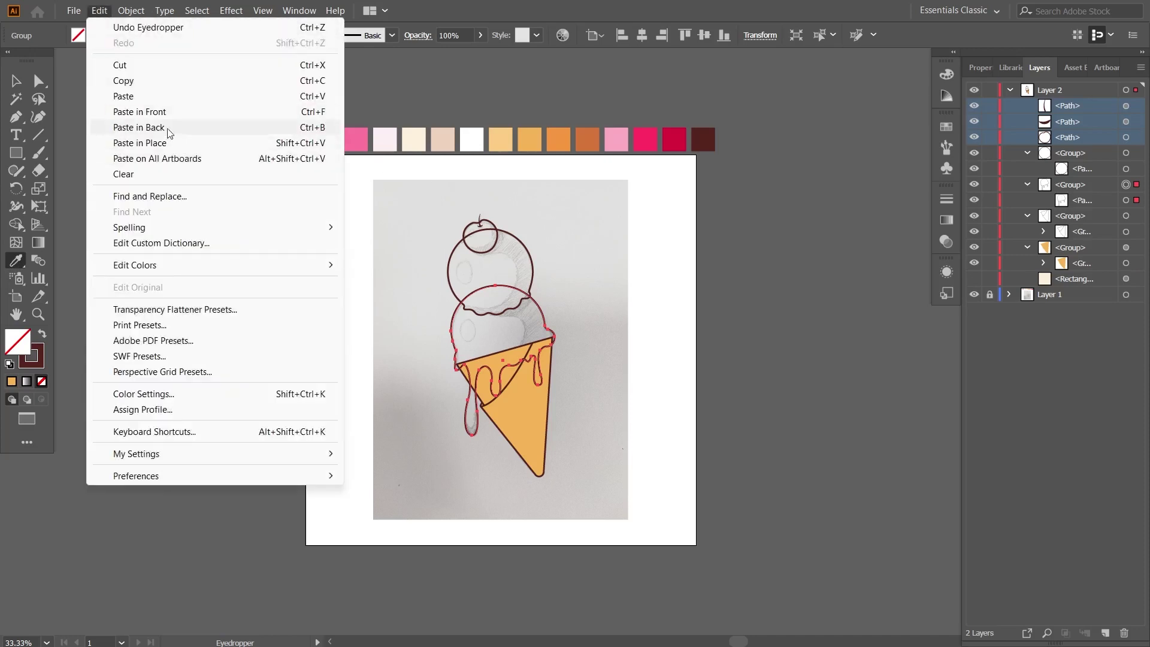
{"action": "left_click", "coordinate": [153, 124]}
{"action": "left_click", "coordinate": [335, 150]}
{"action": "left_click", "coordinate": [17, 80]}
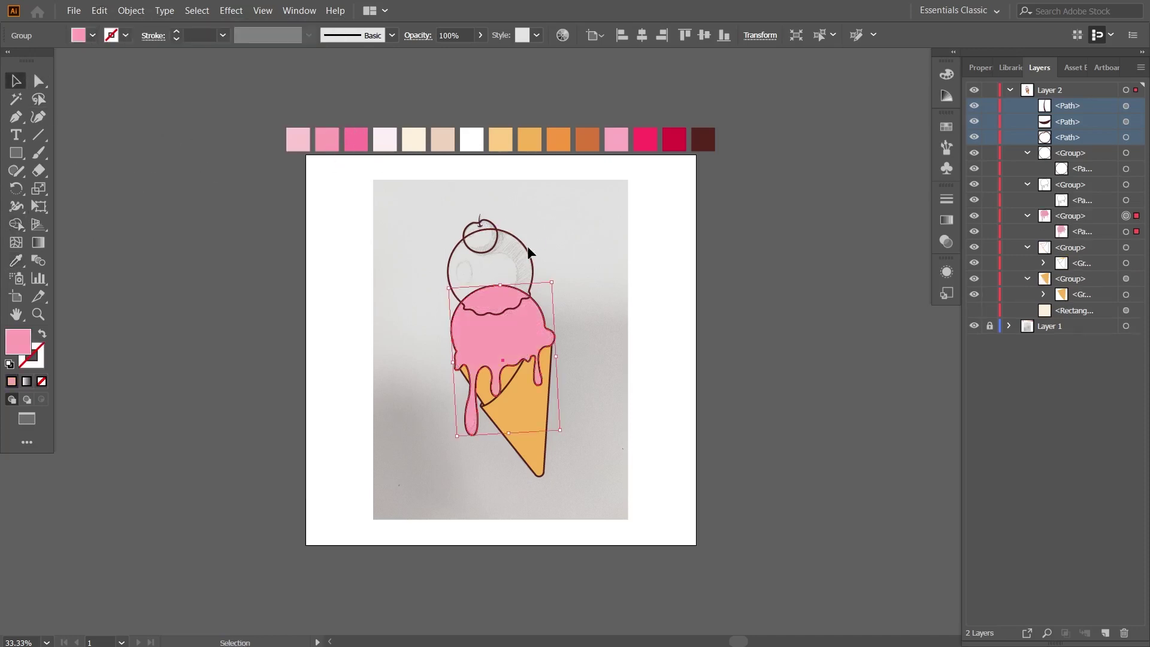
Paste a copy of the top scoop behind and fill it cream.
{"action": "left_click", "coordinate": [449, 255]}
{"action": "left_click", "coordinate": [100, 10]}
{"action": "left_click", "coordinate": [117, 80]}
{"action": "left_click", "coordinate": [99, 10]}
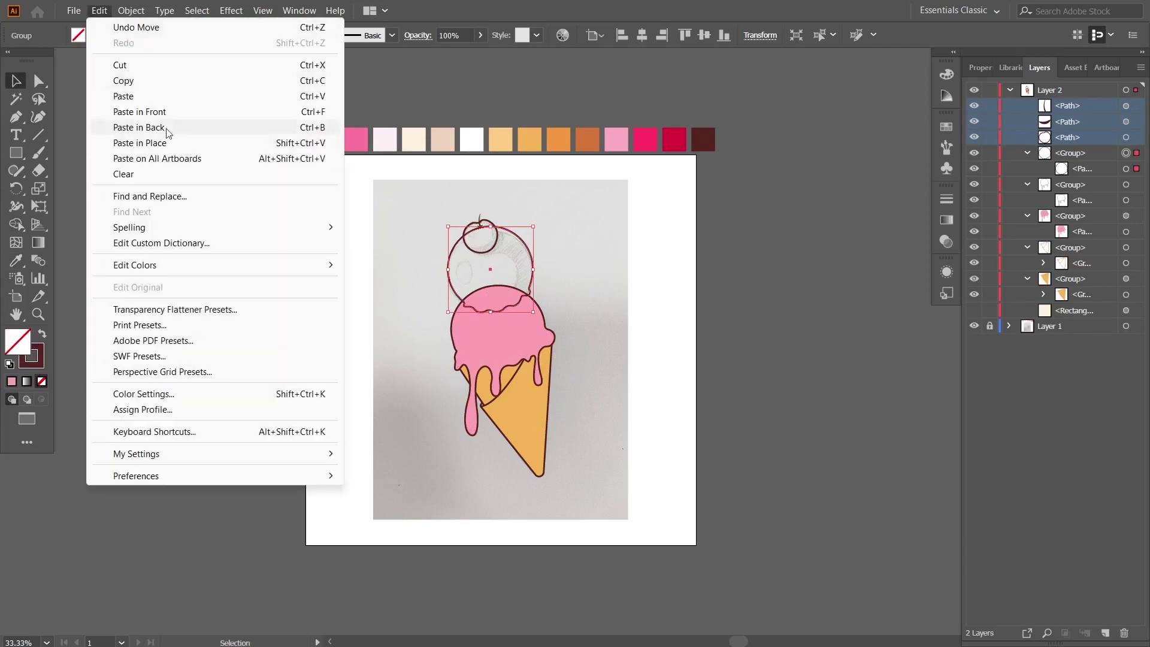
{"action": "left_click", "coordinate": [141, 124]}
{"action": "key", "text": "i"}
{"action": "left_click", "coordinate": [414, 144]}
{"action": "left_click", "coordinate": [16, 81]}
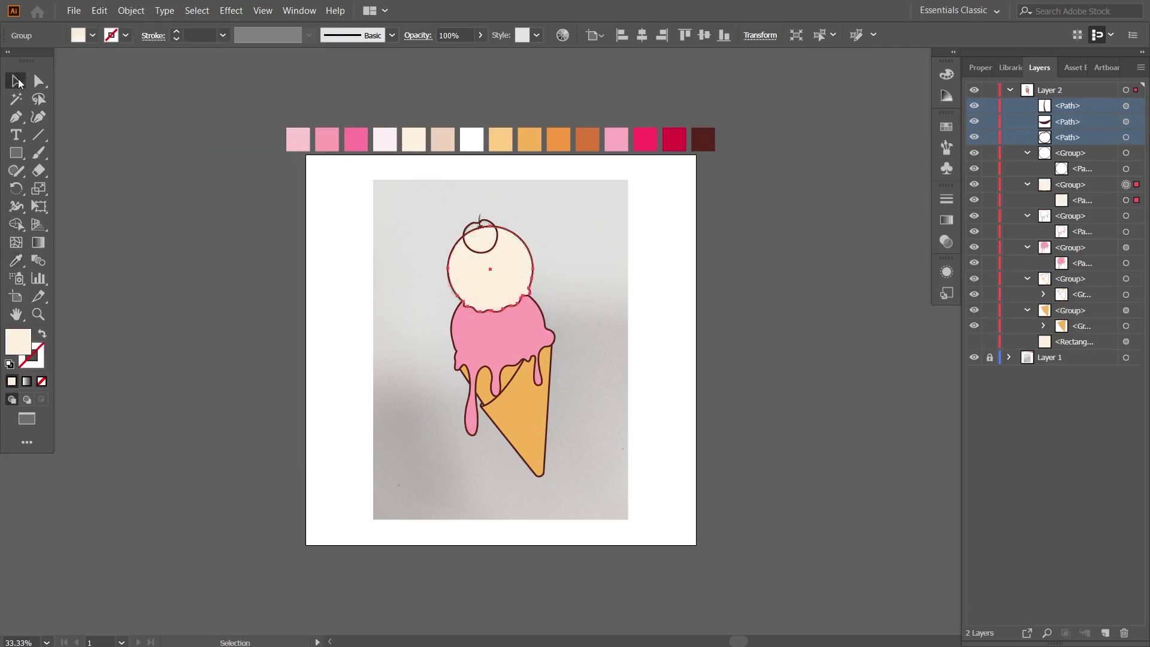
Paste a copy of the cherry behind and fill it crimson from the palette.
{"action": "left_click", "coordinate": [496, 226]}
{"action": "left_click", "coordinate": [100, 11]}
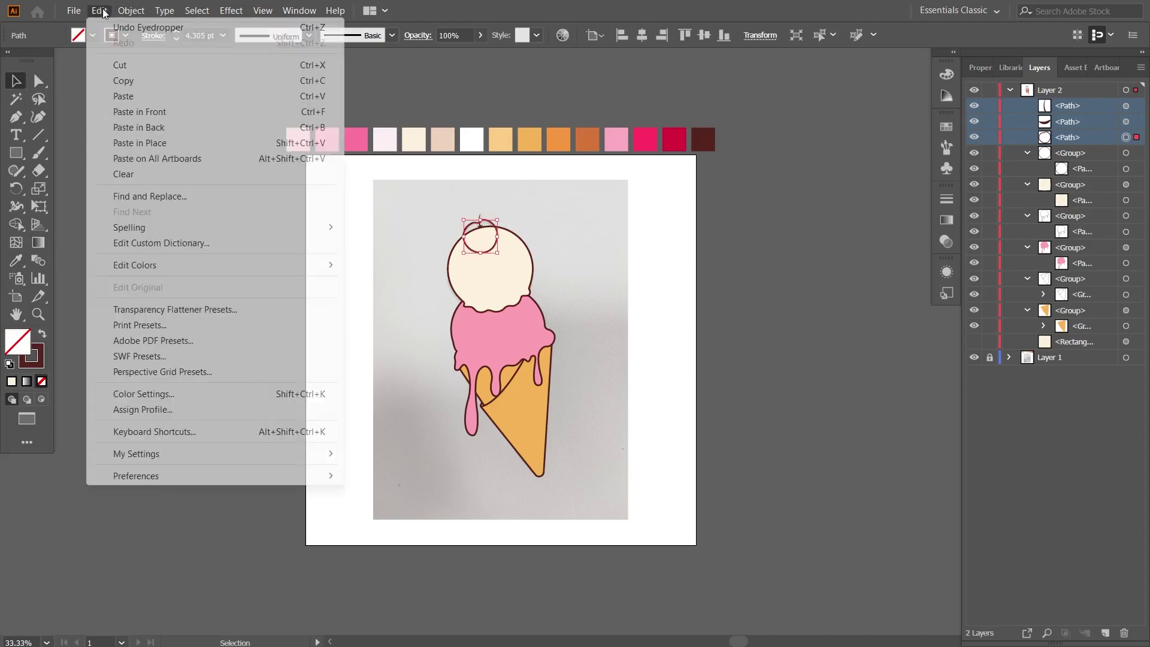
{"action": "left_click", "coordinate": [144, 88]}
{"action": "left_click", "coordinate": [100, 10]}
{"action": "left_click", "coordinate": [139, 127]}
{"action": "key", "text": "i"}
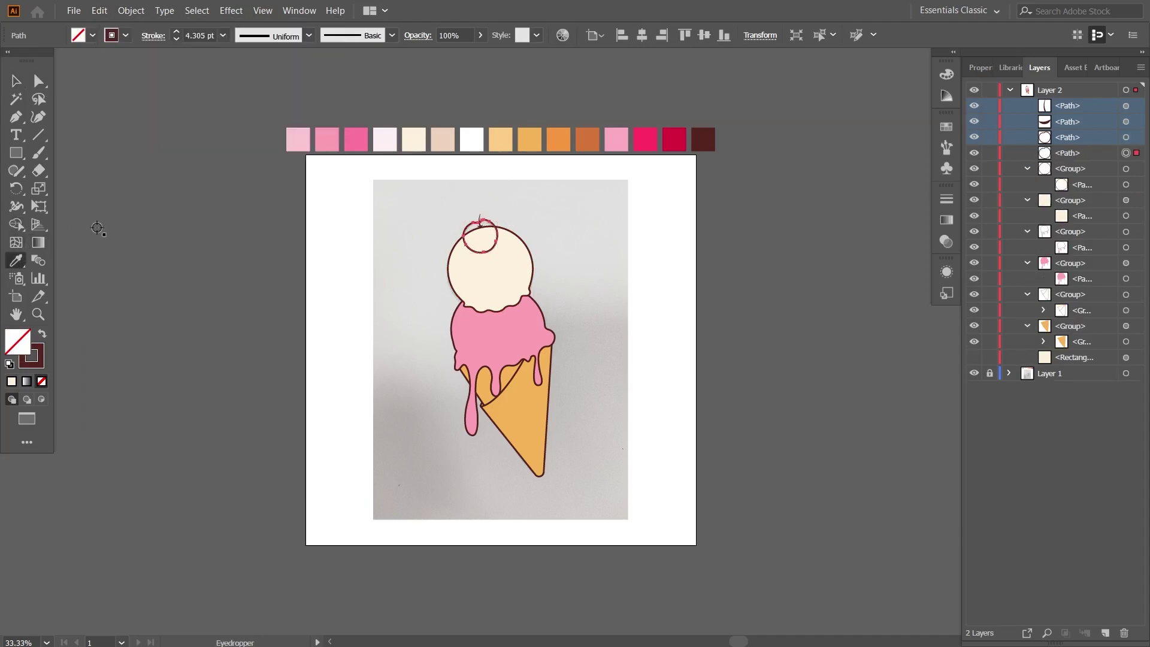
{"action": "left_click", "coordinate": [644, 142]}
{"action": "key", "text": "v"}
{"action": "left_click", "coordinate": [532, 226]}
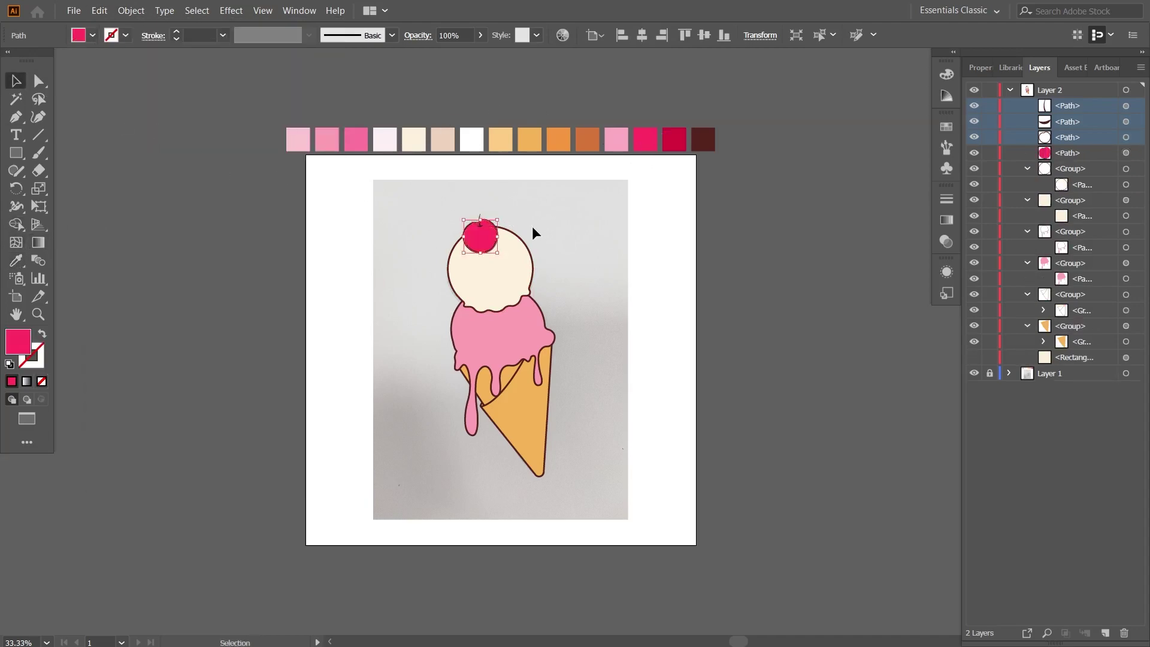
{"action": "key", "text": "ctrl+plus"}
{"action": "key", "text": "ctrl+plus"}
{"action": "key", "text": "ctrl+plus"}
{"action": "left_click_drag", "start_coordinate": [295, 68], "coordinate": [495, 327]}
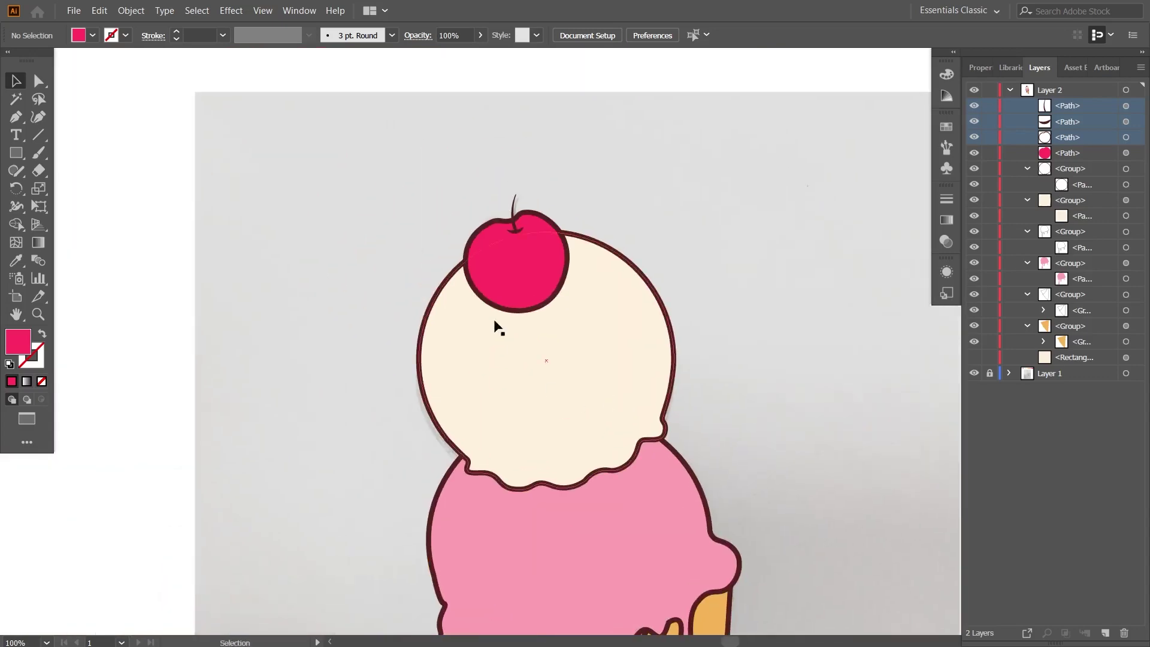
Paste a copy of the cherry in front and offset it up and to the left.
{"action": "key", "text": "ctrl+plus"}
{"action": "left_click_drag", "start_coordinate": [503, 225], "coordinate": [503, 225]}
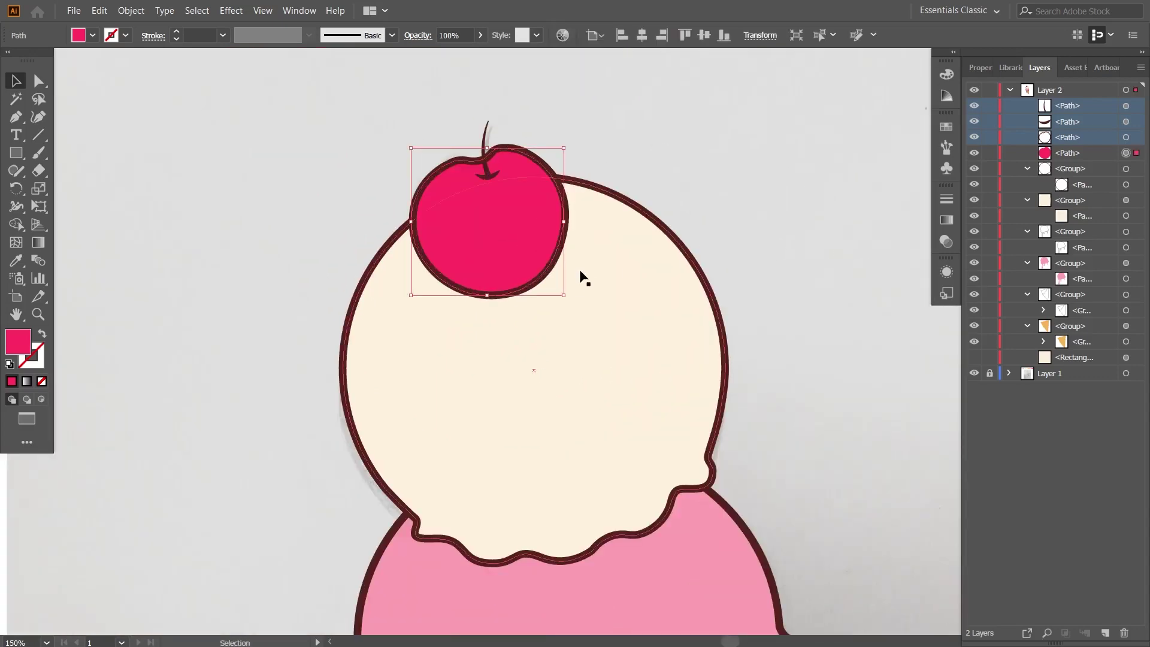
{"action": "left_click", "coordinate": [100, 10]}
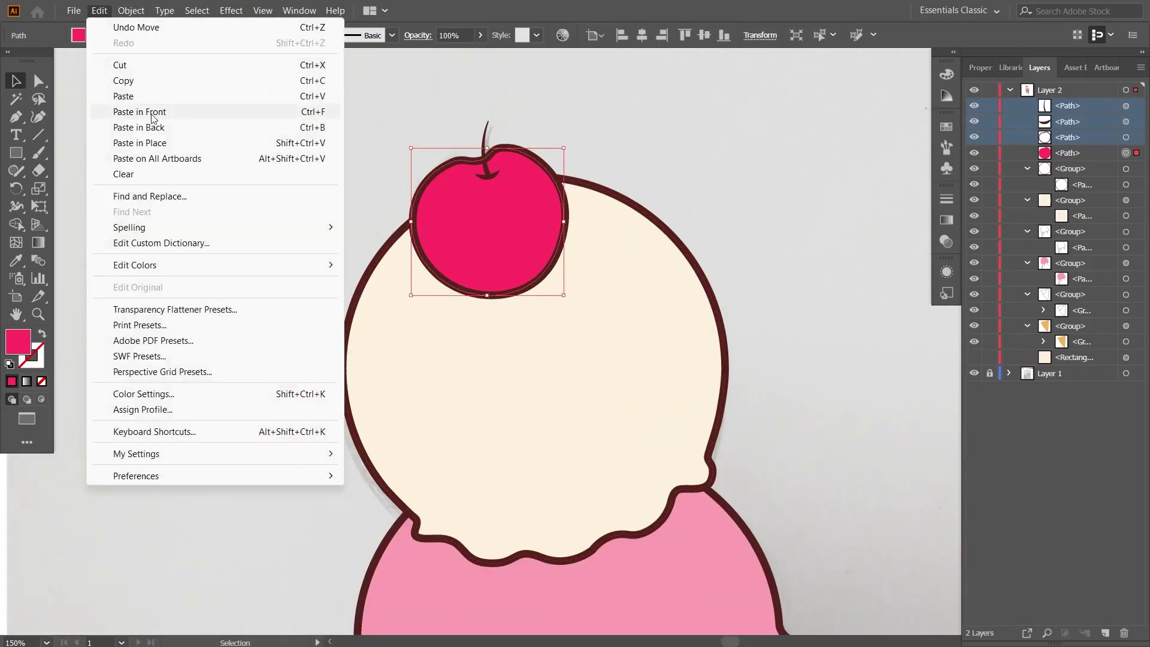
{"action": "left_click", "coordinate": [153, 111]}
{"action": "left_click_drag", "start_coordinate": [497, 225], "coordinate": [467, 202]}
Use Shape Builder on both cherries to remove the offset copy, leaving a lower-right crescent.
{"action": "left_click", "coordinate": [550, 234]}
{"action": "key", "text": "shift+m"}
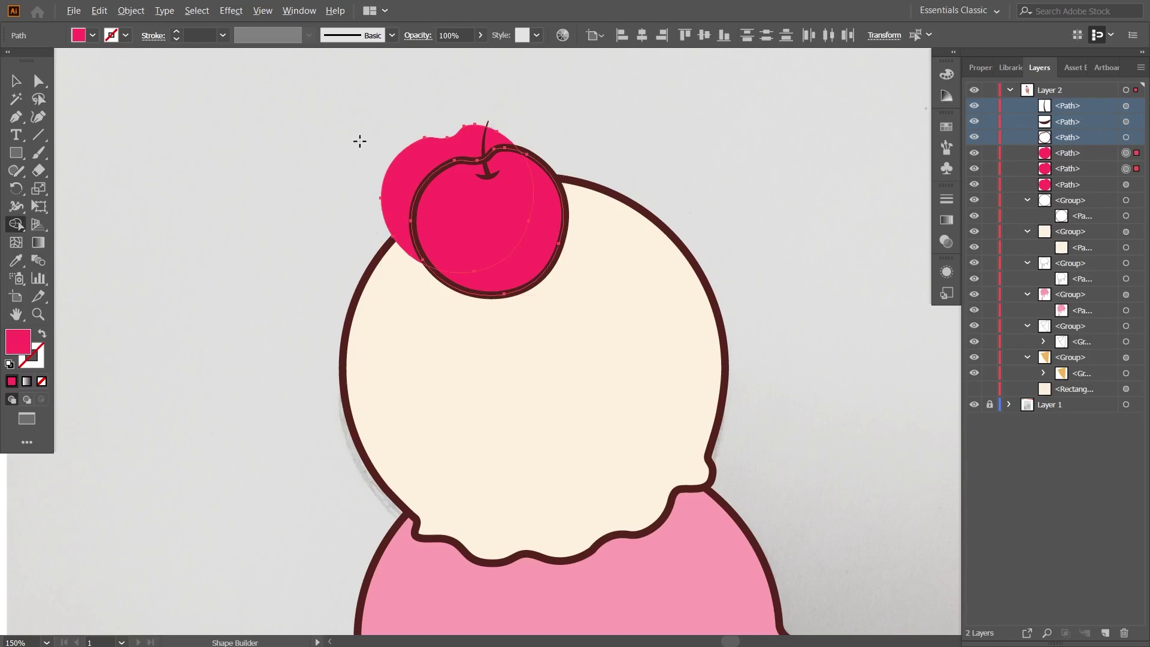
{"action": "left_click", "coordinate": [392, 192], "text": "alt"}
{"action": "key", "text": "v"}
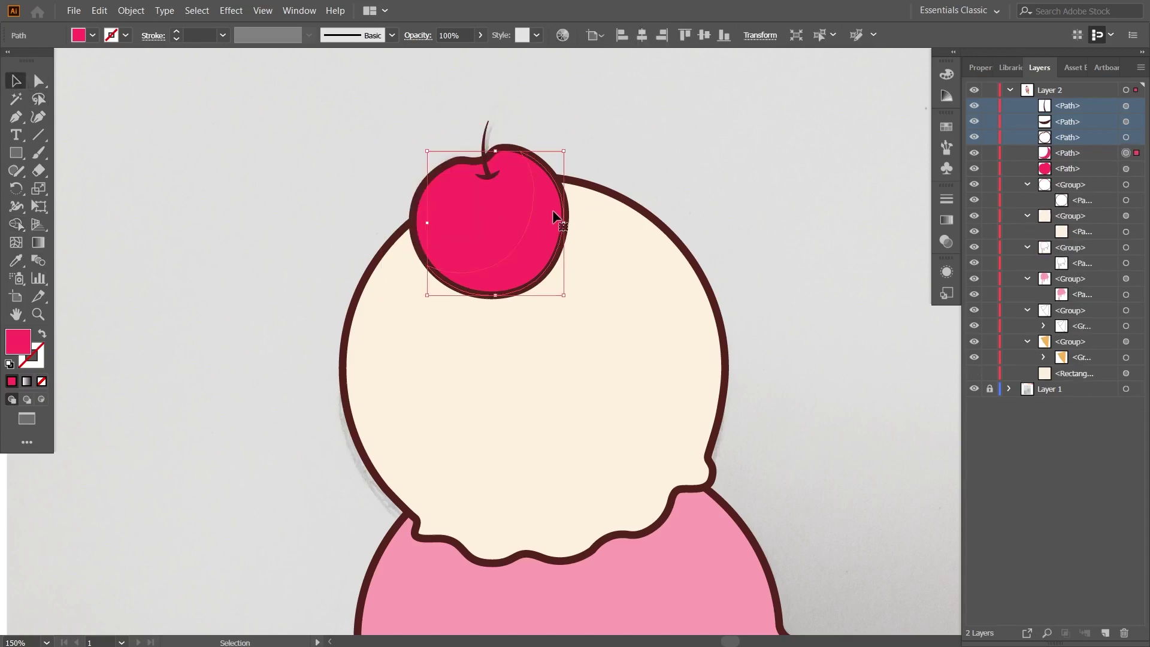
{"action": "key", "text": "ctrl+minus"}
{"action": "key", "text": "ctrl+minus"}
Eyedropper the dark red swatch onto the cherry crescent.
{"action": "key", "text": "i"}
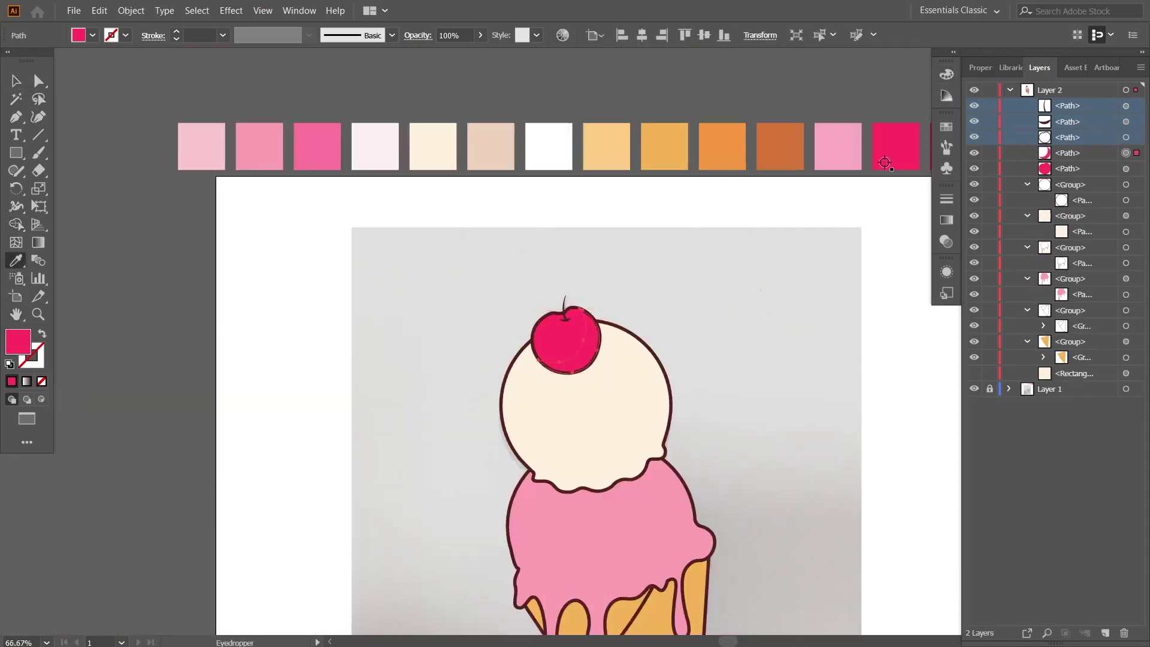
{"action": "left_click_drag", "start_coordinate": [955, 153], "coordinate": [837, 145]}
{"action": "left_click", "coordinate": [837, 145]}
{"action": "key", "text": "v"}
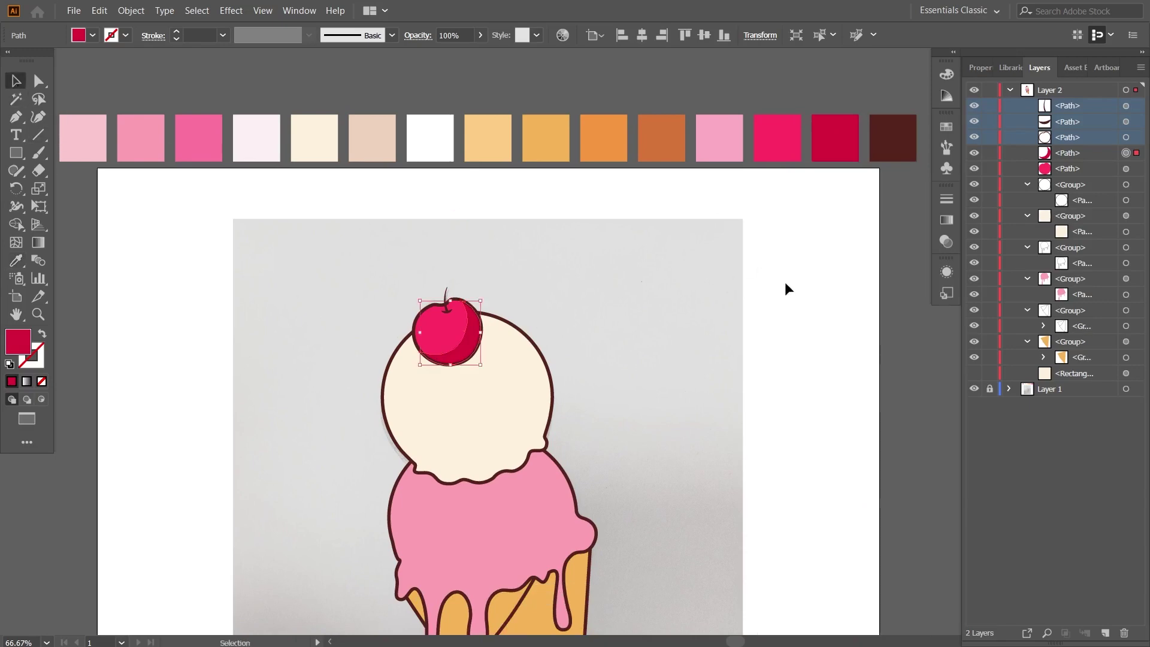
{"action": "left_click", "coordinate": [785, 291]}
Set the Pencil tool options for smoother freehand strokes.
{"action": "key", "text": "ctrl+plus"}
{"action": "key", "text": "ctrl+plus"}
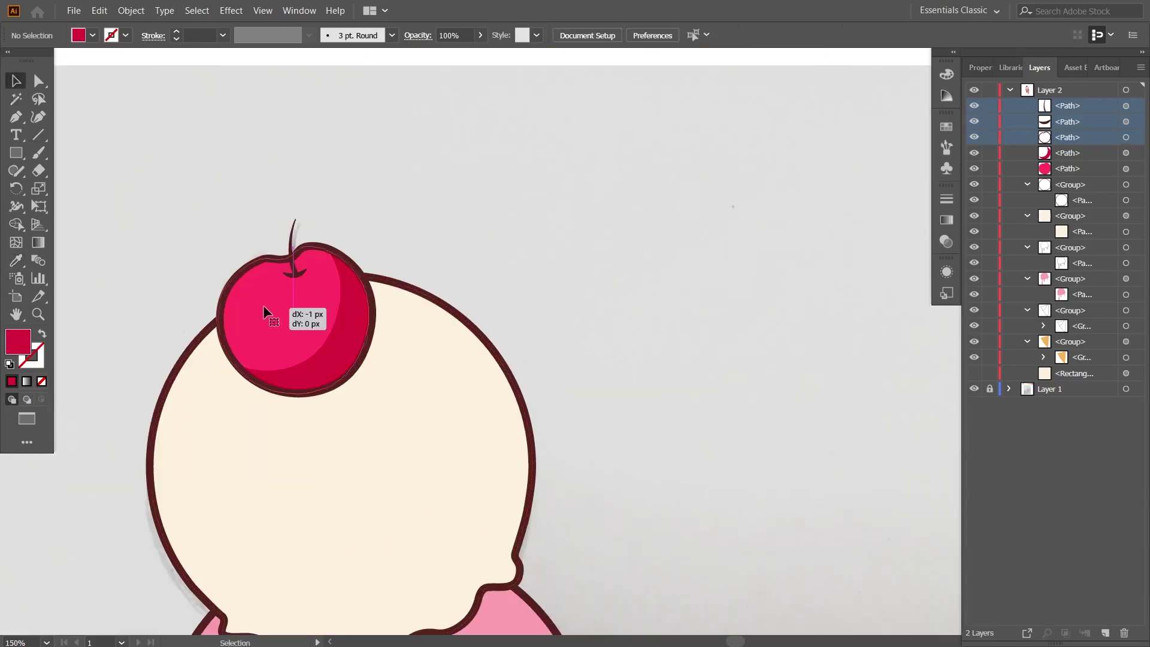
{"action": "left_click", "coordinate": [307, 312]}
{"action": "key", "text": "ctrl+shift+a"}
{"action": "left_click", "coordinate": [321, 308]}
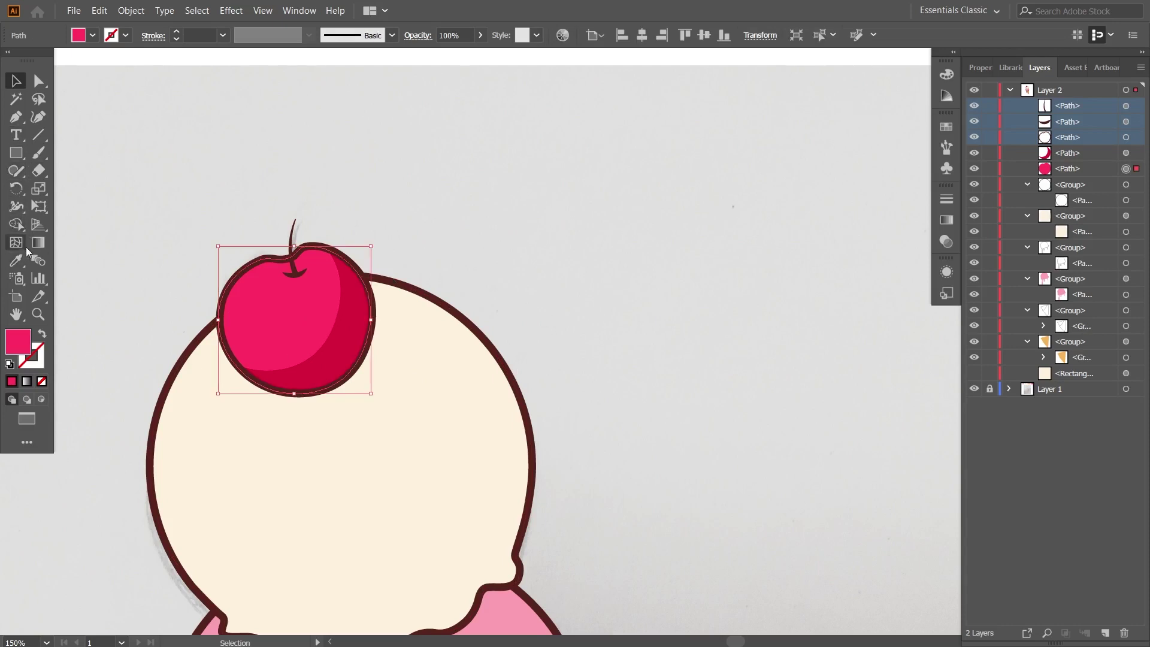
{"action": "left_click_drag", "start_coordinate": [16, 171], "coordinate": [71, 187]}
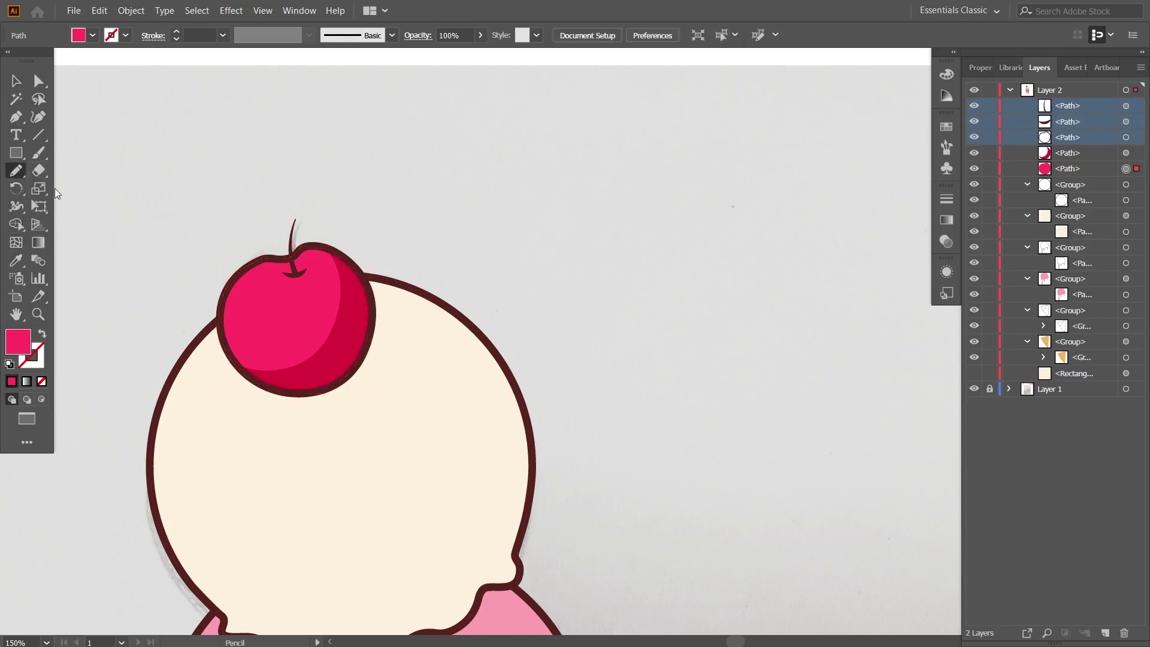
{"action": "right_click", "coordinate": [18, 176]}
{"action": "double_click", "coordinate": [17, 172]}
{"action": "left_click_drag", "start_coordinate": [576, 216], "coordinate": [627, 216]}
{"action": "left_click", "coordinate": [586, 423]}
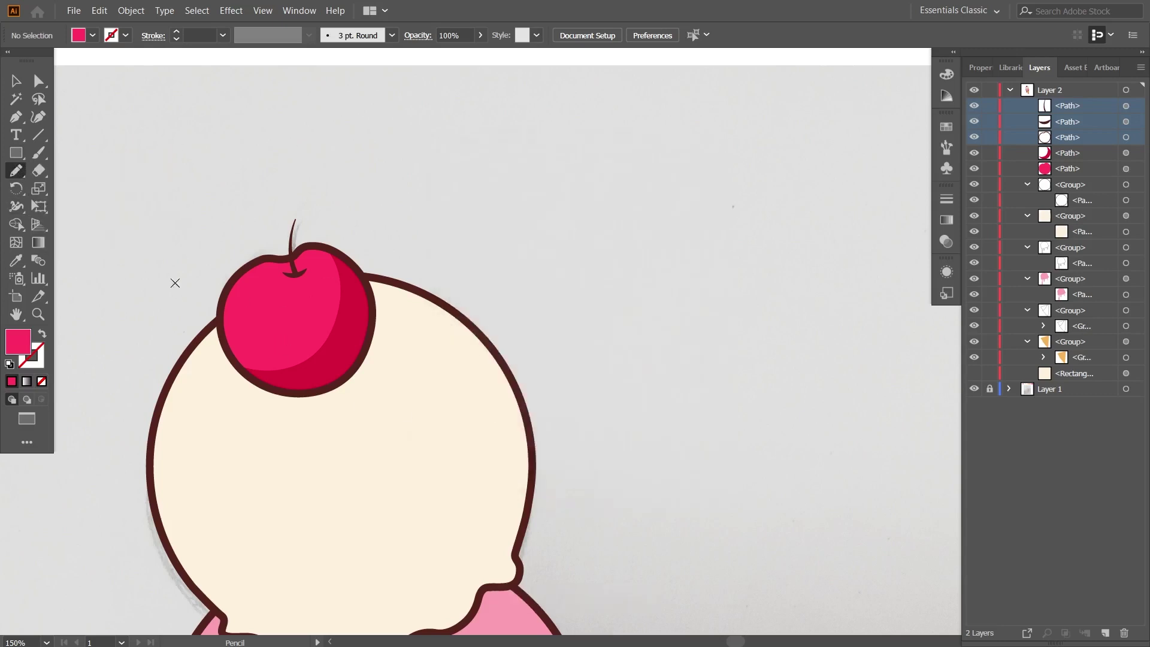
Draw a freehand Pencil blob around the cherry's lower half.
{"action": "key", "text": "v"}
{"action": "left_click", "coordinate": [292, 303]}
{"action": "left_click", "coordinate": [375, 172]}
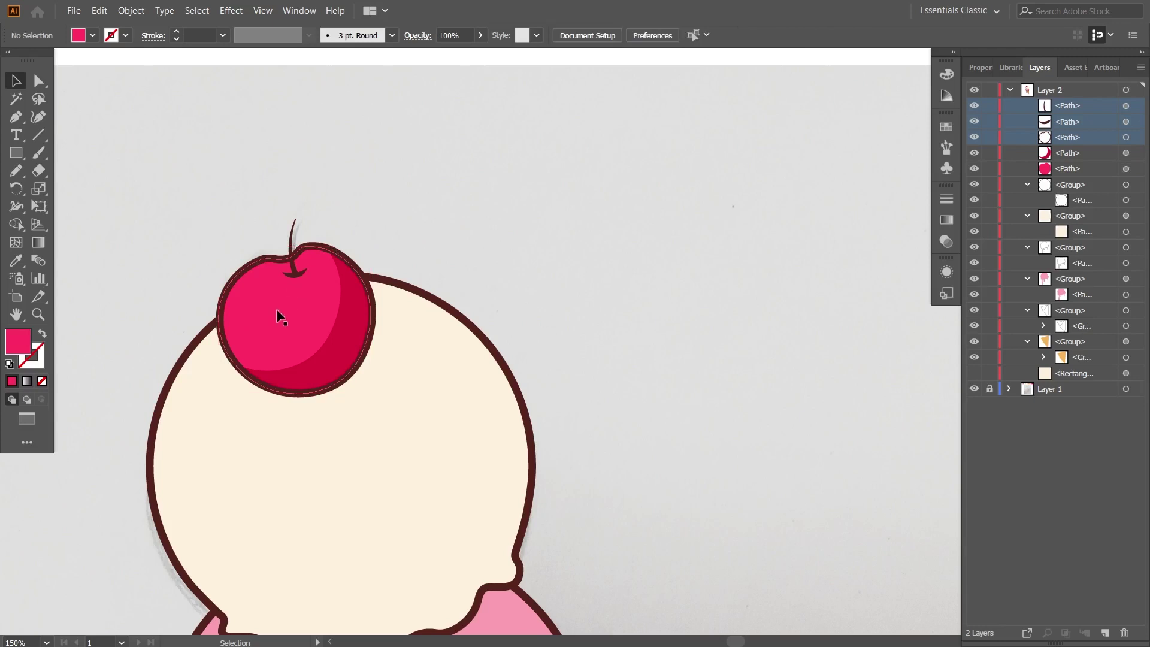
{"action": "left_click", "coordinate": [278, 315]}
{"action": "key", "text": "n"}
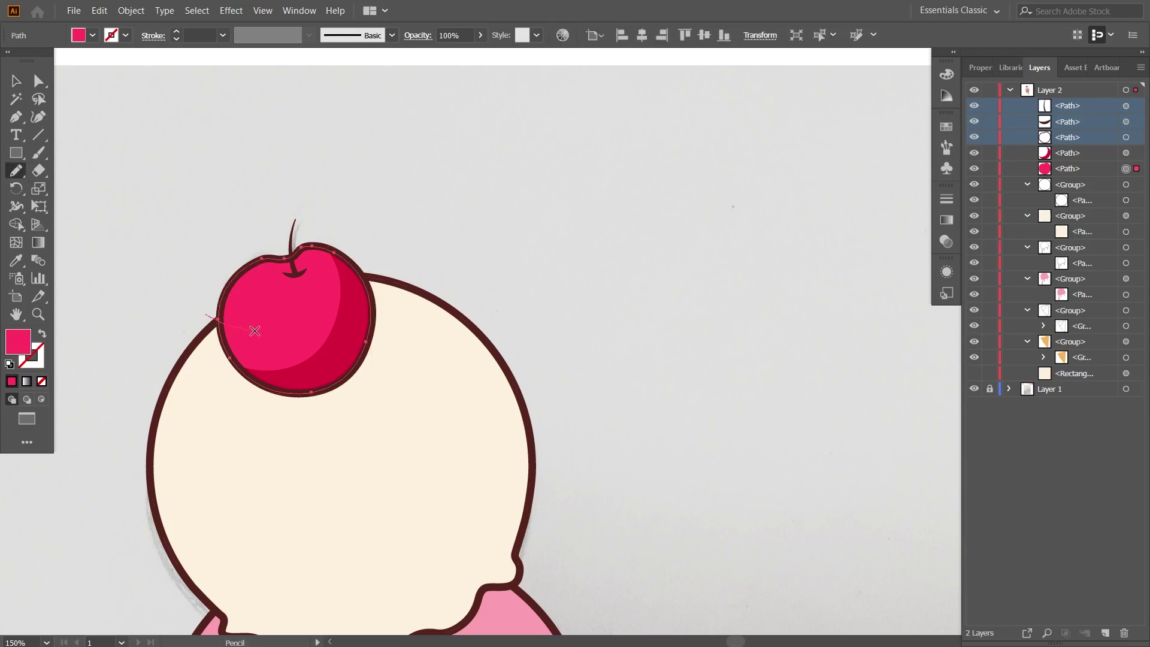
{"action": "left_click_drag", "start_coordinate": [210, 353], "coordinate": [209, 336]}
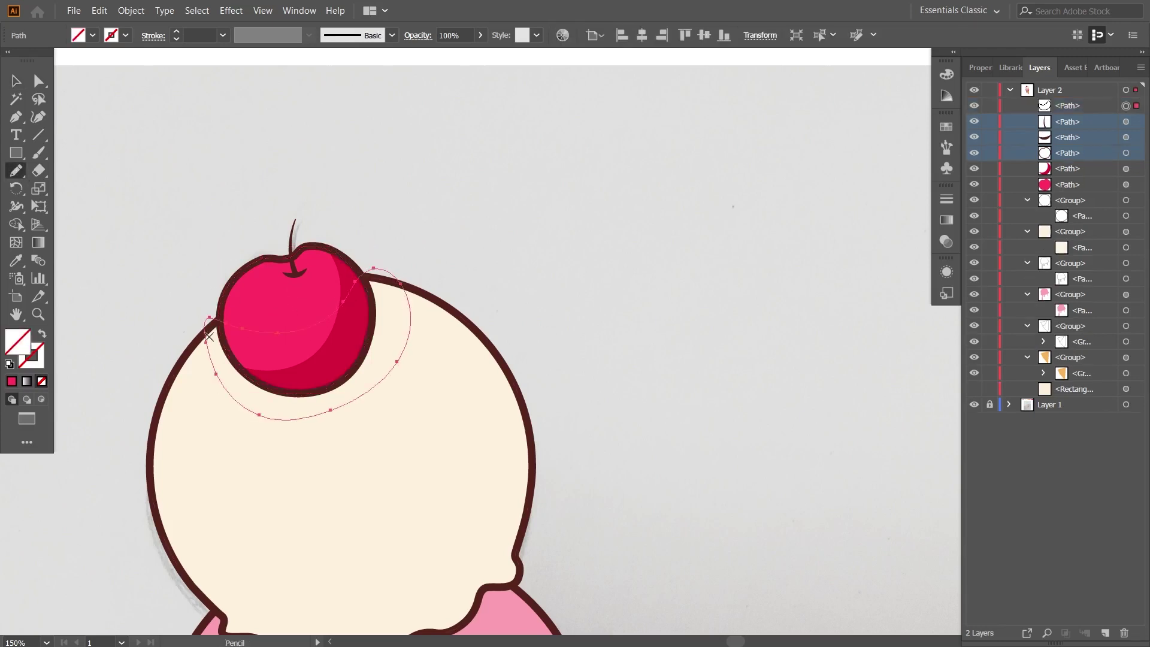
Fill the blob with the cherry's dark red, then change it to a brighter pink.
{"action": "key", "text": "i"}
{"action": "left_click", "coordinate": [338, 335]}
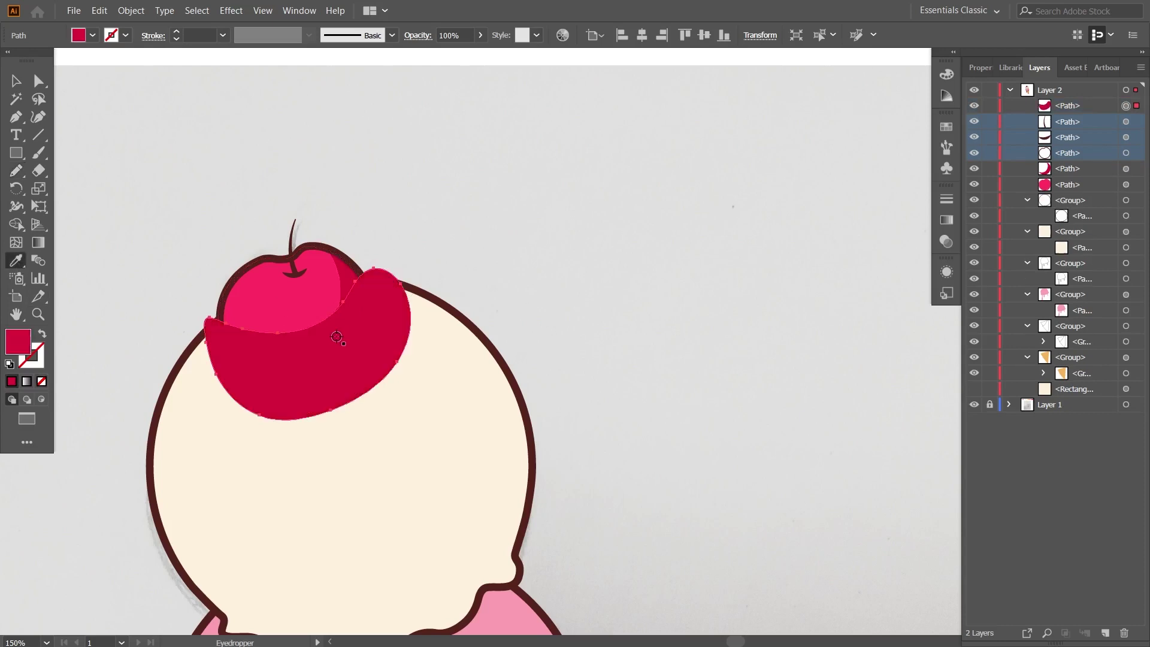
{"action": "double_click", "coordinate": [21, 347]}
{"action": "left_click_drag", "start_coordinate": [559, 237], "coordinate": [545, 227]}
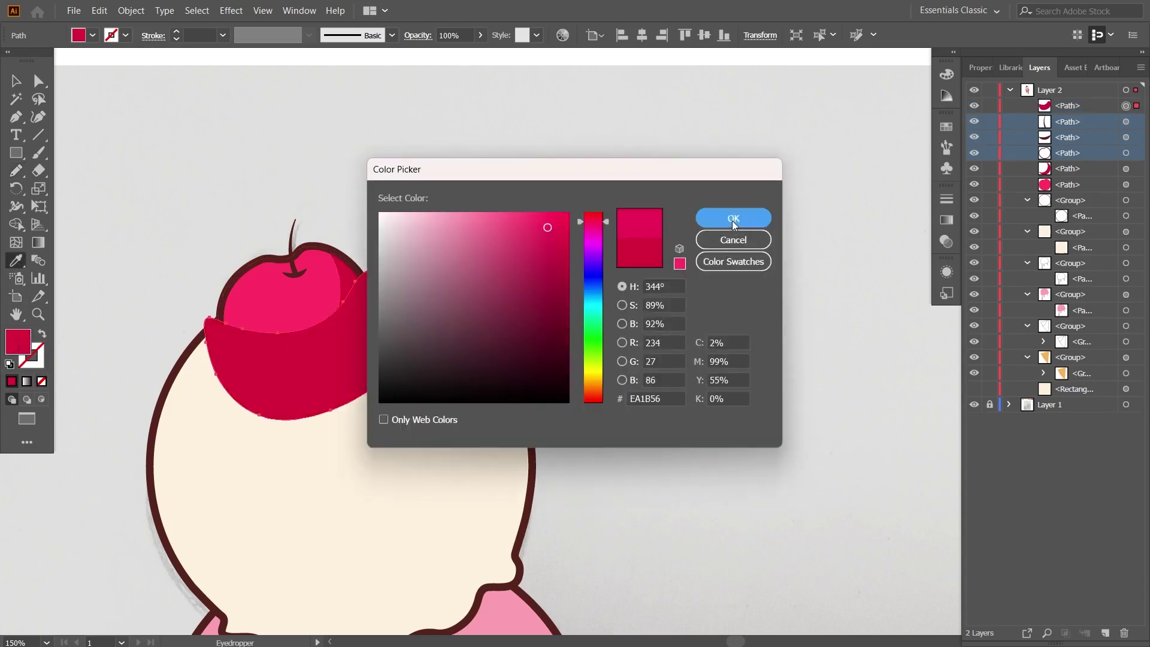
{"action": "left_click", "coordinate": [729, 225]}
{"action": "key", "text": "v"}
Send the blob behind the cherry, shift it down, and trim it with Shape Builder.
{"action": "left_click_drag", "start_coordinate": [1083, 111], "coordinate": [1087, 176]}
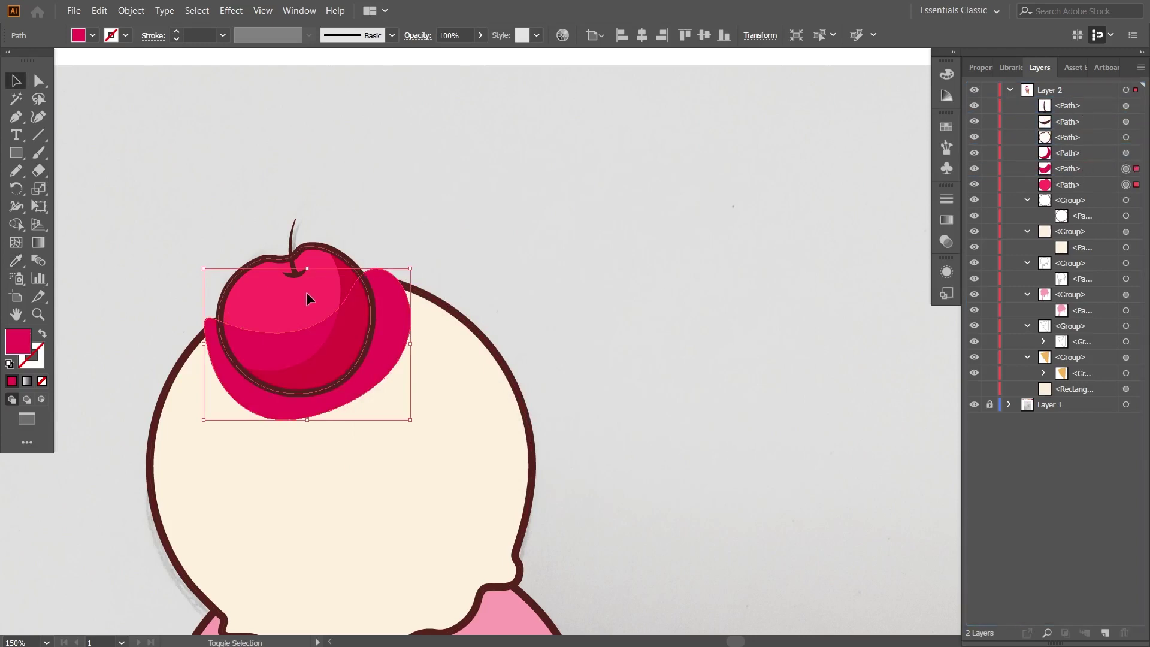
{"action": "left_click", "coordinate": [455, 277]}
{"action": "left_click_drag", "start_coordinate": [274, 346], "coordinate": [277, 364]}
{"action": "left_click", "coordinate": [371, 350], "text": "shift"}
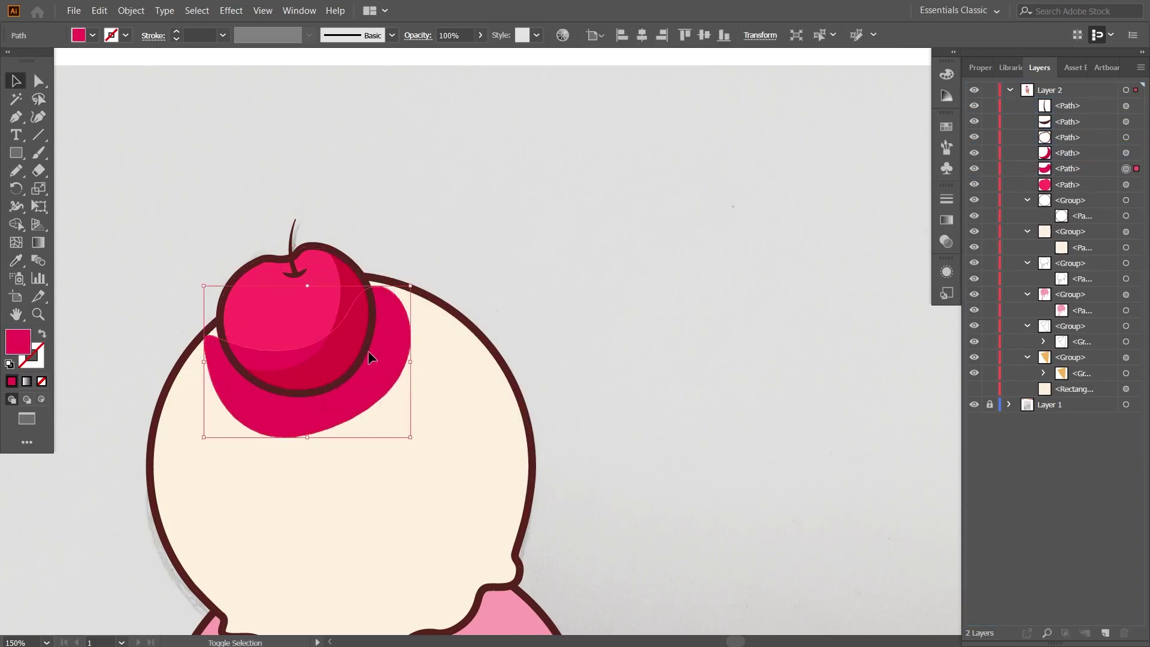
{"action": "left_click", "coordinate": [16, 224]}
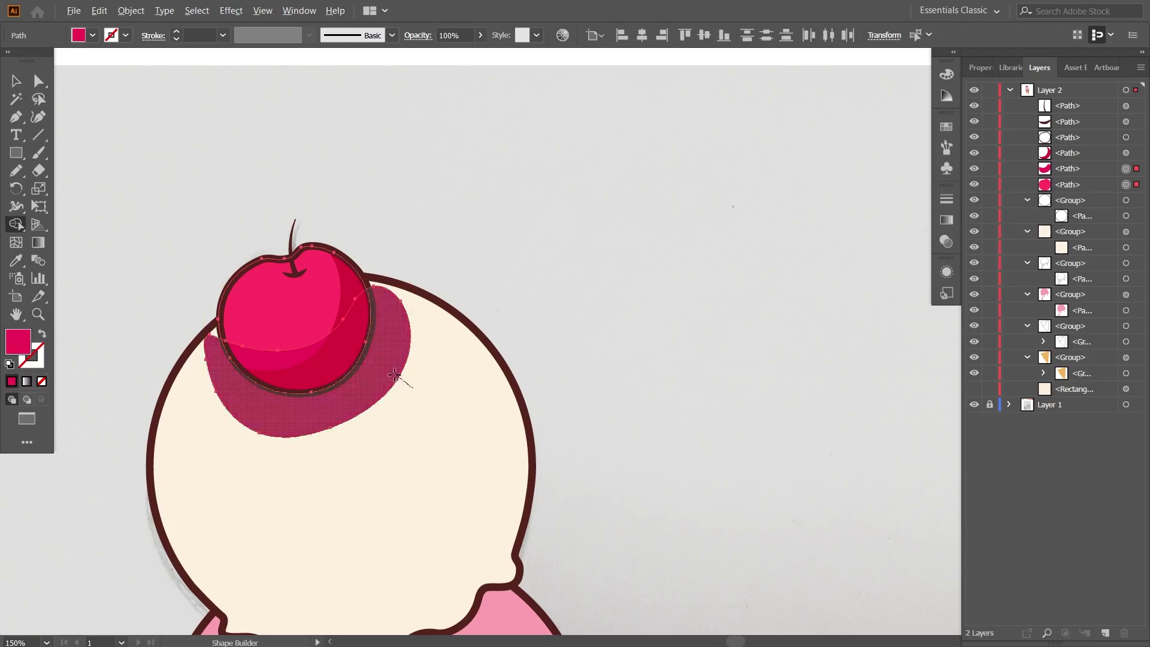
{"action": "left_click", "coordinate": [359, 407], "text": "alt"}
{"action": "key", "text": "v"}
{"action": "left_click", "coordinate": [560, 189]}
{"action": "scroll", "coordinate": [542, 233], "scroll_direction": "left", "scroll_amount": 2}
{"action": "left_click_drag", "start_coordinate": [16, 152], "coordinate": [81, 188]}
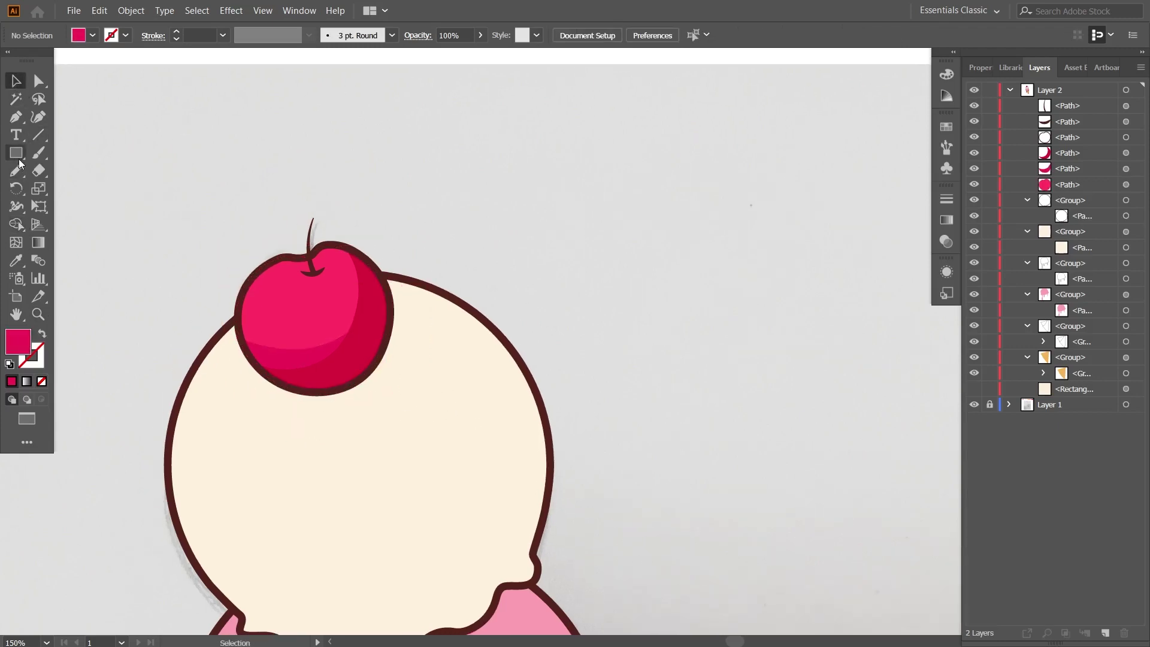
Draw a small highlight ellipse on the cherry's upper left and tilt it.
{"action": "mouse_move", "coordinate": [266, 297]}
{"action": "left_mouse_down"}
{"action": "mouse_move", "coordinate": [293, 339]}
{"action": "mouse_move", "coordinate": [277, 309]}
{"action": "left_mouse_up"}
{"action": "left_click", "coordinate": [13, 84]}
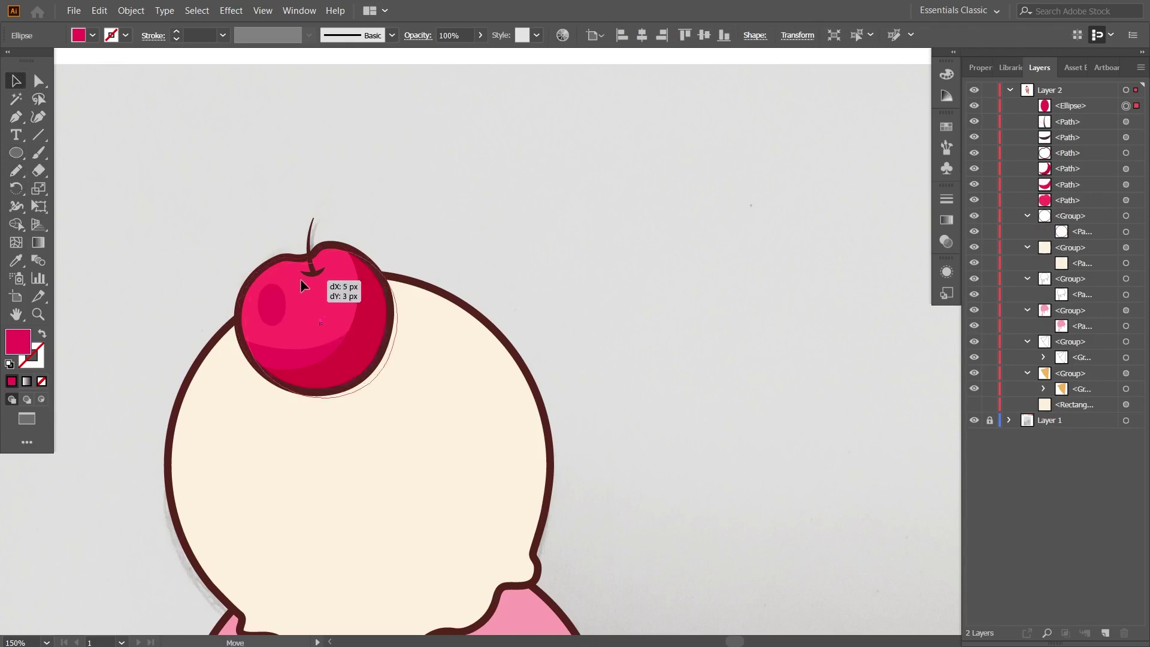
{"action": "left_click", "coordinate": [300, 278]}
{"action": "left_click_drag", "start_coordinate": [302, 281], "coordinate": [295, 279]}
{"action": "left_click", "coordinate": [272, 302]}
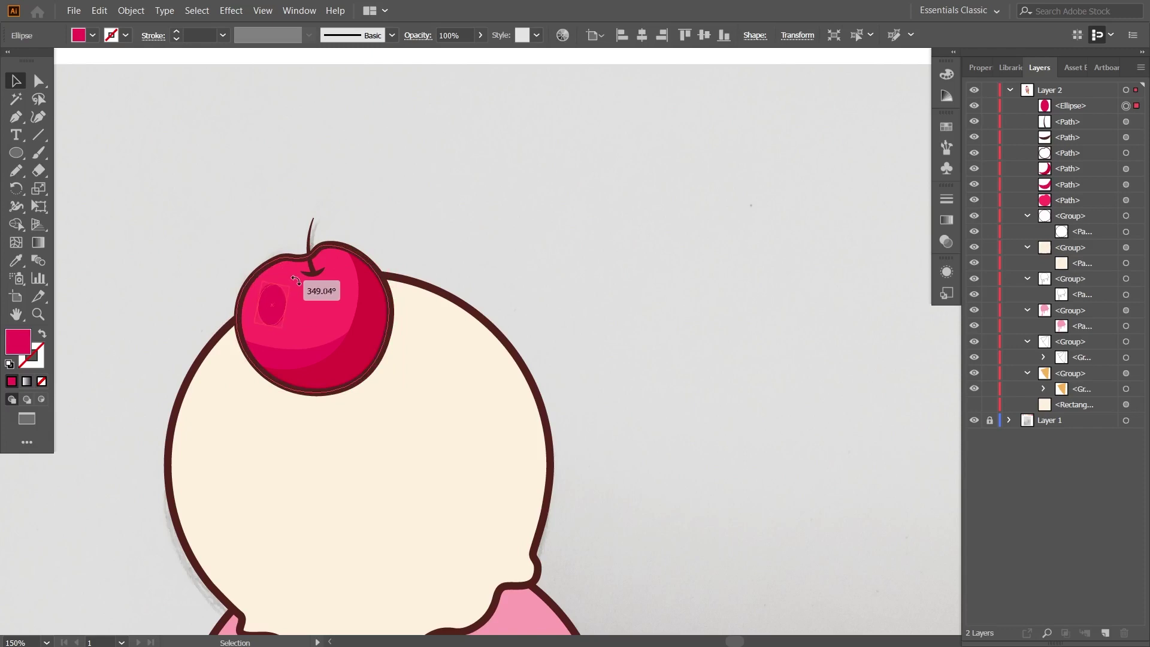
Eyedropper the light pink swatch onto the cherry's highlight oval.
{"action": "key", "text": "i"}
{"action": "key", "text": "ctrl+minus"}
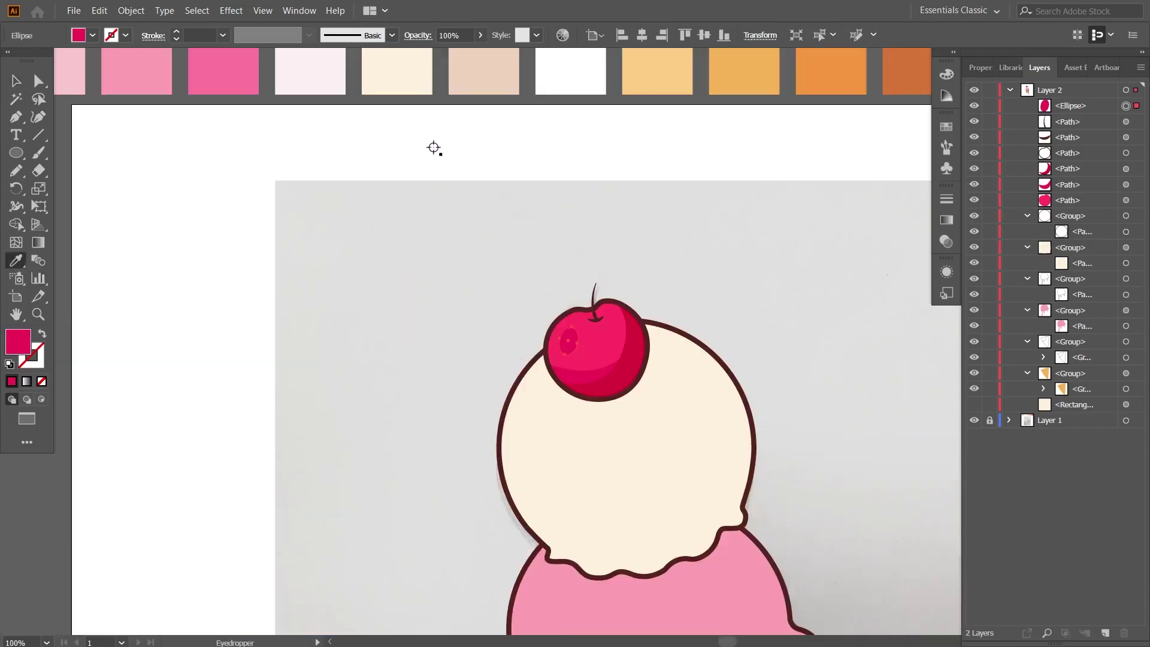
{"action": "key", "text": "ctrl+minus"}
{"action": "left_click", "coordinate": [849, 156]}
{"action": "left_click", "coordinate": [17, 80]}
{"action": "left_click", "coordinate": [730, 310]}
{"action": "scroll", "coordinate": [667, 303], "scroll_direction": "right", "scroll_amount": 2}
{"action": "key", "text": "ctrl+plus"}
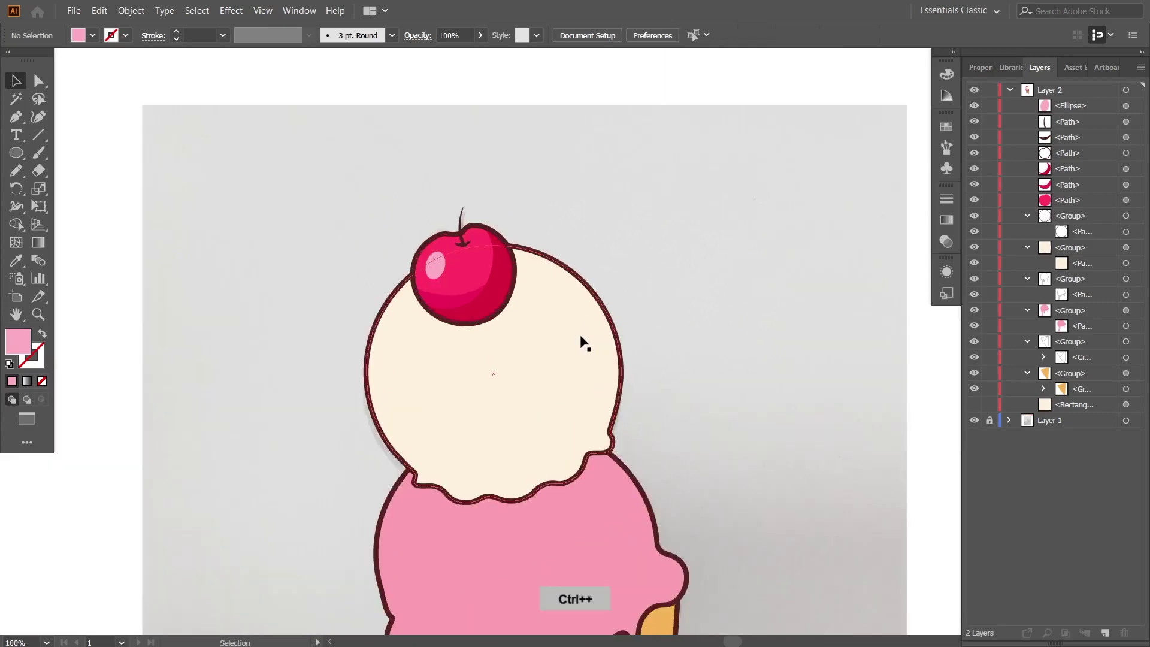
Copy the vanilla scoop group, paste it in front, and offset the copy up and left.
{"action": "key", "text": "ctrl+plus"}
{"action": "left_click", "coordinate": [515, 403]}
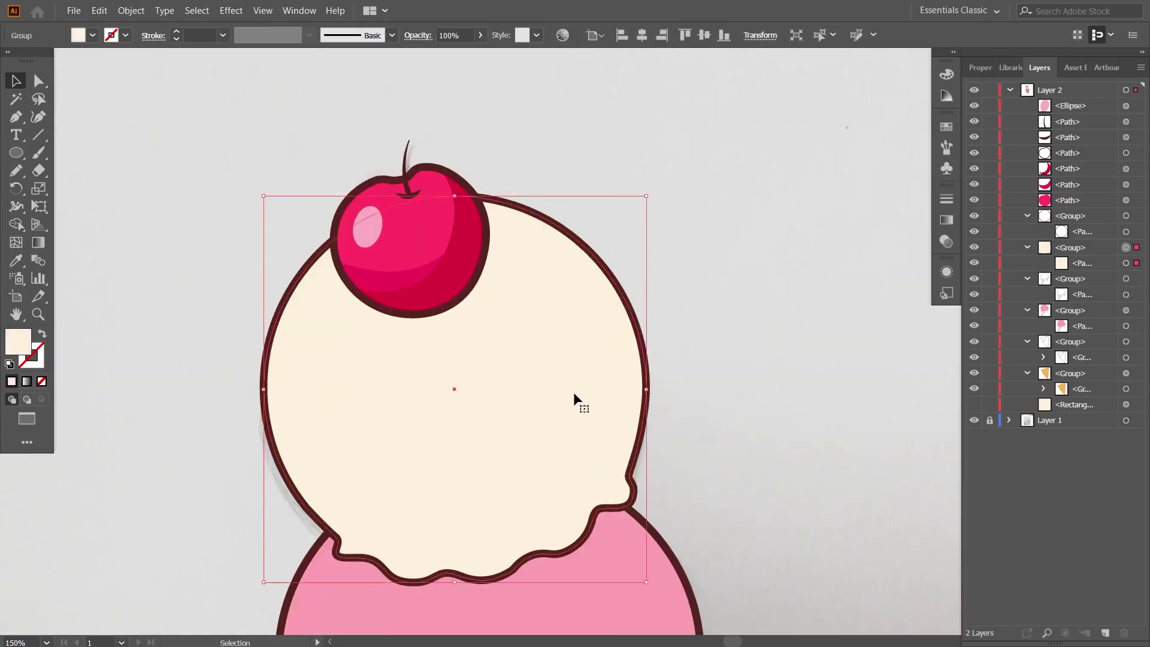
{"action": "left_click", "coordinate": [99, 10]}
{"action": "left_click", "coordinate": [123, 80]}
{"action": "left_click", "coordinate": [100, 10]}
{"action": "left_click", "coordinate": [139, 111]}
{"action": "left_click", "coordinate": [99, 10]}
{"action": "left_click", "coordinate": [140, 111]}
{"action": "left_click_drag", "start_coordinate": [474, 376], "coordinate": [450, 352]}
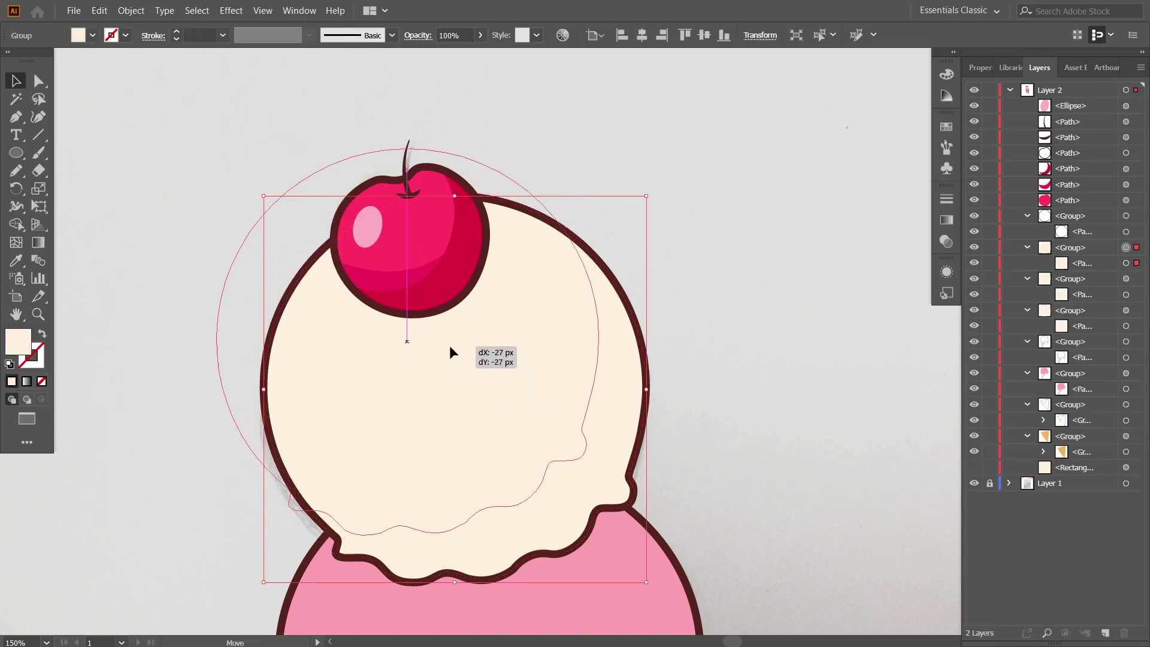
{"action": "left_click_drag", "start_coordinate": [450, 352], "coordinate": [462, 343]}
Shape Builder away the copy's parts, leaving a shading band on the scoop's right and bottom.
{"action": "left_click", "coordinate": [622, 393], "text": "shift"}
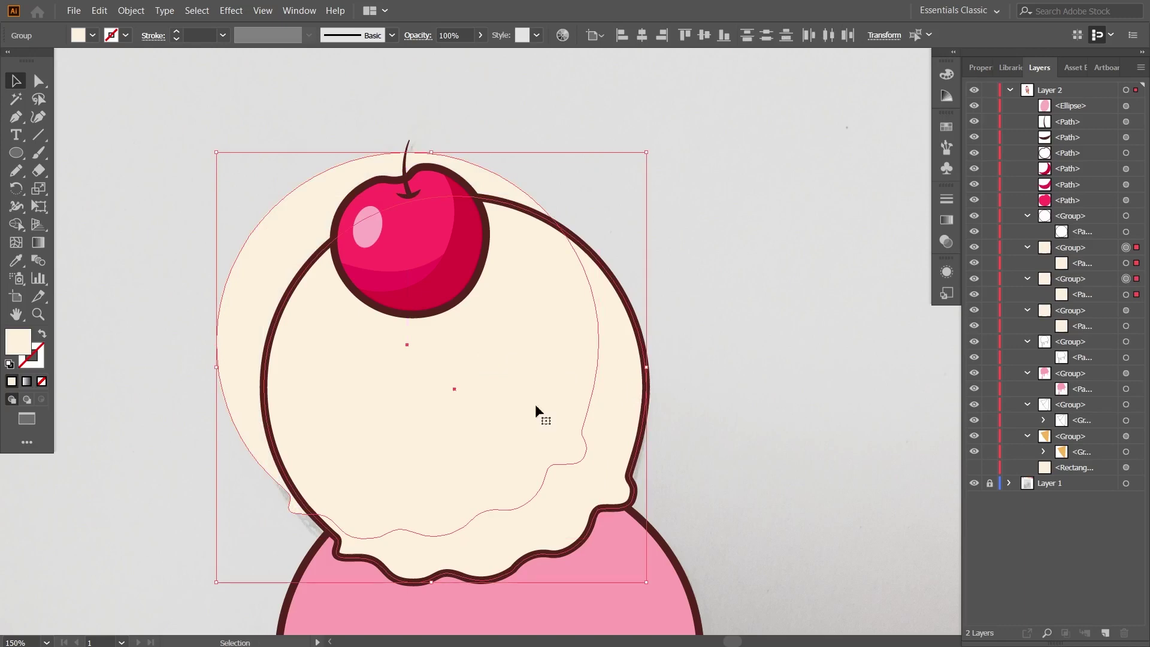
{"action": "left_click", "coordinate": [16, 234]}
{"action": "left_click_drag", "start_coordinate": [218, 236], "coordinate": [347, 314]}
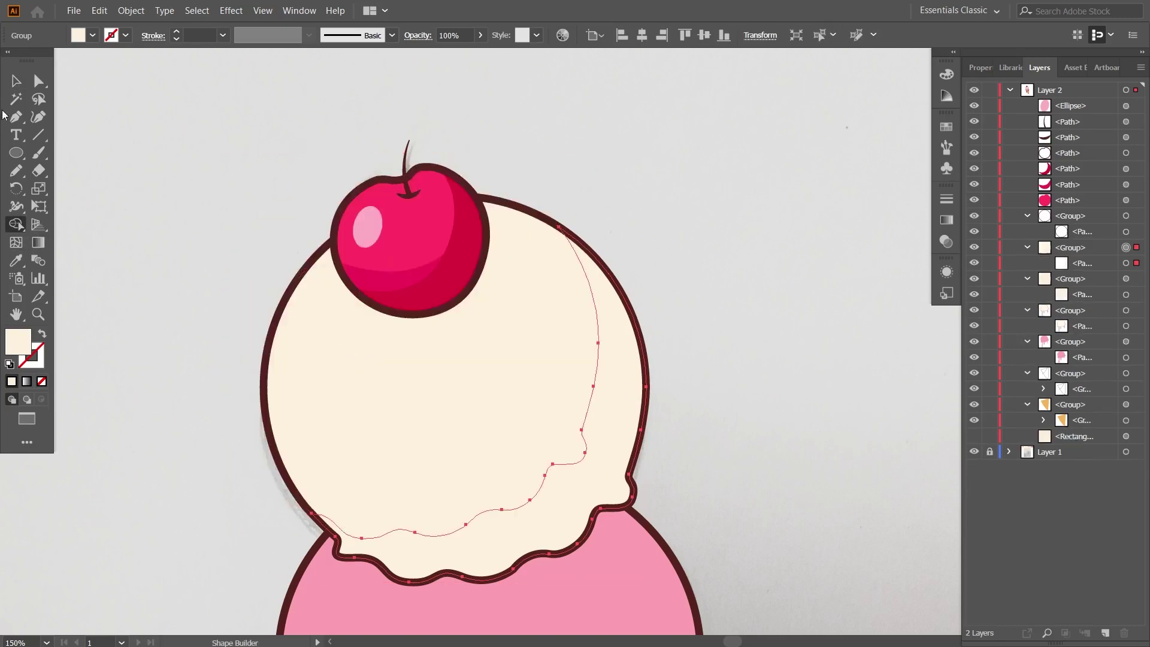
{"action": "key", "text": "v"}
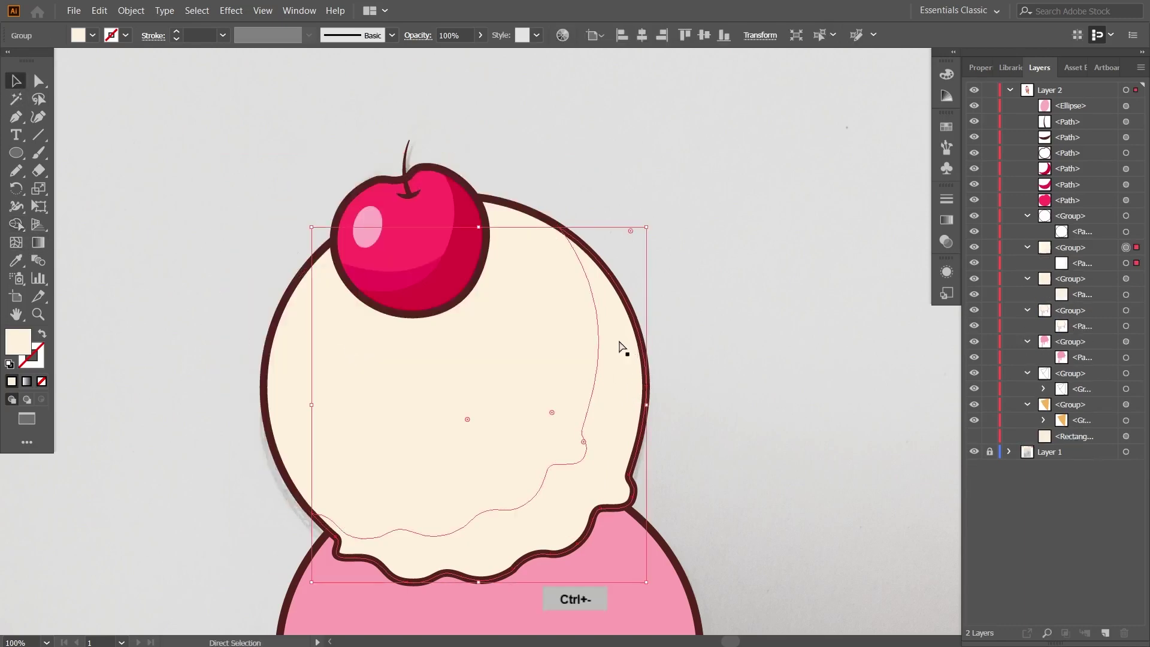
Eyedropper the beige swatch onto the scoop's shading band.
{"action": "key", "text": "ctrl+minus"}
{"action": "key", "text": "ctrl+minus"}
{"action": "key", "text": "i"}
{"action": "left_click", "coordinate": [450, 82]}
{"action": "left_click", "coordinate": [16, 84]}
{"action": "left_click", "coordinate": [717, 362]}
{"action": "key", "text": "ctrl+plus"}
{"action": "key", "text": "ctrl+plus"}
{"action": "key", "text": "ctrl+minus"}
{"action": "left_click_drag", "start_coordinate": [412, 349], "coordinate": [340, 348]}
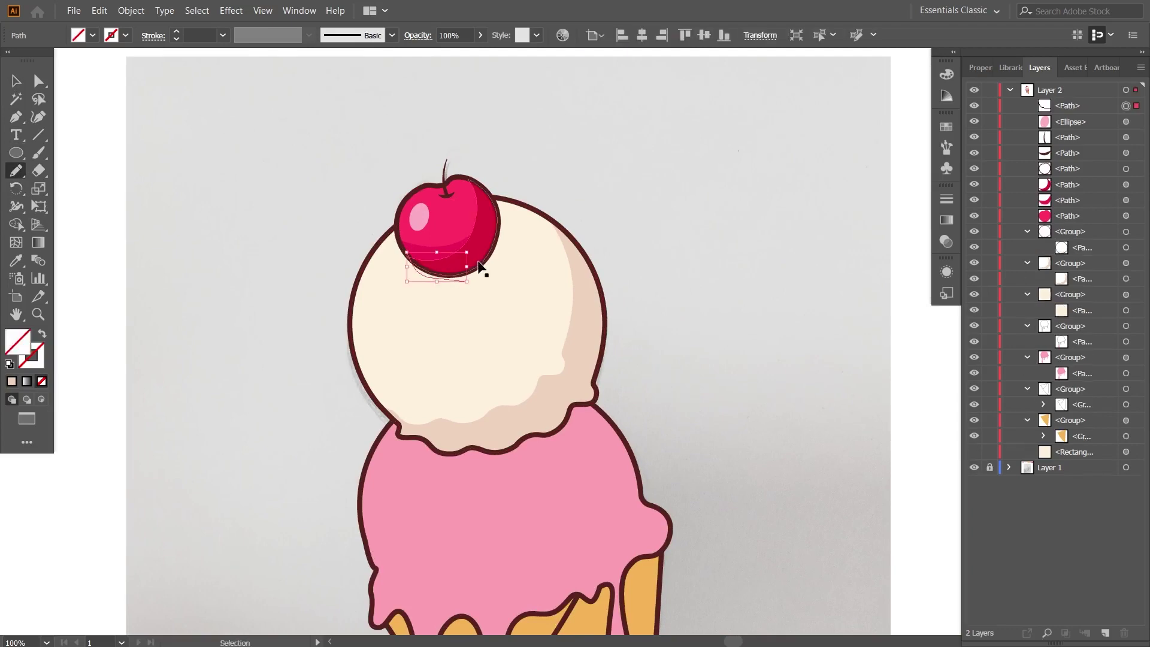
{"action": "key", "text": "ctrl+plus"}
Fill the new shading shape with peach and move it lower in the Layers stack.
{"action": "left_click_drag", "start_coordinate": [474, 267], "coordinate": [427, 240]}
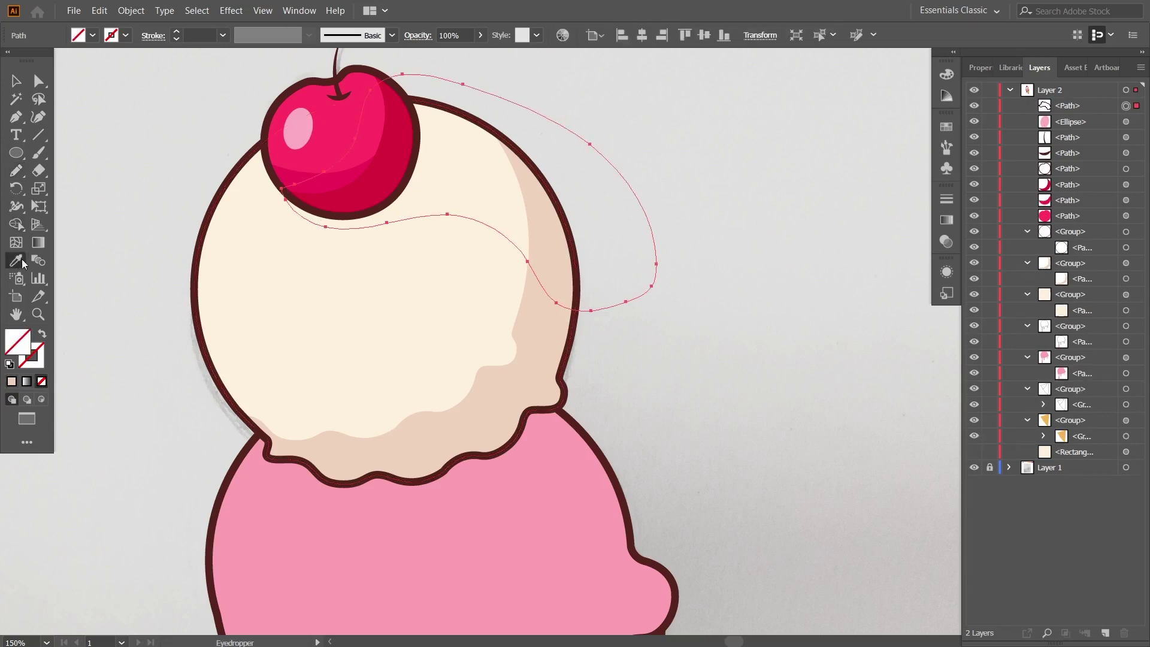
{"action": "key", "text": "i"}
{"action": "left_click", "coordinate": [455, 321]}
{"action": "left_click", "coordinate": [24, 85]}
{"action": "mouse_move", "coordinate": [1069, 105]}
{"action": "left_mouse_down"}
{"action": "mouse_move", "coordinate": [1094, 267]}
{"action": "mouse_move", "coordinate": [1050, 264]}
{"action": "left_mouse_up"}
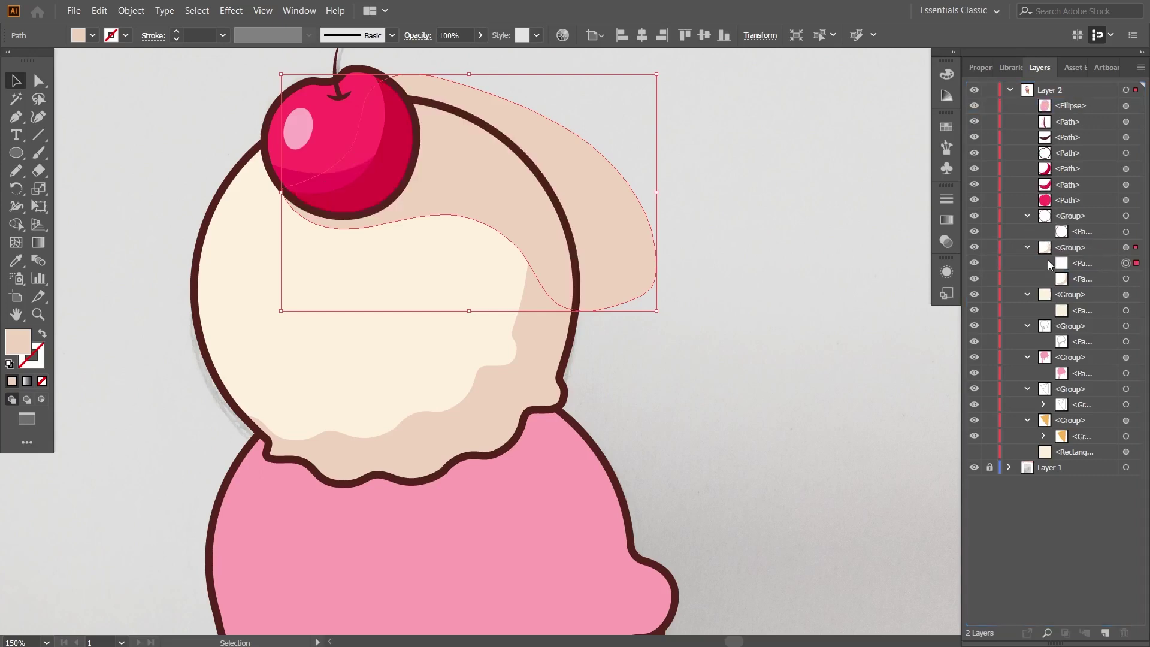
Shape Builder away the peach shading that sticks out past the vanilla scoop.
{"action": "left_click", "coordinate": [771, 292]}
{"action": "left_click", "coordinate": [451, 288]}
{"action": "left_click", "coordinate": [539, 264]}
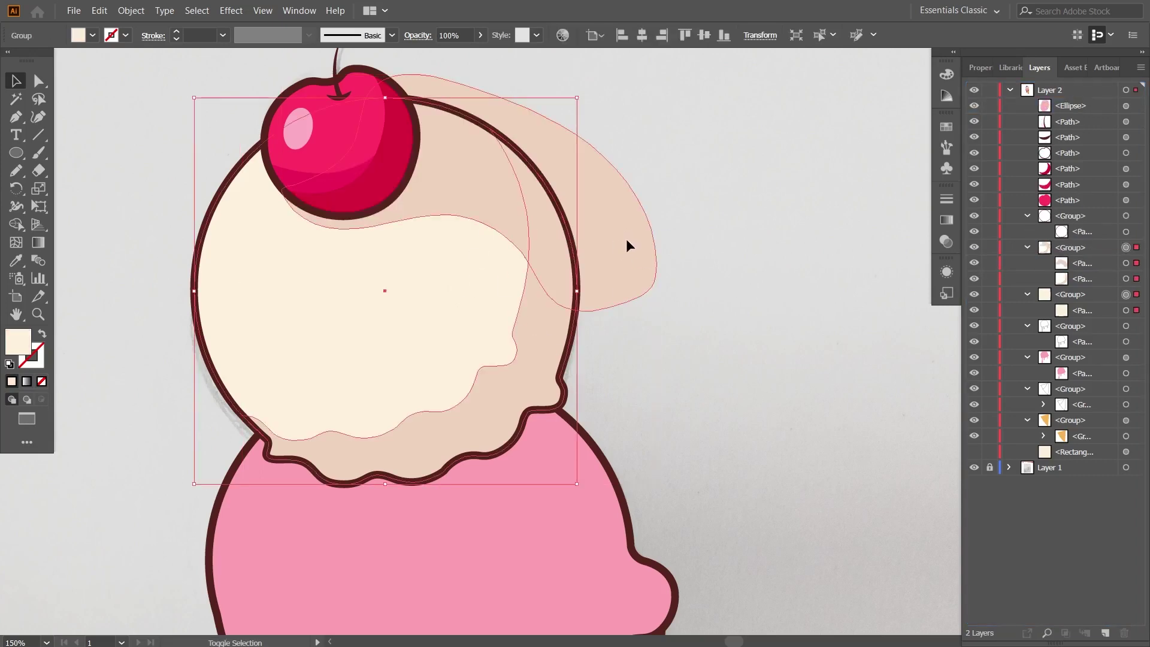
{"action": "left_click", "coordinate": [223, 358], "text": "shift"}
{"action": "key", "text": "shift+m"}
{"action": "left_click", "coordinate": [626, 218], "text": "alt"}
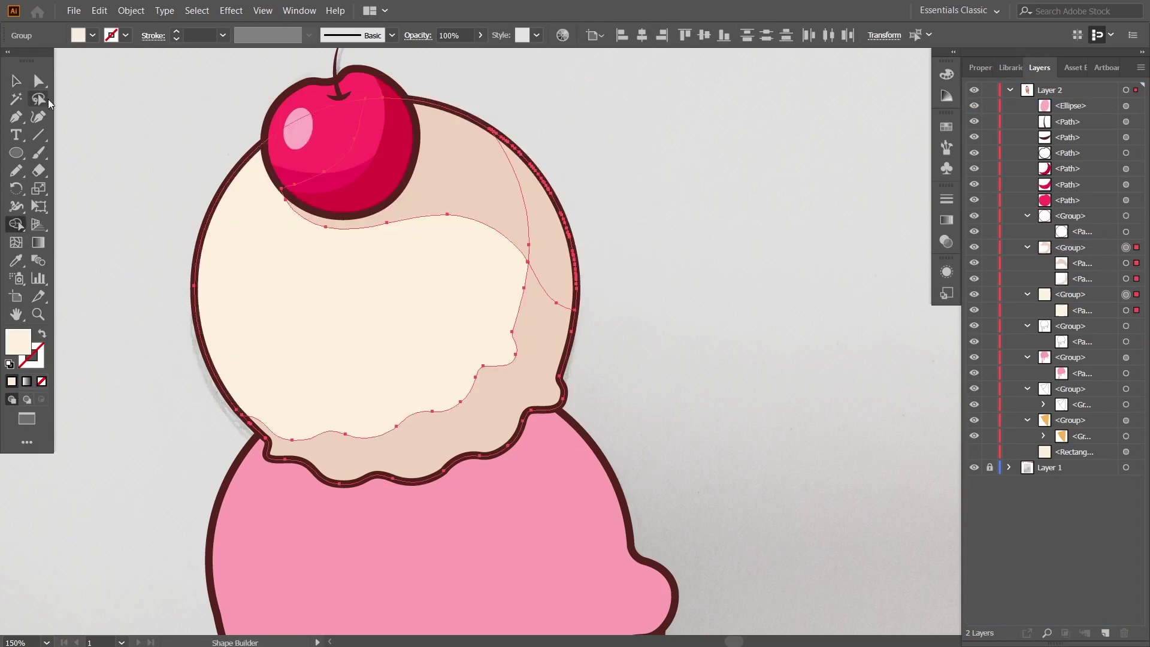
{"action": "key", "text": "v"}
{"action": "left_click", "coordinate": [693, 185]}
Delete an anchor point to smooth the peach shading's upper-right curve.
{"action": "left_click", "coordinate": [563, 267]}
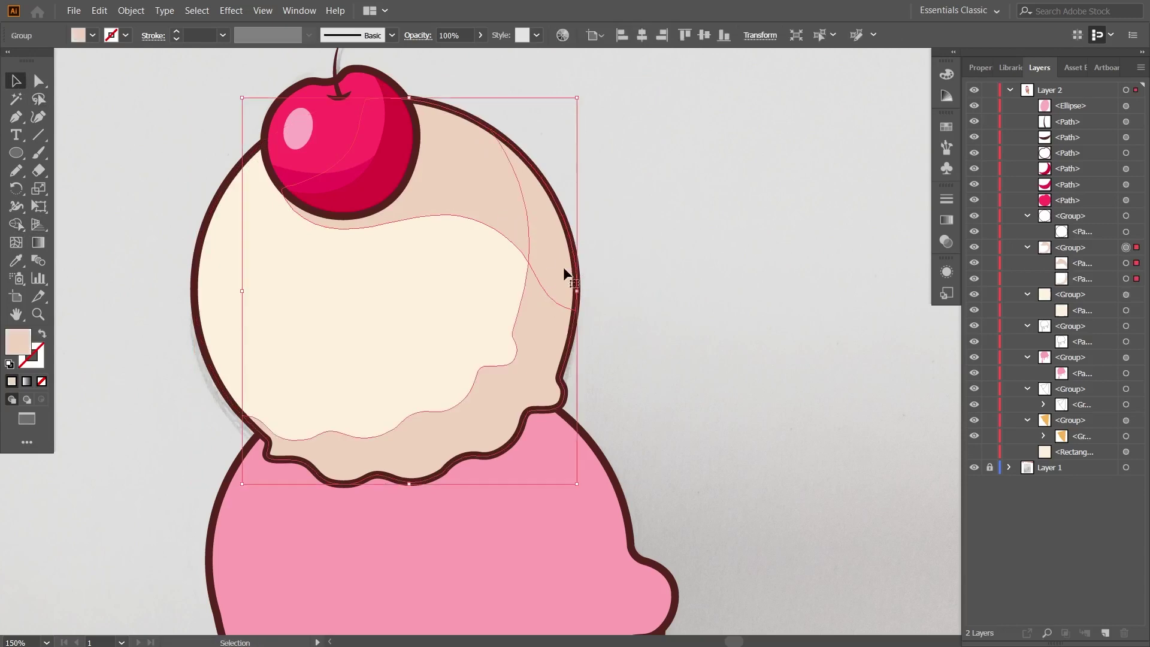
{"action": "left_click", "coordinate": [946, 241]}
{"action": "left_click", "coordinate": [985, 67]}
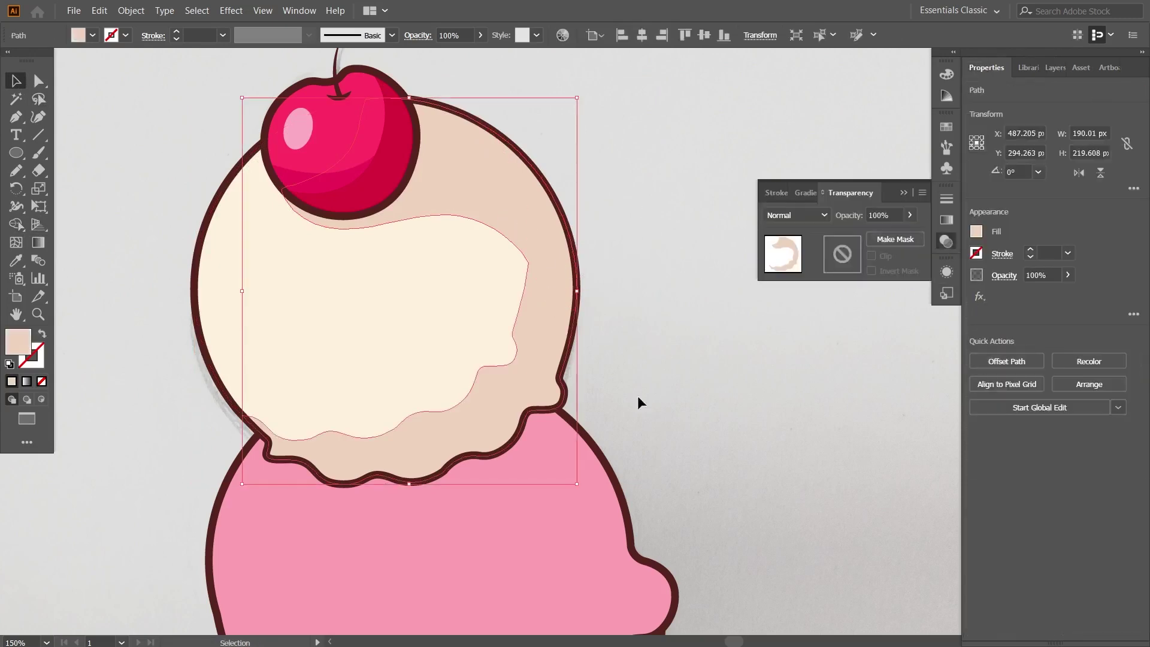
{"action": "key", "text": "a"}
{"action": "left_click", "coordinate": [526, 279]}
{"action": "left_click", "coordinate": [13, 117]}
{"action": "left_click", "coordinate": [17, 116]}
{"action": "left_click", "coordinate": [90, 151]}
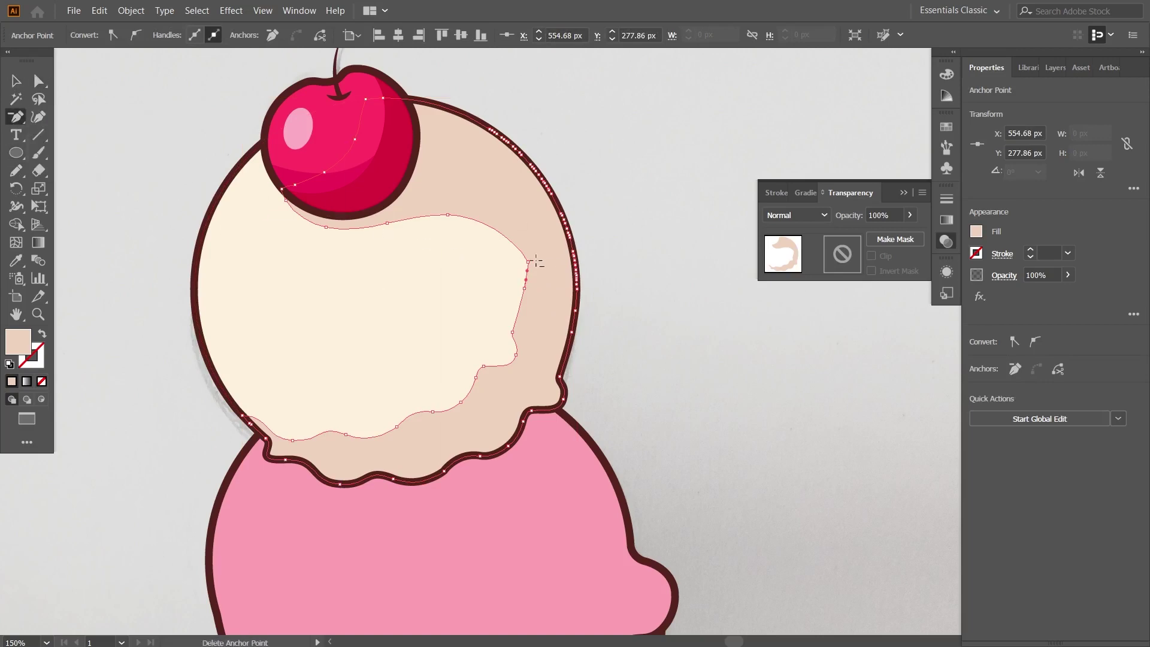
{"action": "left_click_drag", "start_coordinate": [547, 291], "coordinate": [539, 289]}
{"action": "left_click", "coordinate": [43, 87]}
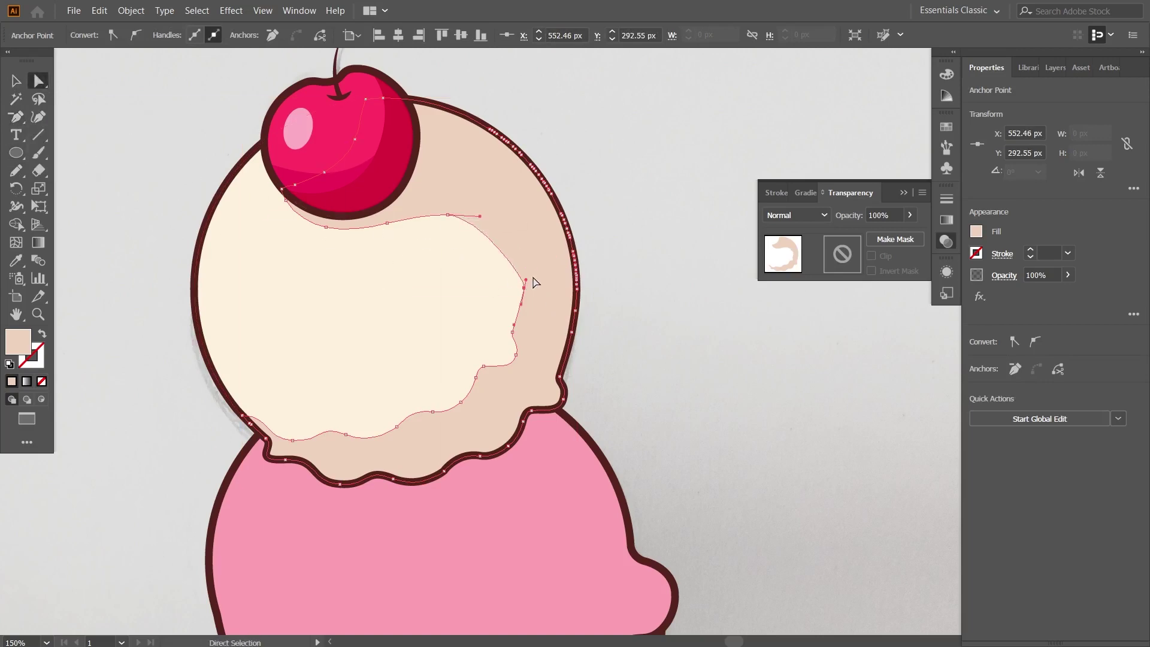
{"action": "left_click", "coordinate": [681, 349]}
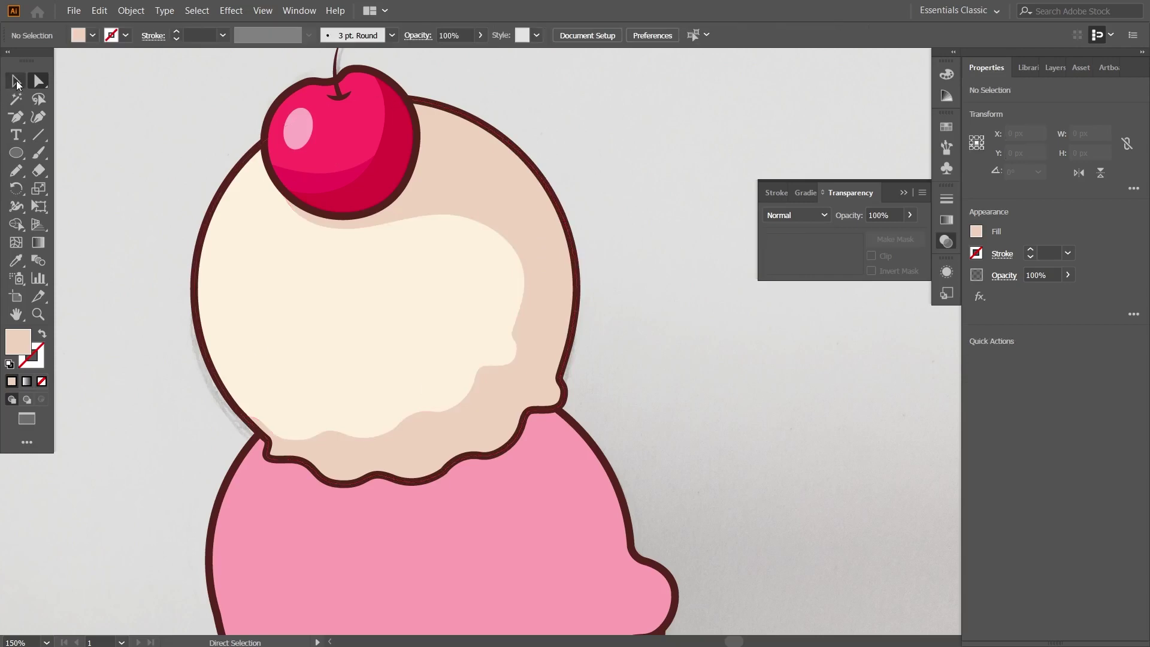
Draw a closed curved Pencil shape over the middle of the vanilla scoop.
{"action": "key", "text": "n"}
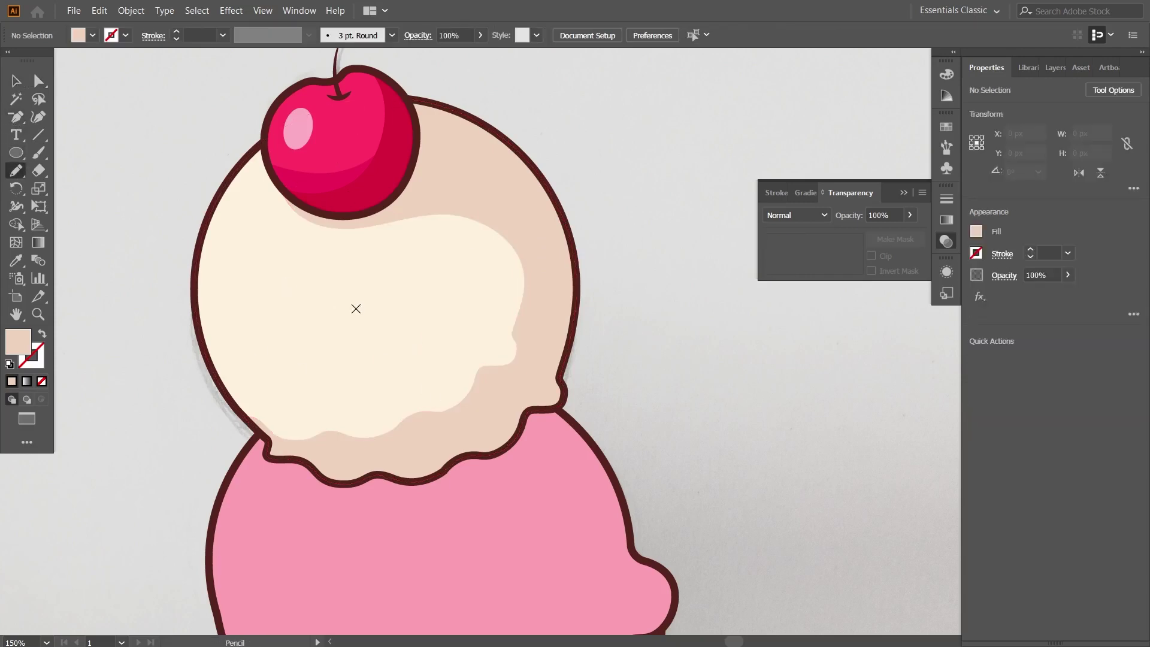
{"action": "key", "text": "ctrl+minus"}
{"action": "left_click_drag", "start_coordinate": [369, 325], "coordinate": [424, 304]}
{"action": "key", "text": "ctrl+z"}
{"action": "left_click_drag", "start_coordinate": [324, 348], "coordinate": [338, 341]}
{"action": "key", "text": "ctrl+z"}
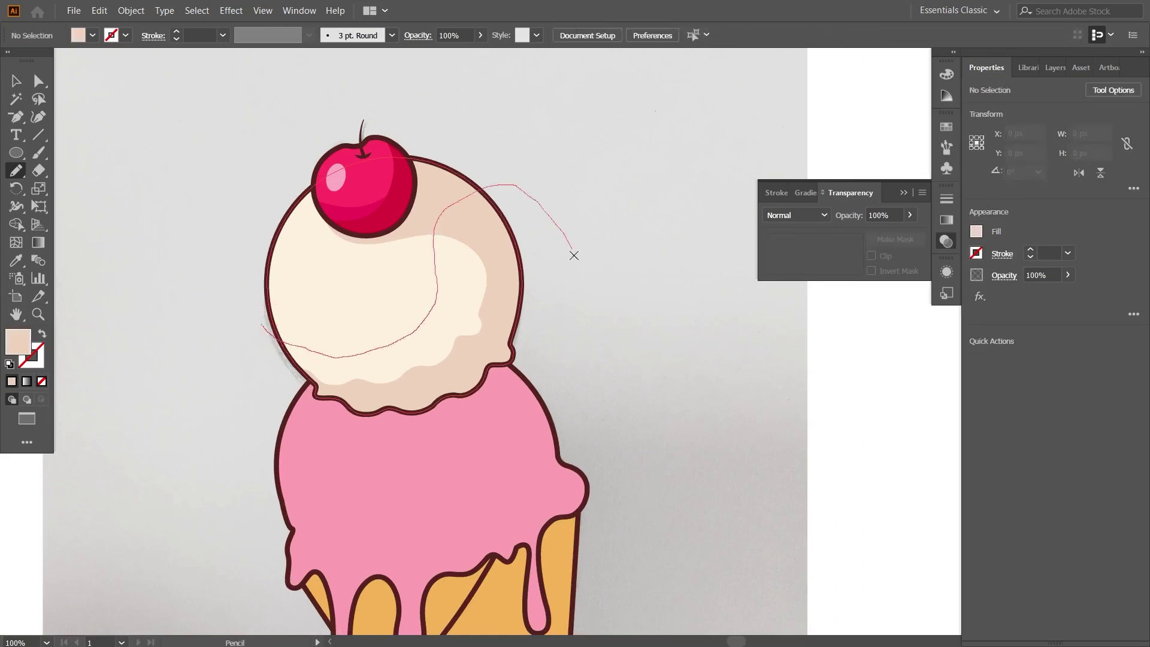
{"action": "left_click_drag", "start_coordinate": [296, 407], "coordinate": [269, 347]}
Fill the new shape with light beige F9E8D2.
{"action": "key", "text": "i"}
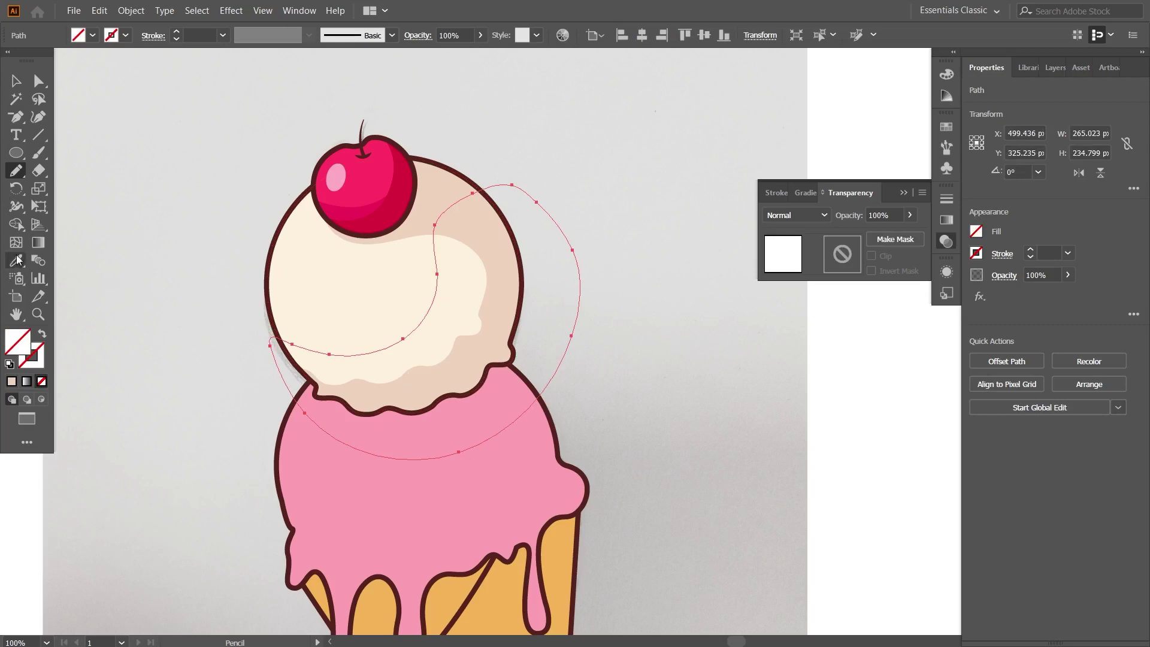
{"action": "left_click", "coordinate": [457, 259]}
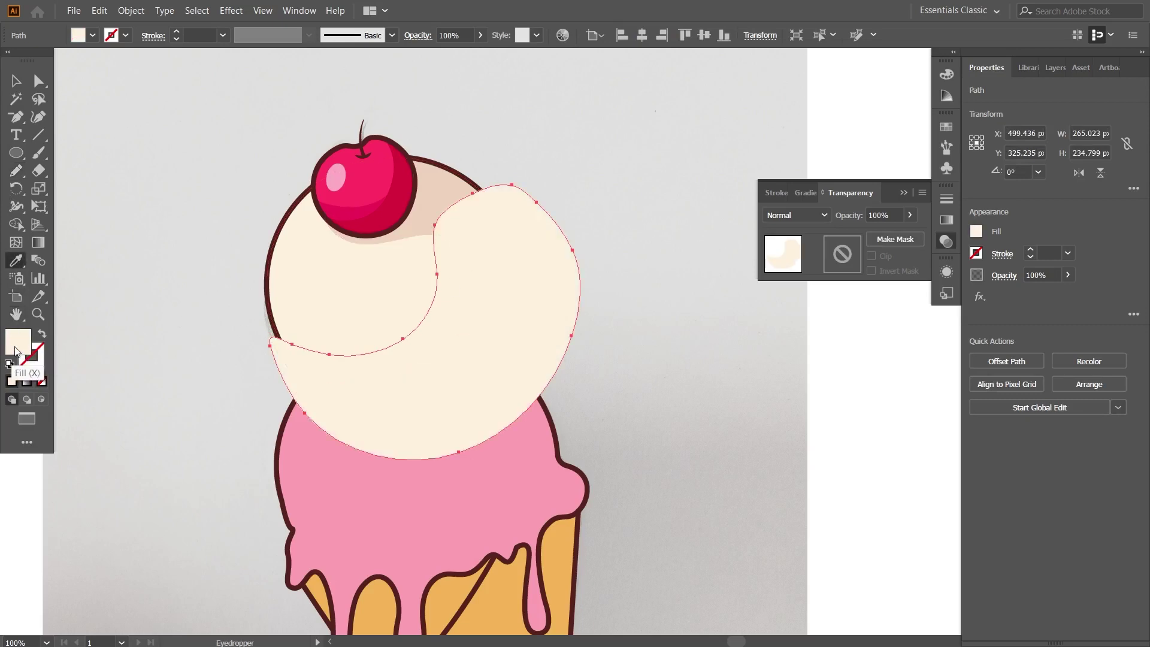
{"action": "double_click", "coordinate": [21, 348]}
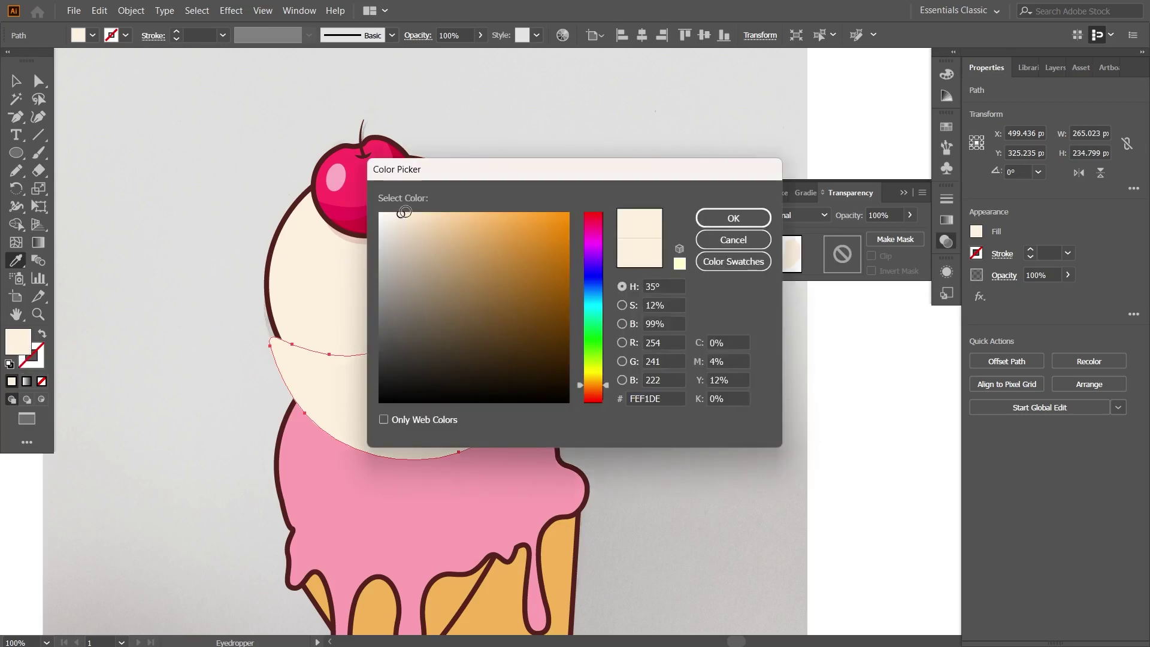
{"action": "left_click", "coordinate": [718, 226]}
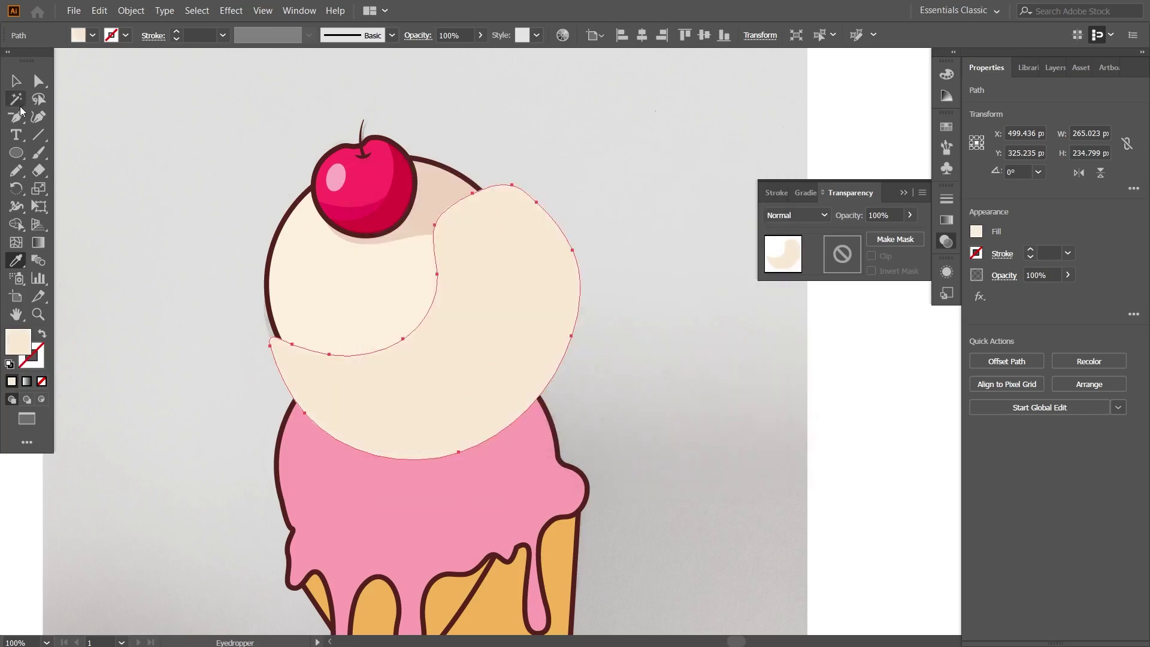
Move the beige shape behind the scoop in Layers and trim it with Shape Builder.
{"action": "left_click", "coordinate": [17, 81]}
{"action": "left_click", "coordinate": [1055, 67]}
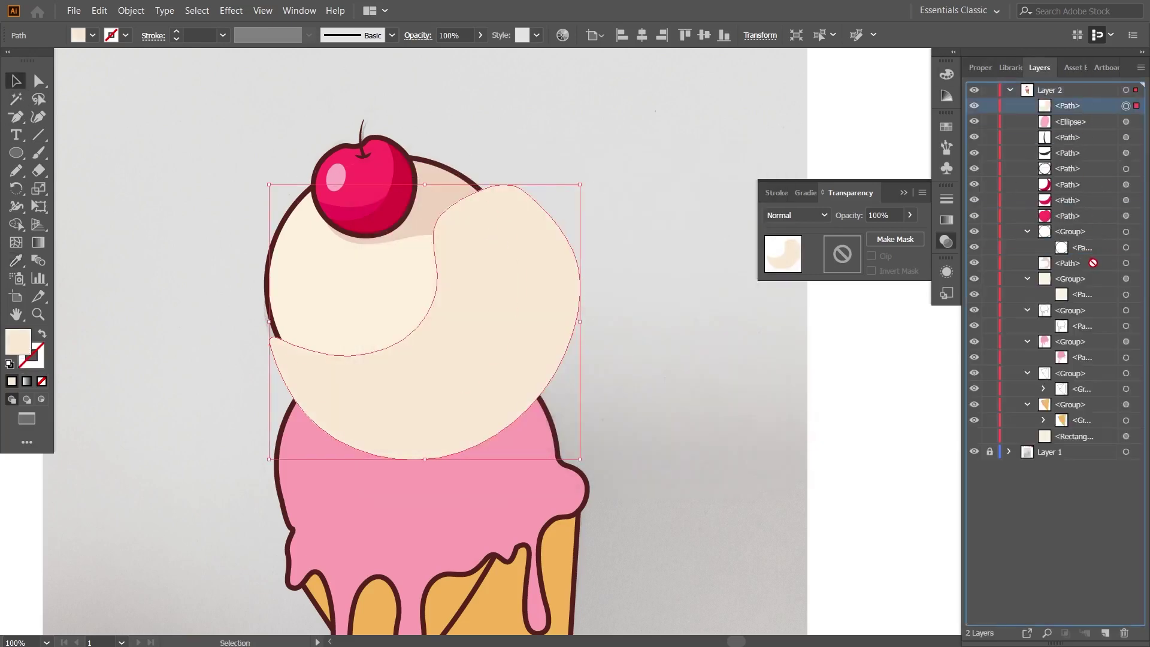
{"action": "left_click_drag", "start_coordinate": [1090, 266], "coordinate": [1089, 265]}
{"action": "left_click", "coordinate": [393, 291]}
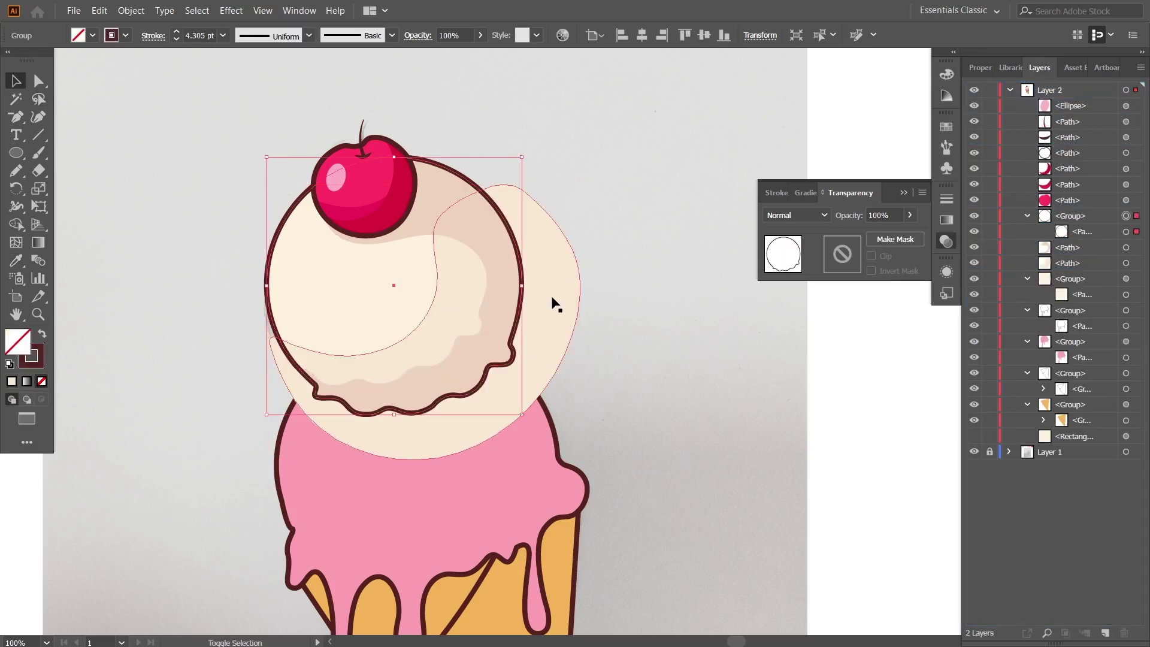
{"action": "left_click", "coordinate": [549, 290], "text": "shift"}
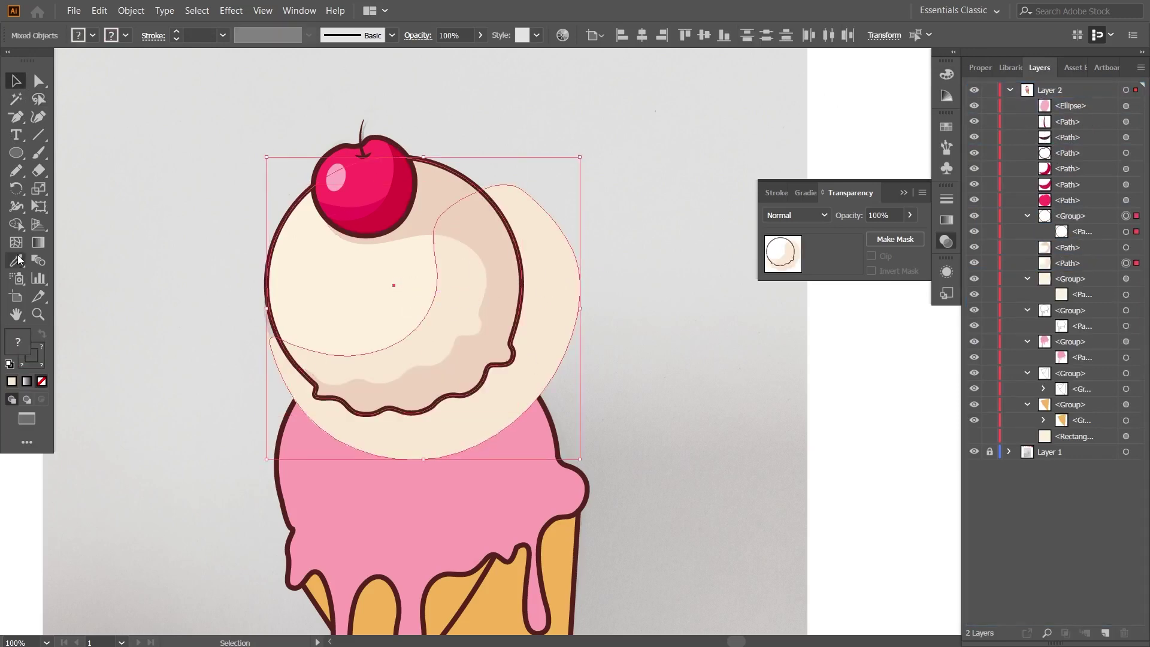
{"action": "key", "text": "shift+m"}
{"action": "key", "text": "v"}
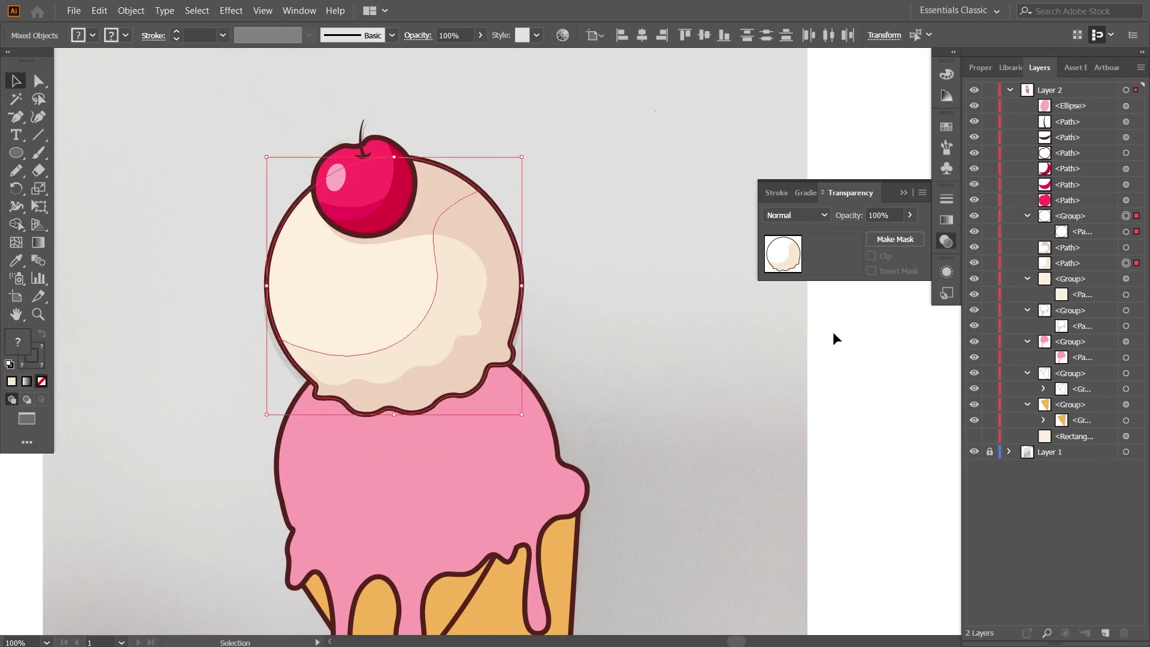
{"action": "left_click", "coordinate": [821, 333]}
{"action": "key", "text": "n"}
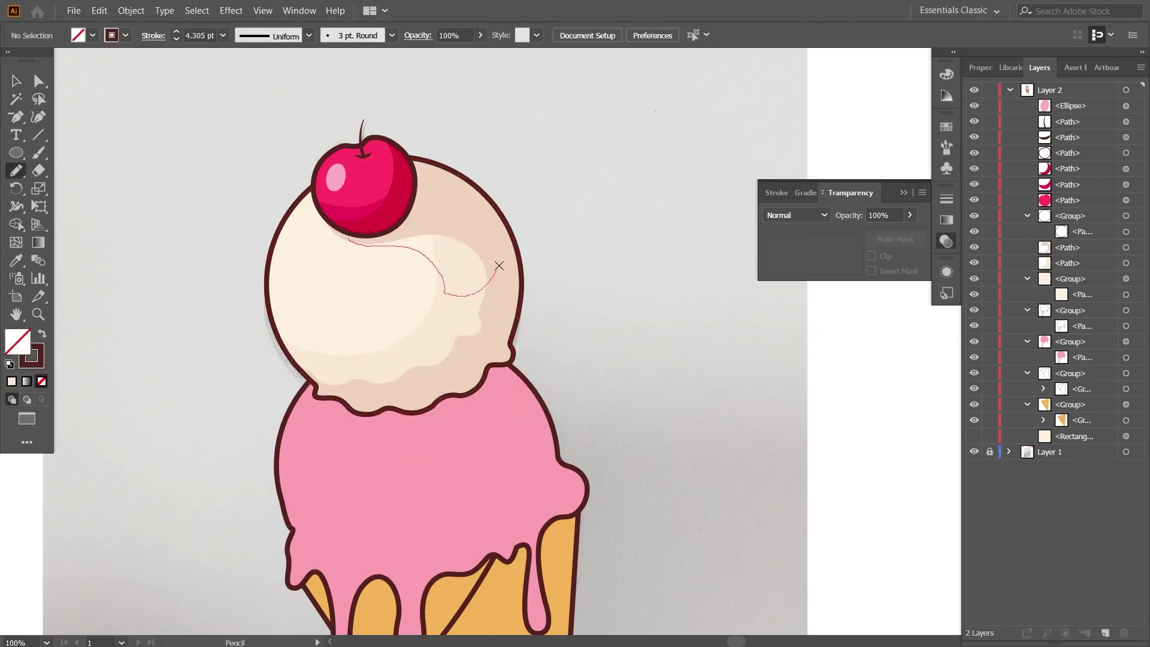
Draw a cream-filled shape around the cherry's base and move it lower in the stacking order.
{"action": "left_click_drag", "start_coordinate": [444, 289], "coordinate": [360, 241]}
{"action": "left_click", "coordinate": [18, 262]}
{"action": "left_click", "coordinate": [431, 310]}
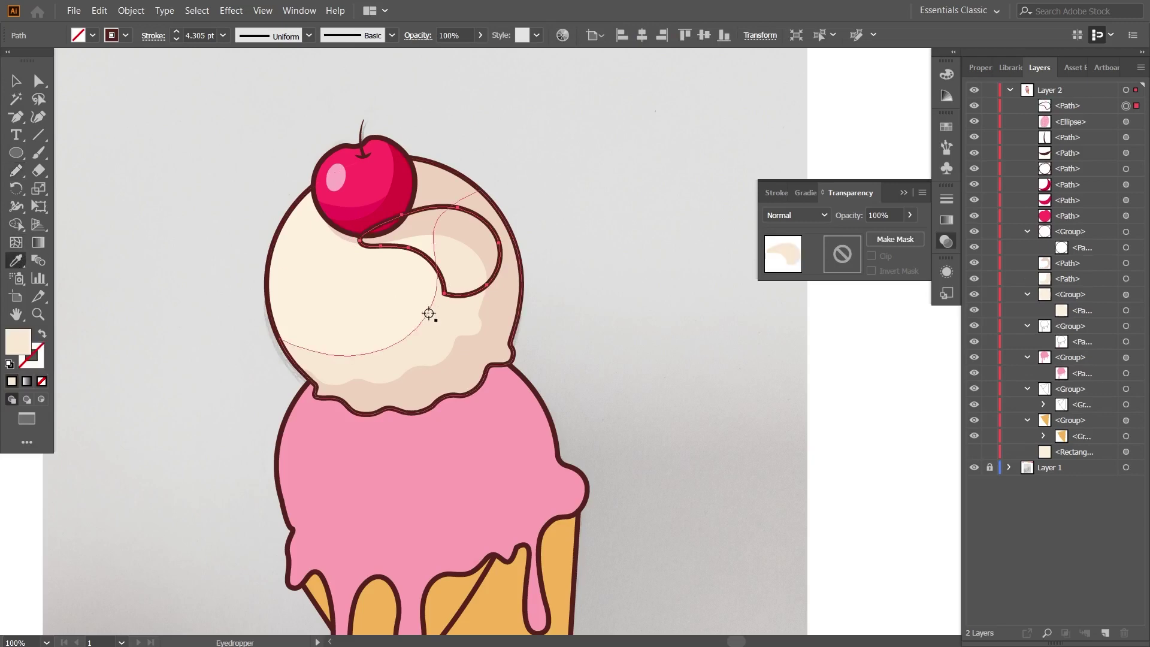
{"action": "key", "text": "v"}
{"action": "mouse_move", "coordinate": [1069, 105]}
{"action": "left_mouse_down"}
{"action": "mouse_move", "coordinate": [1081, 216]}
{"action": "mouse_move", "coordinate": [1072, 286]}
{"action": "left_mouse_up"}
Drag the highlight's inner anchor to round off its corner into a curve.
{"action": "left_click", "coordinate": [444, 321], "text": "shift"}
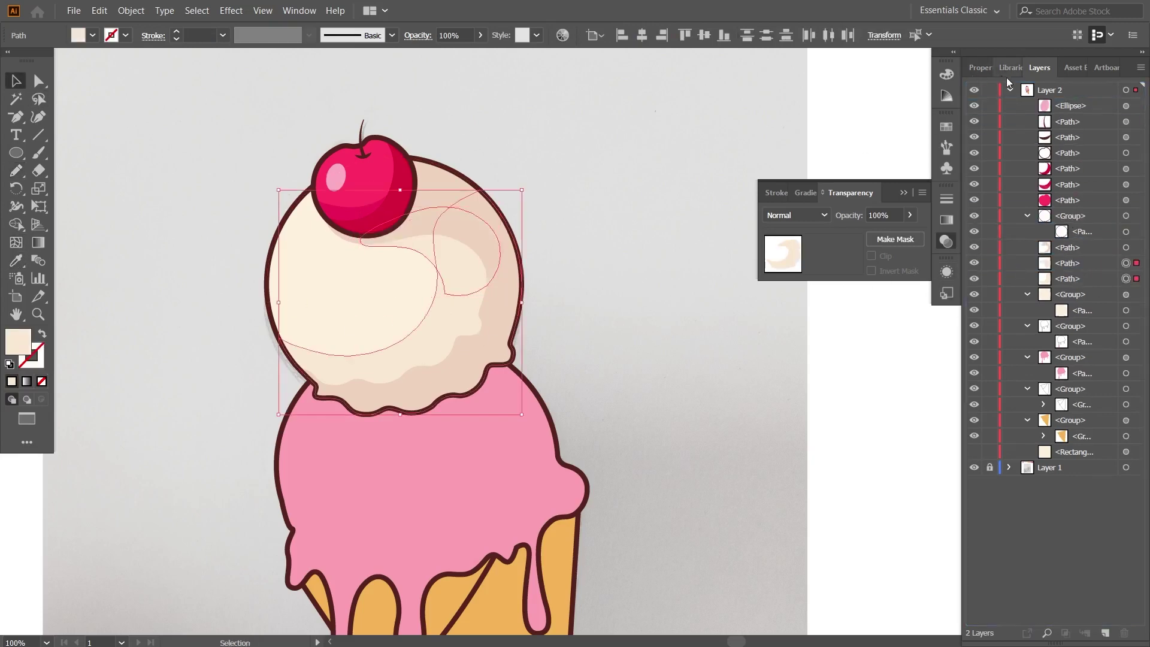
{"action": "left_click", "coordinate": [982, 68]}
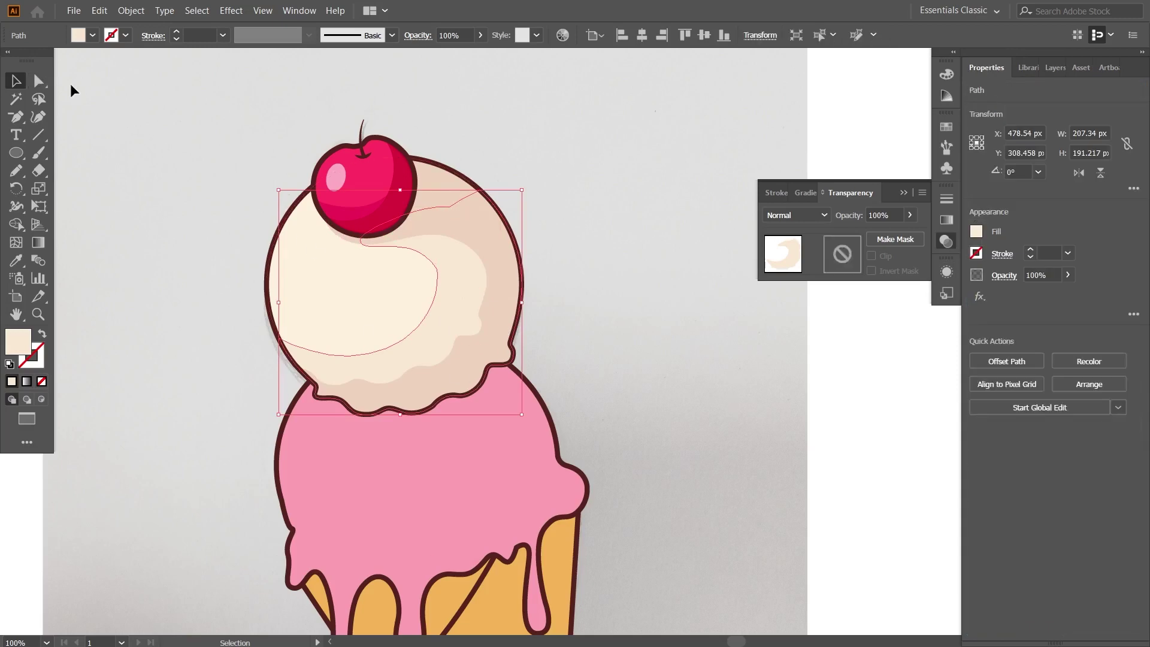
{"action": "key", "text": "a"}
{"action": "left_click_drag", "start_coordinate": [454, 272], "coordinate": [423, 282]}
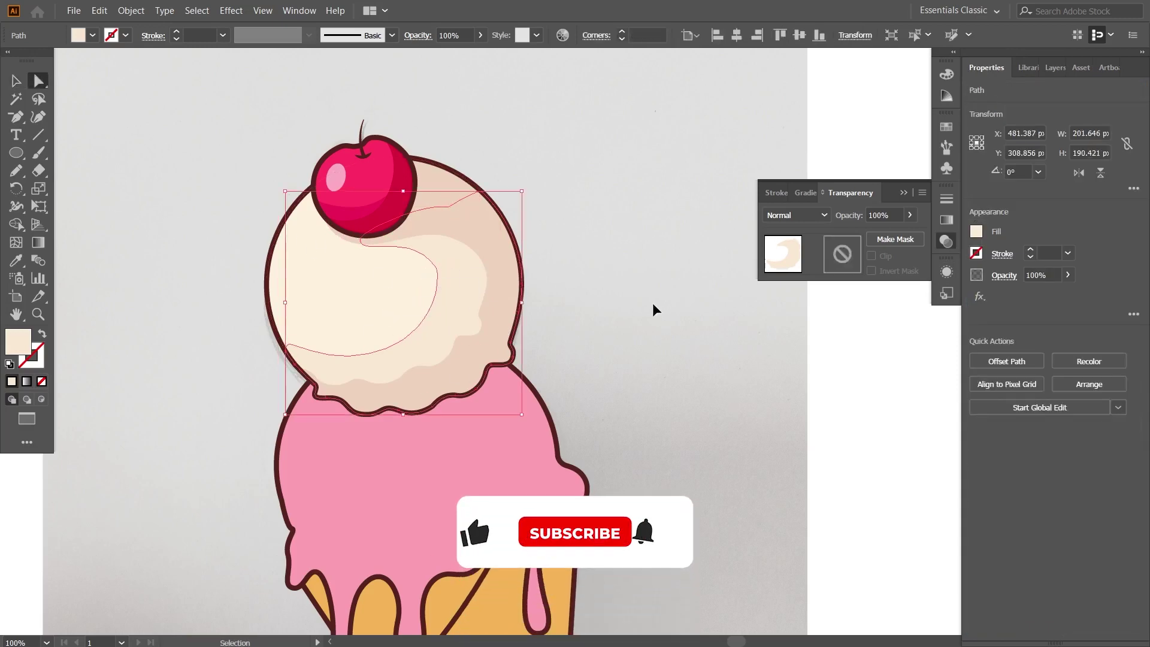
{"action": "left_click", "coordinate": [811, 346]}
{"action": "left_click", "coordinate": [436, 271]}
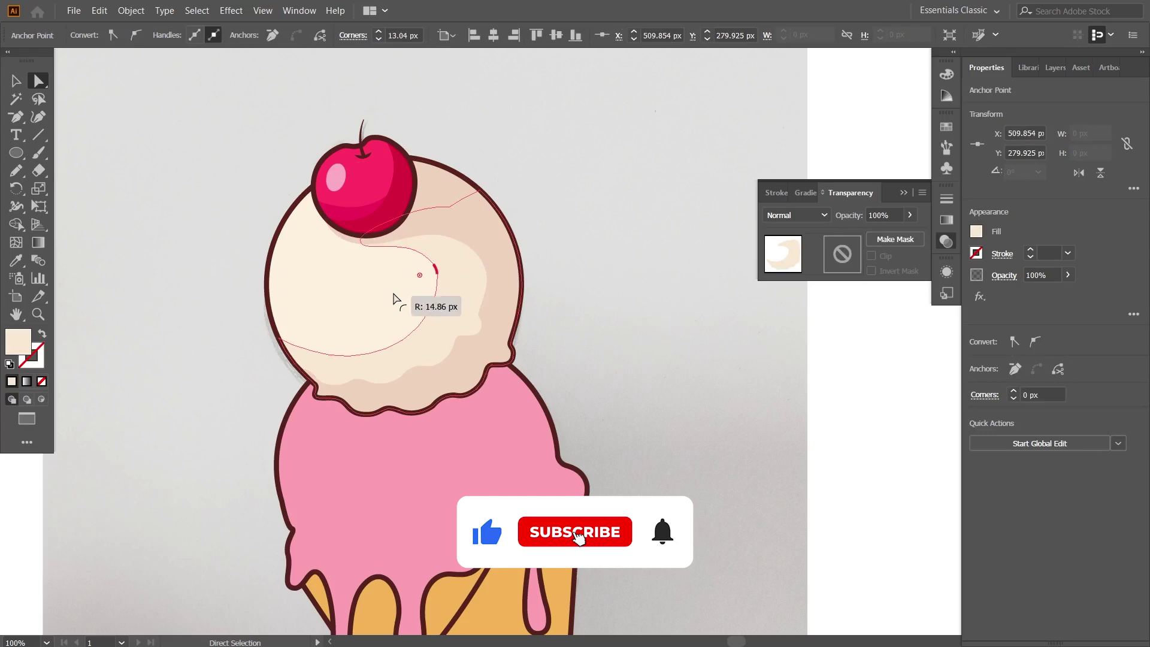
{"action": "key", "text": "v"}
{"action": "left_click", "coordinate": [868, 390]}
Draw a small 41 x 59 px oval on the vanilla scoop's left side.
{"action": "mouse_move", "coordinate": [586, 288]}
{"action": "left_mouse_down"}
{"action": "mouse_move", "coordinate": [638, 362]}
{"action": "mouse_move", "coordinate": [637, 350]}
{"action": "left_mouse_up"}
{"action": "key", "text": "l"}
{"action": "mouse_move", "coordinate": [322, 299]}
{"action": "left_mouse_down"}
{"action": "mouse_move", "coordinate": [371, 369]}
{"action": "mouse_move", "coordinate": [349, 325]}
{"action": "left_mouse_up"}
{"action": "left_click", "coordinate": [16, 84]}
Fill the oval with the light pink swatch colour using the Eyedropper.
{"action": "key", "text": "i"}
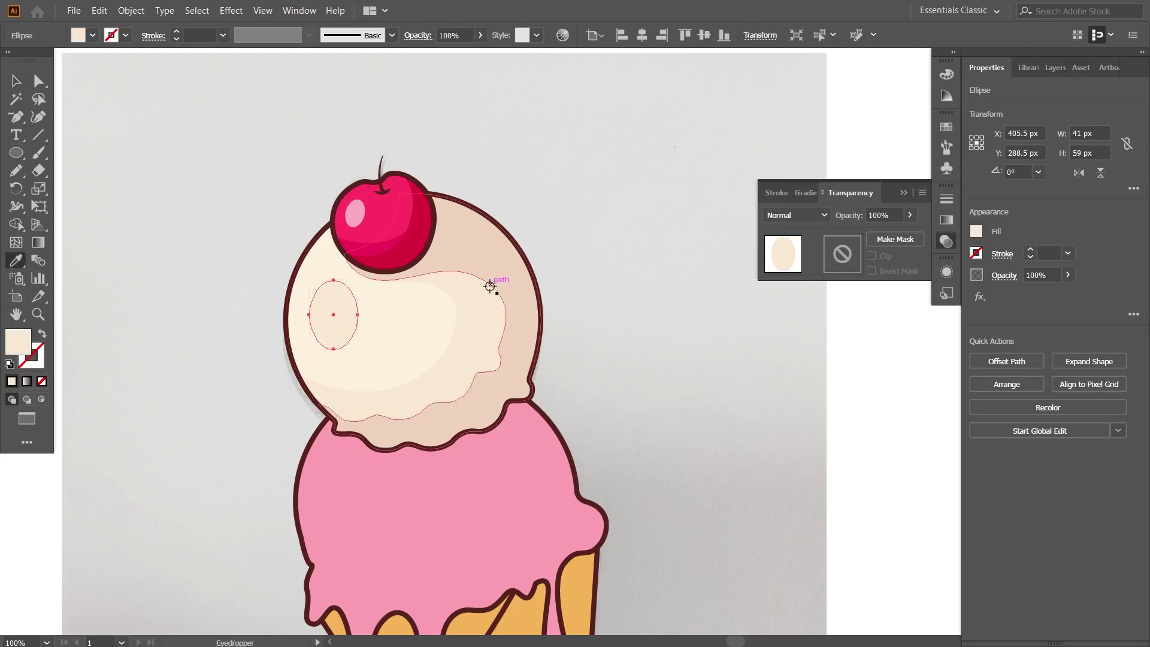
{"action": "key", "text": "ctrl+minus"}
{"action": "left_click", "coordinate": [416, 95]}
{"action": "key", "text": "v"}
{"action": "left_click", "coordinate": [710, 339]}
{"action": "key", "text": "ctrl+plus"}
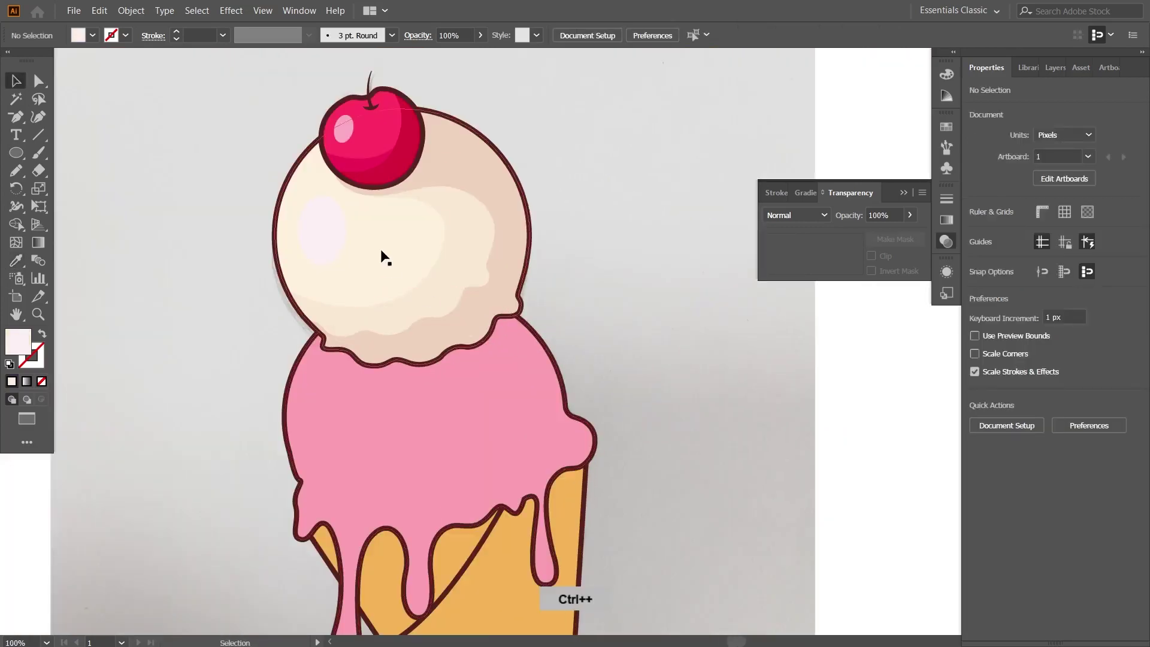
Copy the vanilla scoop group, Paste in Front, and shift the copy slightly right.
{"action": "left_click", "coordinate": [404, 273]}
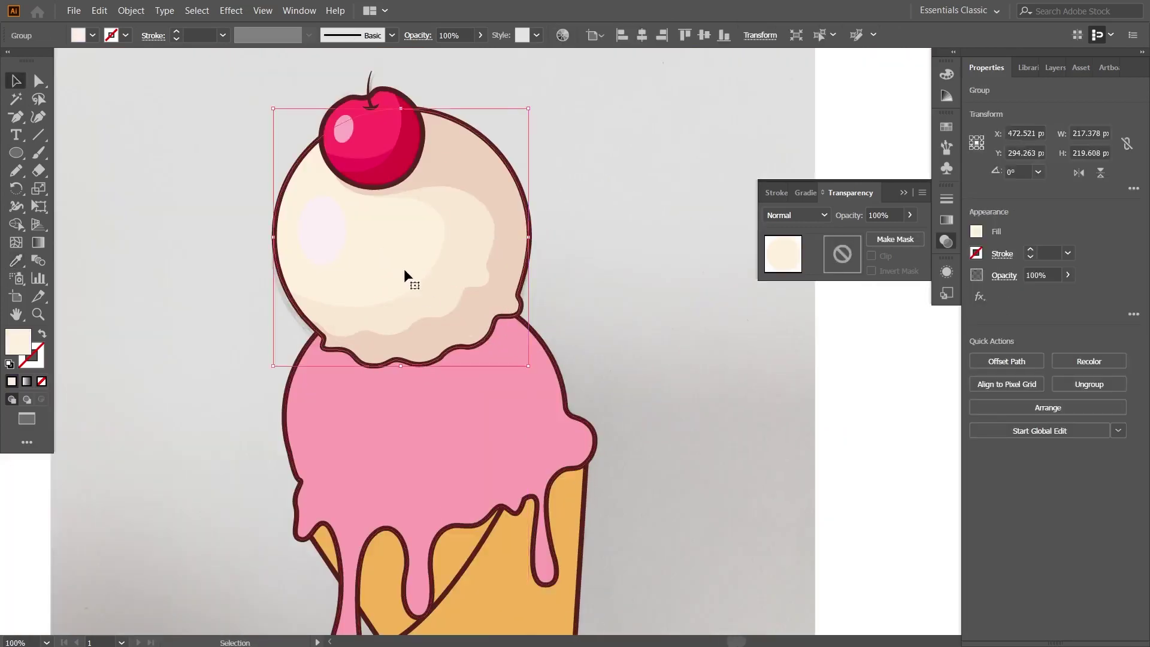
{"action": "left_click", "coordinate": [100, 11]}
{"action": "left_click", "coordinate": [122, 80]}
{"action": "left_click", "coordinate": [99, 10]}
{"action": "left_click", "coordinate": [158, 114]}
{"action": "left_click_drag", "start_coordinate": [383, 239], "coordinate": [388, 247]}
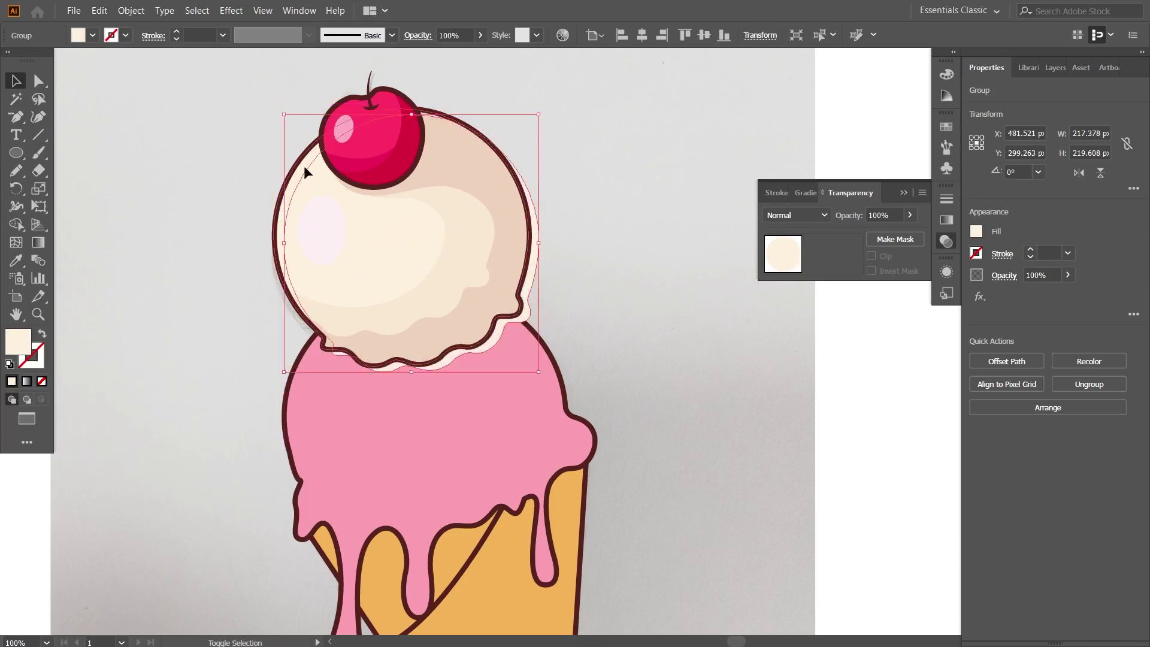
Select both scoop copies and remove the overlap slivers with the Shape Builder.
{"action": "left_click", "coordinate": [300, 167], "text": "shift"}
{"action": "key", "text": "shift+m"}
{"action": "left_click_drag", "start_coordinate": [581, 229], "coordinate": [536, 233]}
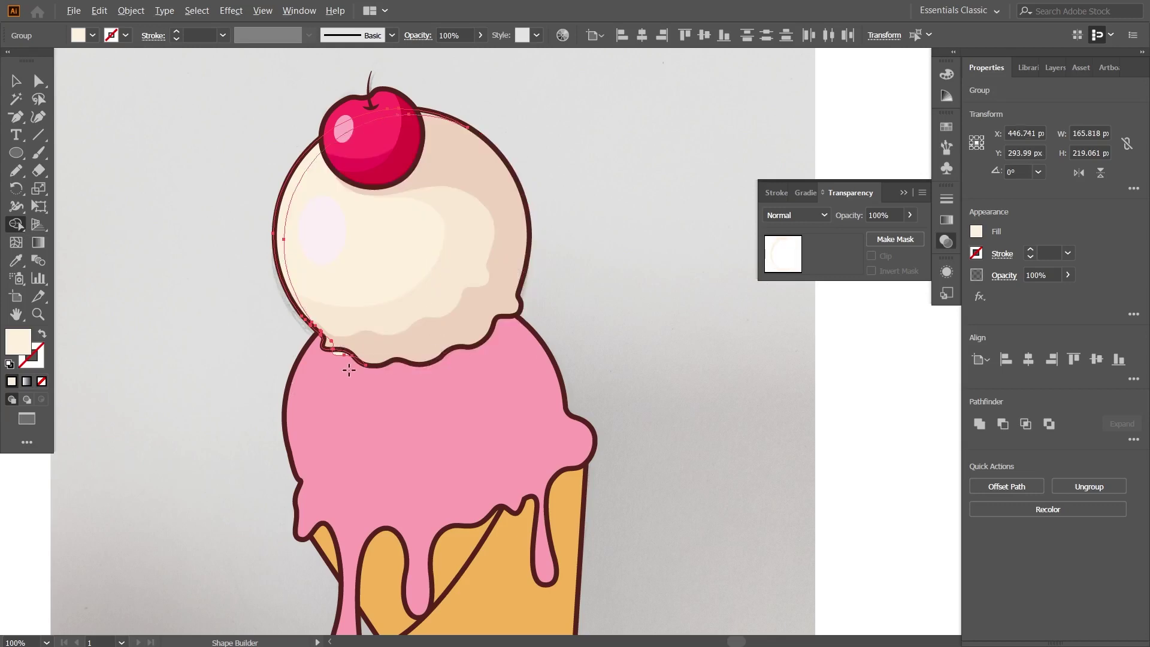
{"action": "left_click_drag", "start_coordinate": [336, 369], "coordinate": [337, 368]}
{"action": "key", "text": "v"}
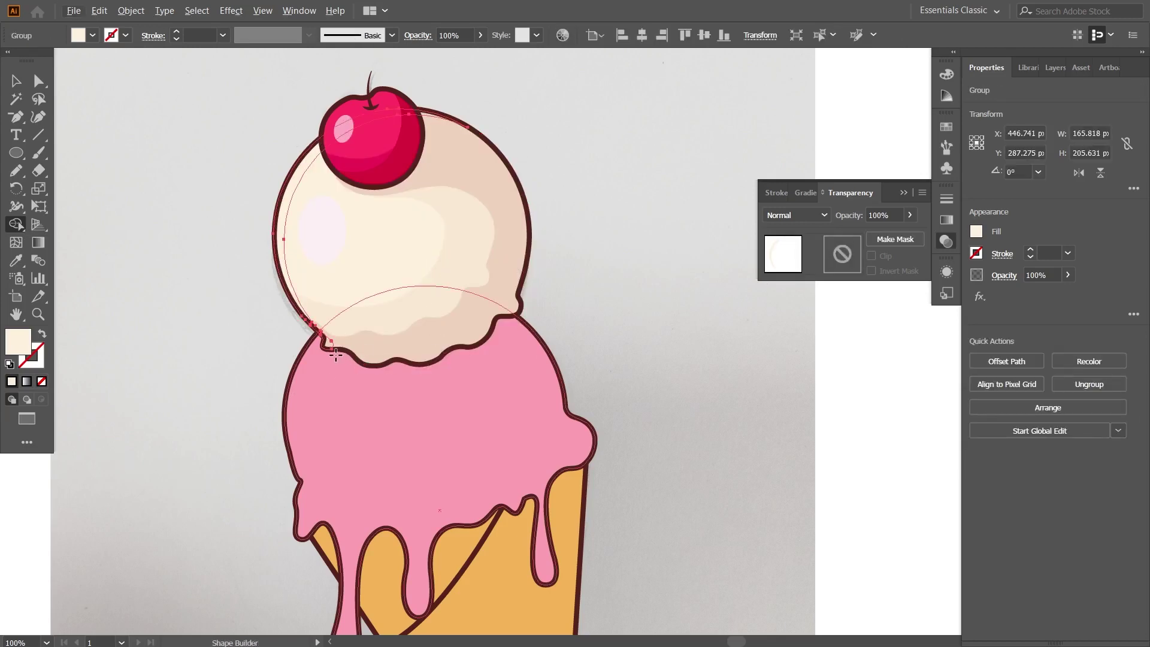
{"action": "key", "text": "ctrl+plus"}
{"action": "scroll", "coordinate": [342, 285], "scroll_direction": "down", "scroll_amount": 3}
Delete the stray anchors at the crescent's lower tip with the Pen tool.
{"action": "key", "text": "p"}
{"action": "left_click", "coordinate": [303, 394]}
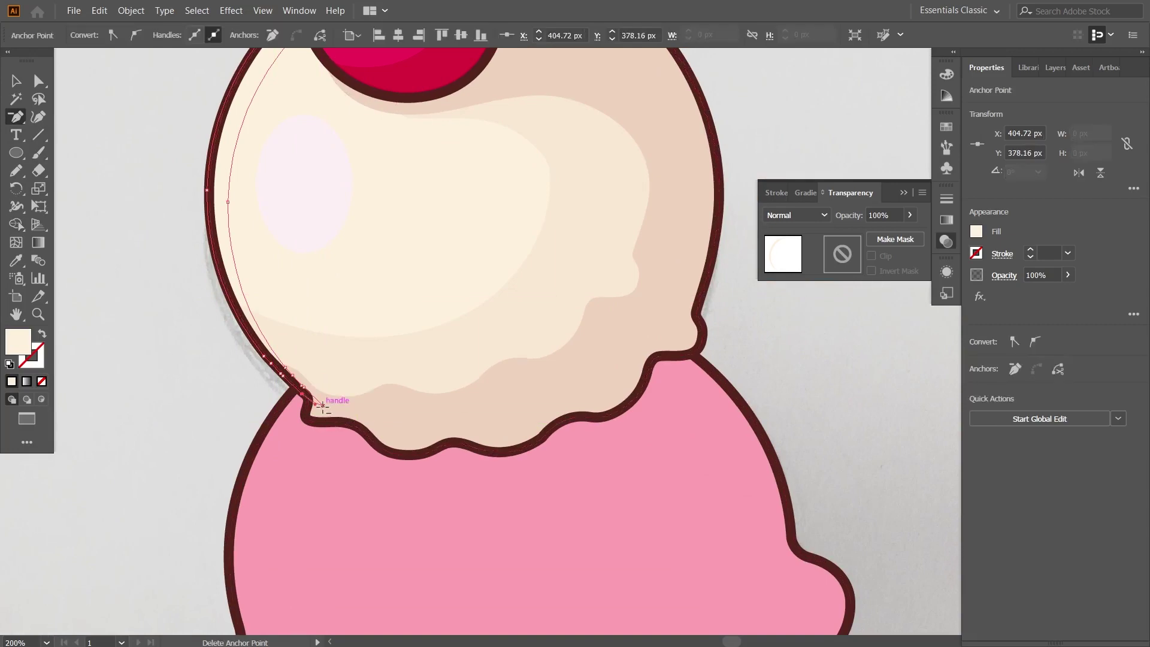
{"action": "left_click", "coordinate": [306, 395]}
{"action": "key", "text": "Return"}
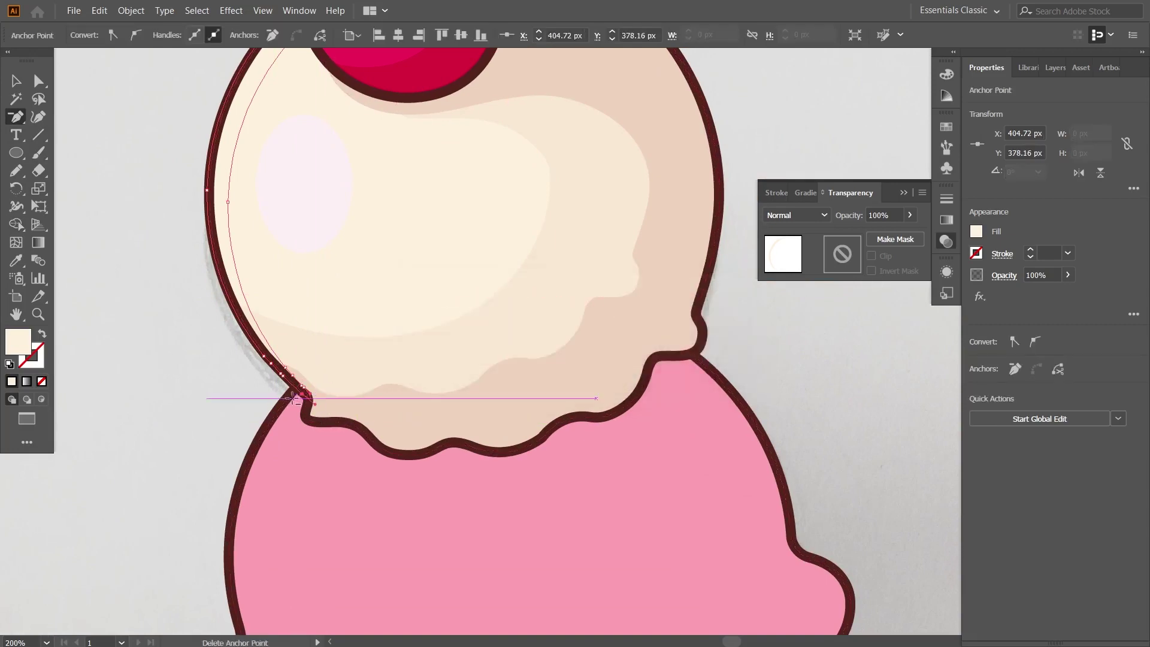
{"action": "key", "text": "v"}
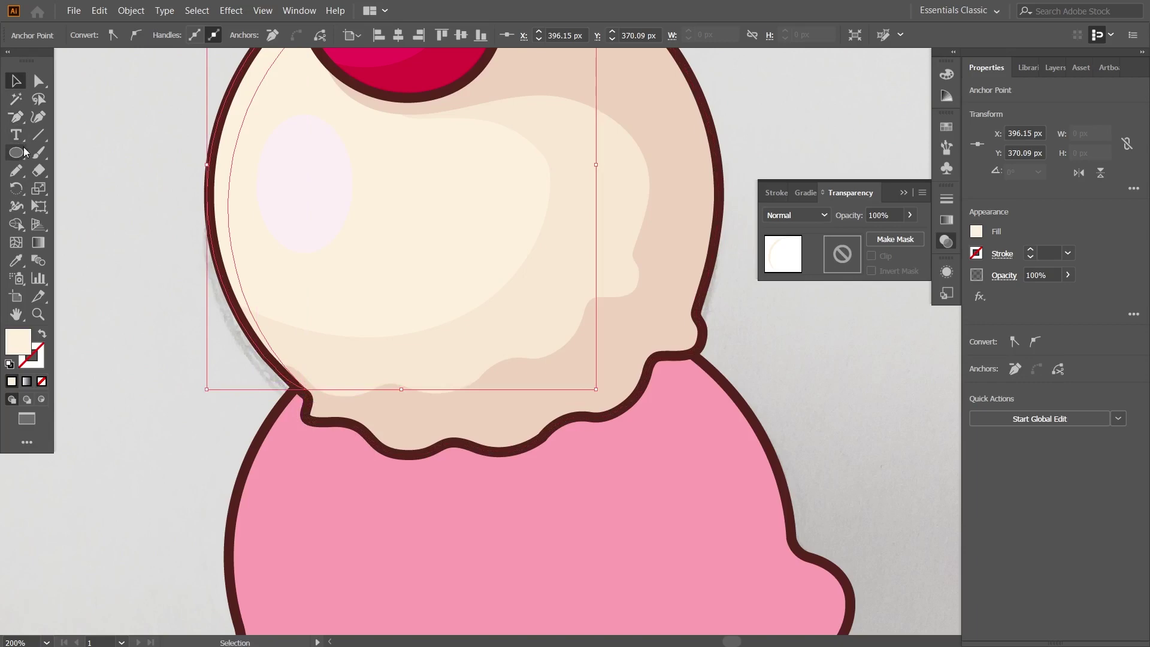
{"action": "left_click", "coordinate": [188, 156]}
{"action": "left_click", "coordinate": [239, 136]}
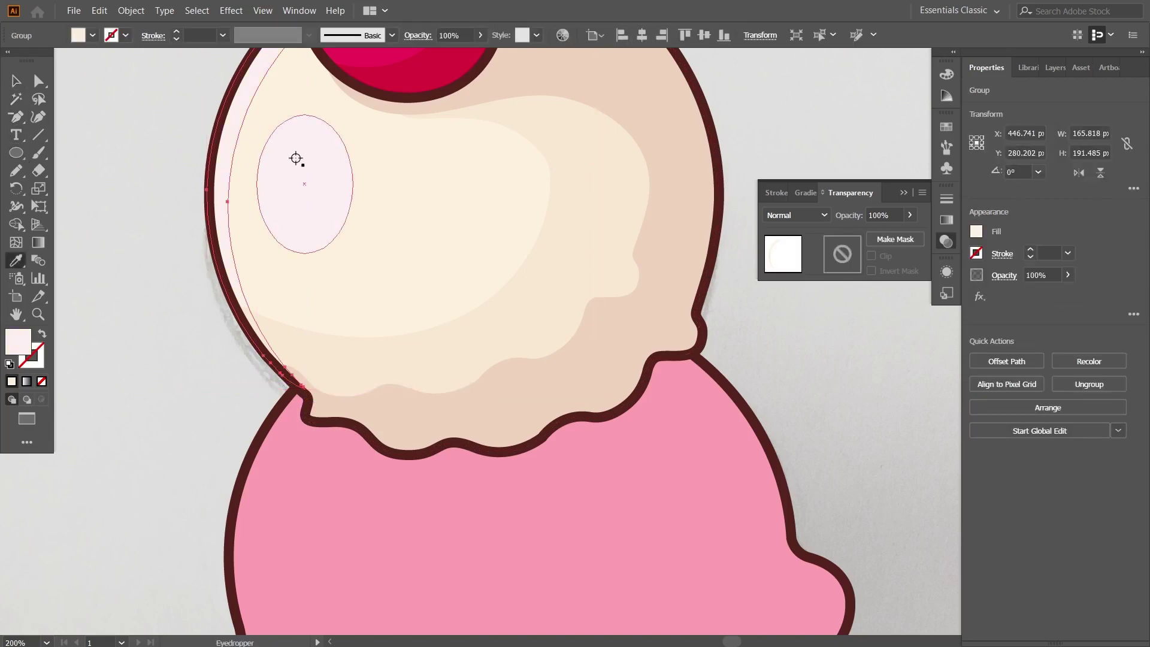
{"action": "left_click", "coordinate": [91, 137]}
{"action": "scroll", "coordinate": [562, 306], "scroll_direction": "down", "scroll_amount": 1}
{"action": "scroll", "coordinate": [563, 306], "scroll_direction": "down", "scroll_amount": 1}
{"action": "scroll", "coordinate": [563, 305], "scroll_direction": "down", "scroll_amount": 1}
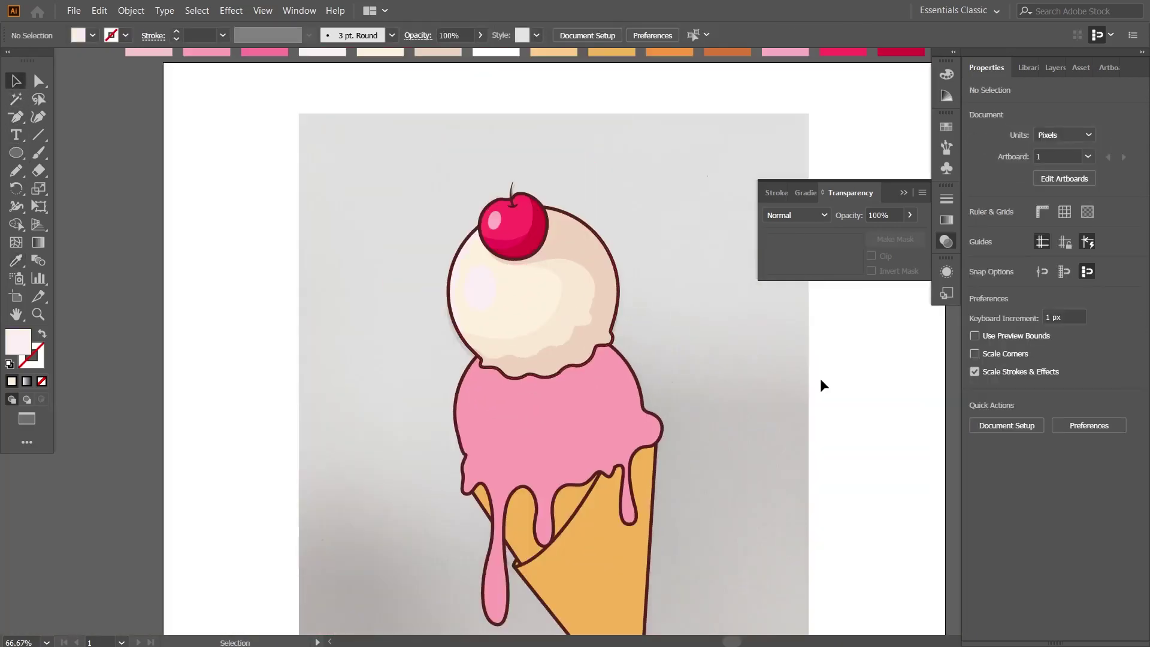
Bring the strawberry scoop into close view and pick the Pencil tool.
{"action": "left_click_drag", "start_coordinate": [718, 433], "coordinate": [628, 358]}
{"action": "scroll", "coordinate": [628, 357], "scroll_direction": "up", "scroll_amount": 1}
{"action": "scroll", "coordinate": [552, 326], "scroll_direction": "down", "scroll_amount": 1}
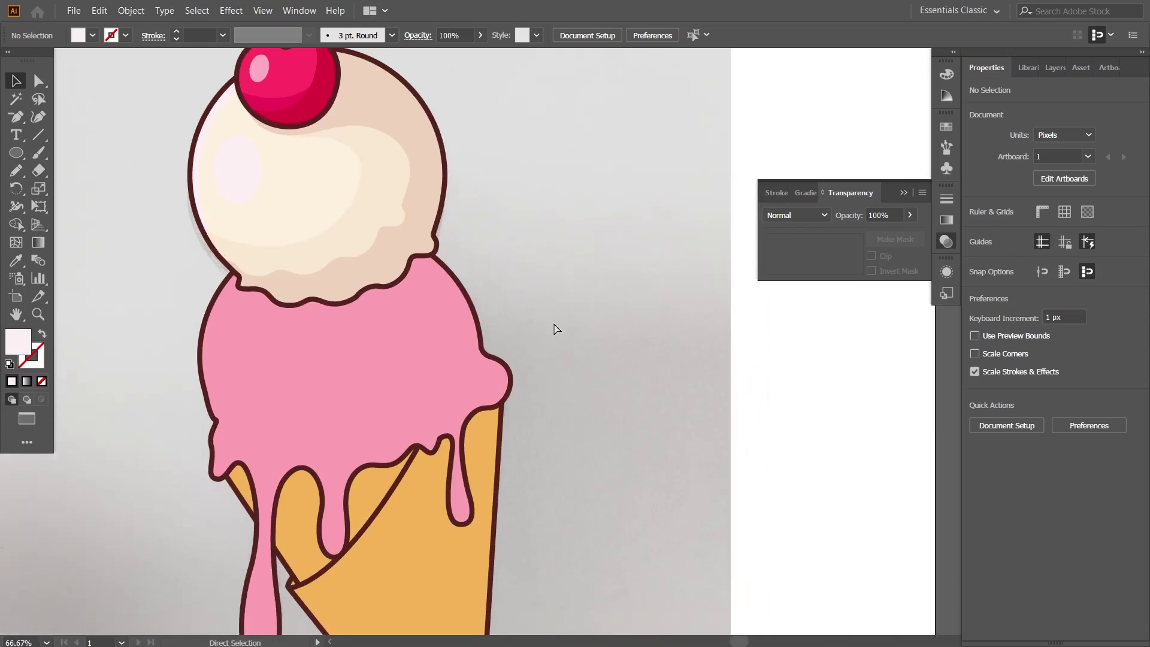
{"action": "scroll", "coordinate": [517, 295], "scroll_direction": "up", "scroll_amount": 1}
{"action": "left_click_drag", "start_coordinate": [501, 298], "coordinate": [545, 302]}
{"action": "left_click", "coordinate": [16, 170]}
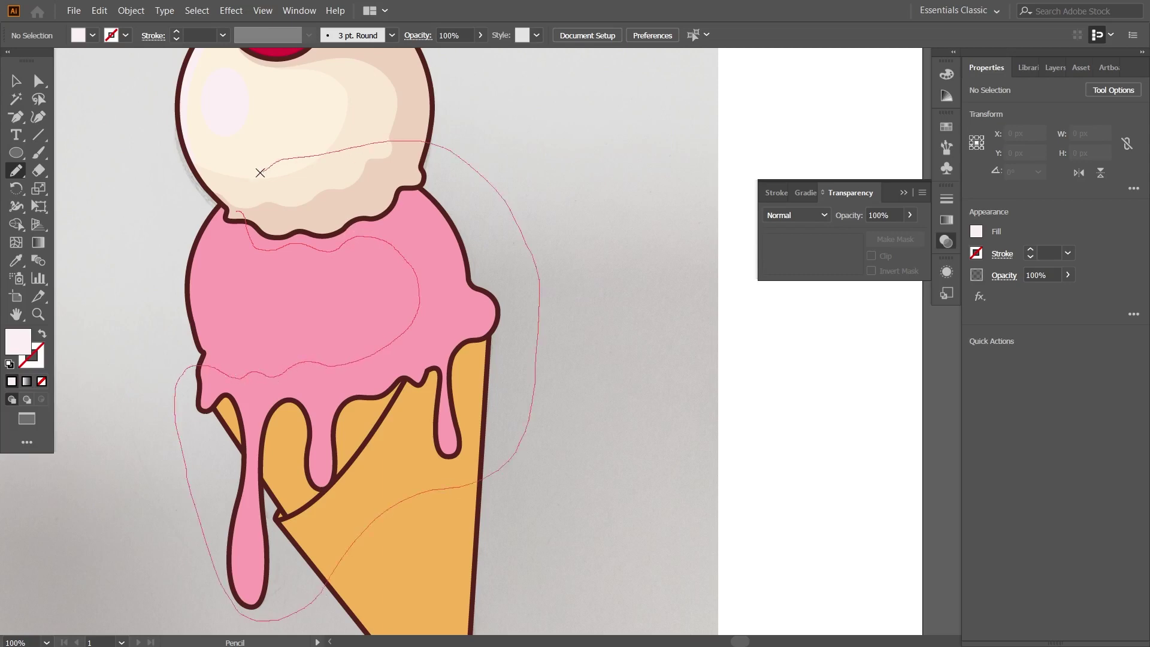
{"action": "left_click_drag", "start_coordinate": [235, 210], "coordinate": [236, 211]}
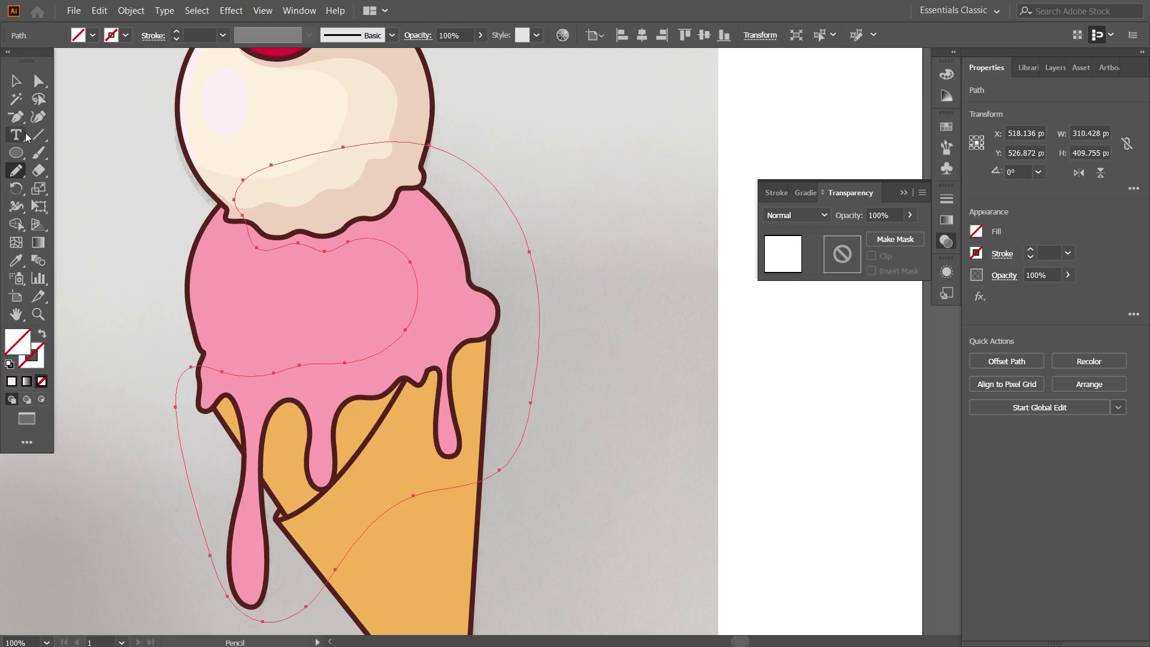
{"action": "left_click", "coordinate": [16, 262]}
{"action": "key", "text": "ctrl+minus"}
{"action": "key", "text": "ctrl+minus"}
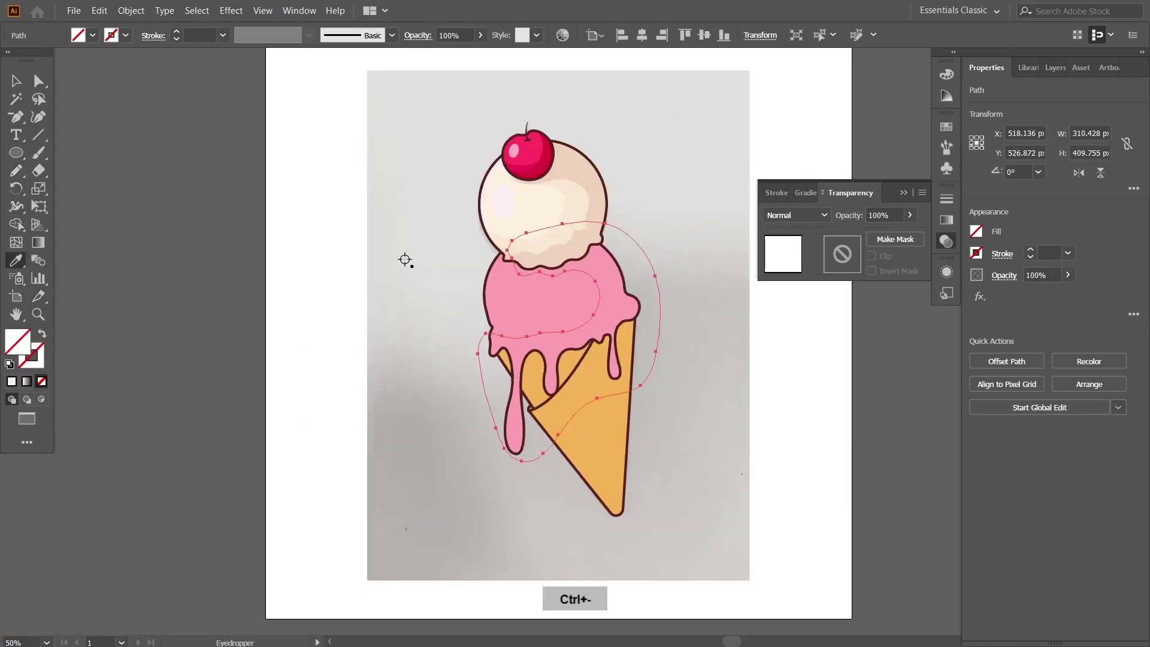
{"action": "key", "text": "ctrl+minus"}
{"action": "left_click", "coordinate": [416, 132]}
{"action": "left_click", "coordinate": [24, 87]}
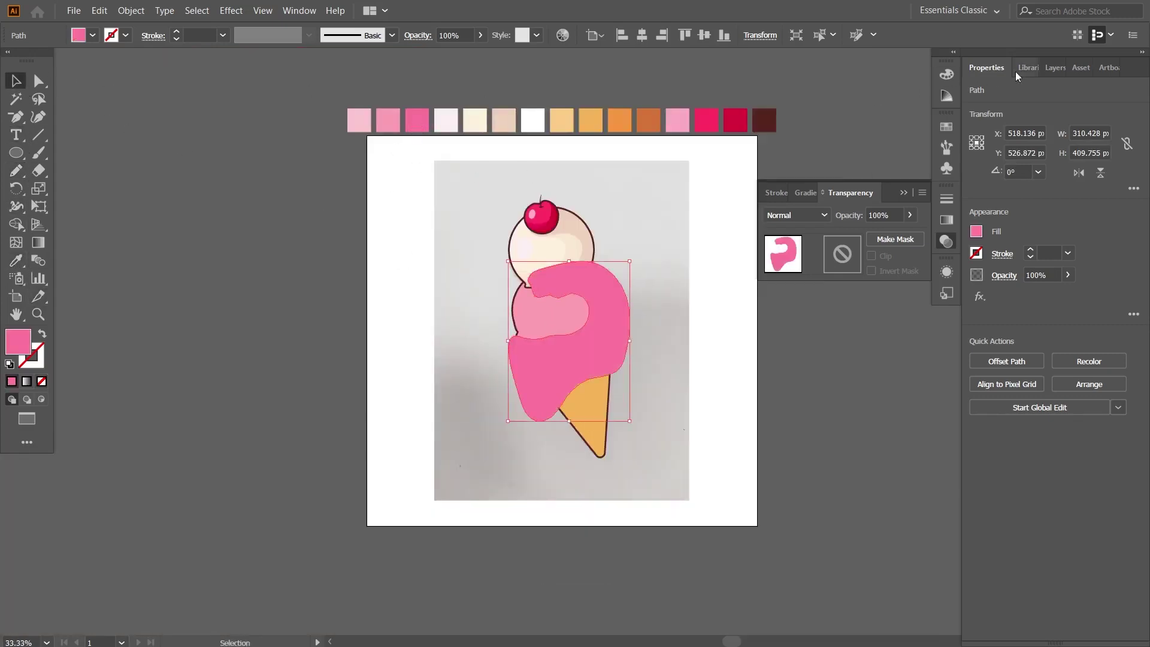
{"action": "left_click", "coordinate": [1055, 68]}
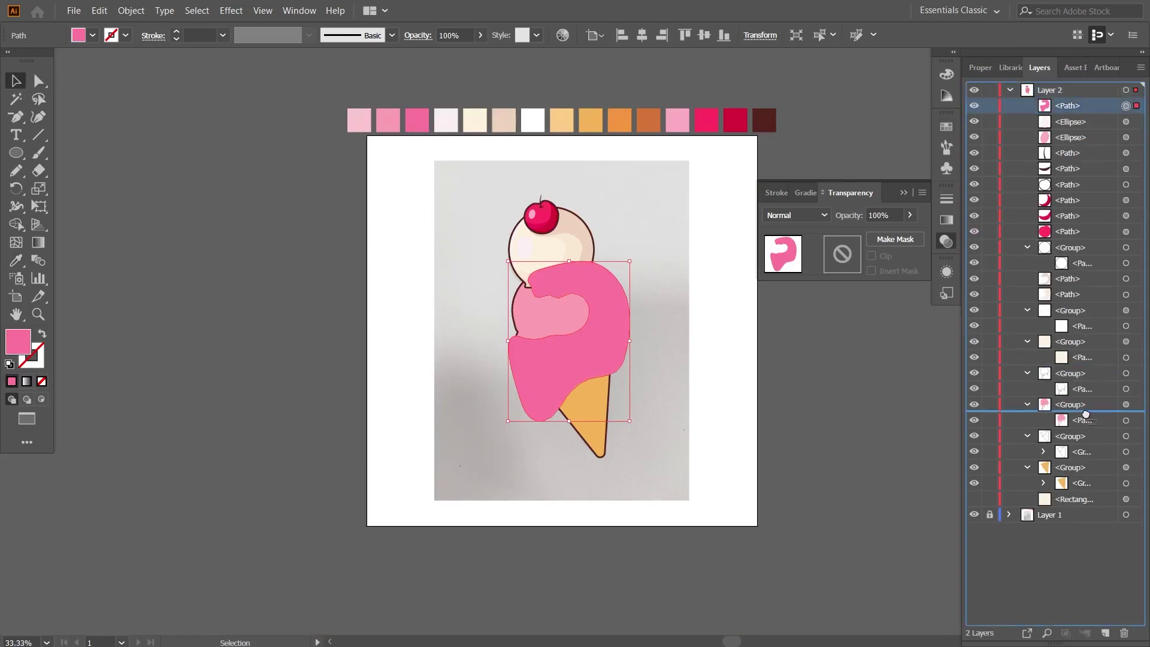
{"action": "left_click_drag", "start_coordinate": [1069, 106], "coordinate": [1081, 414]}
{"action": "key", "text": "ctrl+plus"}
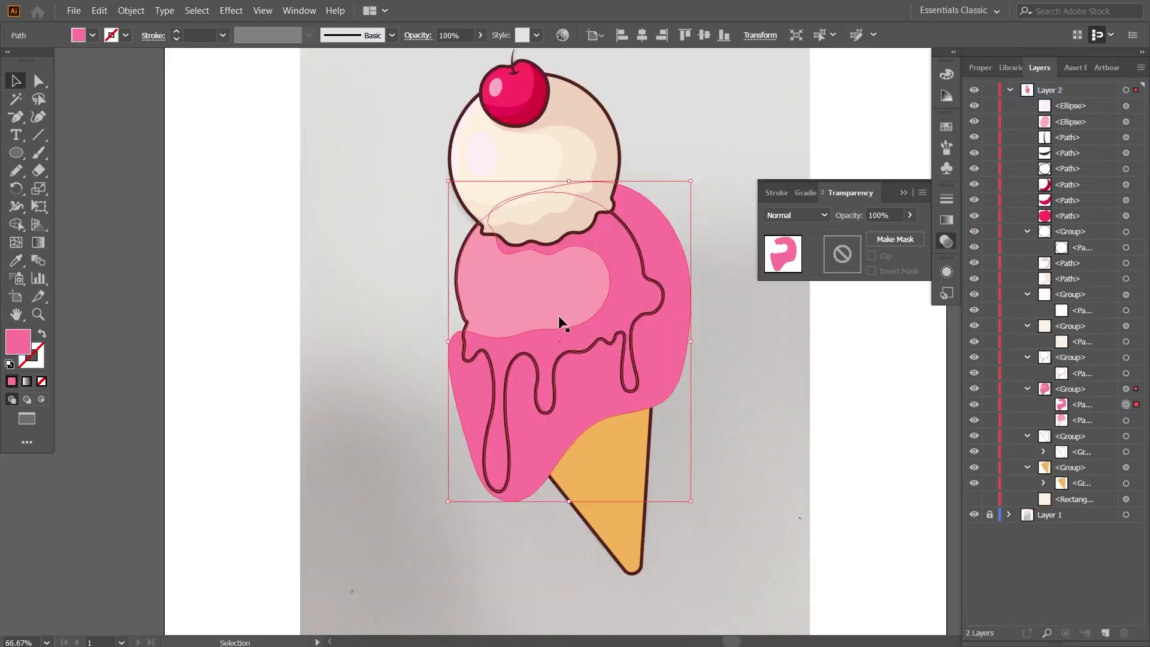
{"action": "key", "text": "ctrl+plus"}
{"action": "key", "text": "ctrl+plus"}
{"action": "scroll", "coordinate": [721, 372], "scroll_direction": "right", "scroll_amount": 5}
{"action": "scroll", "coordinate": [721, 372], "scroll_direction": "down", "scroll_amount": 1}
{"action": "left_click", "coordinate": [408, 267]}
{"action": "key", "text": "shift+m"}
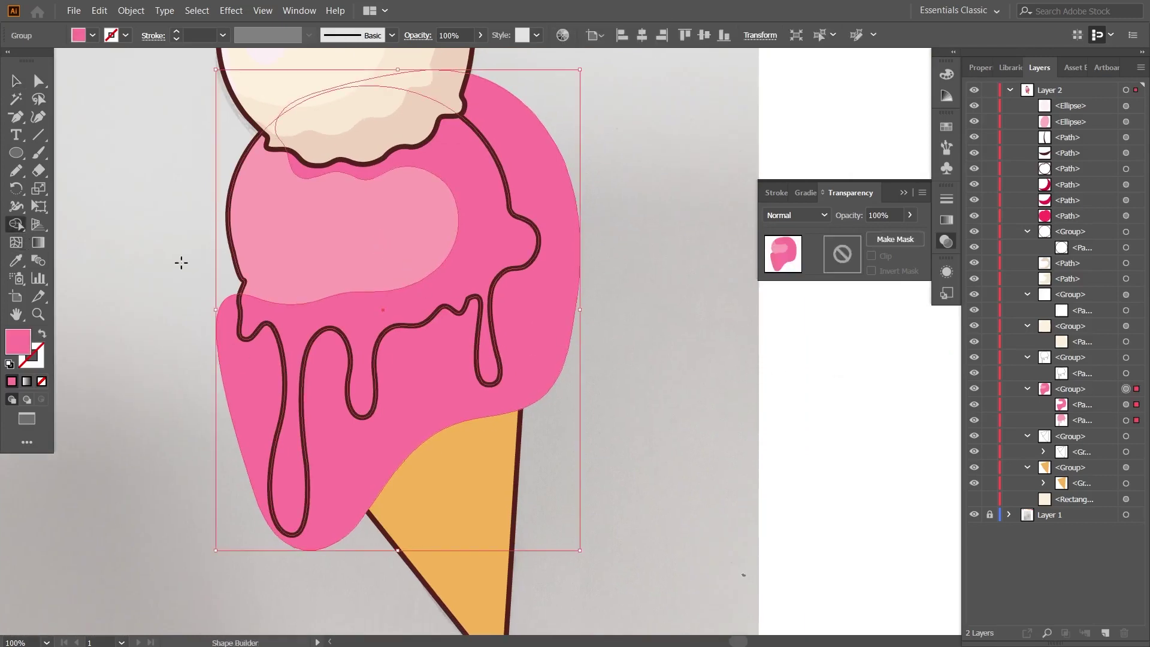
{"action": "left_click", "coordinate": [570, 264], "text": "alt"}
{"action": "key", "text": "v"}
{"action": "left_click", "coordinate": [805, 377]}
{"action": "scroll", "coordinate": [641, 377], "scroll_direction": "up", "scroll_amount": 3}
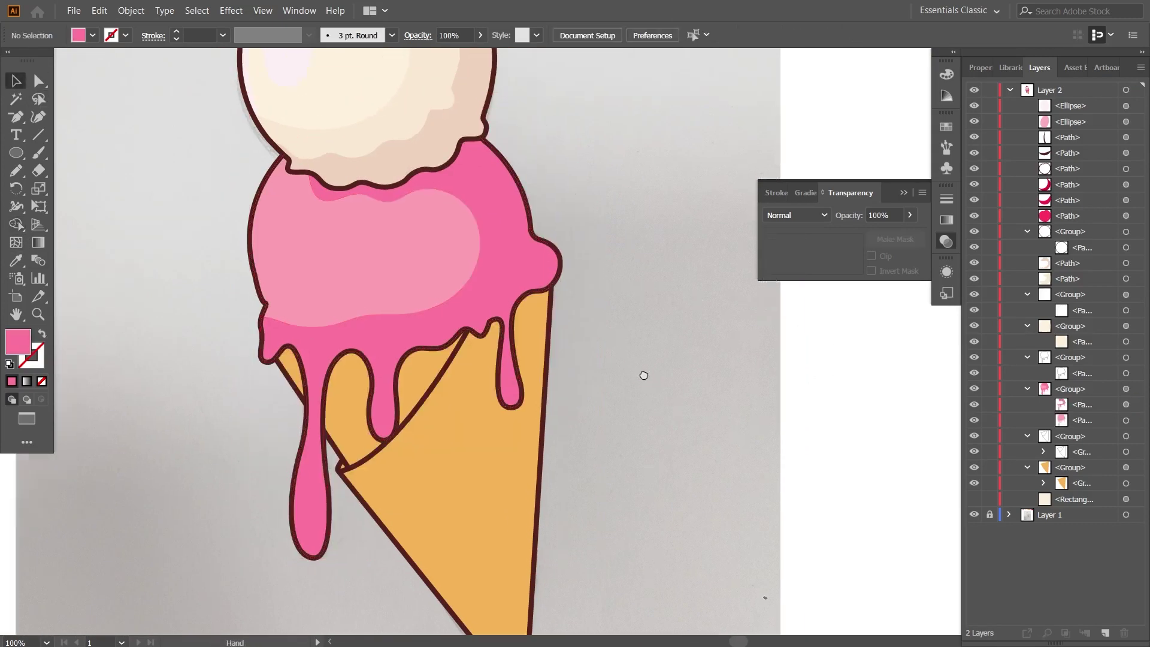
{"action": "scroll", "coordinate": [649, 389], "scroll_direction": "left", "scroll_amount": 3}
{"action": "left_click", "coordinate": [551, 300]}
{"action": "left_click", "coordinate": [1126, 406]}
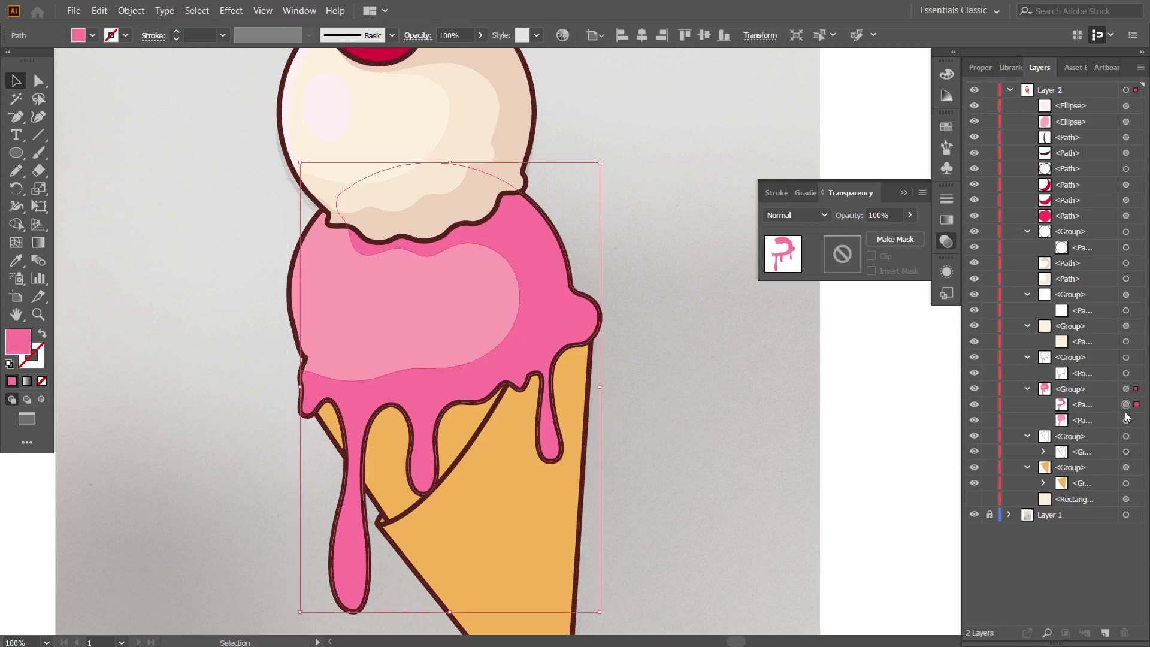
{"action": "key", "text": "Delete"}
{"action": "scroll", "coordinate": [552, 385], "scroll_direction": "down", "scroll_amount": 2}
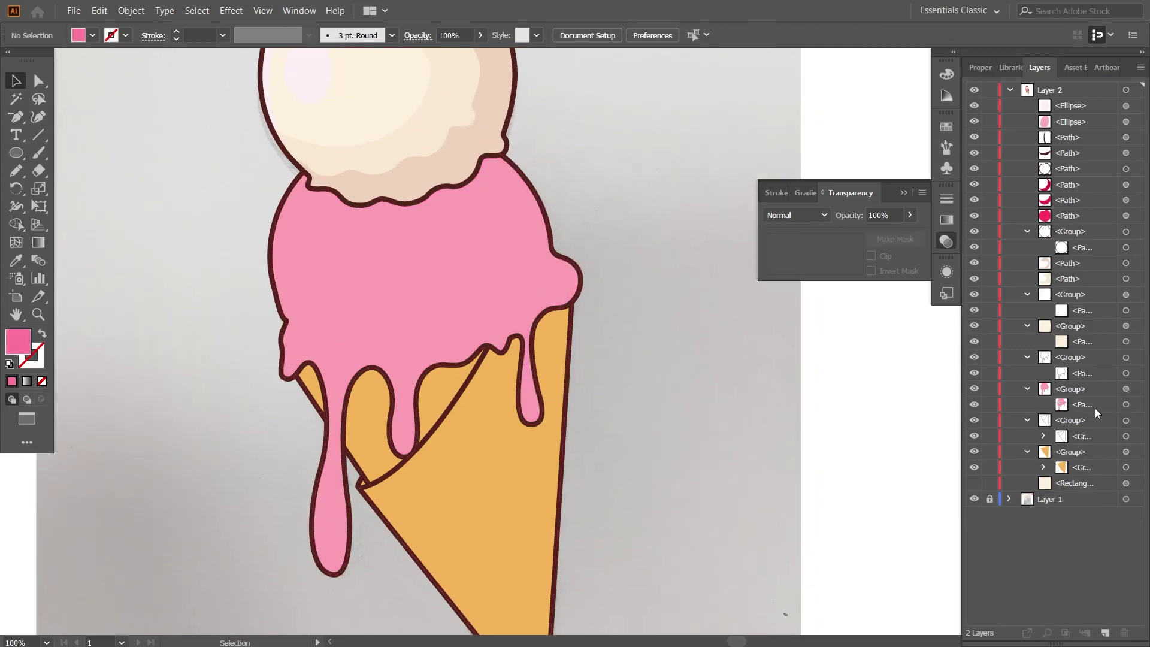
{"action": "scroll", "coordinate": [552, 385], "scroll_direction": "right", "scroll_amount": 1}
{"action": "left_click", "coordinate": [18, 173]}
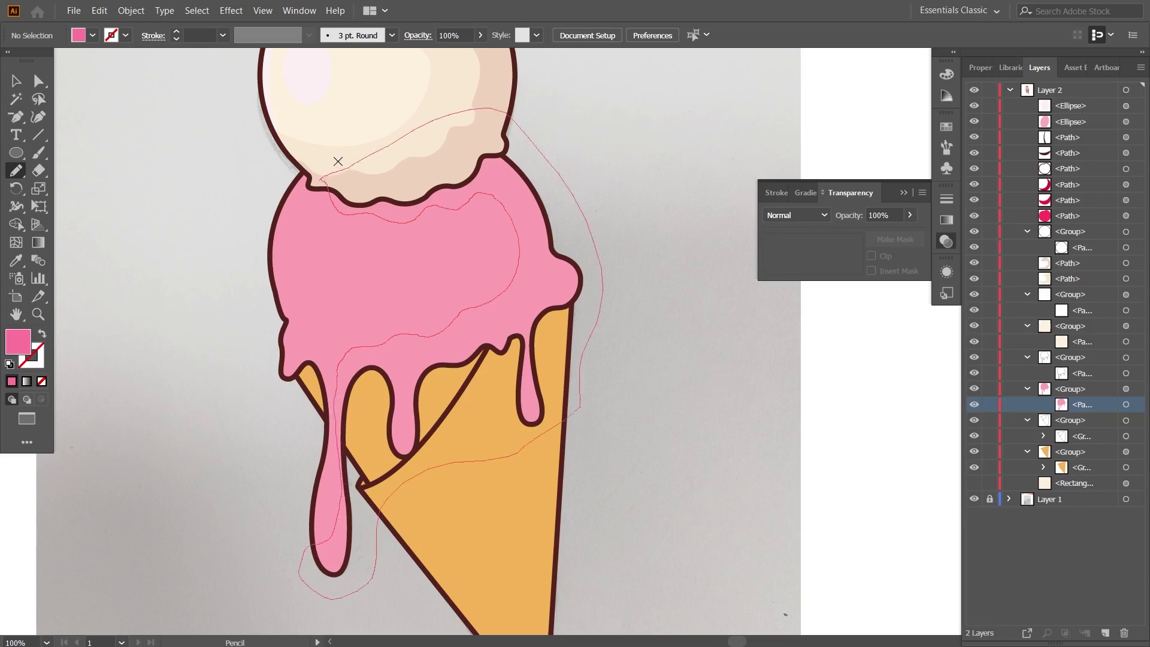
Trace a shape over the strawberry scoop, fill it hot pink, and move it into the drip group.
{"action": "left_click_drag", "start_coordinate": [338, 161], "coordinate": [324, 178]}
{"action": "key", "text": "i"}
{"action": "key", "text": "ctrl+minus"}
{"action": "key", "text": "ctrl+minus"}
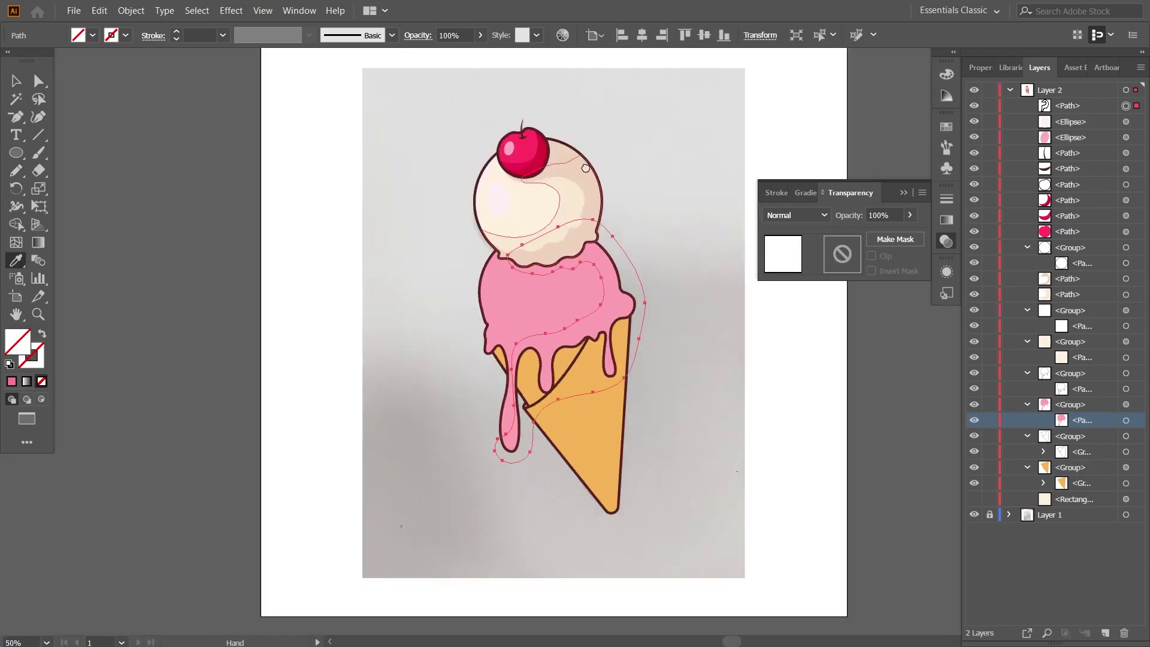
{"action": "left_click_drag", "start_coordinate": [592, 154], "coordinate": [437, 295]}
{"action": "left_click", "coordinate": [224, 175]}
{"action": "scroll", "coordinate": [567, 419], "scroll_direction": "down", "scroll_amount": 4}
{"action": "key", "text": "v"}
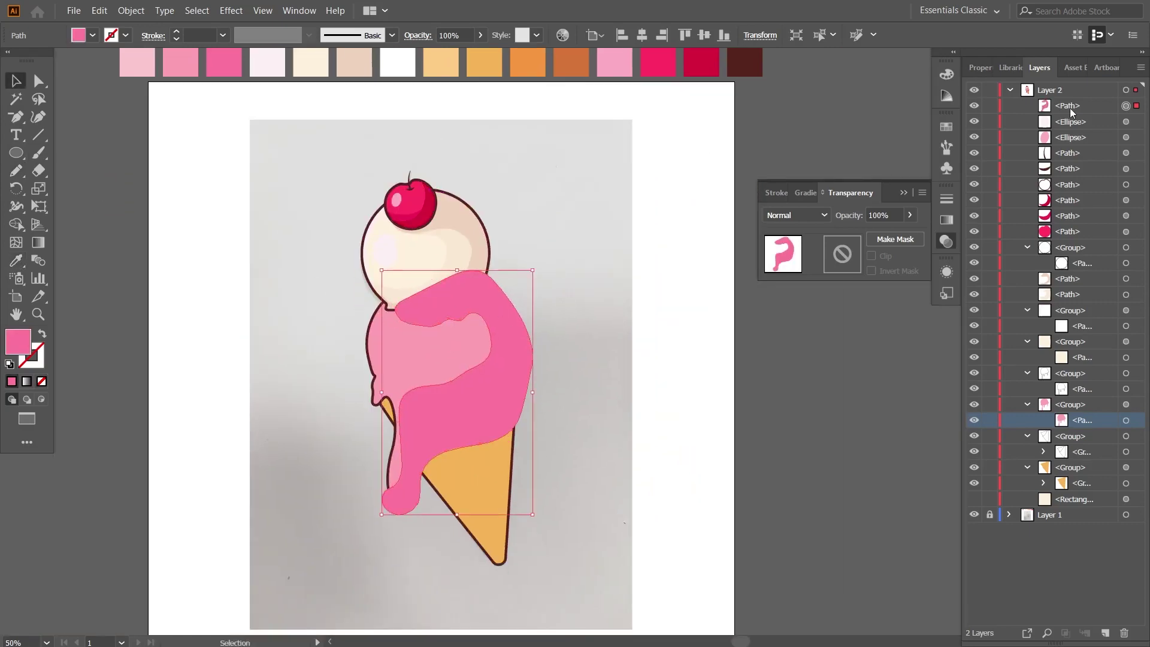
{"action": "left_click_drag", "start_coordinate": [1062, 113], "coordinate": [1091, 412]}
Deselect the pink drip group and zoom onto the strawberry scoop.
{"action": "left_click", "coordinate": [367, 411], "text": "shift"}
{"action": "key", "text": "shift+m"}
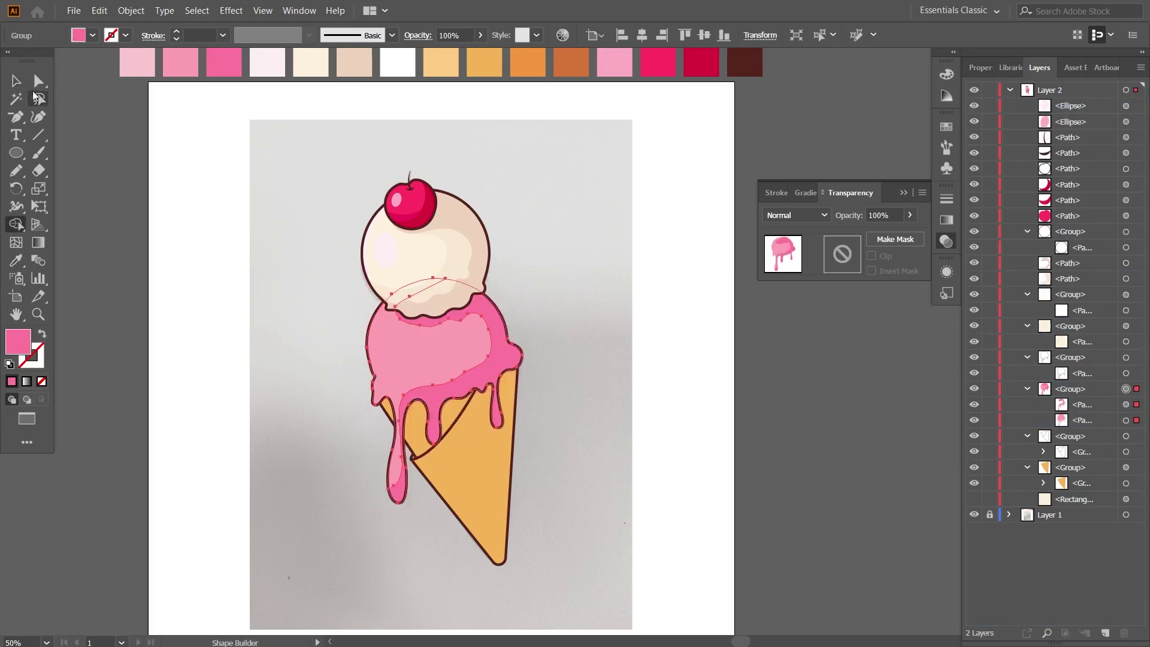
{"action": "key", "text": "v"}
{"action": "left_click", "coordinate": [685, 333]}
{"action": "scroll", "coordinate": [451, 447], "scroll_direction": "up", "scroll_amount": 1}
{"action": "left_click_drag", "start_coordinate": [556, 412], "coordinate": [584, 374]}
{"action": "scroll", "coordinate": [584, 374], "scroll_direction": "down", "scroll_amount": 1}
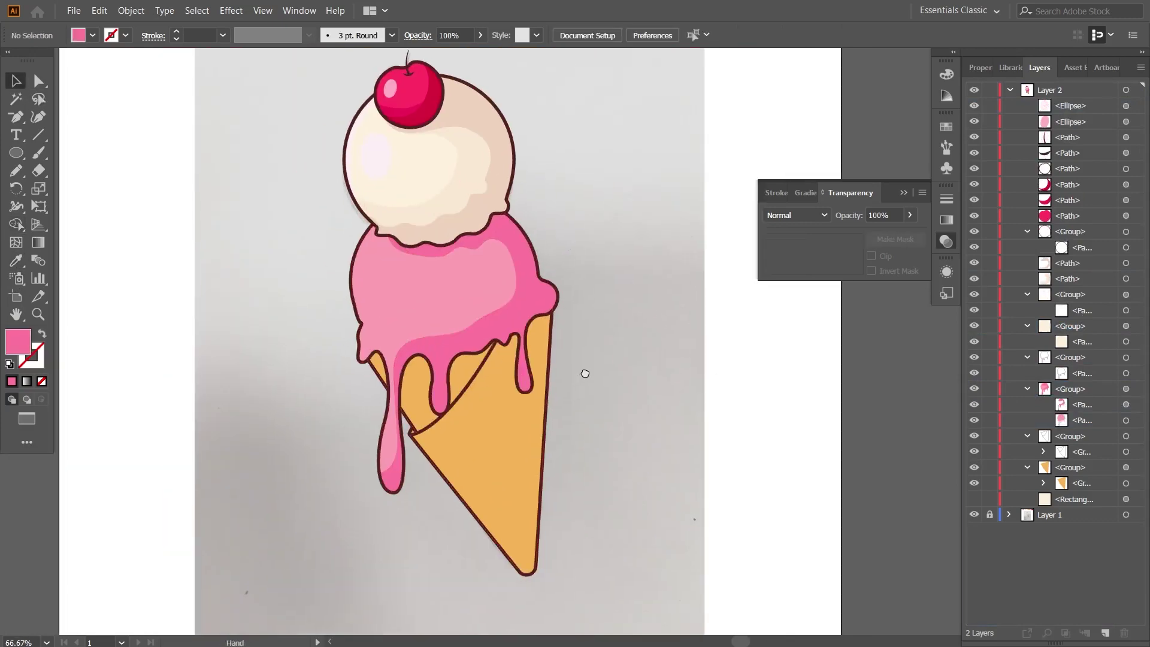
{"action": "scroll", "coordinate": [562, 386], "scroll_direction": "up", "scroll_amount": 2}
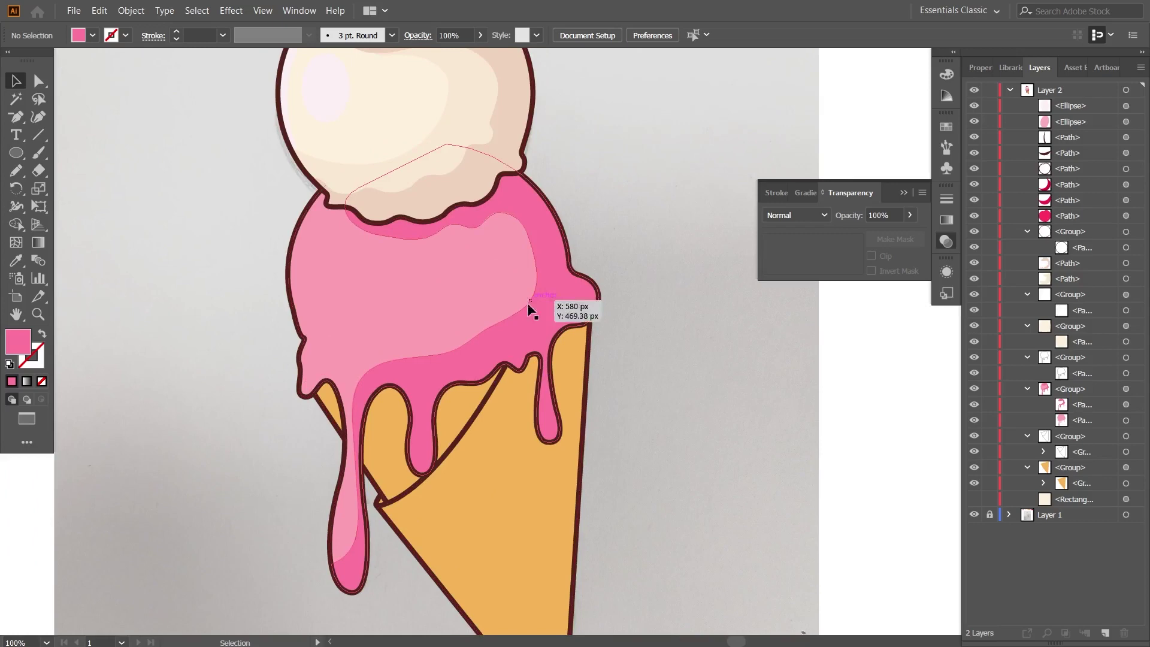
Draw a drip-pink blob at the scoop's left edge and trim it with the Shape Builder.
{"action": "left_click", "coordinate": [16, 170]}
{"action": "key", "text": "ctrl+plus"}
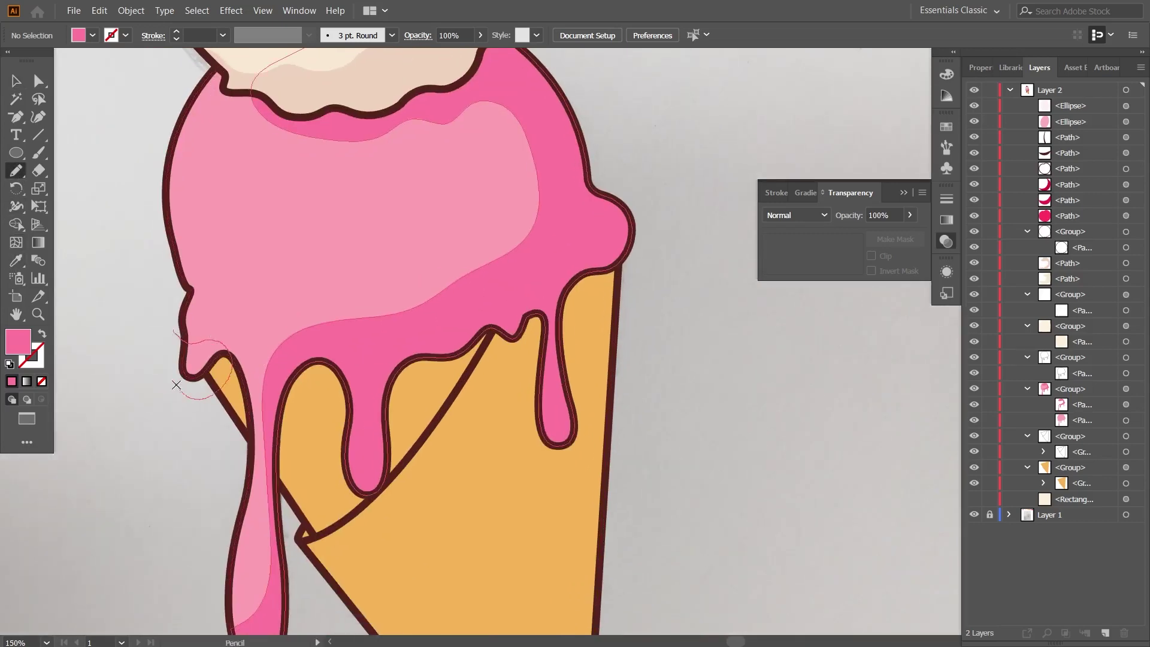
{"action": "left_click_drag", "start_coordinate": [184, 394], "coordinate": [173, 342]}
{"action": "key", "text": "i"}
{"action": "left_click", "coordinate": [366, 367]}
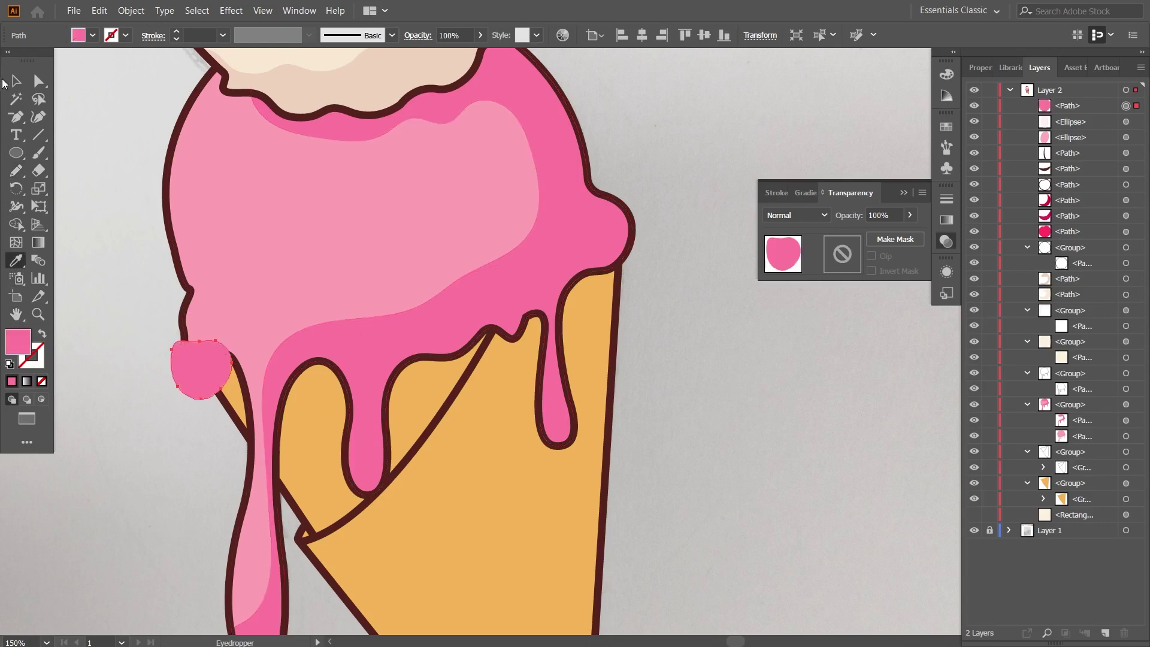
{"action": "key", "text": "v"}
{"action": "left_click", "coordinate": [280, 257], "text": "shift"}
{"action": "key", "text": "shift+m"}
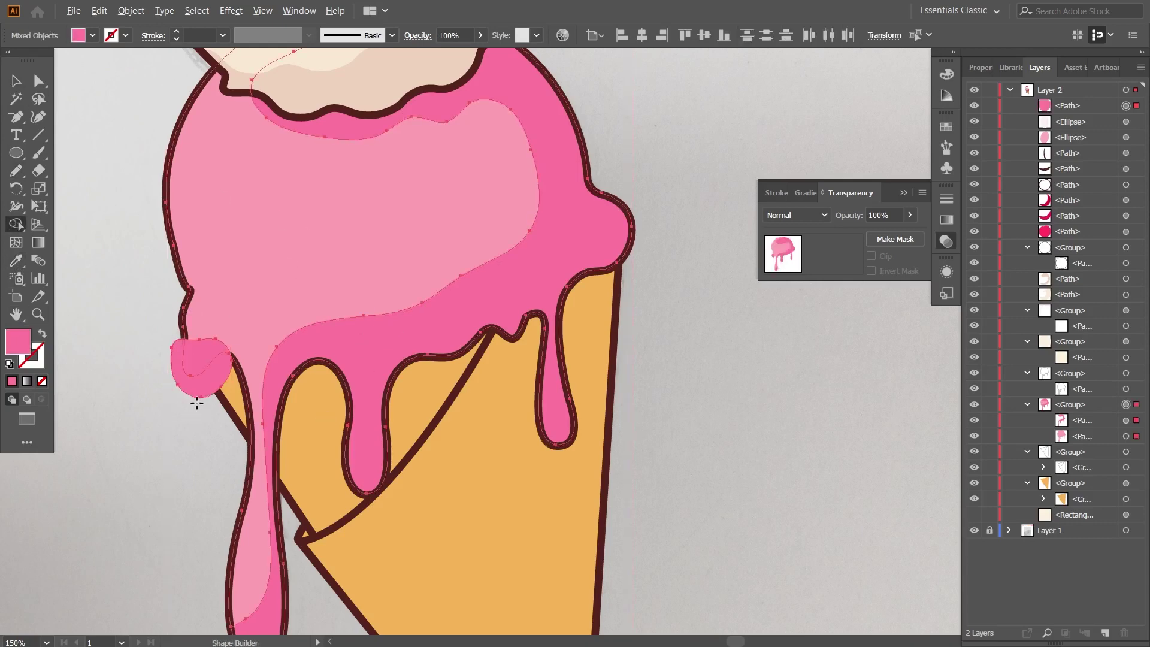
{"action": "left_click", "coordinate": [196, 392], "text": "alt"}
Undo the trim and delete the leftover blob outline.
{"action": "key", "text": "v"}
{"action": "key", "text": "ctrl+z"}
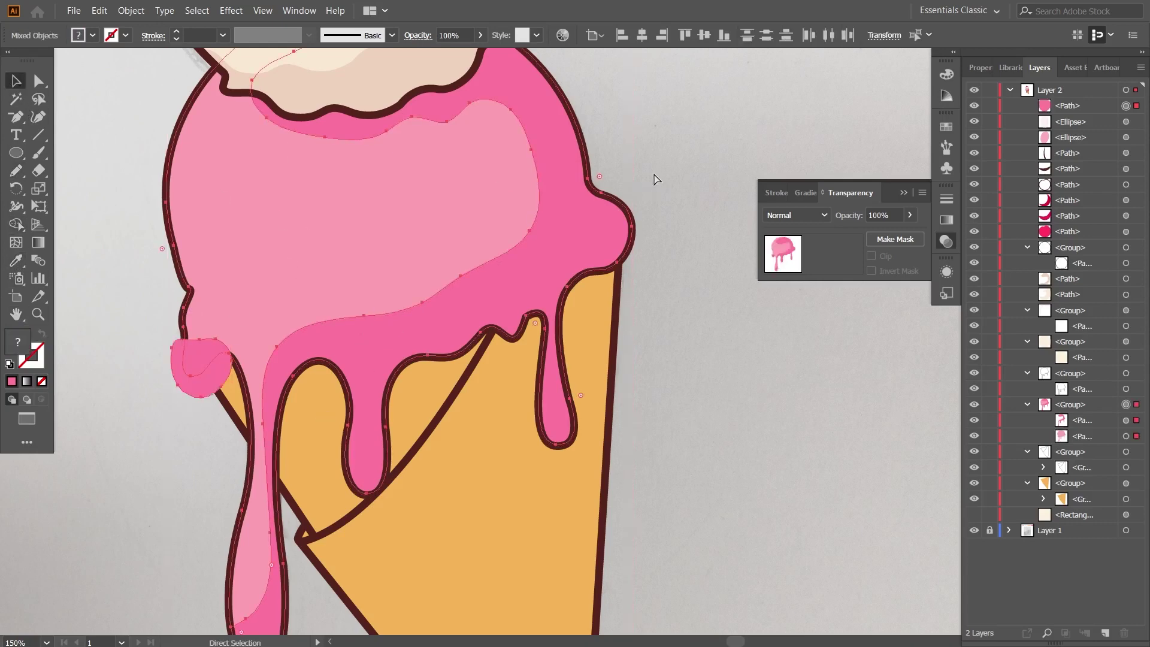
{"action": "key", "text": "ctrl+z"}
{"action": "left_click", "coordinate": [203, 415]}
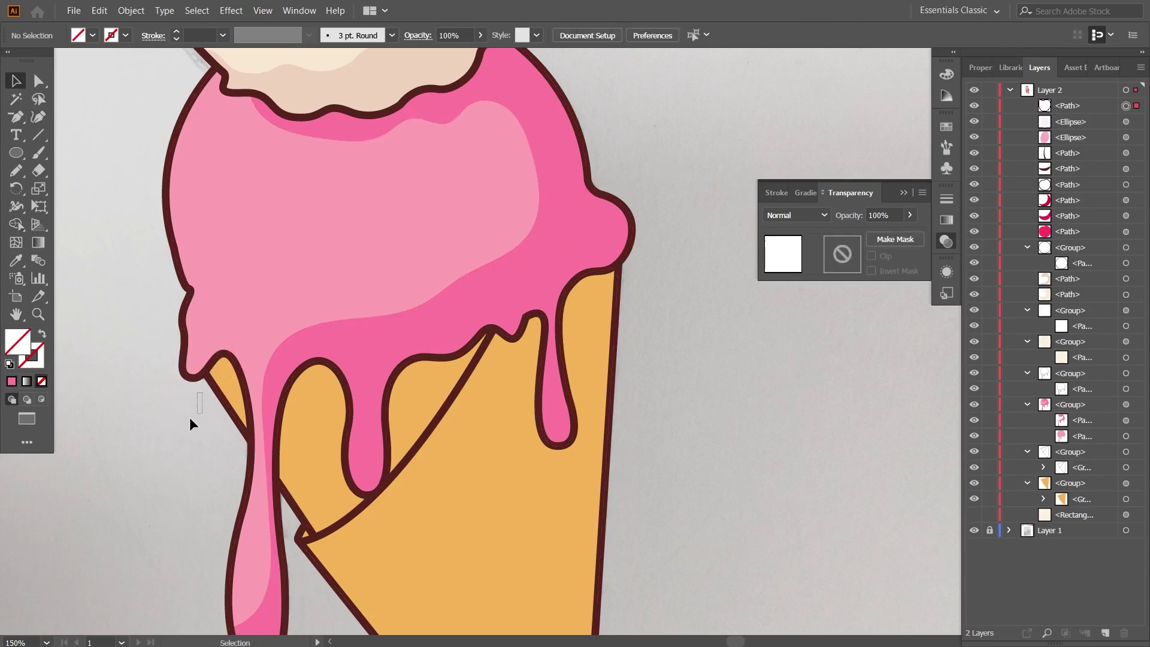
{"action": "left_click", "coordinate": [191, 397]}
{"action": "key", "text": "n"}
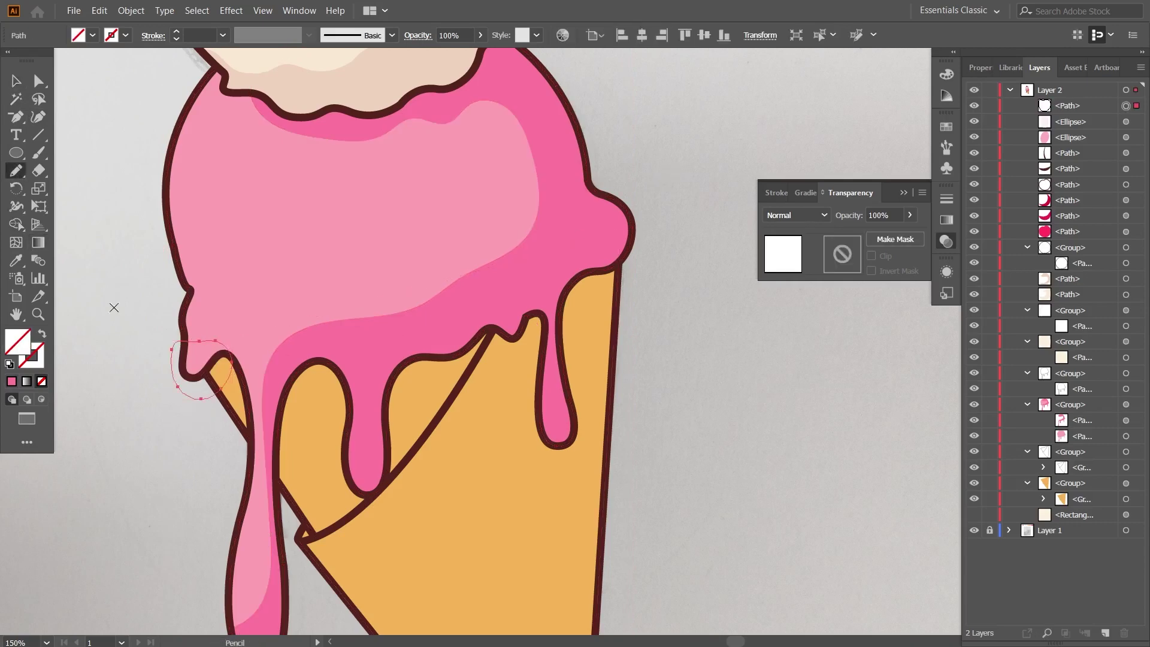
{"action": "key", "text": "v"}
{"action": "key", "text": "Delete"}
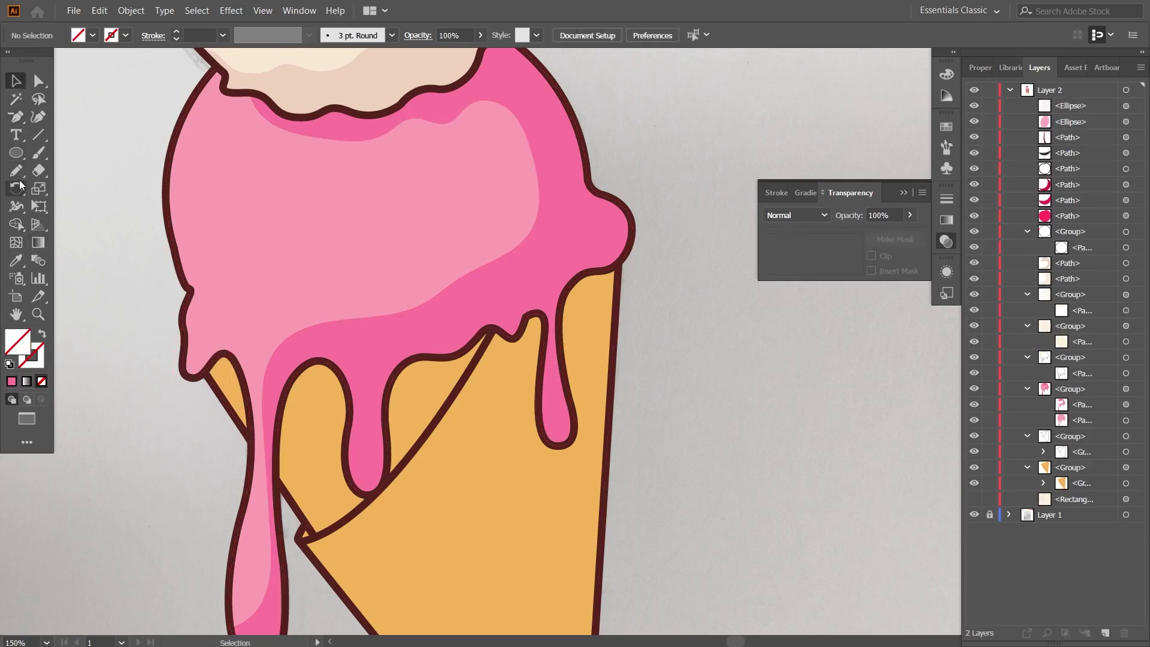
Draw a new small drip on the scoop's left edge filled with the drip pink.
{"action": "left_click", "coordinate": [18, 175]}
{"action": "key", "text": "ctrl+plus"}
{"action": "mouse_move", "coordinate": [186, 346]}
{"action": "left_mouse_down"}
{"action": "mouse_move", "coordinate": [211, 273]}
{"action": "mouse_move", "coordinate": [216, 284]}
{"action": "left_mouse_up"}
{"action": "key", "text": "i"}
{"action": "left_click", "coordinate": [362, 308]}
{"action": "key", "text": "v"}
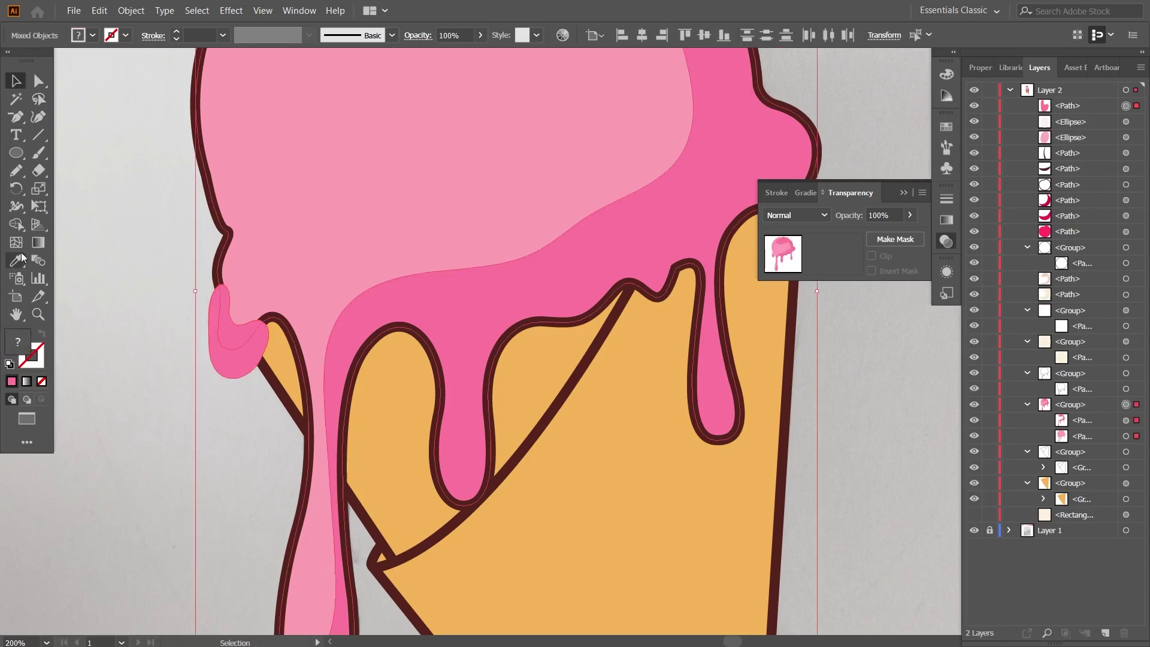
Move the new small drip into the pink drip group in Layers.
{"action": "left_click", "coordinate": [236, 344], "text": "shift"}
{"action": "left_click", "coordinate": [63, 144]}
{"action": "left_click", "coordinate": [237, 317]}
{"action": "left_click_drag", "start_coordinate": [1067, 105], "coordinate": [1079, 412]}
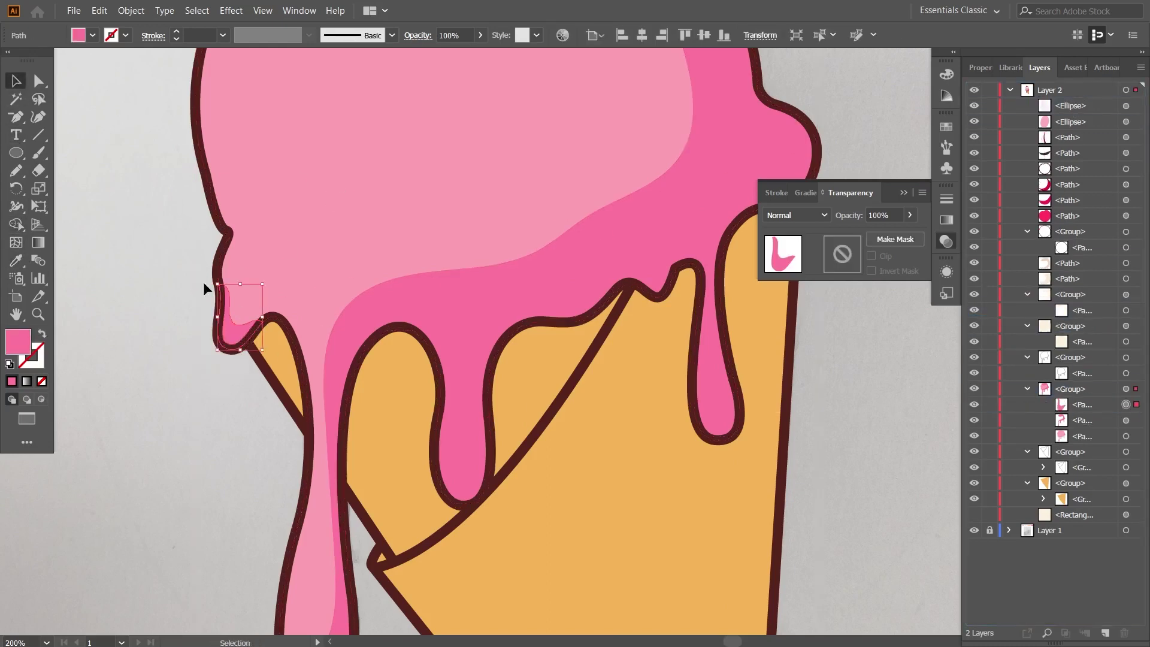
{"action": "key", "text": "ctrl+shift+a"}
{"action": "key", "text": "ctrl+minus"}
{"action": "key", "text": "ctrl+minus"}
{"action": "left_click", "coordinate": [16, 171]}
Check the Pencil tool settings and discard a trial shading stroke.
{"action": "double_click", "coordinate": [15, 172]}
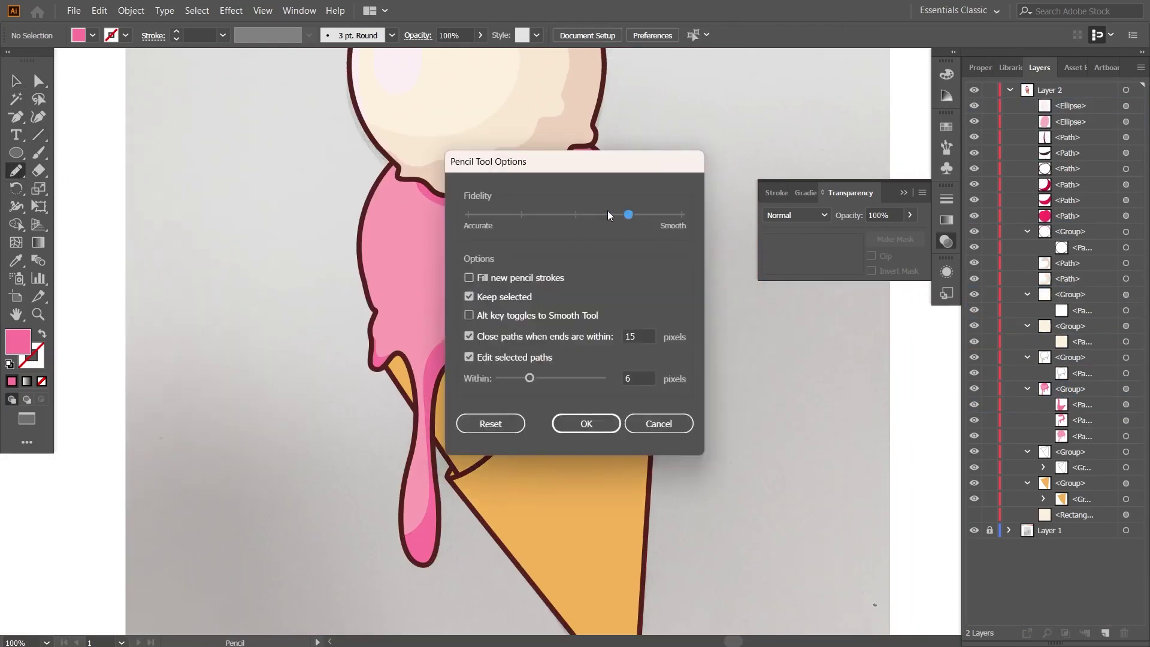
{"action": "key", "text": "Return"}
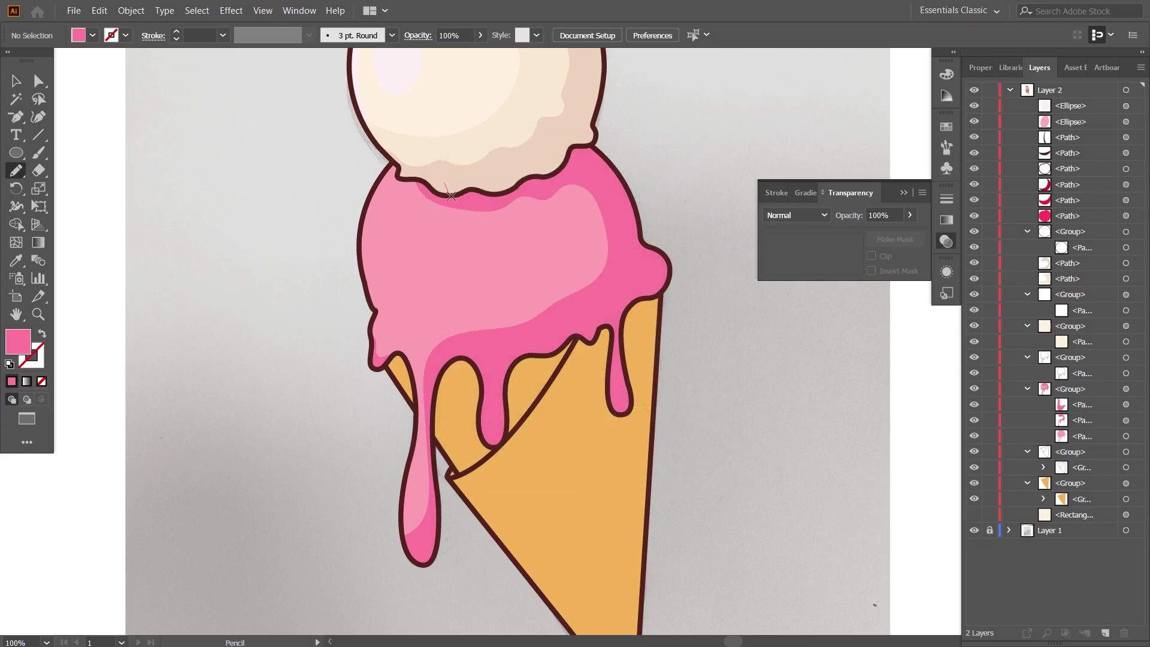
{"action": "left_click_drag", "start_coordinate": [623, 398], "coordinate": [674, 362]}
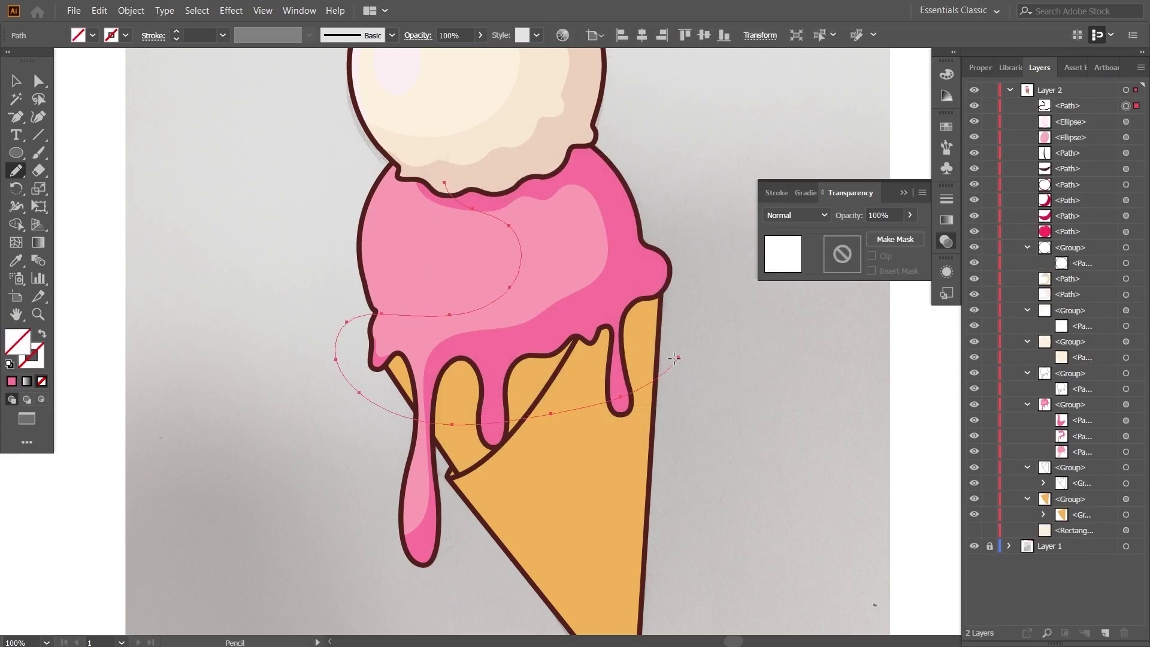
{"action": "key", "text": "ctrl+z"}
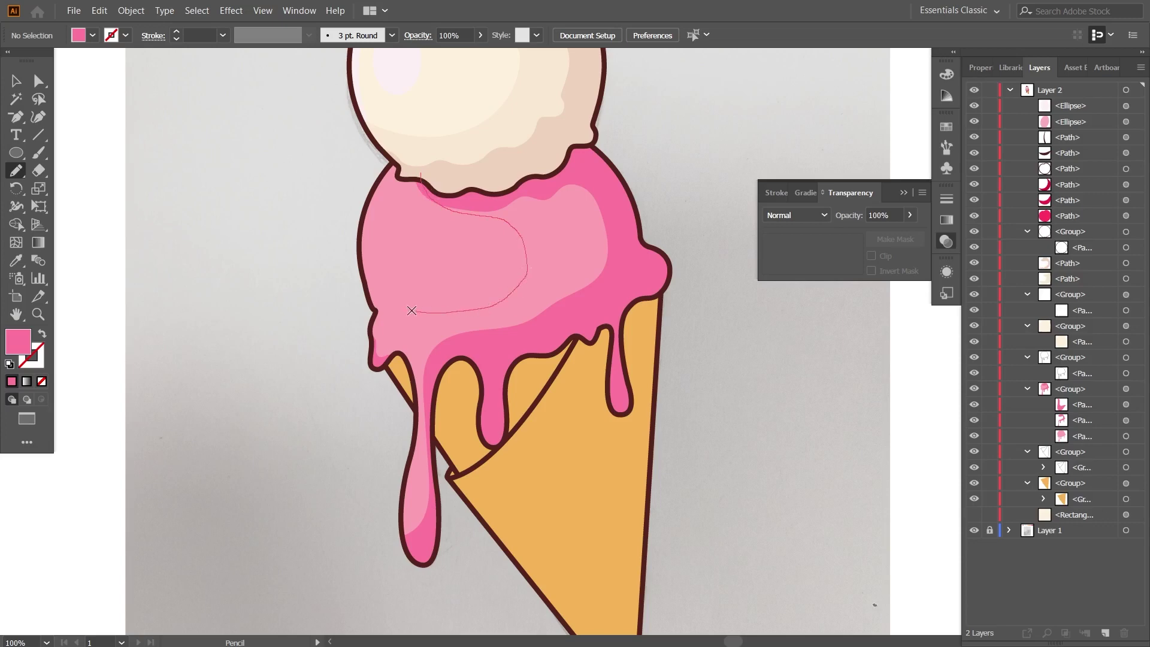
Draw a large shading shape over the scoop and drips, filled lighter pink FC759D.
{"action": "left_click_drag", "start_coordinate": [459, 131], "coordinate": [452, 154]}
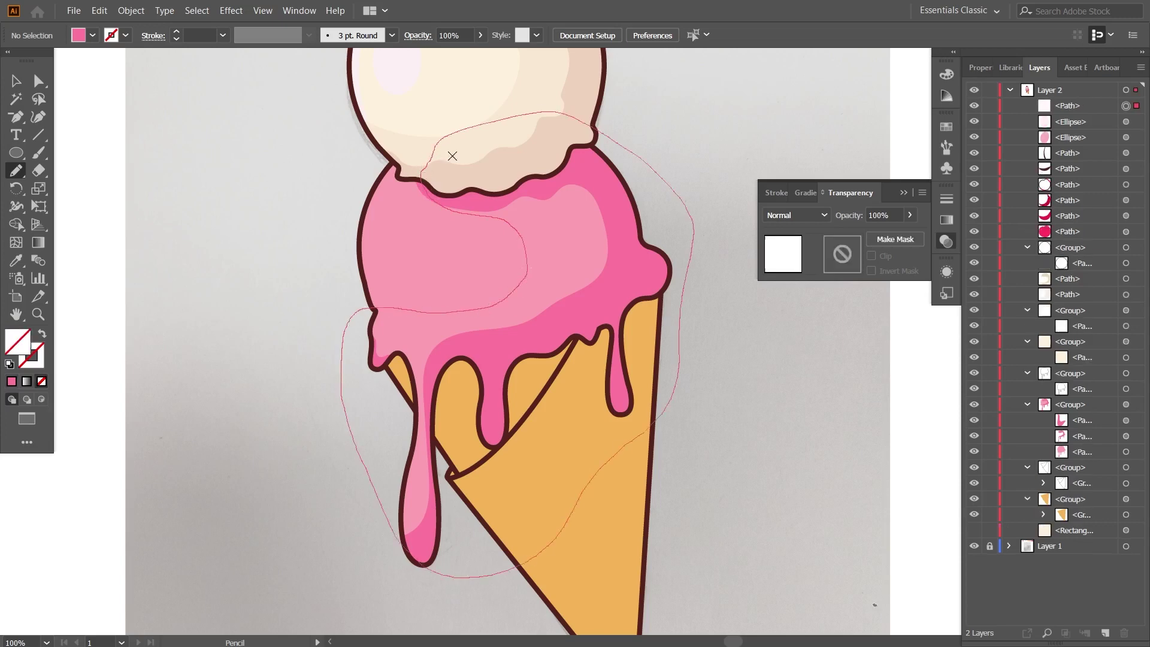
{"action": "left_click", "coordinate": [16, 260]}
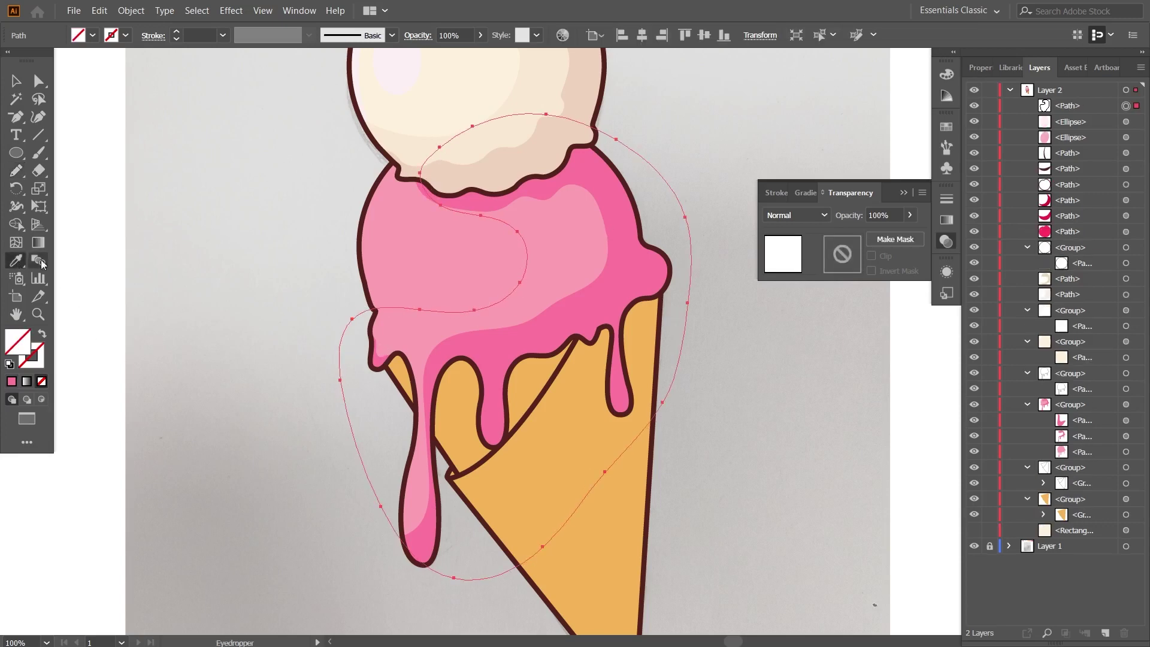
{"action": "left_click", "coordinate": [600, 221]}
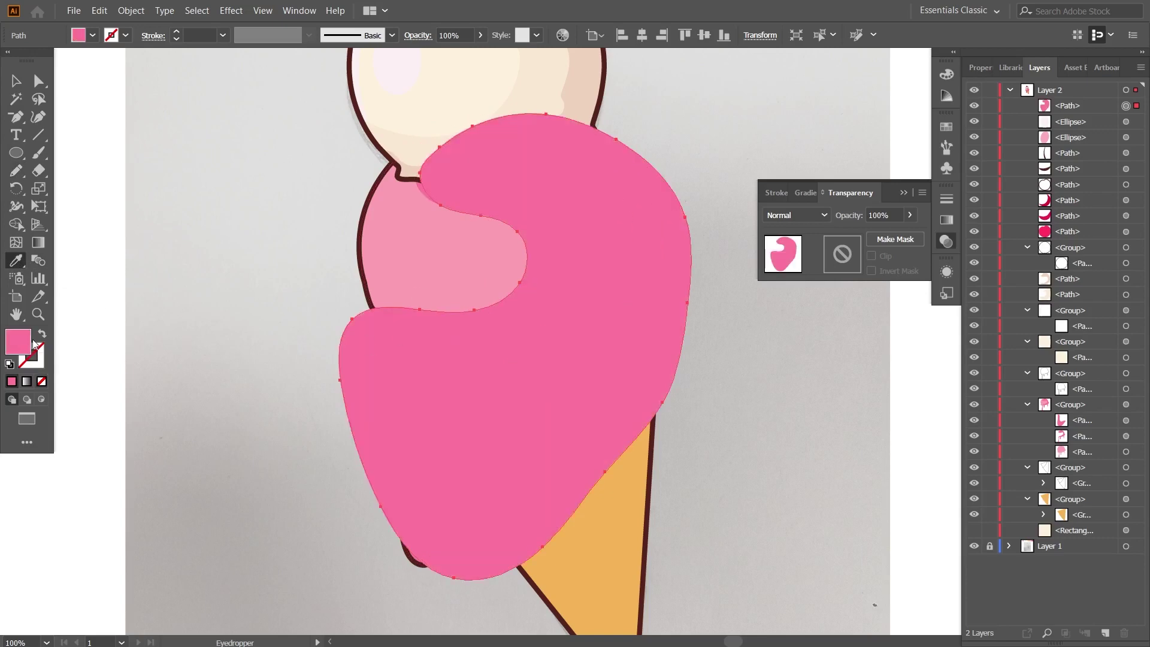
{"action": "double_click", "coordinate": [21, 343]}
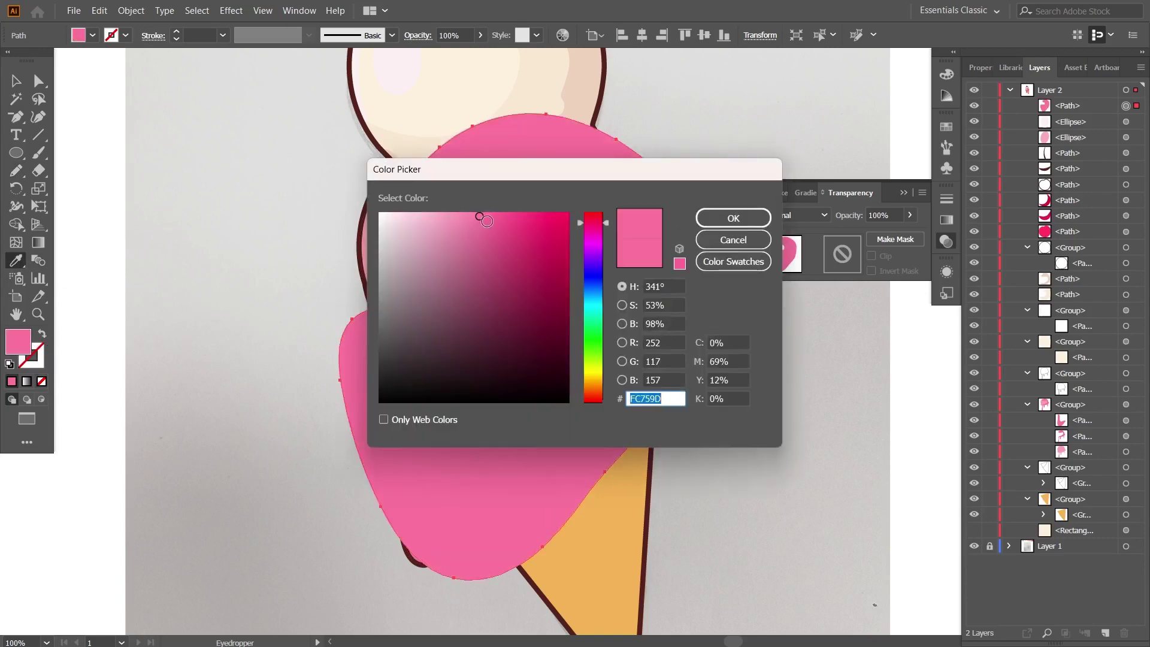
{"action": "left_click", "coordinate": [733, 218]}
Trim the shading to the drip shapes and move it into the drip group.
{"action": "left_click", "coordinate": [16, 80]}
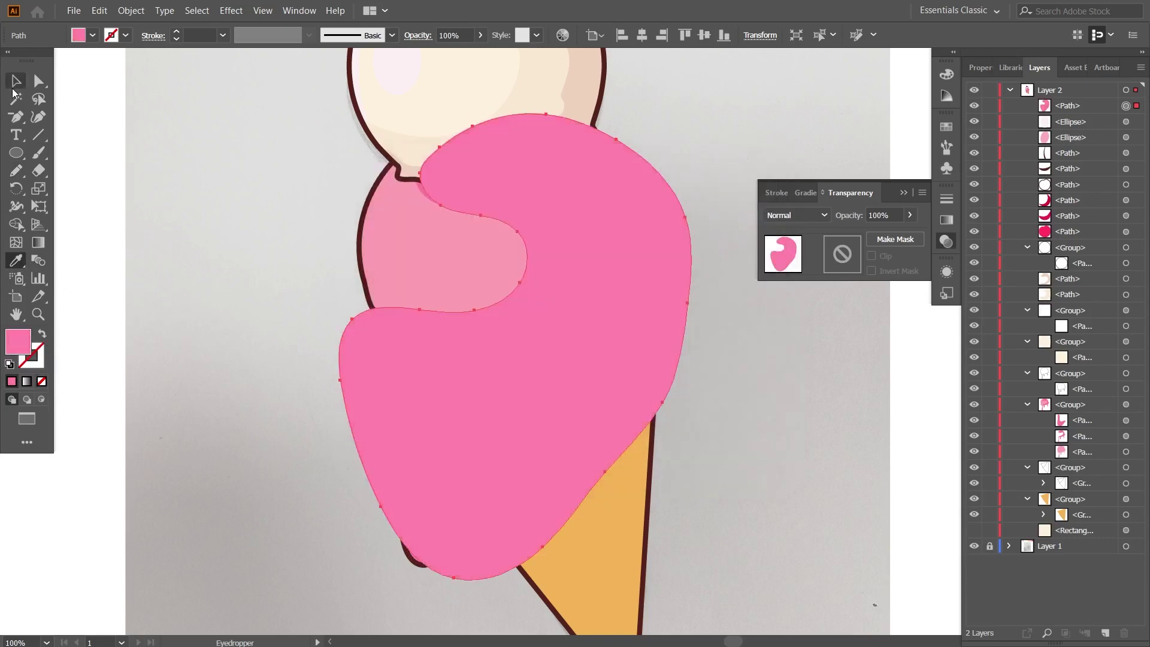
{"action": "key", "text": "ctrl+7"}
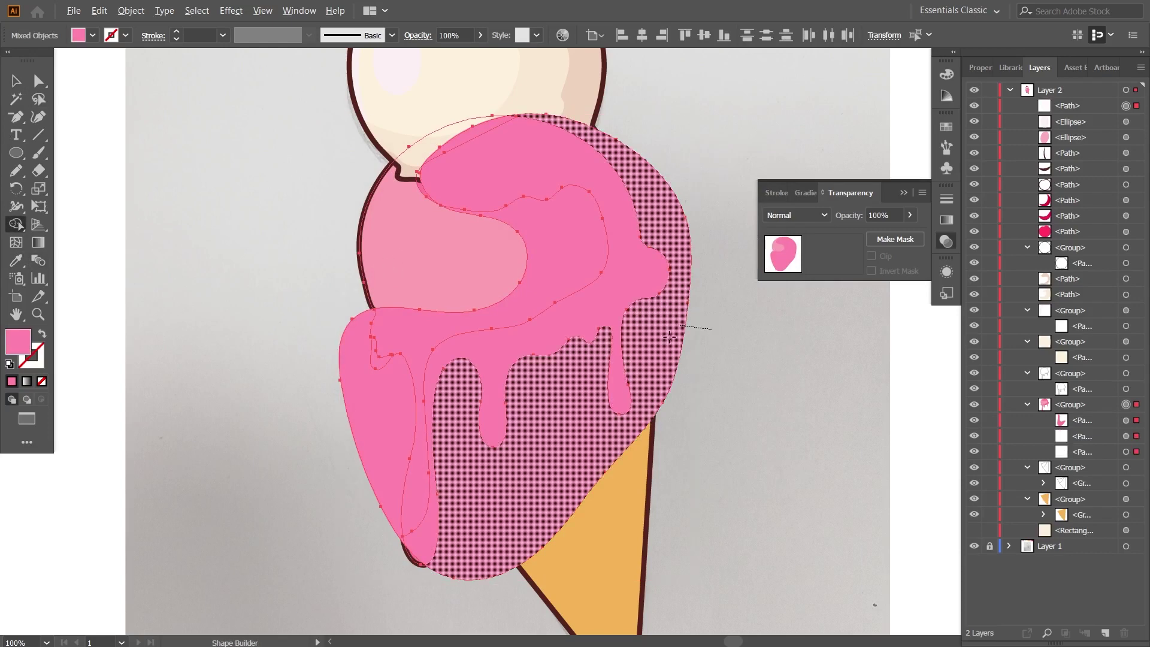
{"action": "left_click", "coordinate": [574, 246]}
{"action": "left_click_drag", "start_coordinate": [1068, 105], "coordinate": [1077, 446]}
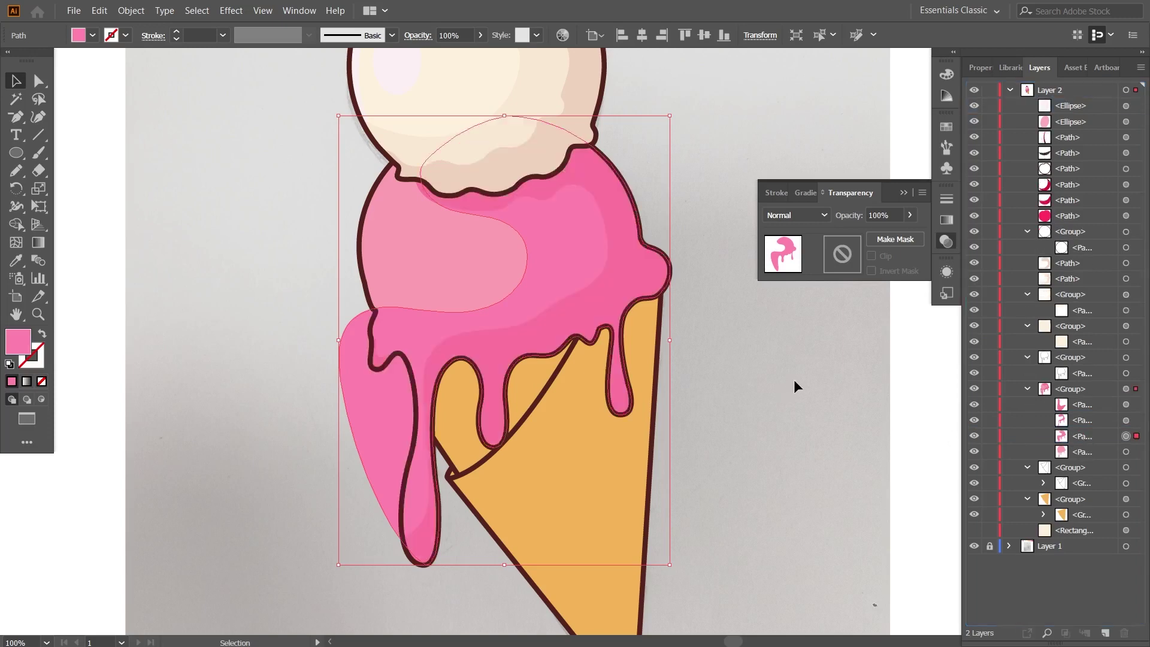
Place the shading in the drip group and remove its lobe sticking out left.
{"action": "left_click", "coordinate": [789, 393]}
{"action": "scroll", "coordinate": [789, 394], "scroll_direction": "up", "scroll_amount": 1}
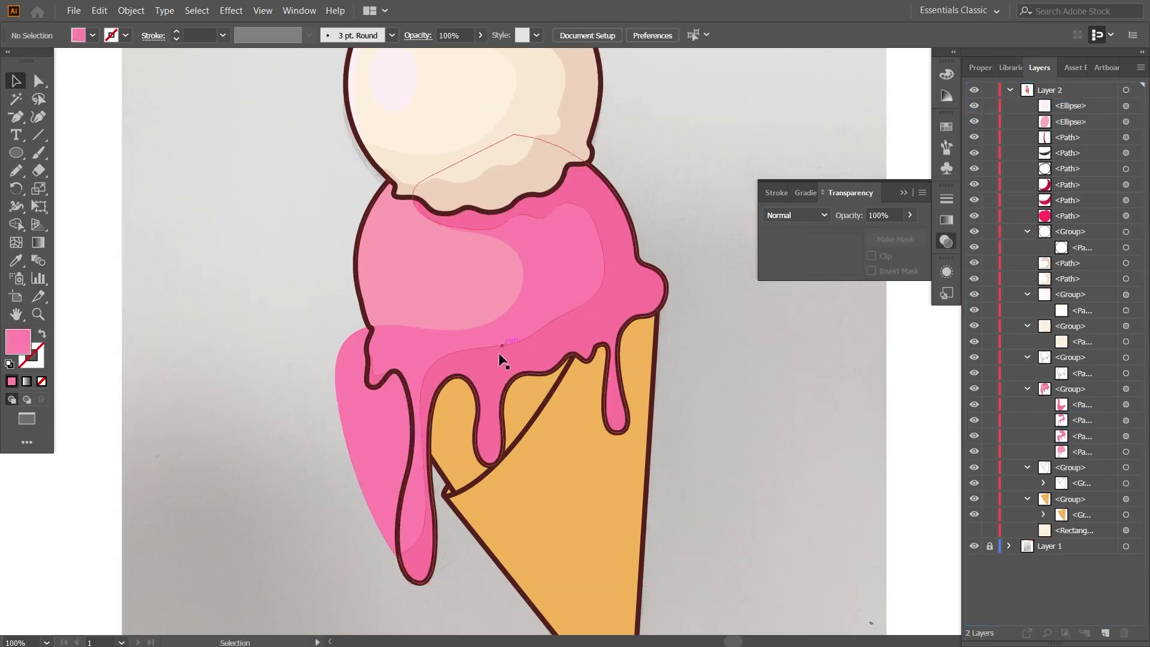
{"action": "left_click", "coordinate": [344, 378]}
{"action": "key", "text": "shift+m"}
{"action": "left_click", "coordinate": [345, 431], "text": "alt"}
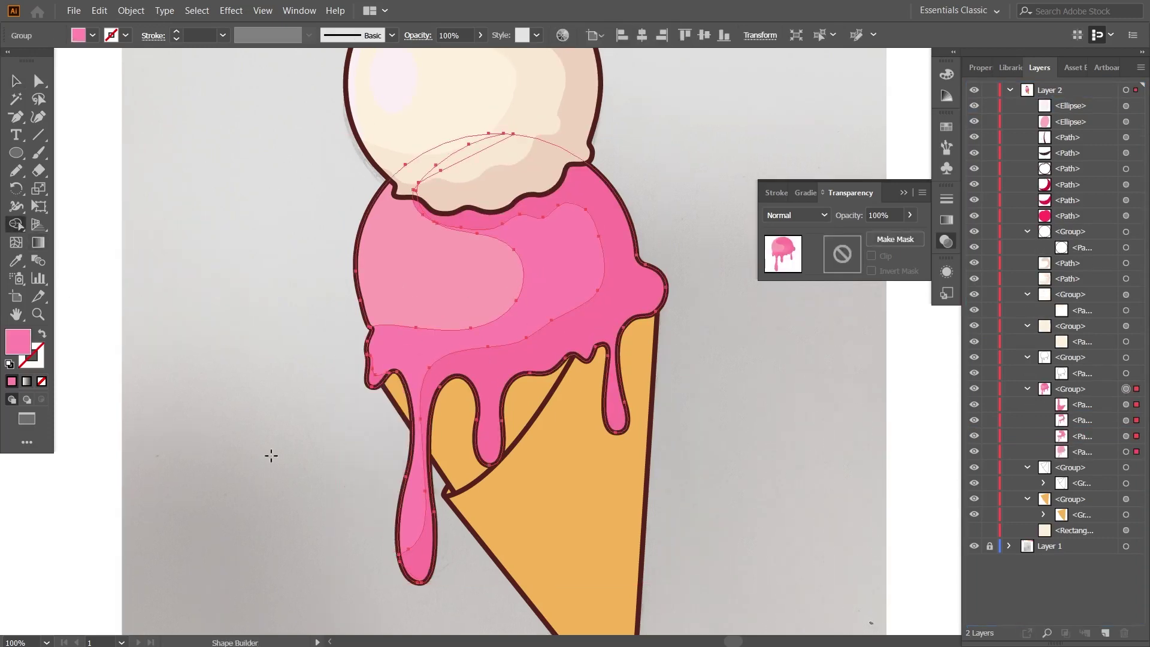
{"action": "key", "text": "v"}
{"action": "left_click", "coordinate": [803, 393]}
{"action": "left_click_drag", "start_coordinate": [804, 393], "coordinate": [708, 375]}
{"action": "scroll", "coordinate": [708, 376], "scroll_direction": "up", "scroll_amount": 3}
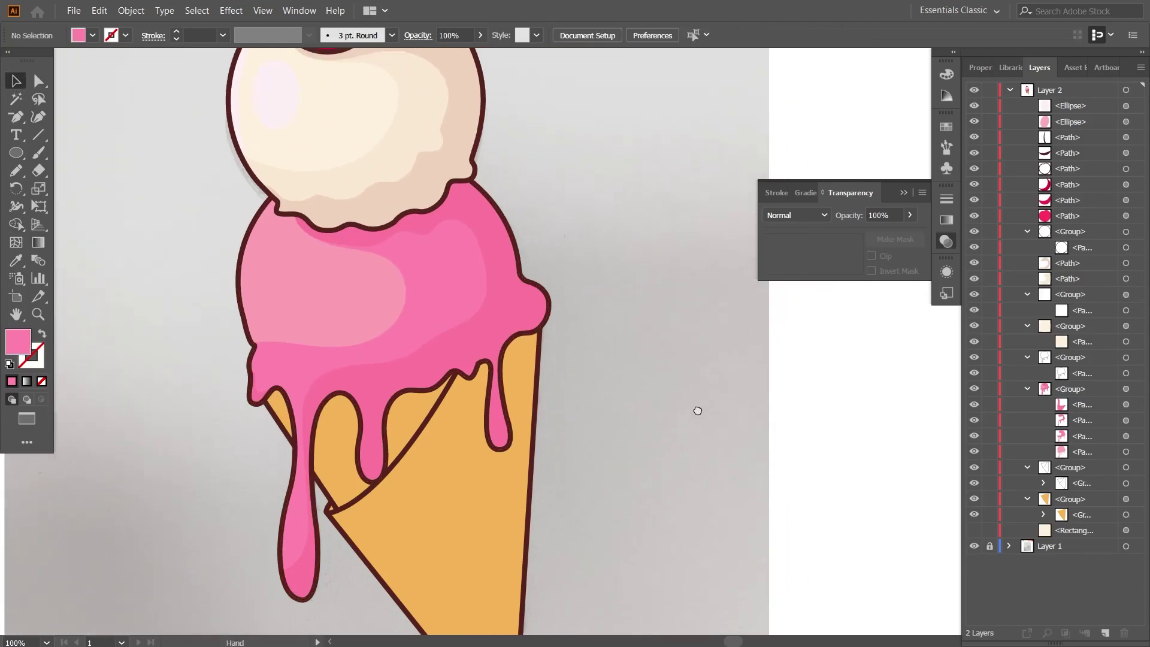
{"action": "key", "text": "ctrl+minus"}
{"action": "scroll", "coordinate": [683, 395], "scroll_direction": "up", "scroll_amount": 2}
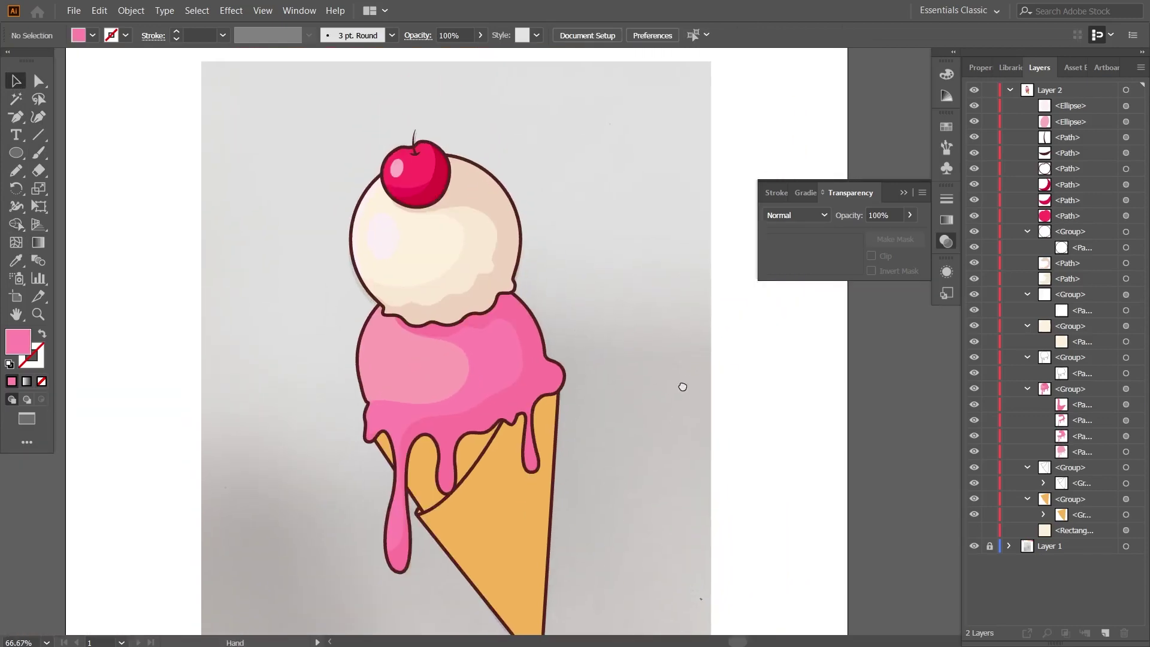
Copy the bottom drip shape, paste it in front, and offset it down-right as a shadow.
{"action": "left_click", "coordinate": [543, 382]}
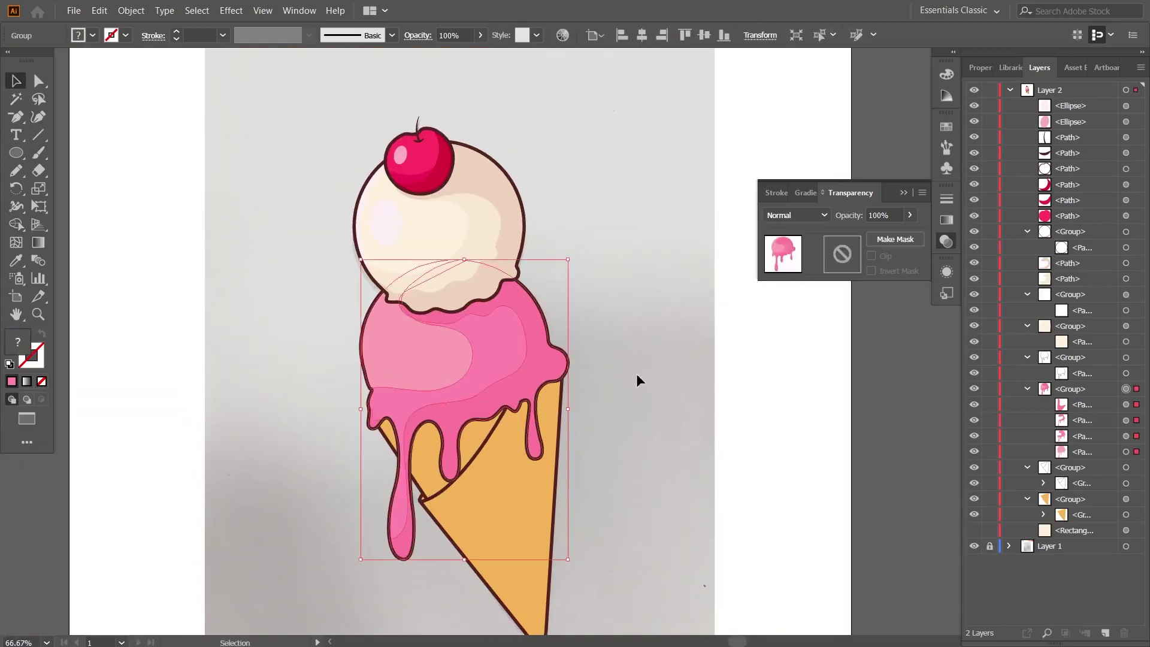
{"action": "left_click", "coordinate": [1126, 453]}
{"action": "left_click", "coordinate": [99, 10]}
{"action": "left_click", "coordinate": [119, 81]}
{"action": "left_click", "coordinate": [100, 10]}
{"action": "left_click", "coordinate": [158, 113]}
{"action": "left_click", "coordinate": [100, 10]}
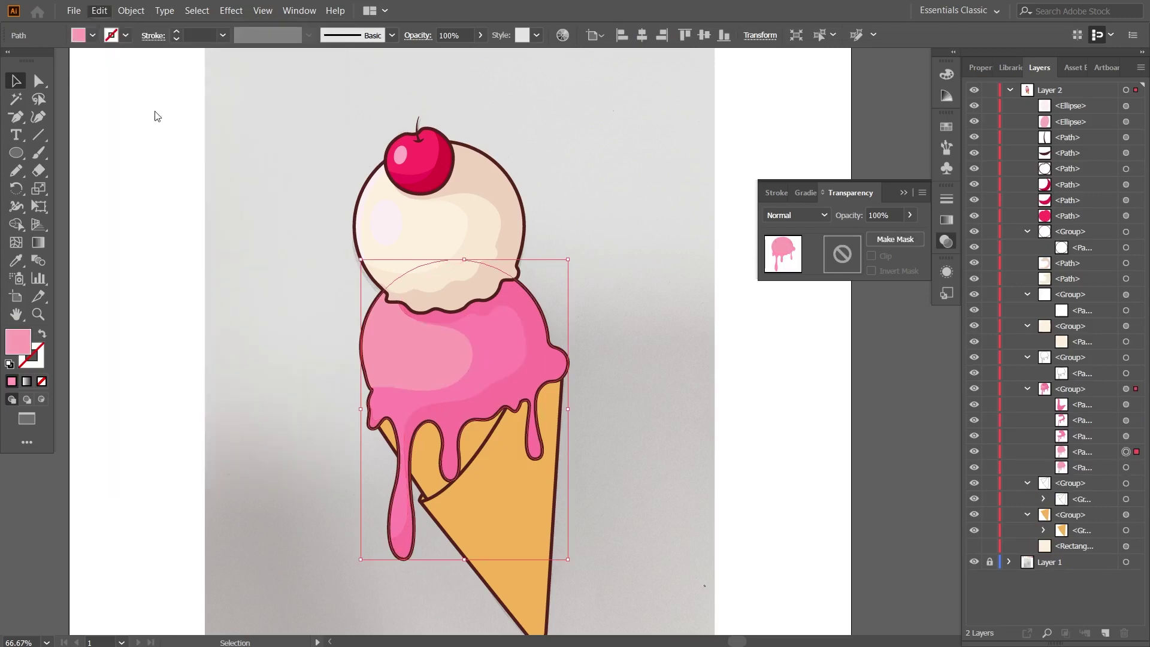
{"action": "left_click", "coordinate": [132, 111]}
{"action": "left_click_drag", "start_coordinate": [401, 343], "coordinate": [410, 357]}
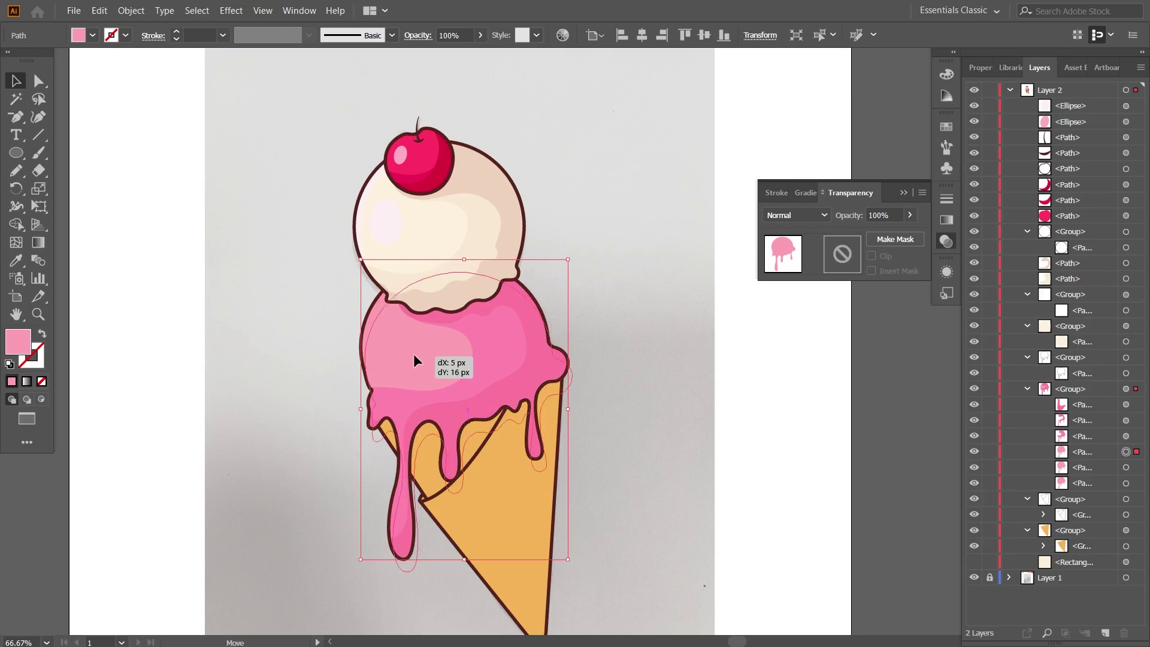
{"action": "left_click_drag", "start_coordinate": [411, 355], "coordinate": [409, 354]}
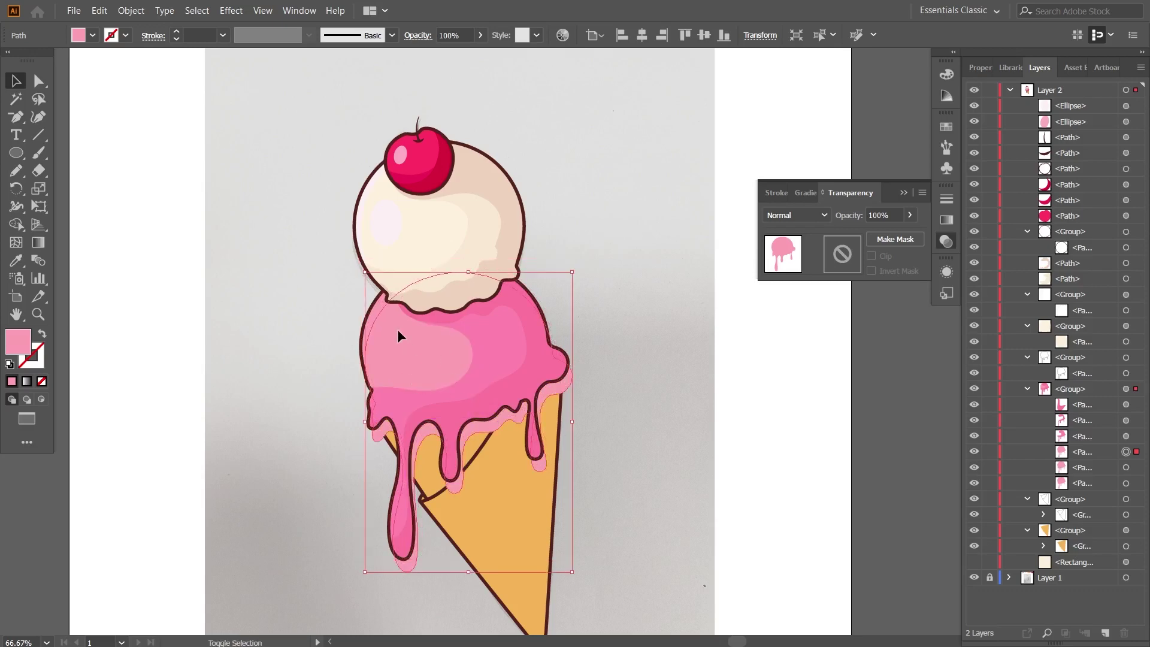
Select the pink drip paths and merge the scoop regions with the Shape Builder.
{"action": "left_click", "coordinate": [416, 340]}
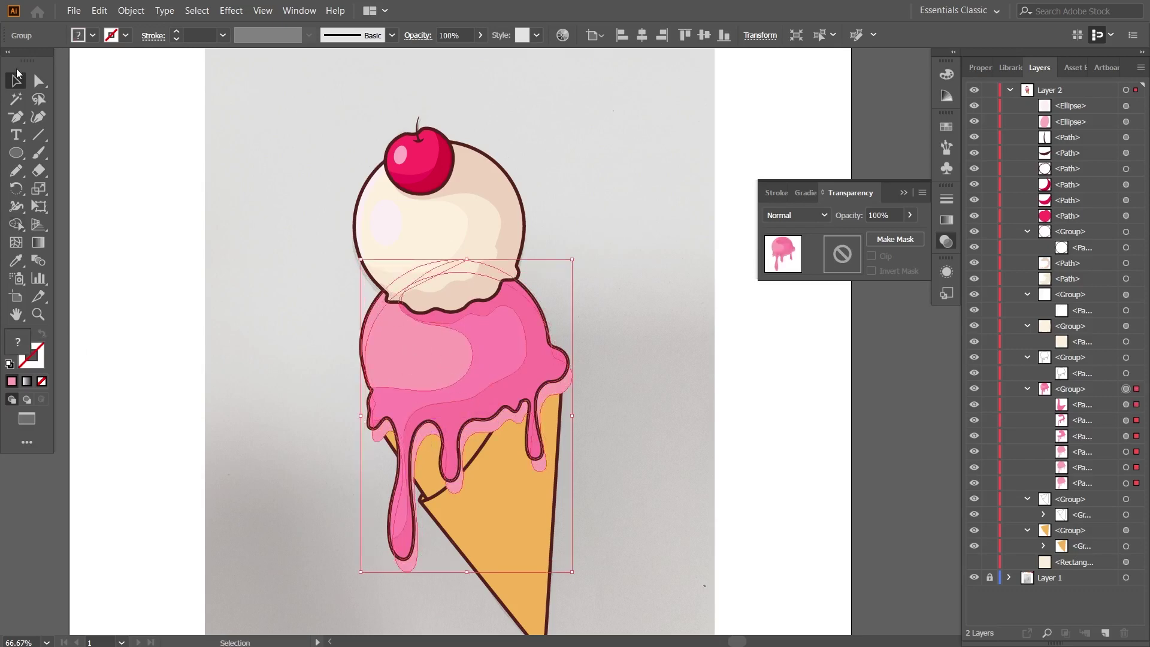
{"action": "left_click", "coordinate": [733, 363]}
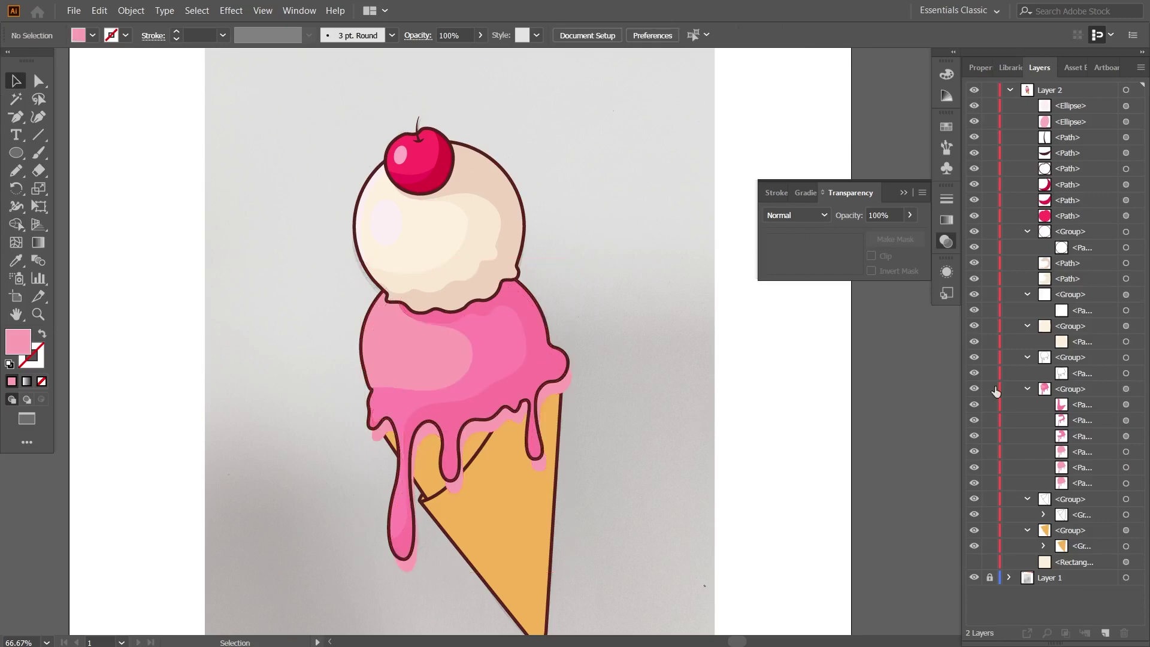
{"action": "left_click", "coordinate": [1129, 467]}
{"action": "key", "text": "shift+m"}
{"action": "left_click_drag", "start_coordinate": [578, 324], "coordinate": [540, 366]}
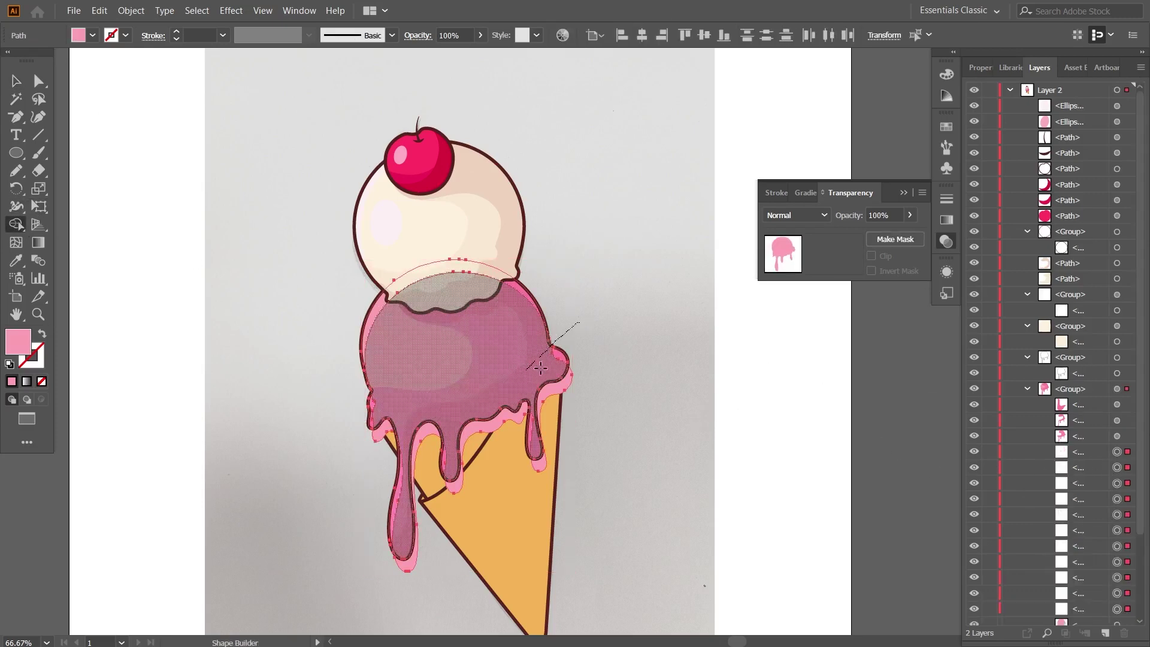
Merge the left drip region into the strawberry scoop and sample a lighter pink with the Eyedropper.
{"action": "mouse_move", "coordinate": [434, 411]}
{"action": "left_mouse_down"}
{"action": "mouse_move", "coordinate": [431, 475]}
{"action": "mouse_move", "coordinate": [445, 443]}
{"action": "mouse_move", "coordinate": [393, 458]}
{"action": "mouse_move", "coordinate": [371, 413]}
{"action": "left_mouse_up"}
{"action": "left_click", "coordinate": [16, 260]}
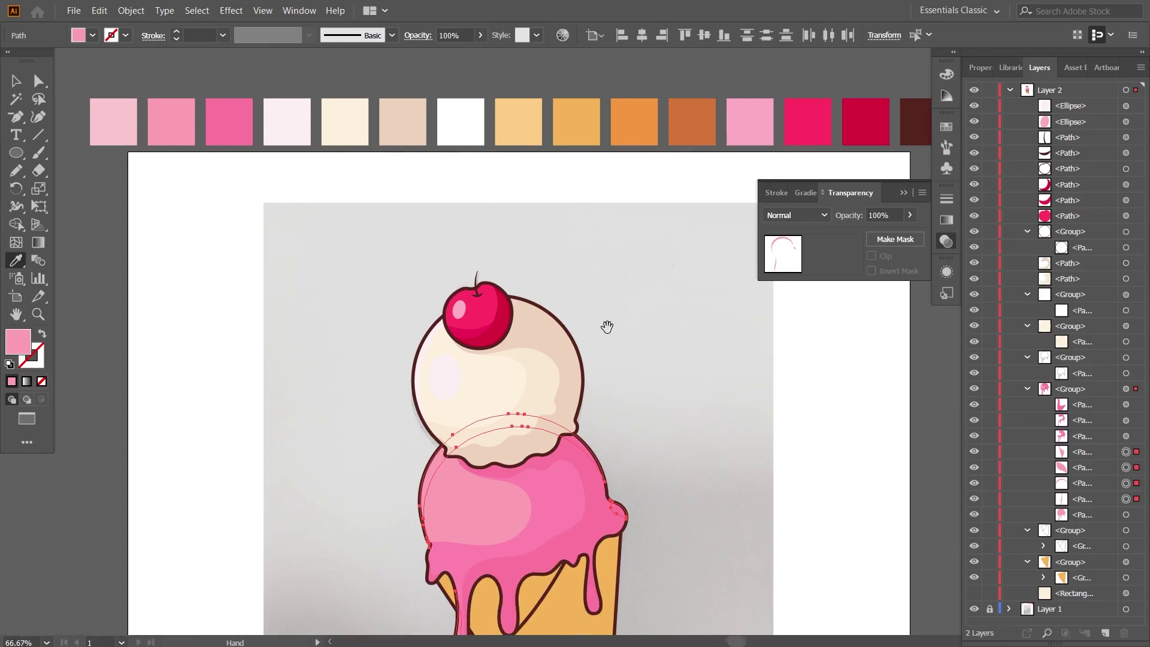
{"action": "left_click", "coordinate": [228, 175]}
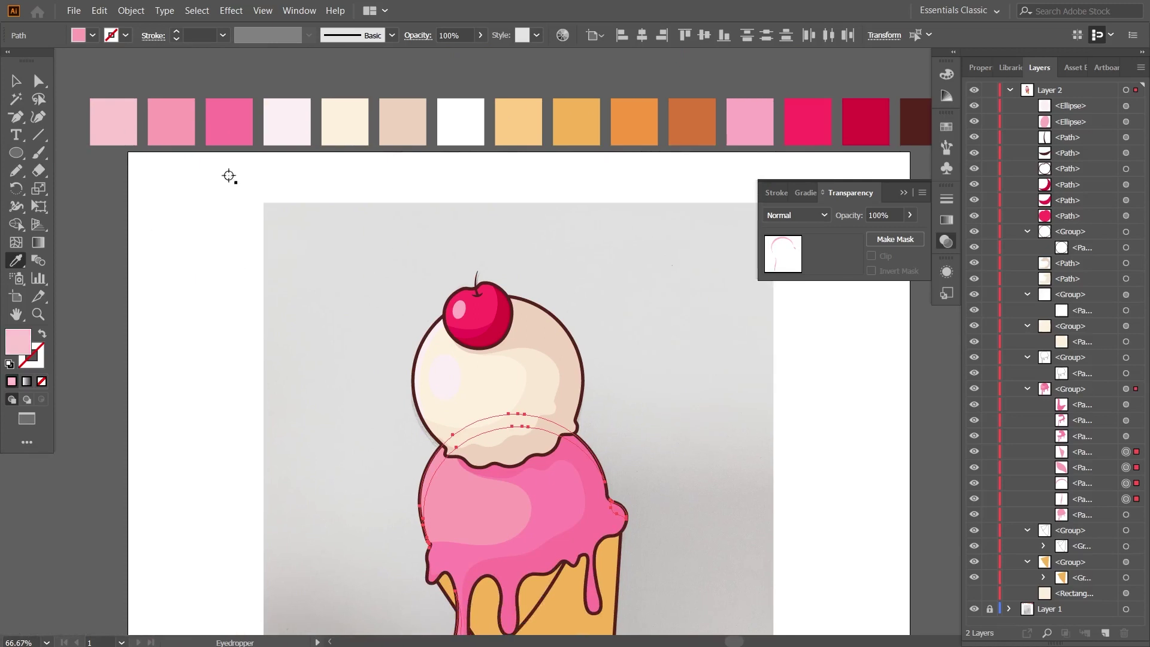
{"action": "left_click_drag", "start_coordinate": [377, 168], "coordinate": [367, 128]}
{"action": "left_click_drag", "start_coordinate": [433, 229], "coordinate": [435, 225]}
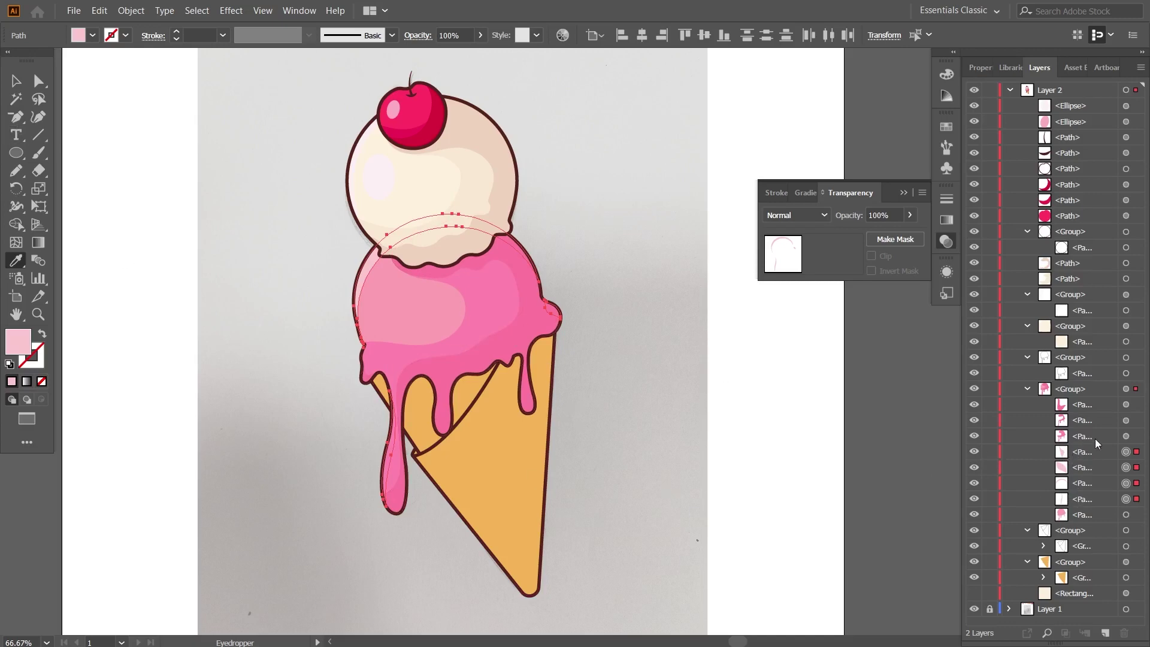
Restack the drip paths lower and move the thin white path above the drips in the pink group.
{"action": "left_click", "coordinate": [1120, 436]}
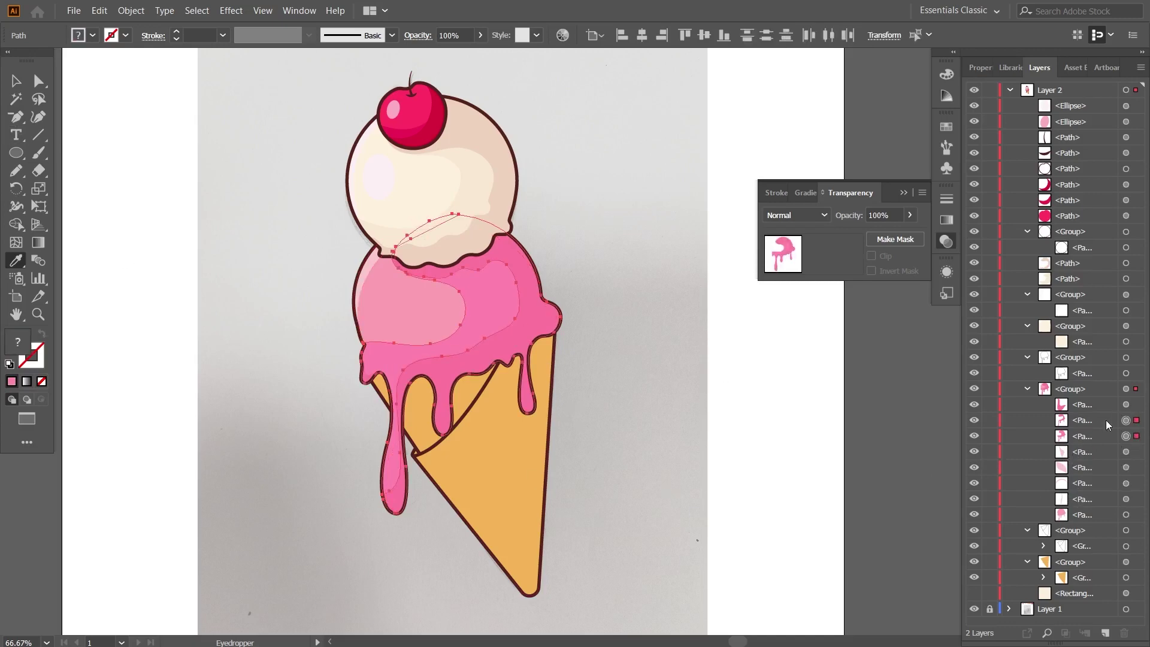
{"action": "left_click", "coordinate": [1126, 404], "text": "shift"}
{"action": "left_click_drag", "start_coordinate": [1102, 493], "coordinate": [1105, 488]}
{"action": "left_click_drag", "start_coordinate": [1106, 420], "coordinate": [1106, 490]}
{"action": "mouse_move", "coordinate": [1106, 404]}
{"action": "left_mouse_down"}
{"action": "mouse_move", "coordinate": [1108, 492]}
{"action": "mouse_move", "coordinate": [1102, 484]}
{"action": "left_mouse_up"}
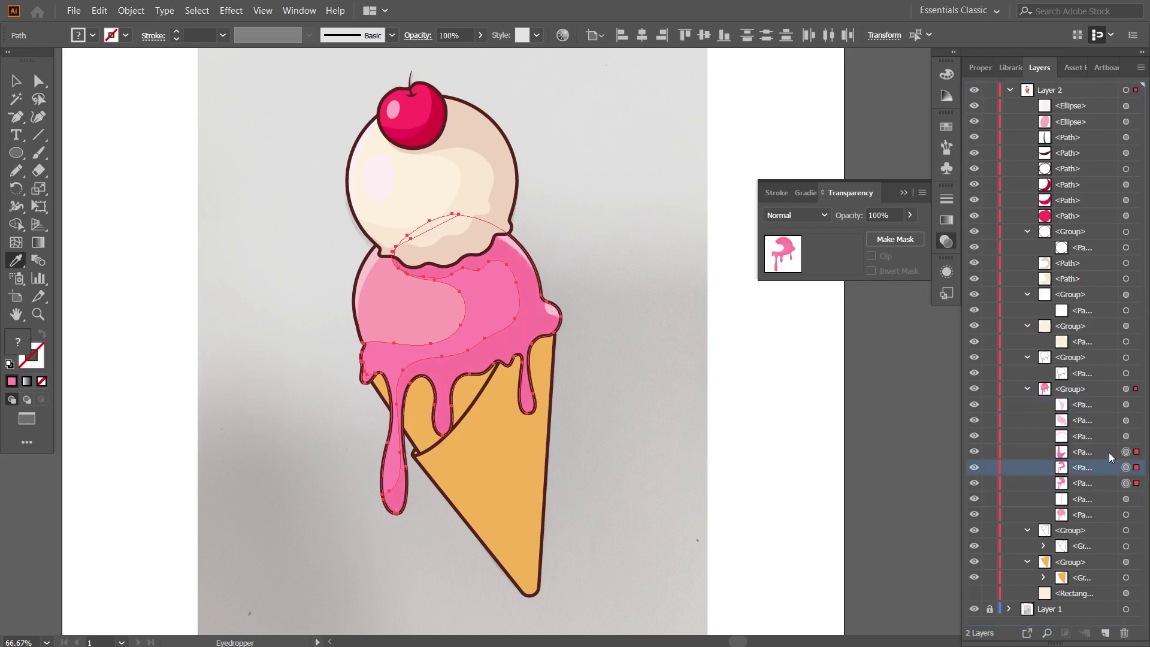
{"action": "left_click", "coordinate": [1108, 454], "text": "shift"}
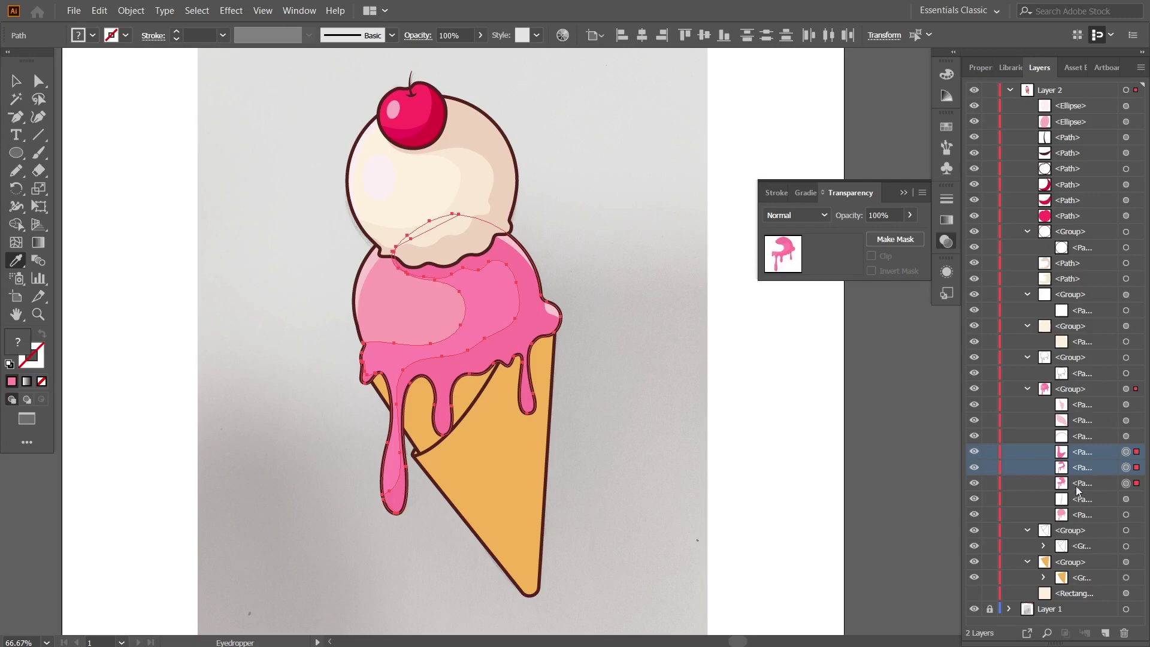
{"action": "left_click_drag", "start_coordinate": [1081, 498], "coordinate": [1074, 446]}
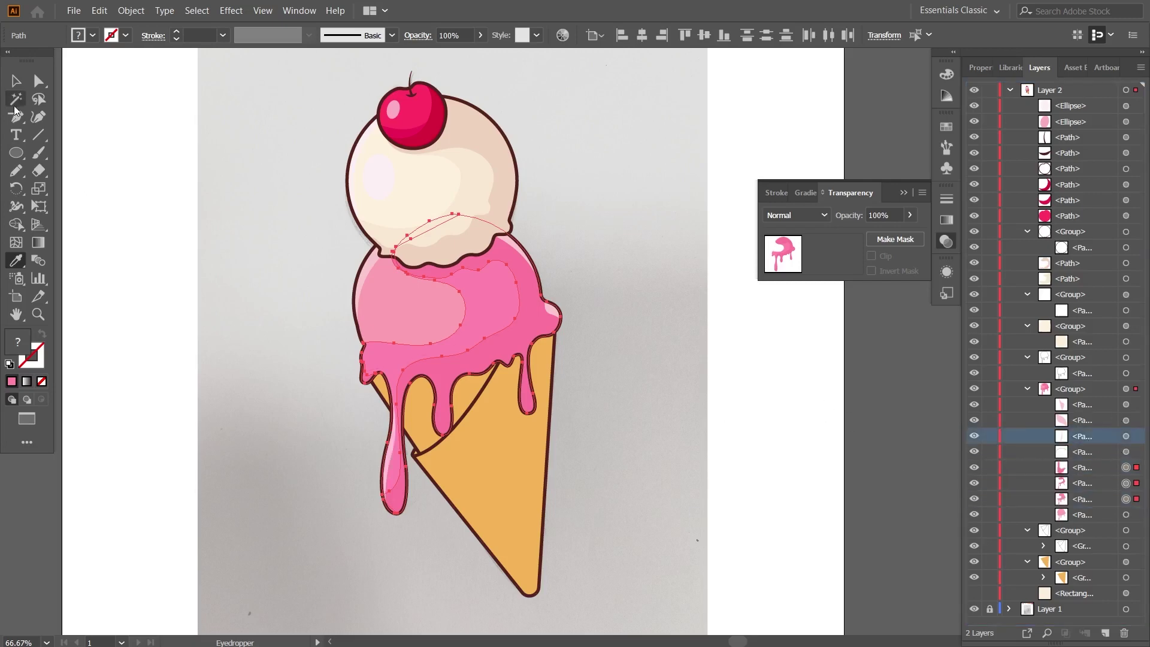
With the Selection tool, select the whole pink drip group to check it, then deselect.
{"action": "left_click", "coordinate": [16, 81]}
{"action": "left_click", "coordinate": [780, 349]}
{"action": "left_click", "coordinate": [561, 320]}
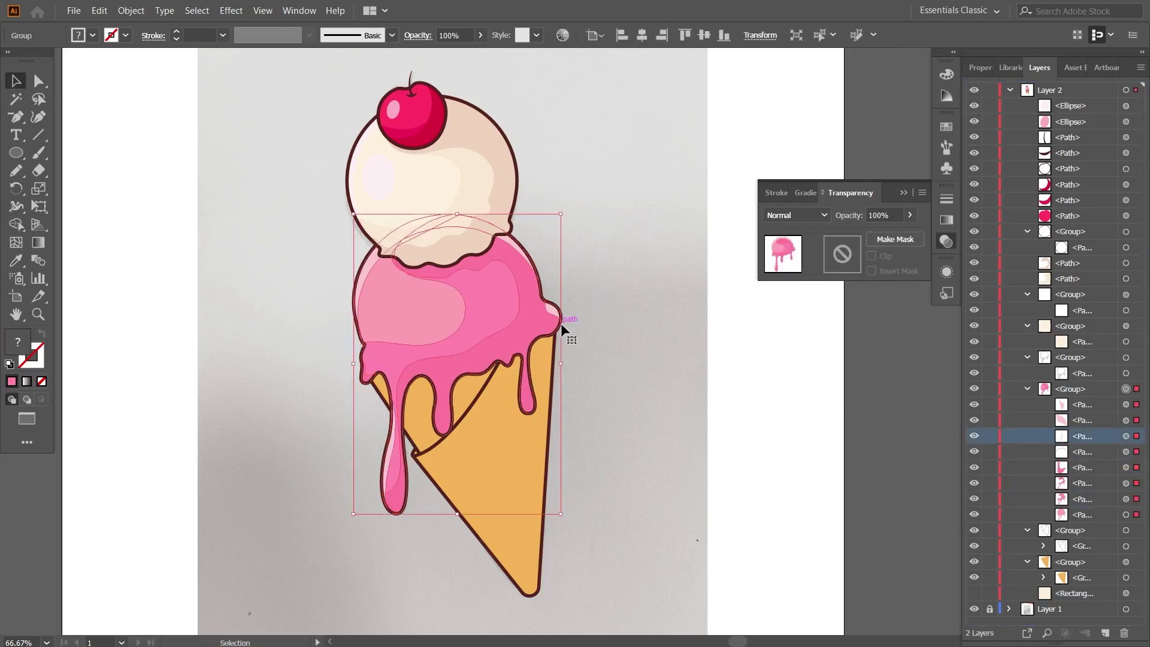
{"action": "left_click", "coordinate": [786, 449]}
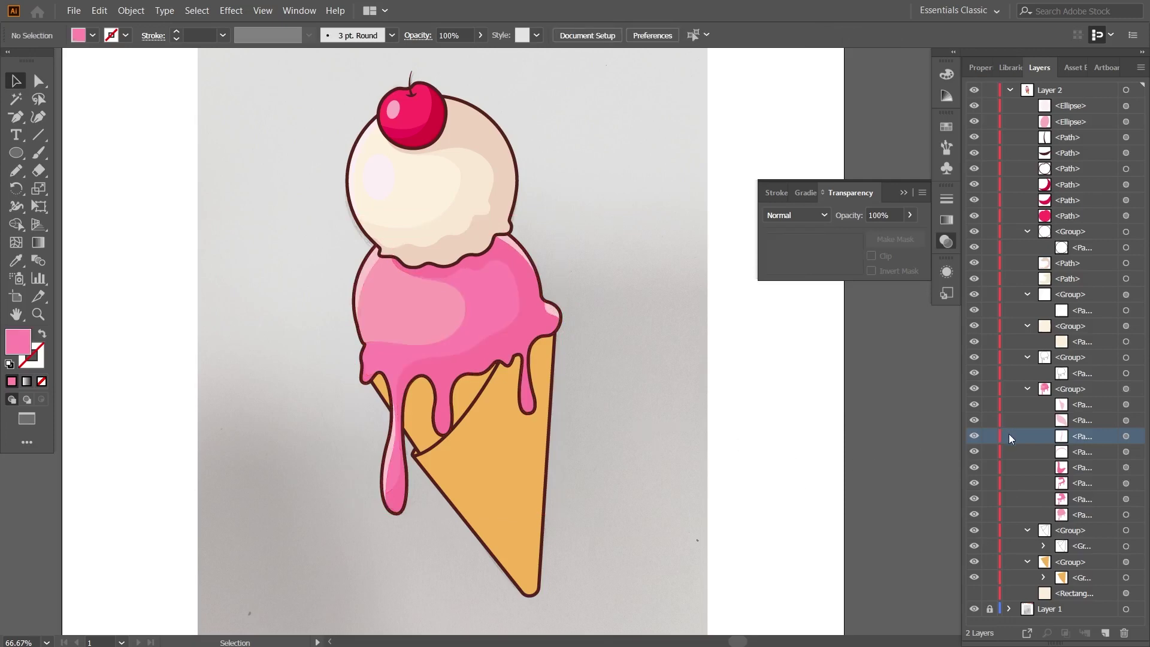
Erase the end of the arc path across the strawberry scoop's top to shorten it.
{"action": "double_click", "coordinate": [553, 309]}
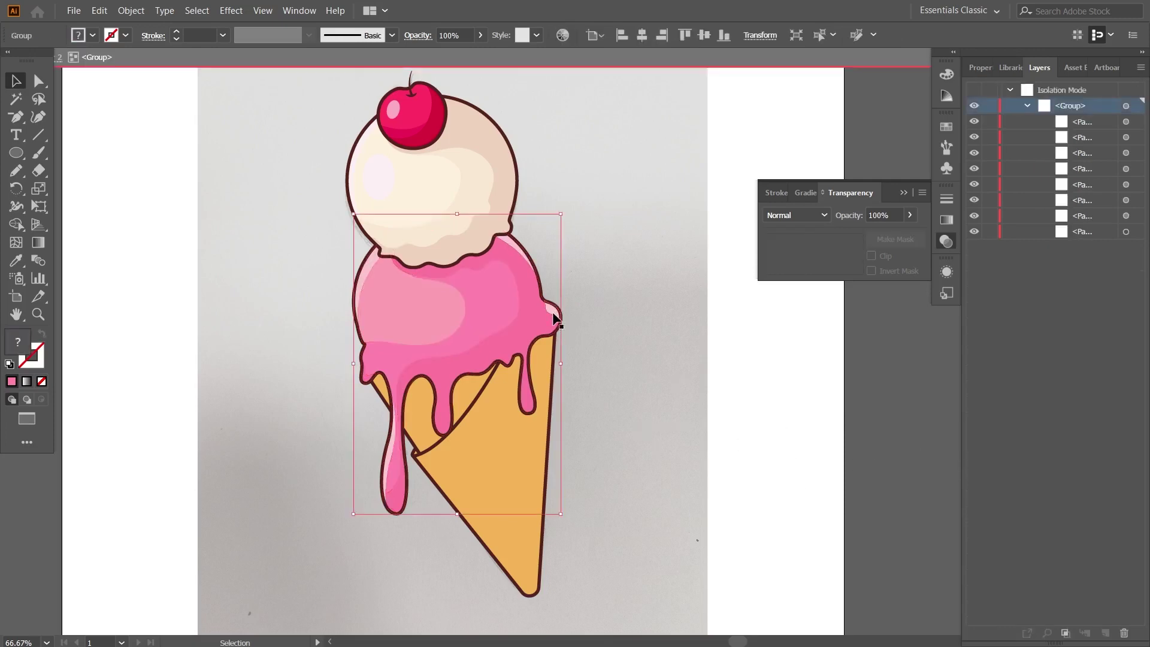
{"action": "double_click", "coordinate": [610, 332]}
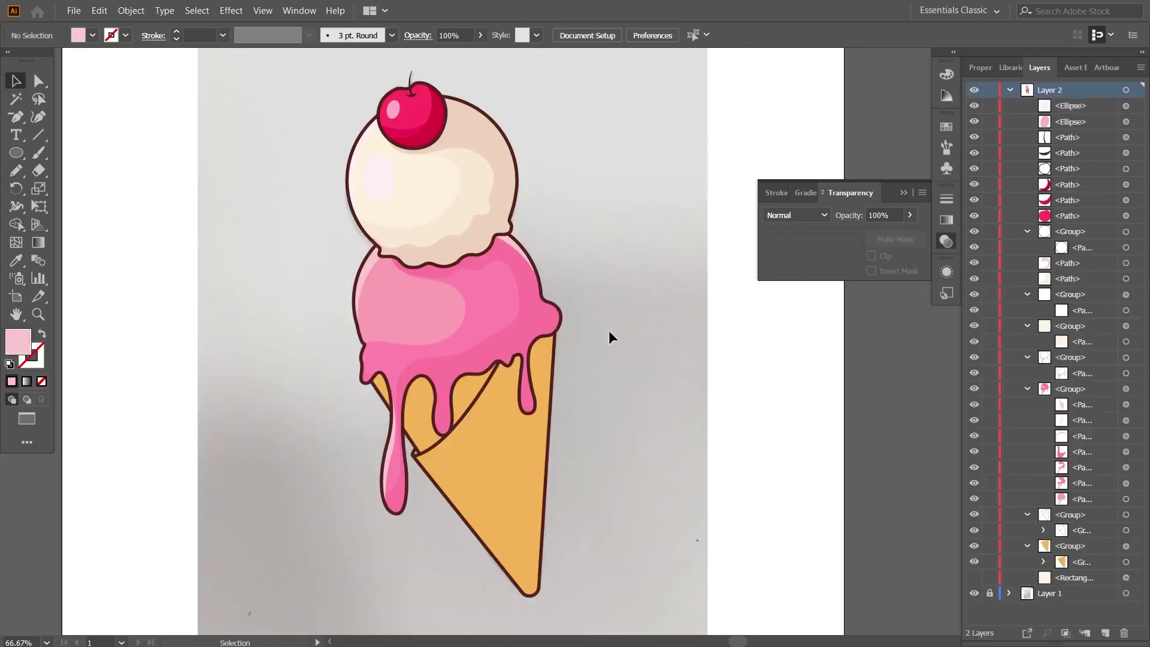
{"action": "left_click", "coordinate": [512, 244]}
{"action": "left_click", "coordinate": [745, 372]}
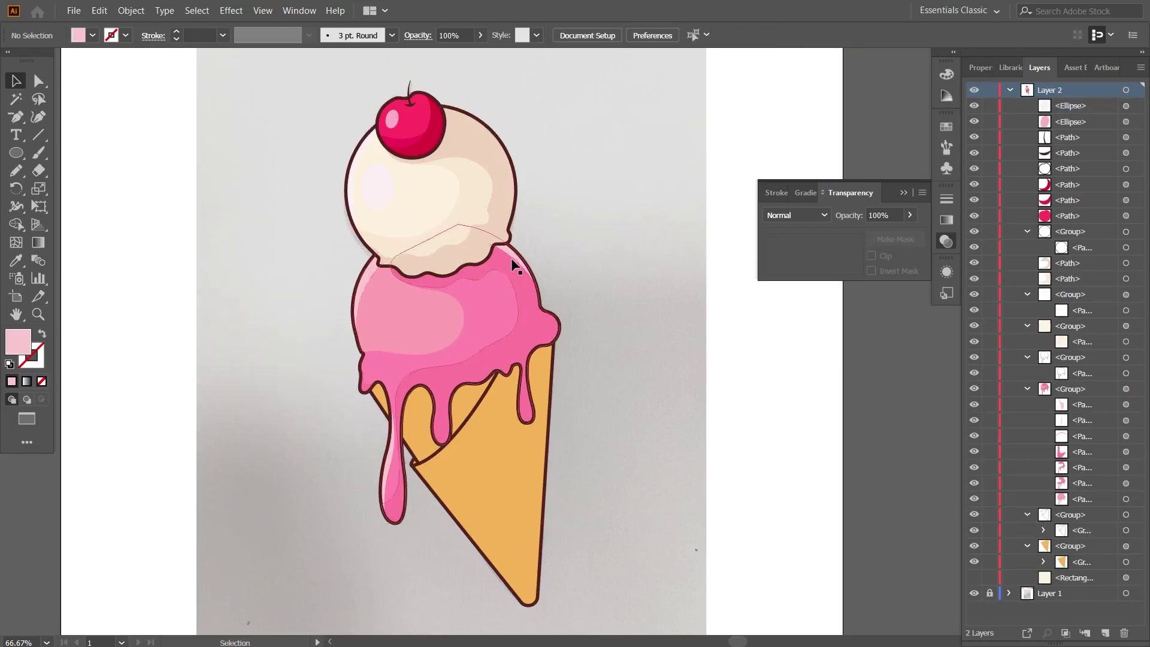
{"action": "left_click", "coordinate": [1126, 437]}
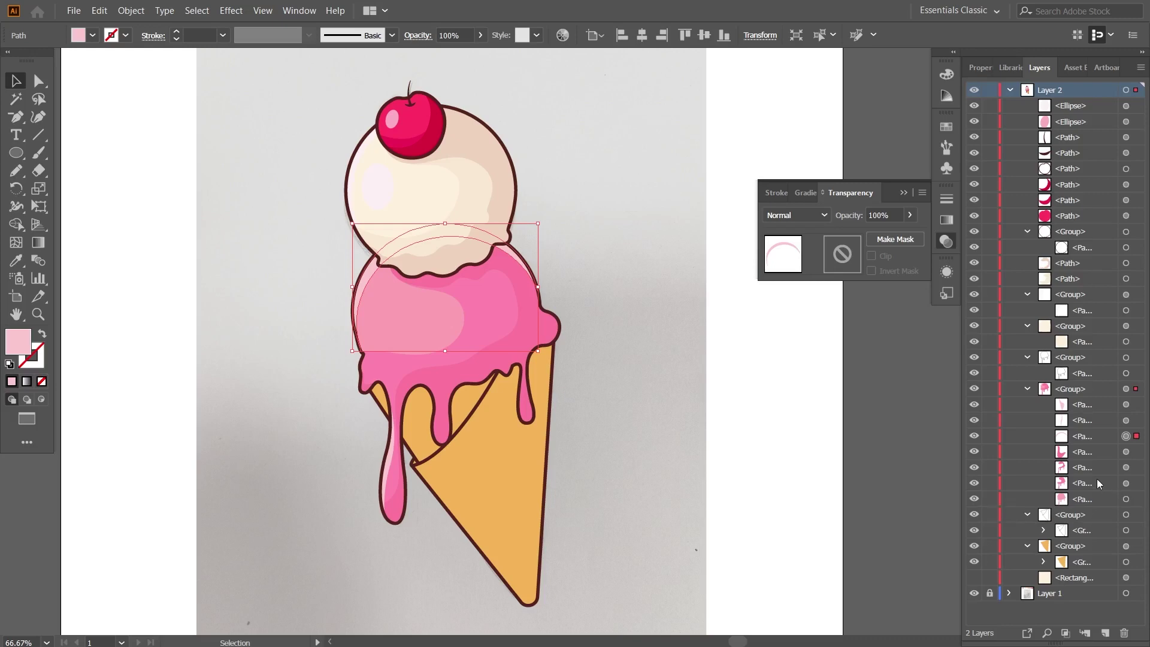
{"action": "left_click", "coordinate": [39, 171]}
{"action": "mouse_move", "coordinate": [514, 282]}
{"action": "left_mouse_down"}
{"action": "mouse_move", "coordinate": [539, 287]}
{"action": "mouse_move", "coordinate": [482, 231]}
{"action": "mouse_move", "coordinate": [517, 261]}
{"action": "left_mouse_up"}
{"action": "key", "text": "v"}
{"action": "left_click", "coordinate": [754, 358]}
Draw a small pink oval highlight and nudge it onto the scoop's upper left.
{"action": "key", "text": "l"}
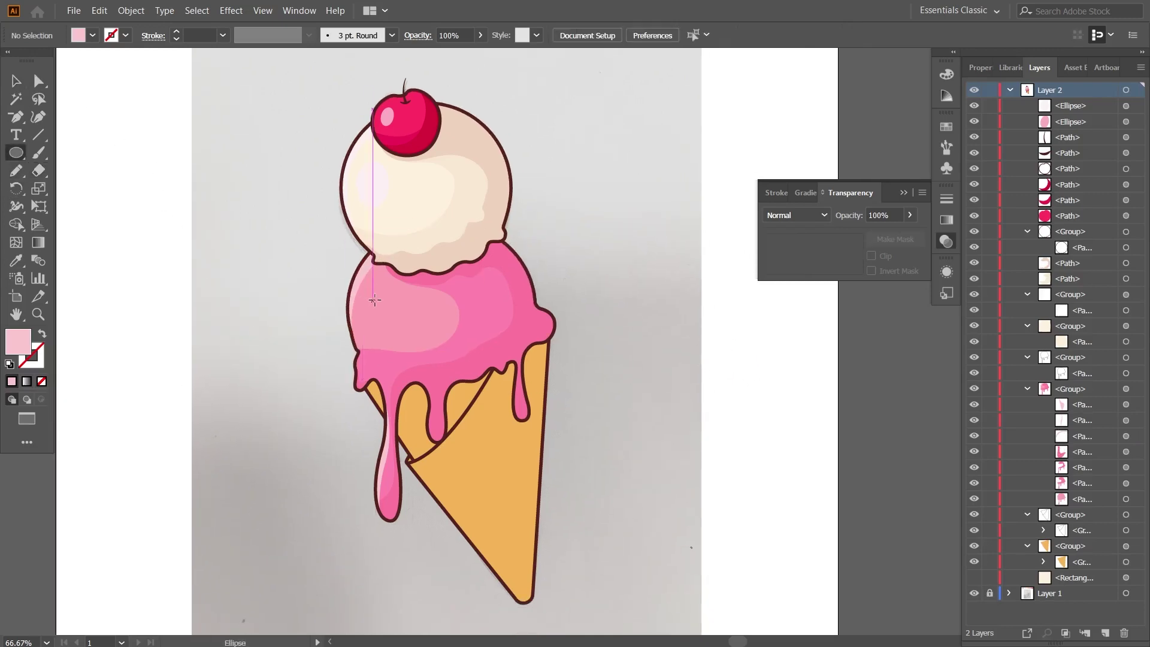
{"action": "left_click_drag", "start_coordinate": [370, 289], "coordinate": [404, 336]}
{"action": "key", "text": "v"}
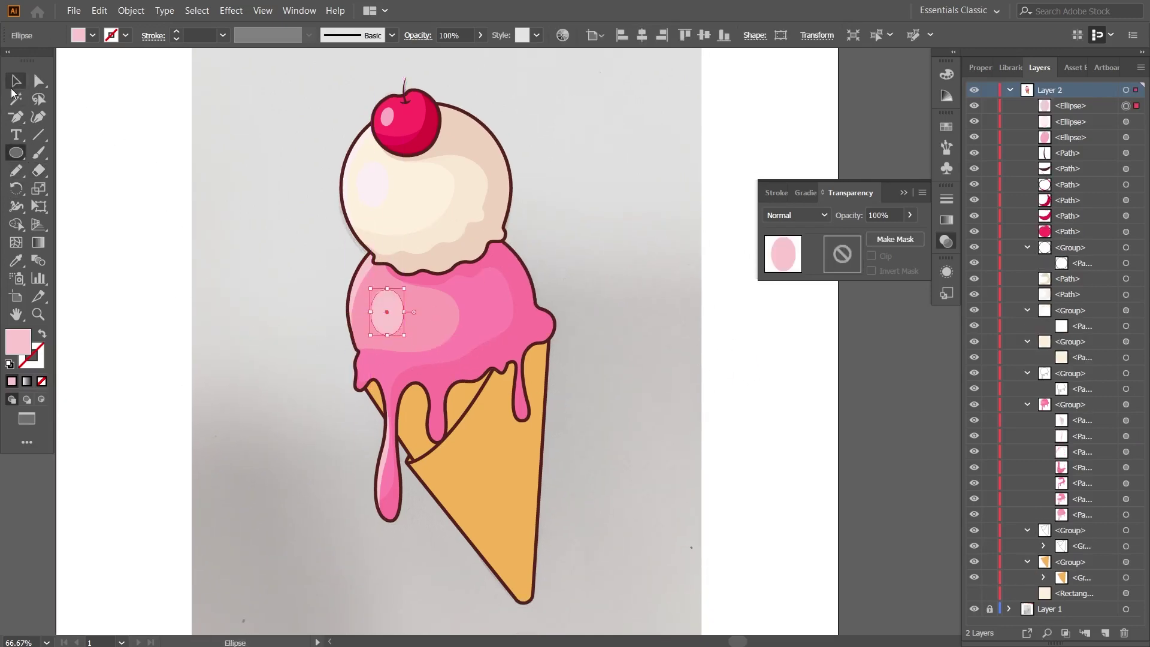
{"action": "left_click_drag", "start_coordinate": [387, 329], "coordinate": [380, 324]}
{"action": "left_click", "coordinate": [728, 362]}
{"action": "left_click", "coordinate": [385, 333]}
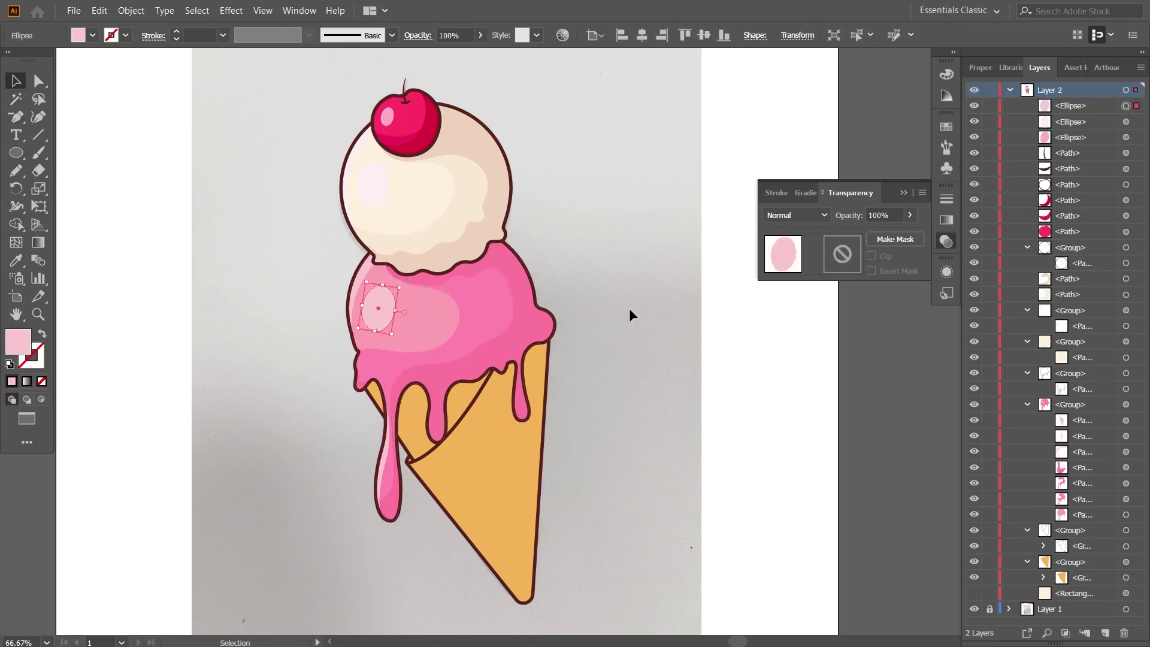
{"action": "left_click", "coordinate": [705, 341]}
{"action": "left_click_drag", "start_coordinate": [704, 341], "coordinate": [673, 354]}
Move the new ellipse highlight into the pink drip group in the Layers panel.
{"action": "key", "text": "ctrl+plus"}
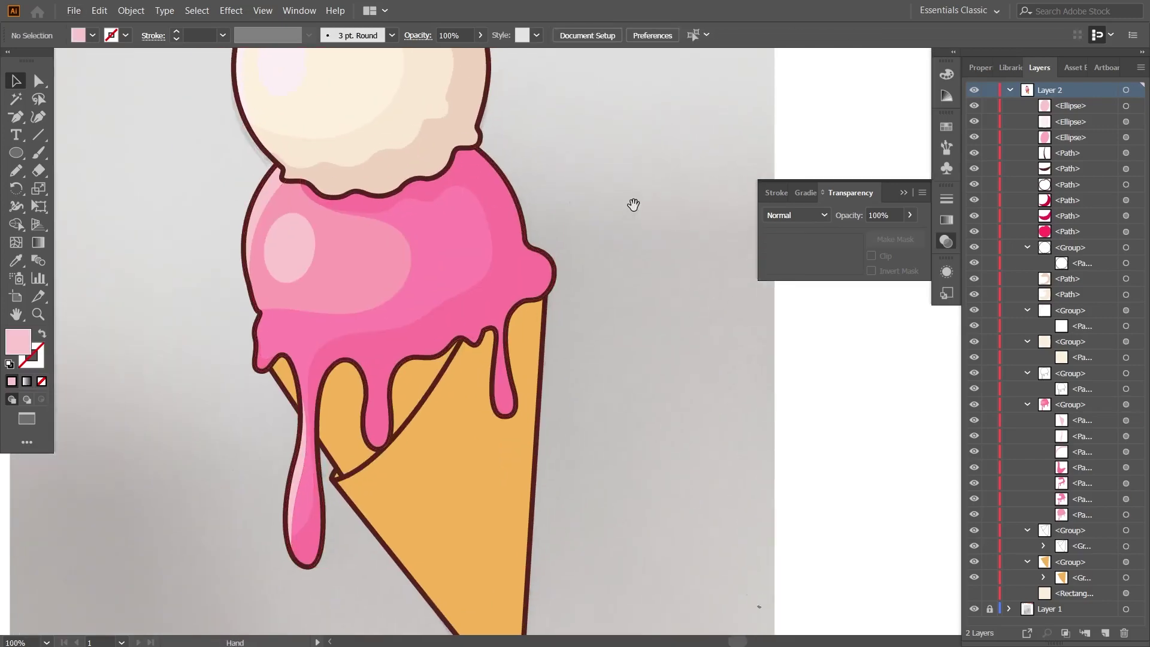
{"action": "key", "text": "ctrl+minus"}
{"action": "key", "text": "ctrl+minus"}
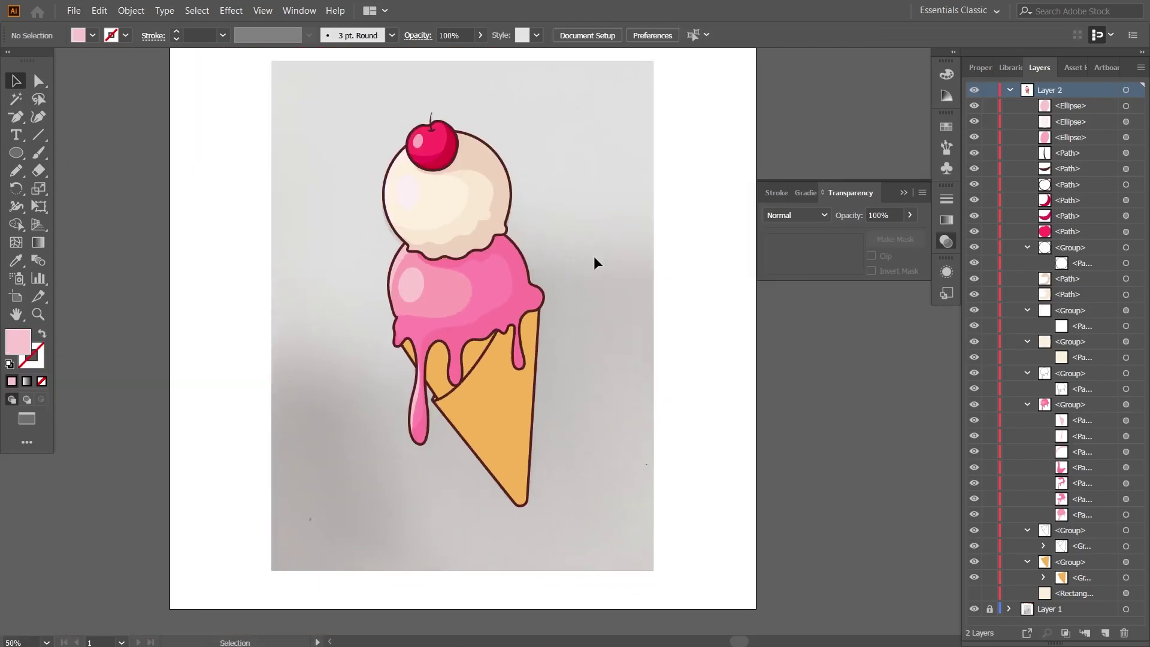
{"action": "left_click", "coordinate": [1066, 107]}
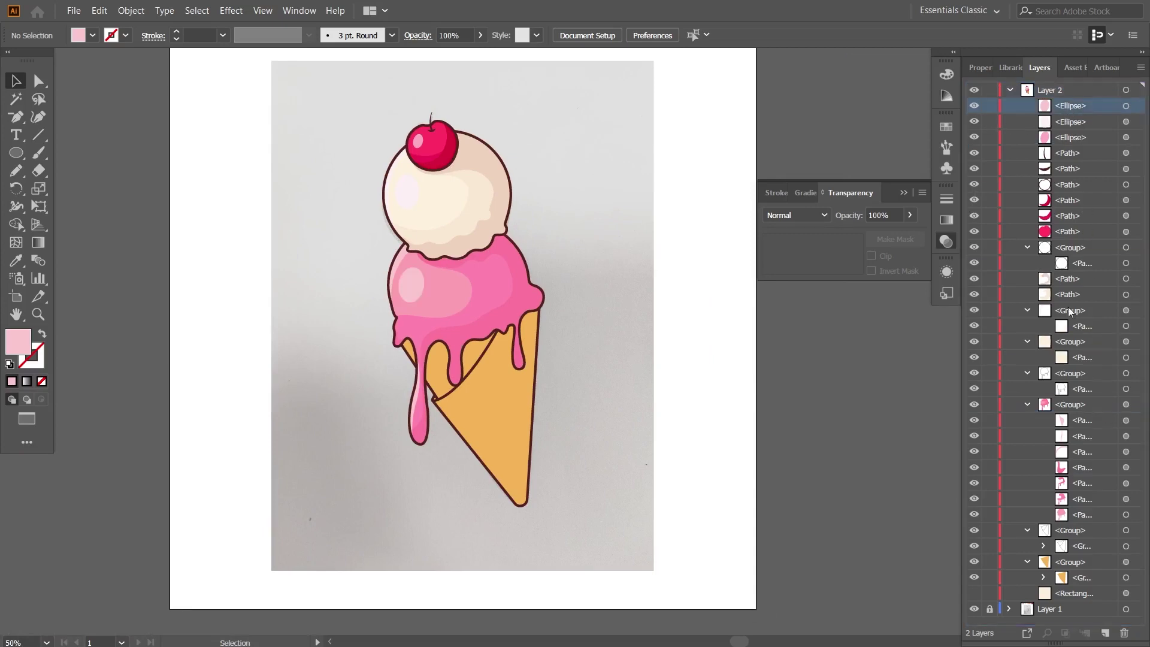
{"action": "left_click_drag", "start_coordinate": [1072, 107], "coordinate": [1070, 407]}
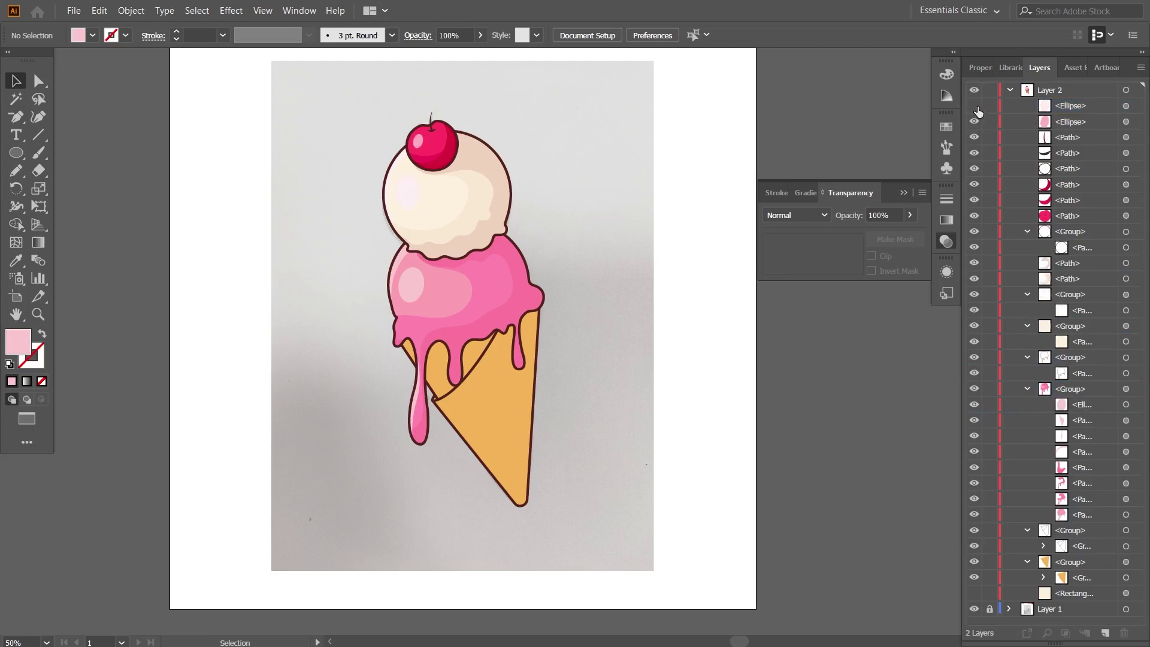
{"action": "left_click", "coordinate": [1124, 121]}
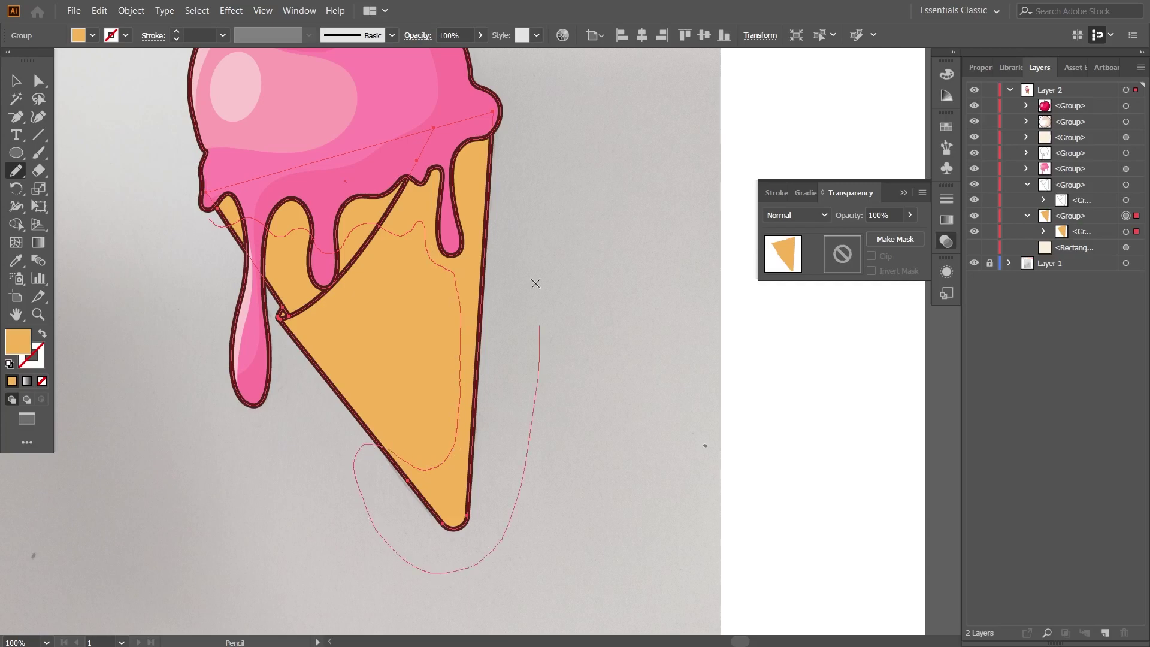
Sketch a rough shading shape over the cone and fill it orange-brown.
{"action": "left_click_drag", "start_coordinate": [210, 218], "coordinate": [205, 214]}
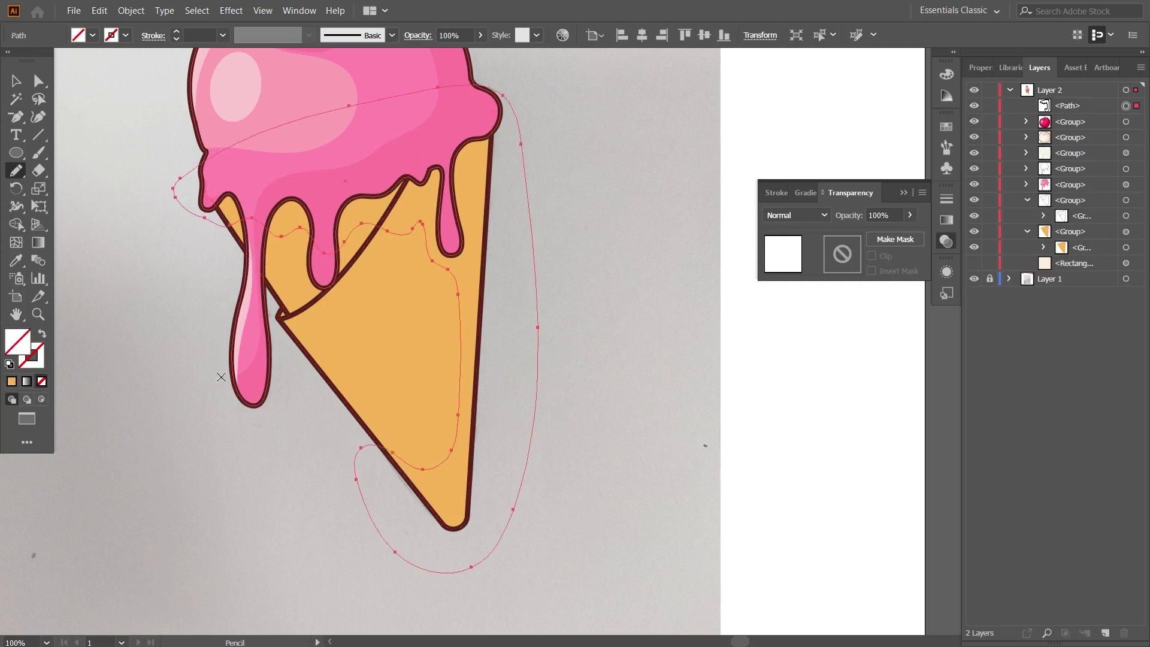
{"action": "key", "text": "i"}
{"action": "key", "text": "ctrl+minus"}
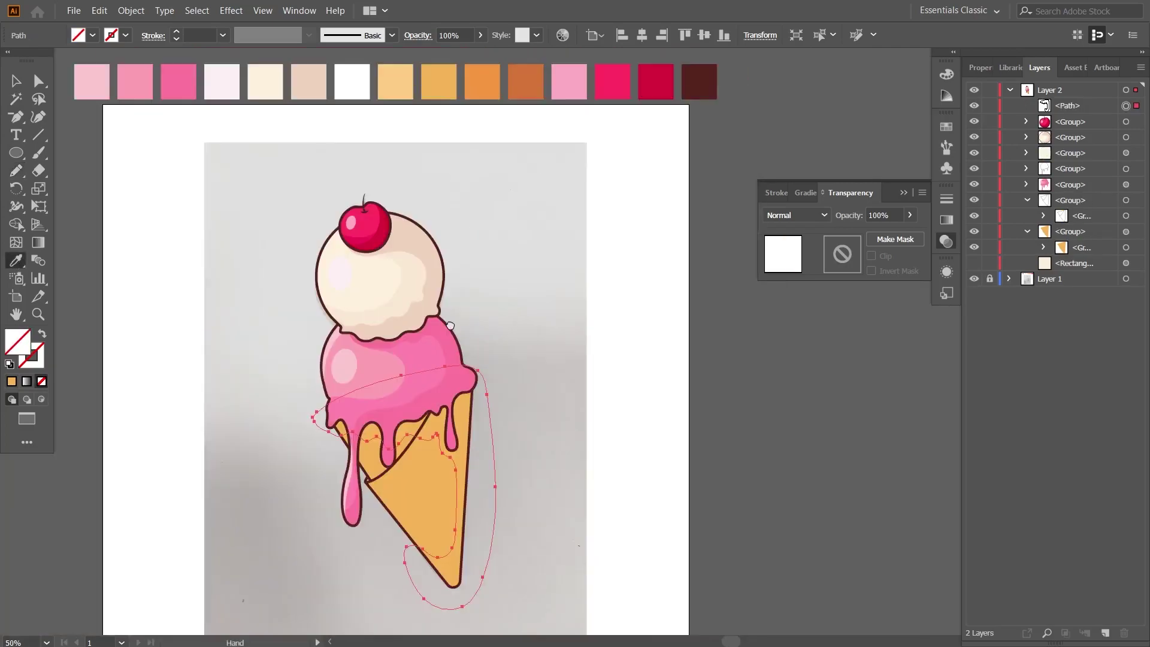
{"action": "left_click", "coordinate": [515, 90]}
{"action": "key", "text": "v"}
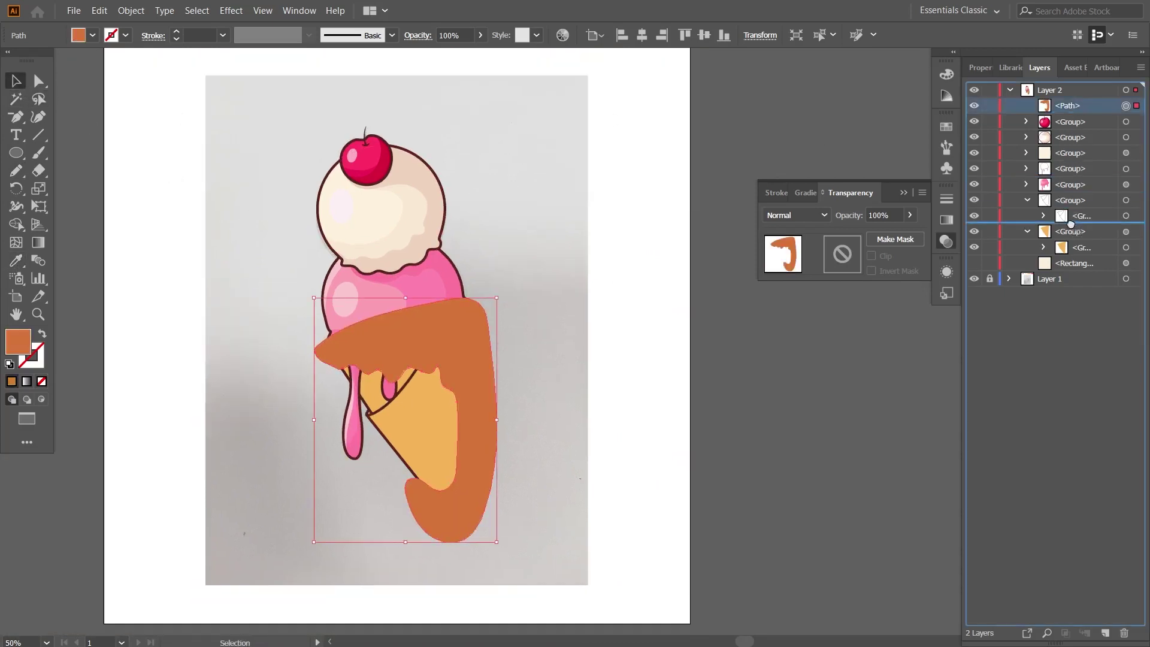
Move the shading shape into the cone group in the Layers panel.
{"action": "left_click_drag", "start_coordinate": [1069, 219], "coordinate": [1081, 239]}
{"action": "left_click_drag", "start_coordinate": [434, 413], "coordinate": [431, 411]}
{"action": "left_click", "coordinate": [586, 414]}
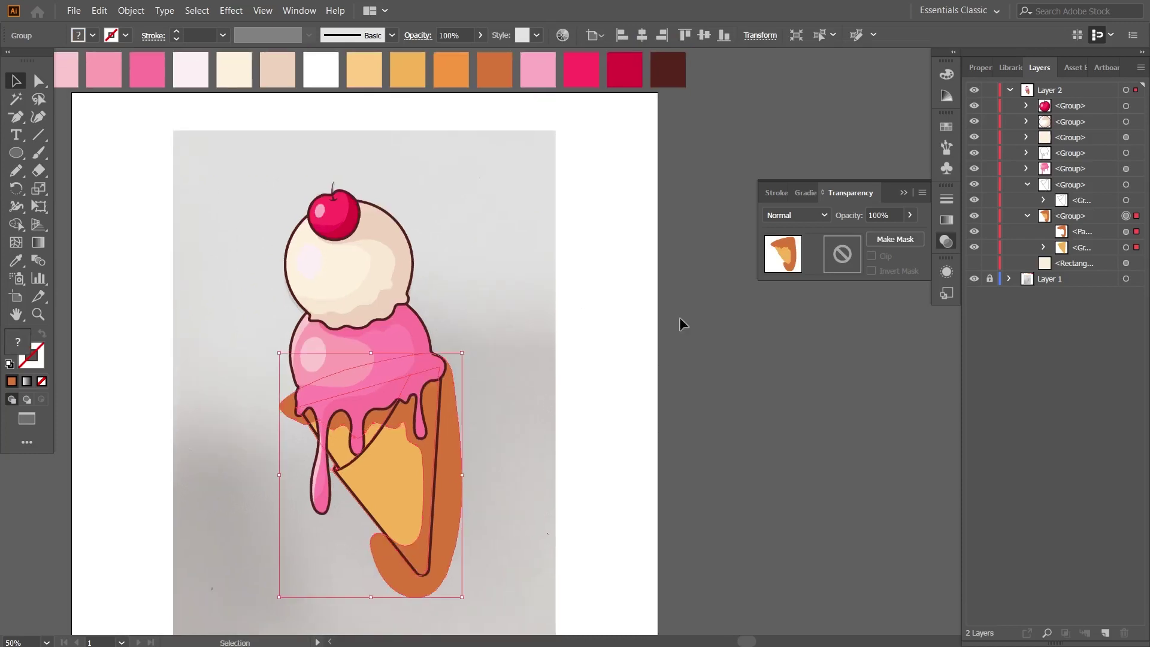
{"action": "left_click", "coordinate": [1126, 231]}
Recolour the shading orange and clip it inside the cone outline with Ctrl+7.
{"action": "key", "text": "i"}
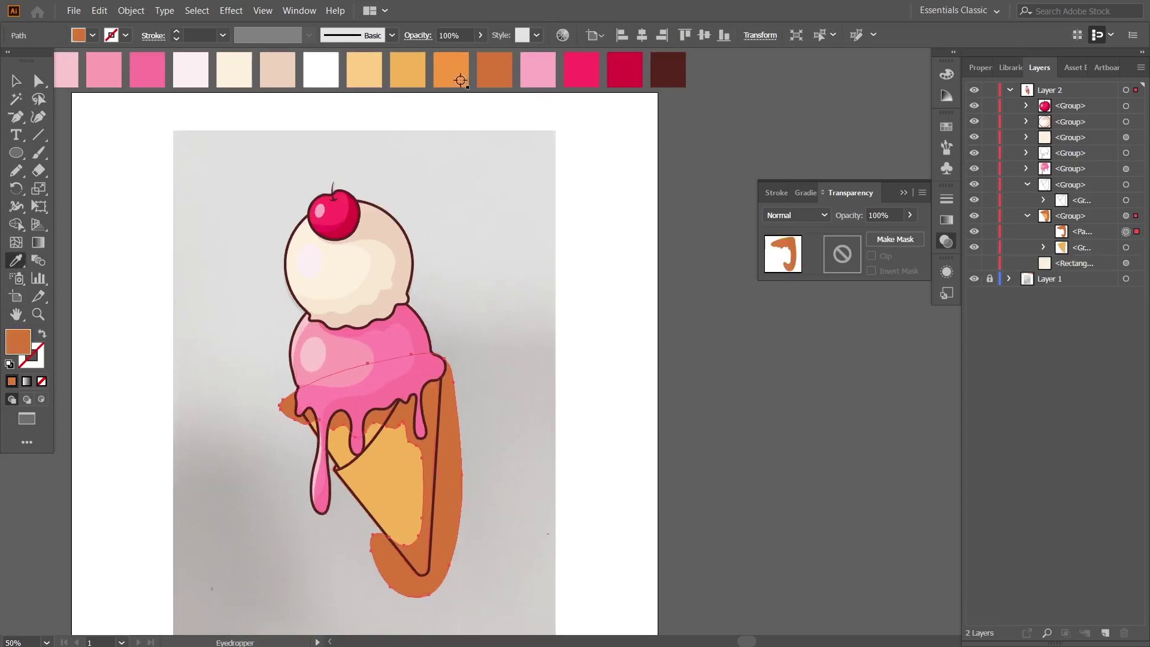
{"action": "left_click", "coordinate": [451, 69]}
{"action": "key", "text": "v"}
{"action": "left_click", "coordinate": [430, 373]}
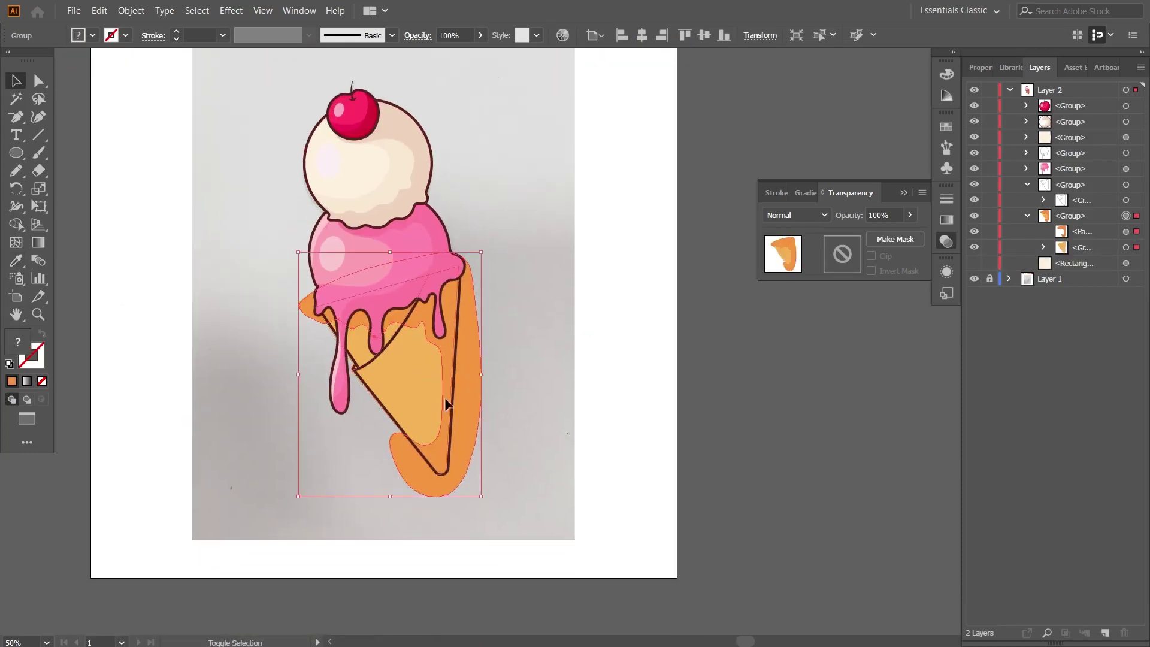
{"action": "key", "text": "ctrl+7"}
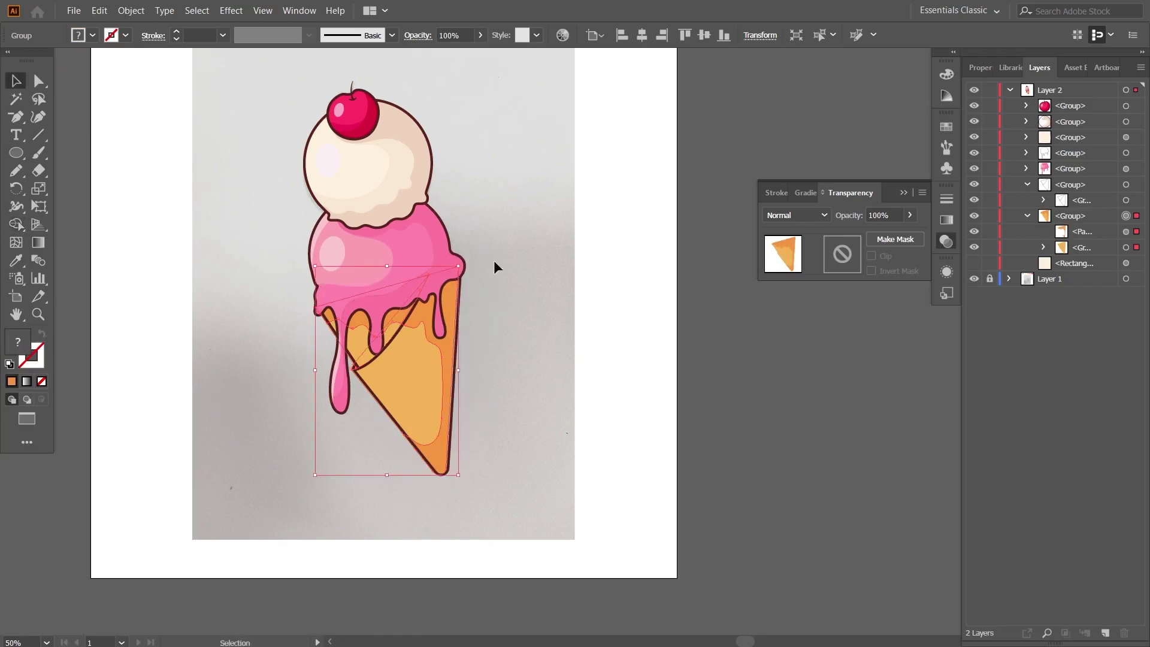
{"action": "left_click", "coordinate": [494, 423]}
Undo the clip and give the shading a darker brownish orange.
{"action": "key", "text": "ctrl+1"}
{"action": "key", "text": "a"}
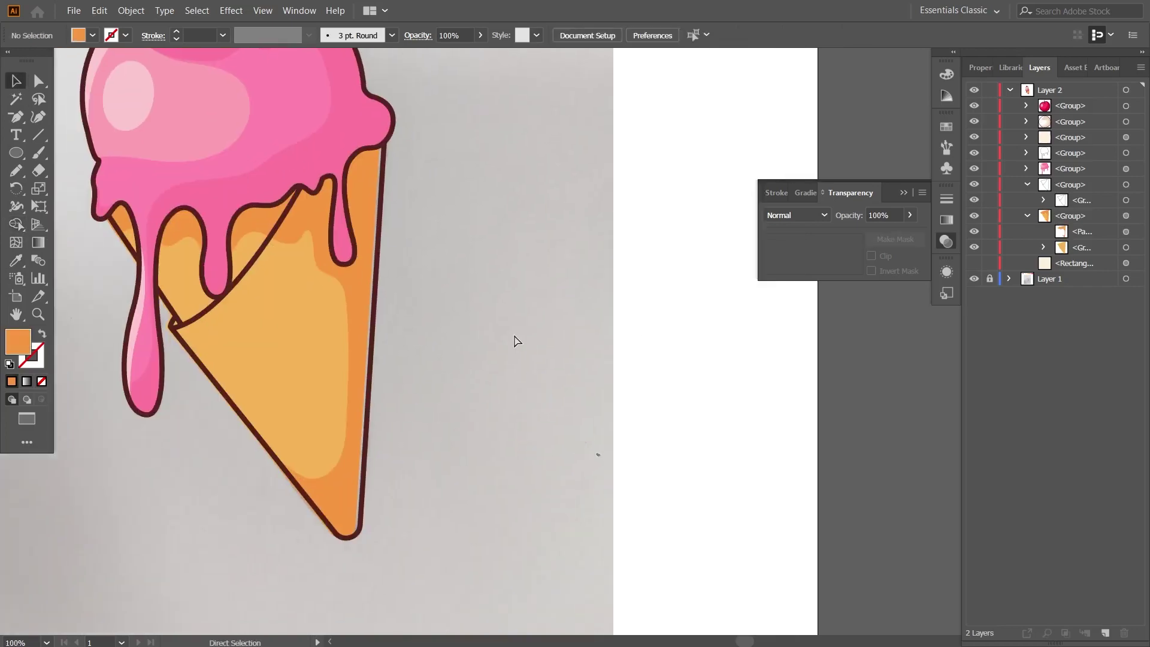
{"action": "key", "text": "ctrl+z"}
{"action": "key", "text": "ctrl+z"}
{"action": "left_click", "coordinate": [551, 333]}
{"action": "left_click", "coordinate": [293, 353]}
{"action": "key", "text": "v"}
{"action": "left_click", "coordinate": [466, 326]}
{"action": "left_click", "coordinate": [420, 350]}
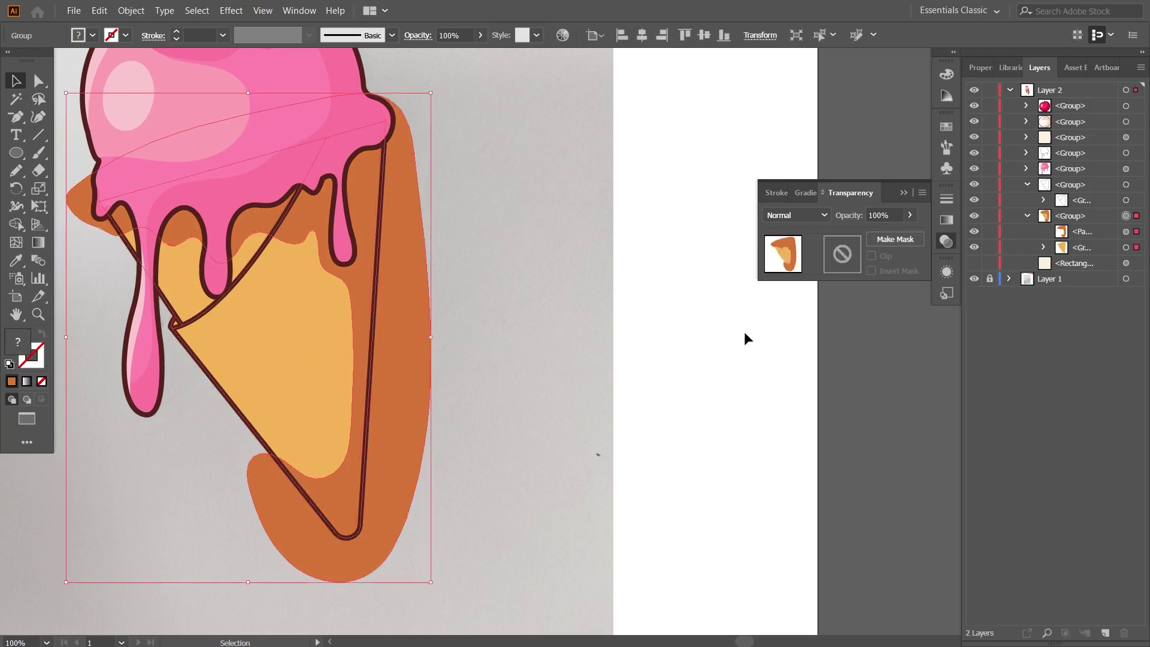
Apply a lighter orange to the shading and clip it inside the cone again.
{"action": "left_click", "coordinate": [1126, 231]}
{"action": "key", "text": "i"}
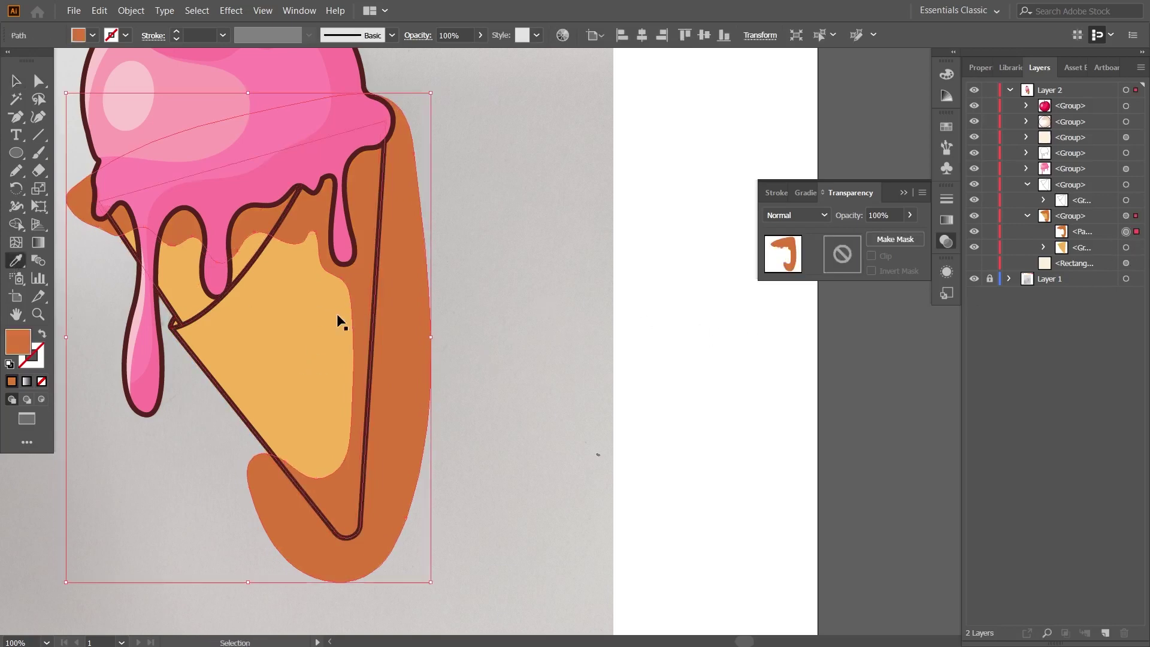
{"action": "key", "text": "ctrl+minus"}
{"action": "key", "text": "ctrl+minus"}
{"action": "left_click_drag", "start_coordinate": [641, 247], "coordinate": [491, 432]}
{"action": "left_click", "coordinate": [494, 123]}
{"action": "left_click_drag", "start_coordinate": [559, 357], "coordinate": [521, 213]}
{"action": "key", "text": "v"}
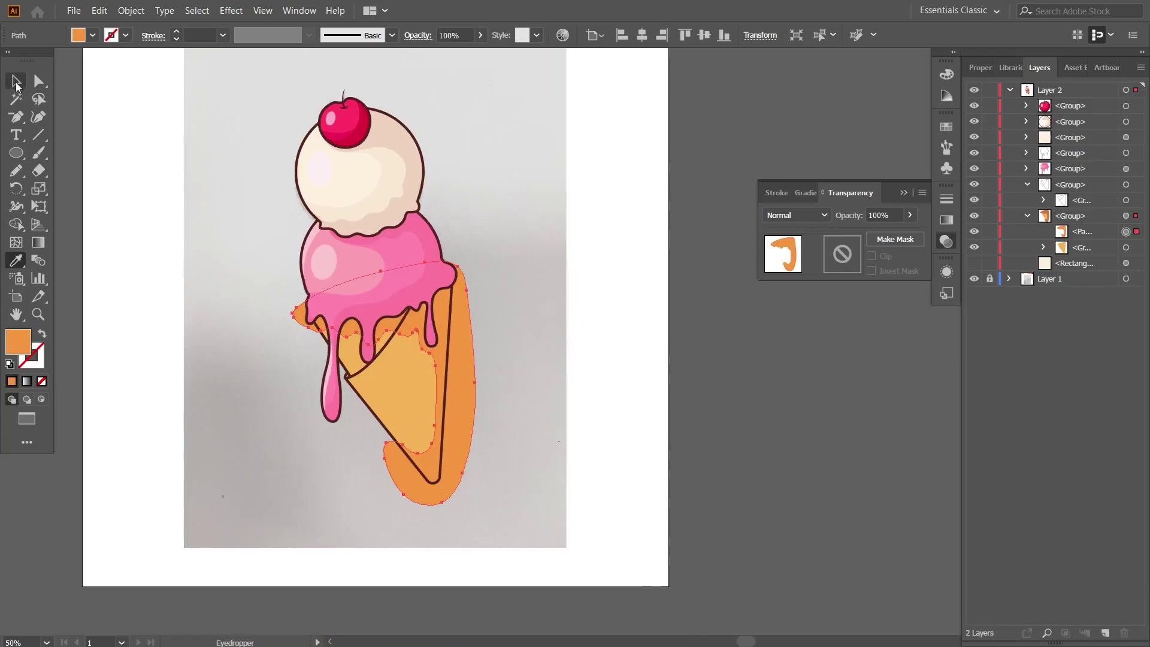
{"action": "key", "text": "ctrl+7"}
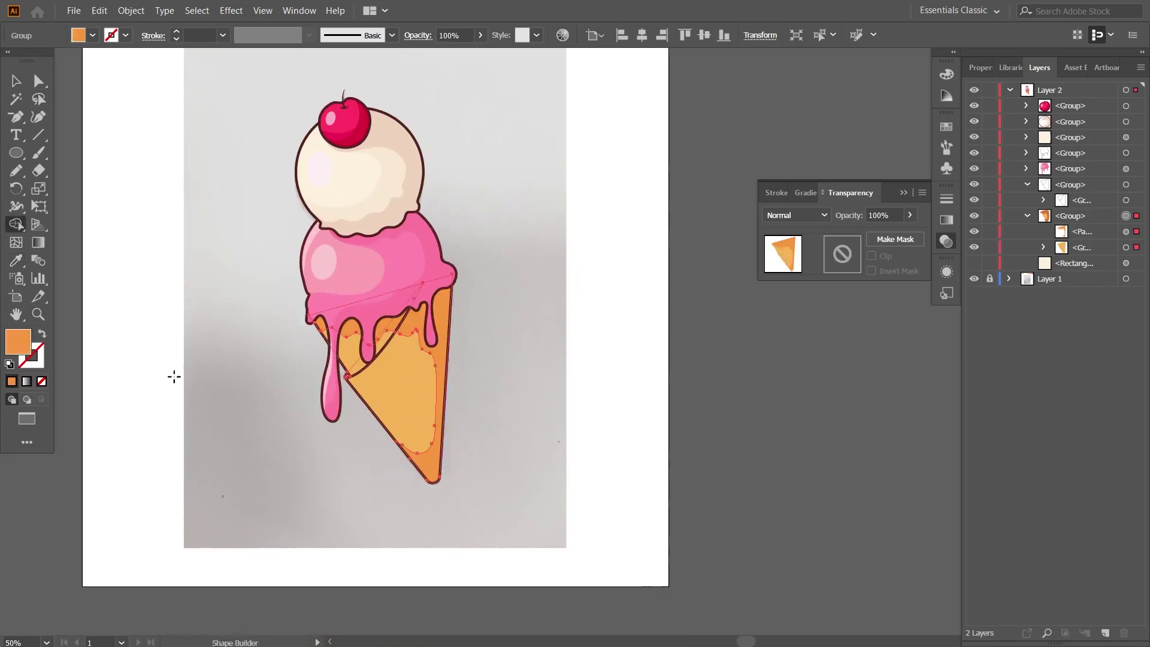
{"action": "left_click", "coordinate": [547, 379]}
{"action": "key", "text": "ctrl+plus"}
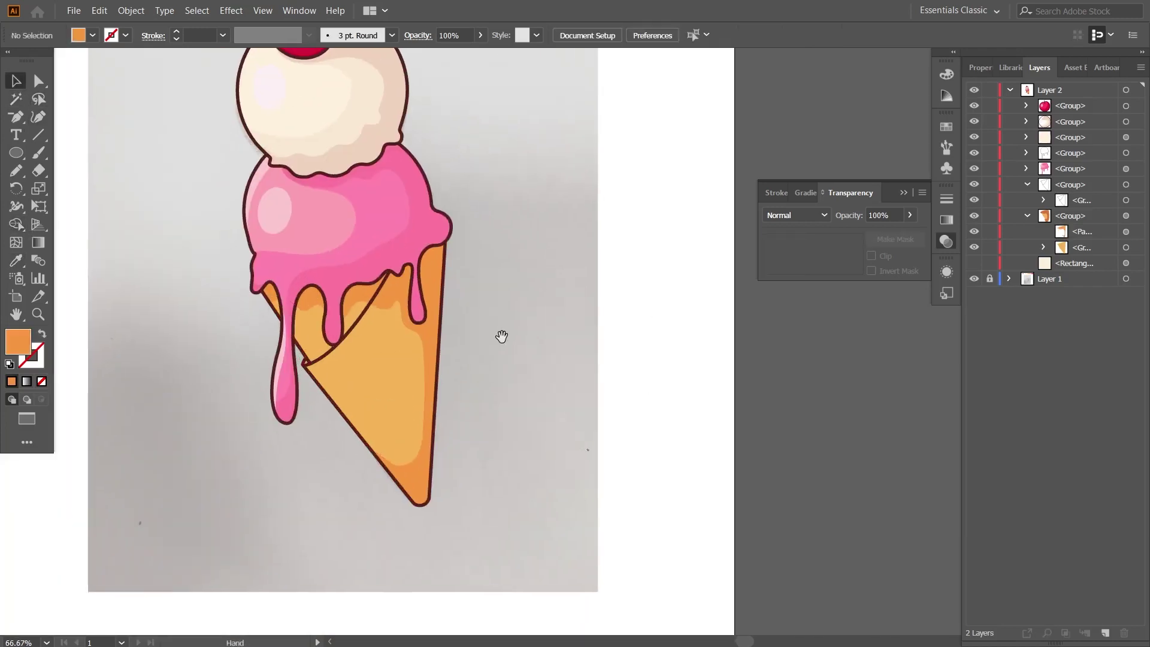
Ungroup the cone from its shading.
{"action": "key", "text": "ctrl+plus"}
{"action": "left_click_drag", "start_coordinate": [492, 333], "coordinate": [575, 304]}
{"action": "left_click", "coordinate": [390, 342]}
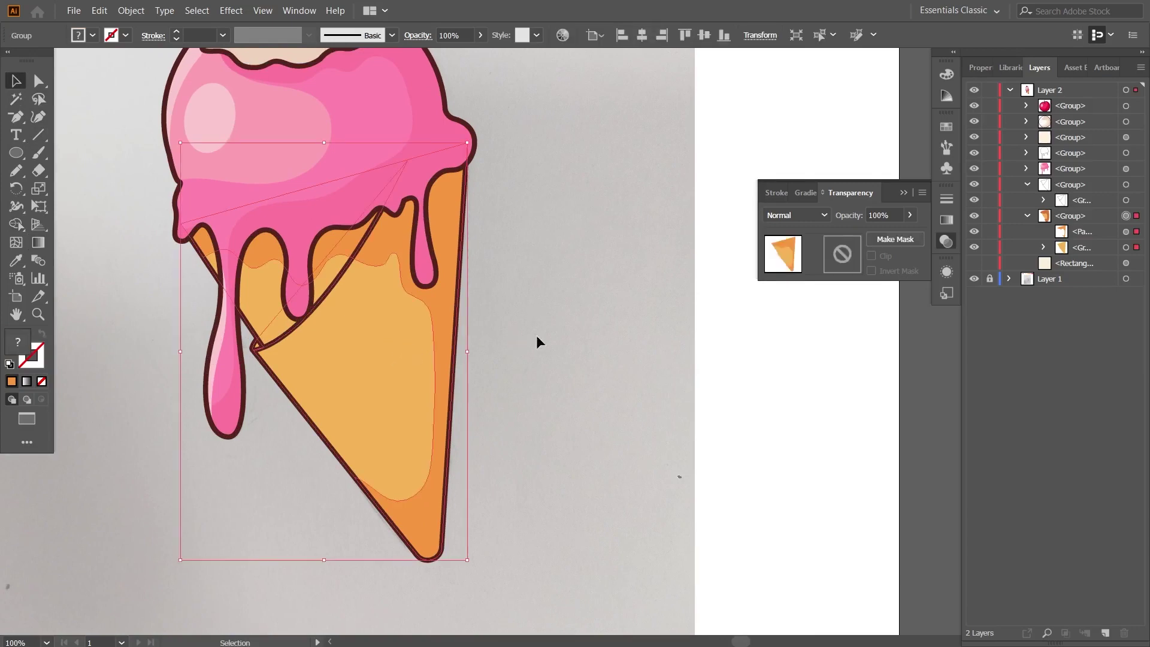
{"action": "right_click", "coordinate": [692, 307]}
{"action": "left_click", "coordinate": [745, 429]}
{"action": "left_click", "coordinate": [603, 353]}
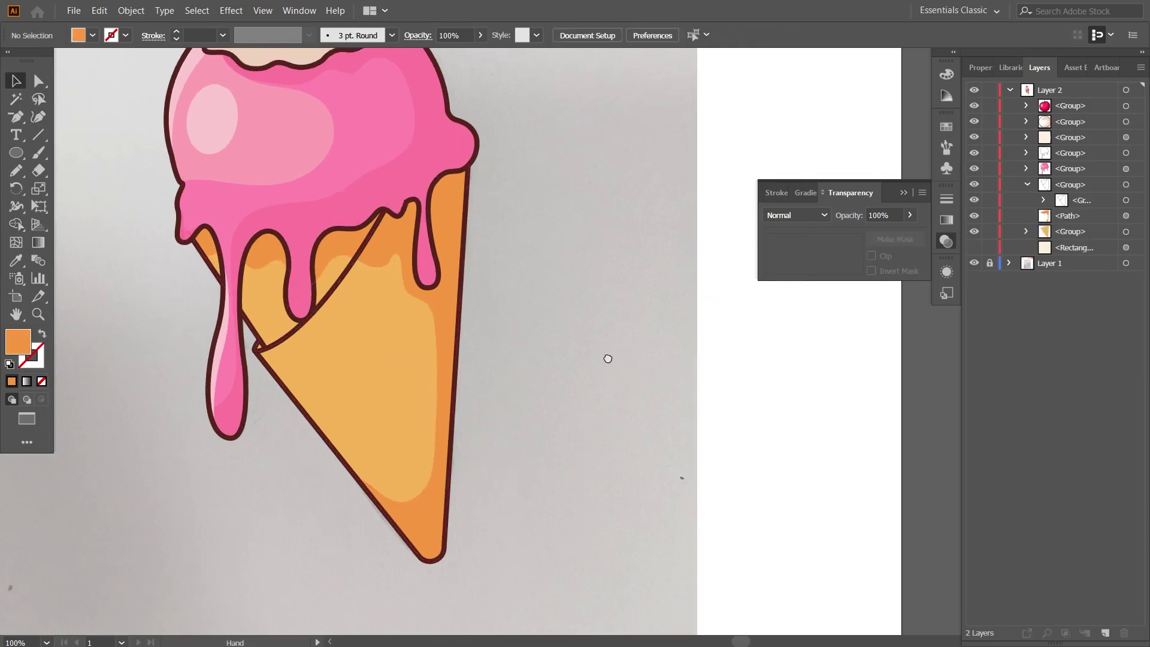
Paste a copy of the cone in front and nudge it slightly left.
{"action": "left_click", "coordinate": [356, 369]}
{"action": "left_click", "coordinate": [130, 10]}
{"action": "key", "text": "Escape"}
{"action": "key", "text": "Down"}
{"action": "left_click", "coordinate": [119, 110]}
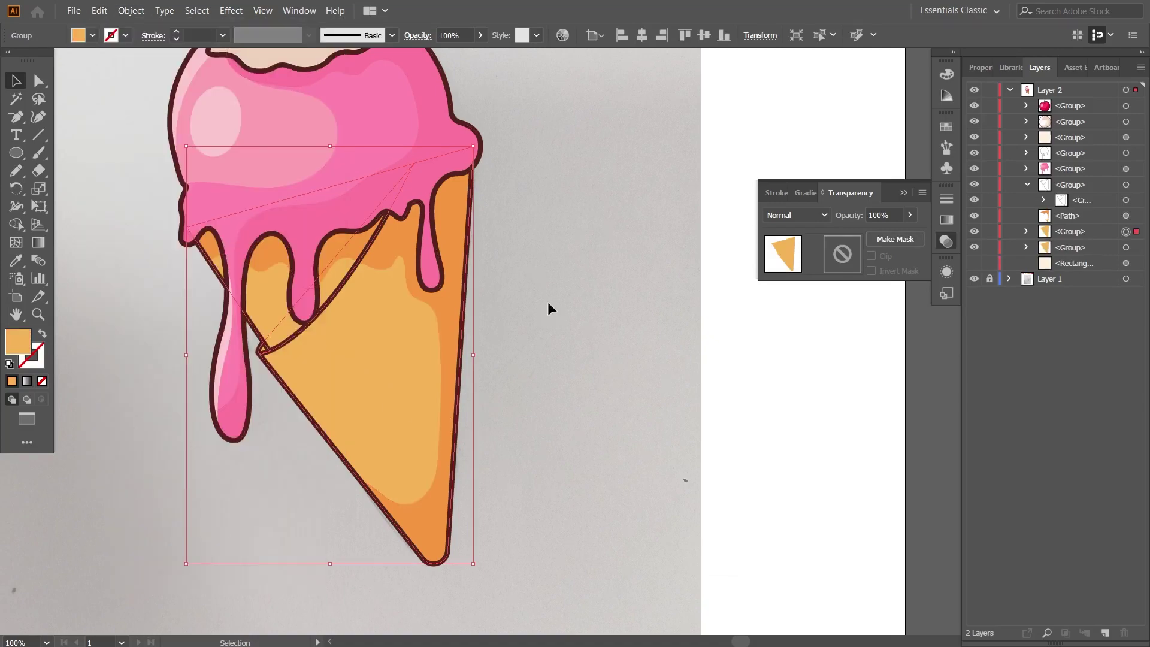
{"action": "left_click_drag", "start_coordinate": [390, 357], "coordinate": [386, 353]}
{"action": "key", "text": "Left"}
{"action": "key", "text": "Left"}
{"action": "key", "text": "Left"}
{"action": "key", "text": "Left"}
{"action": "key", "text": "Left"}
{"action": "key", "text": "Left"}
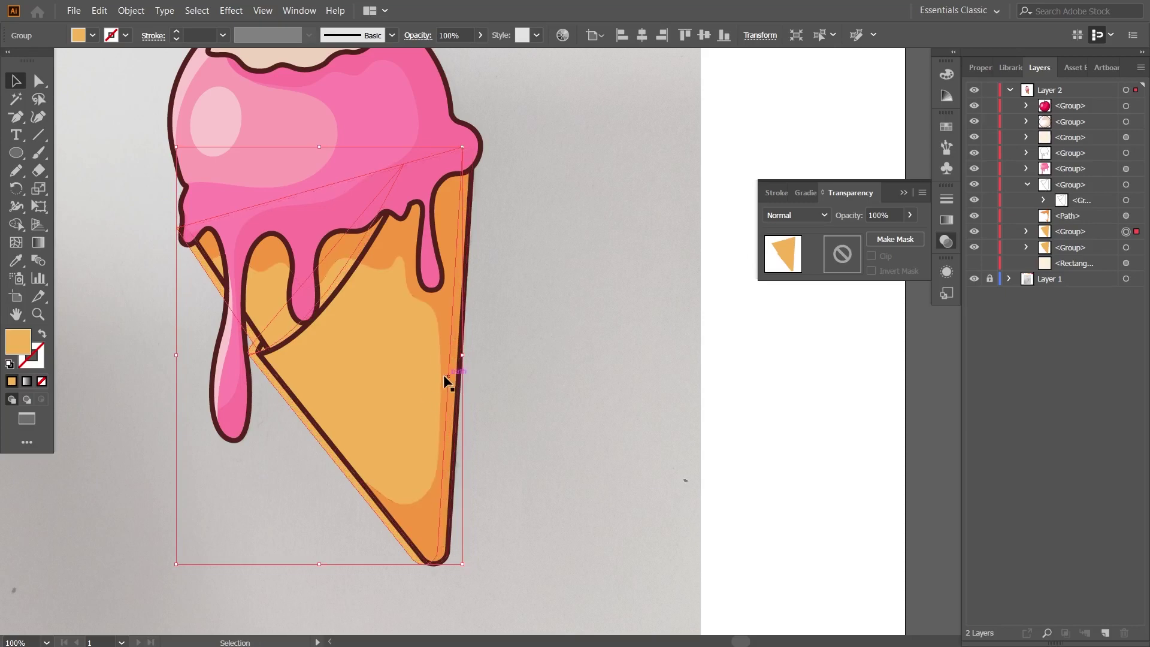
Bring the cone copy in front of everything with Arrange > Bring to Front.
{"action": "left_click", "coordinate": [130, 10]}
{"action": "left_click", "coordinate": [131, 10]}
{"action": "left_click", "coordinate": [371, 43]}
{"action": "left_click", "coordinate": [482, 279]}
Paste a copy of the pink drip in front and Shape Builder away the cone overlap.
{"action": "left_click", "coordinate": [471, 187]}
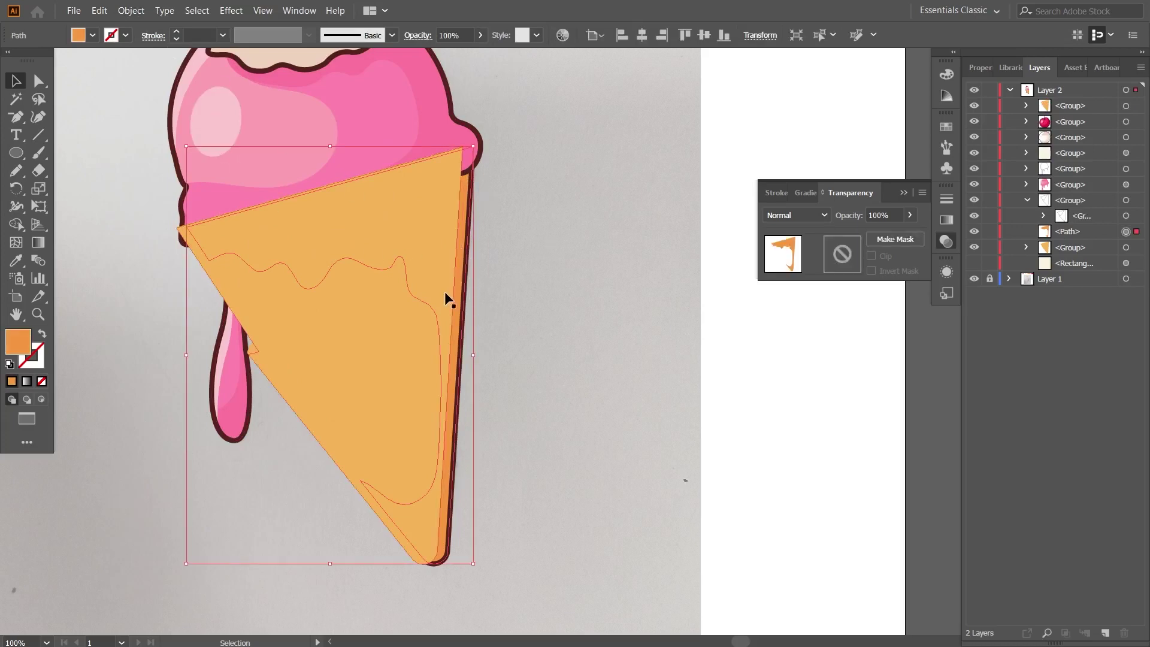
{"action": "left_click", "coordinate": [122, 11]}
{"action": "left_click", "coordinate": [99, 10]}
{"action": "left_click", "coordinate": [139, 112]}
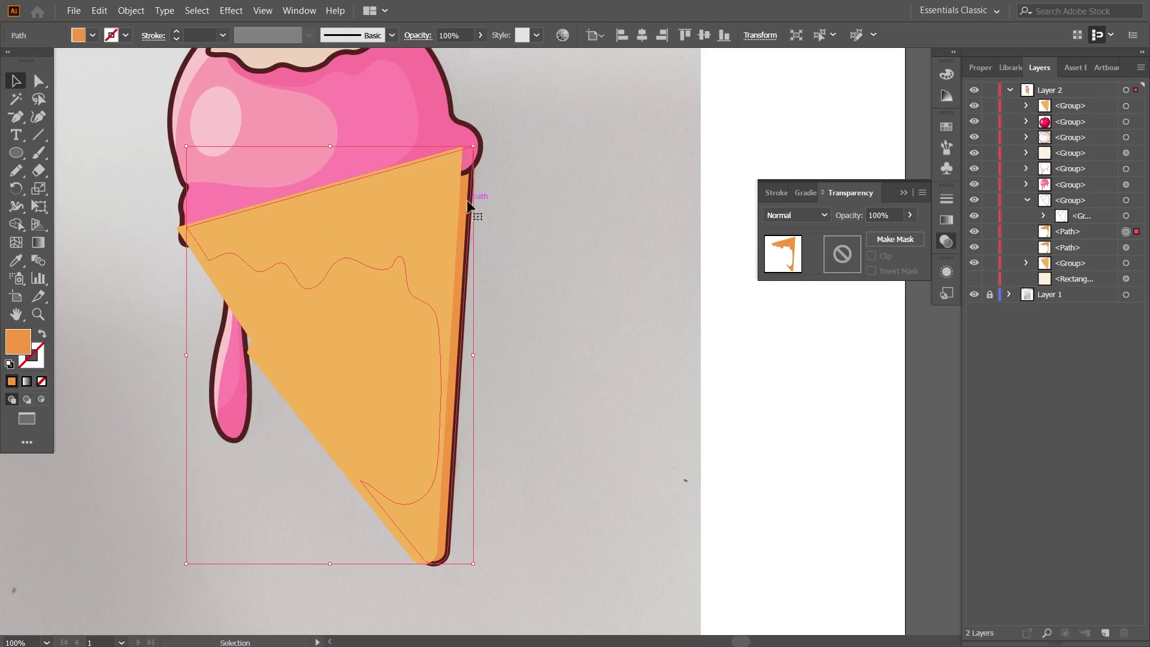
{"action": "left_click", "coordinate": [469, 359], "text": "shift"}
{"action": "key", "text": "shift+m"}
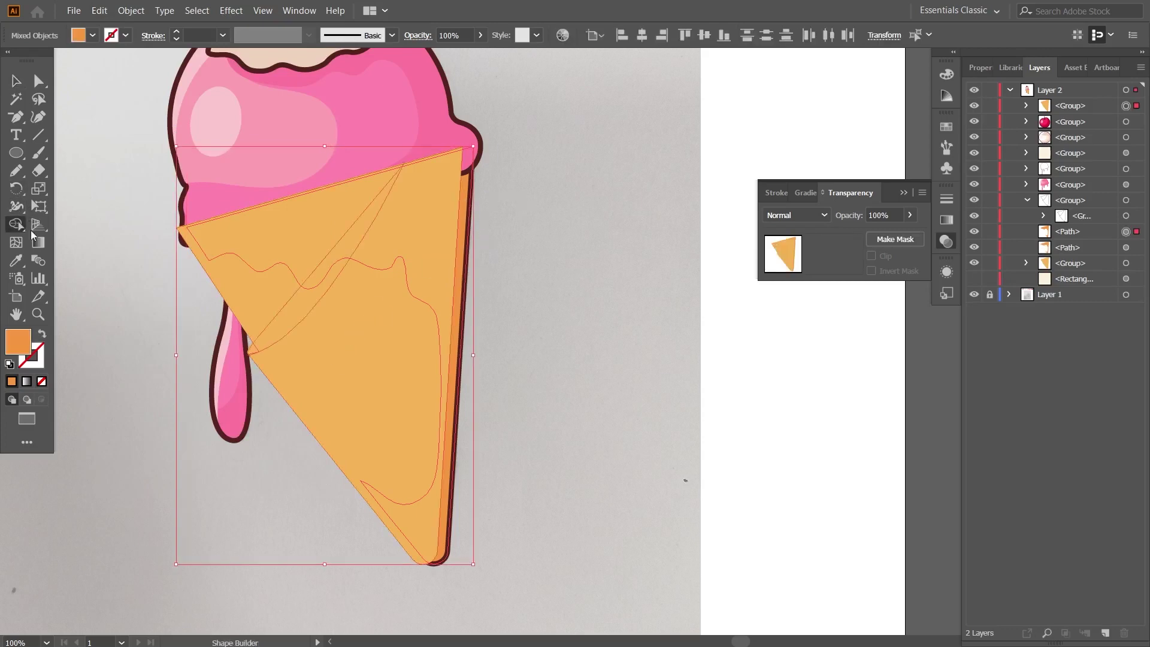
{"action": "left_click", "coordinate": [296, 290], "text": "alt"}
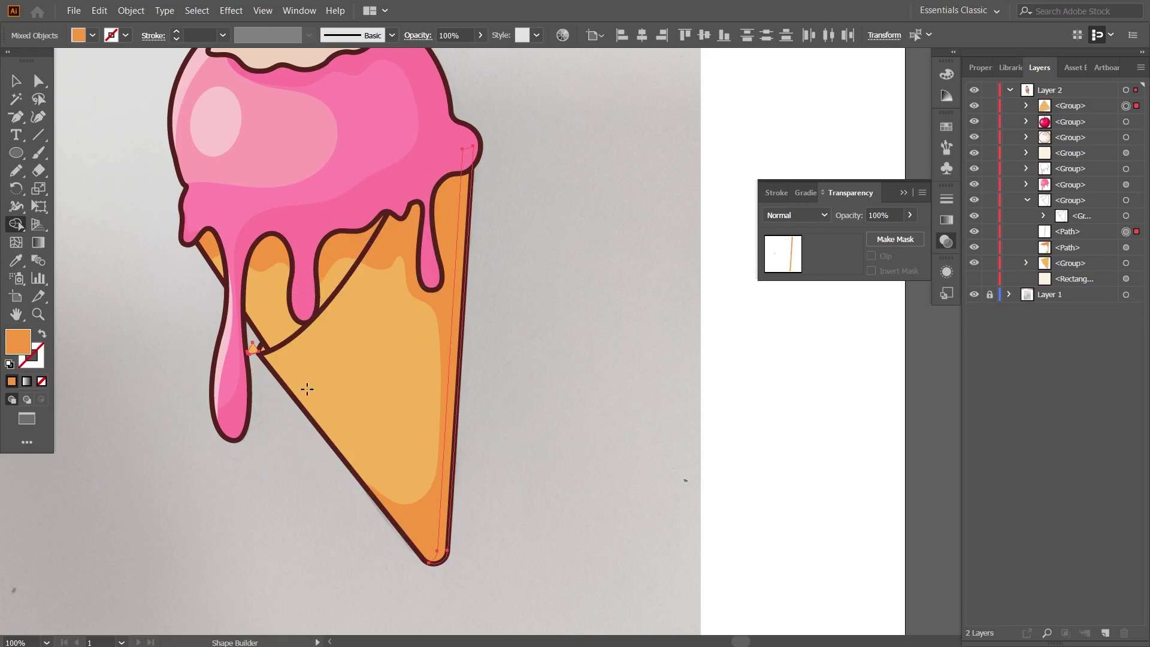
Fill the trimmed right-edge cone strip with the cone's darker orange-brown.
{"action": "key", "text": "i"}
{"action": "key", "text": "ctrl+minus"}
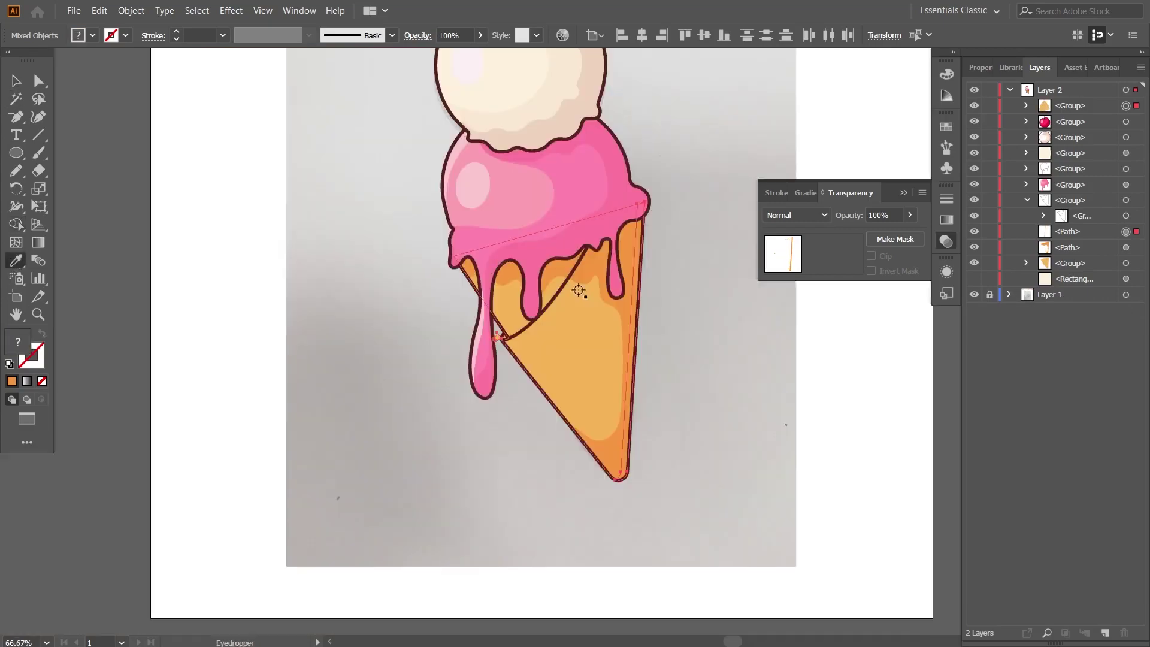
{"action": "left_click_drag", "start_coordinate": [577, 296], "coordinate": [420, 429]}
{"action": "left_click", "coordinate": [444, 539]}
{"action": "left_click_drag", "start_coordinate": [559, 339], "coordinate": [546, 162]}
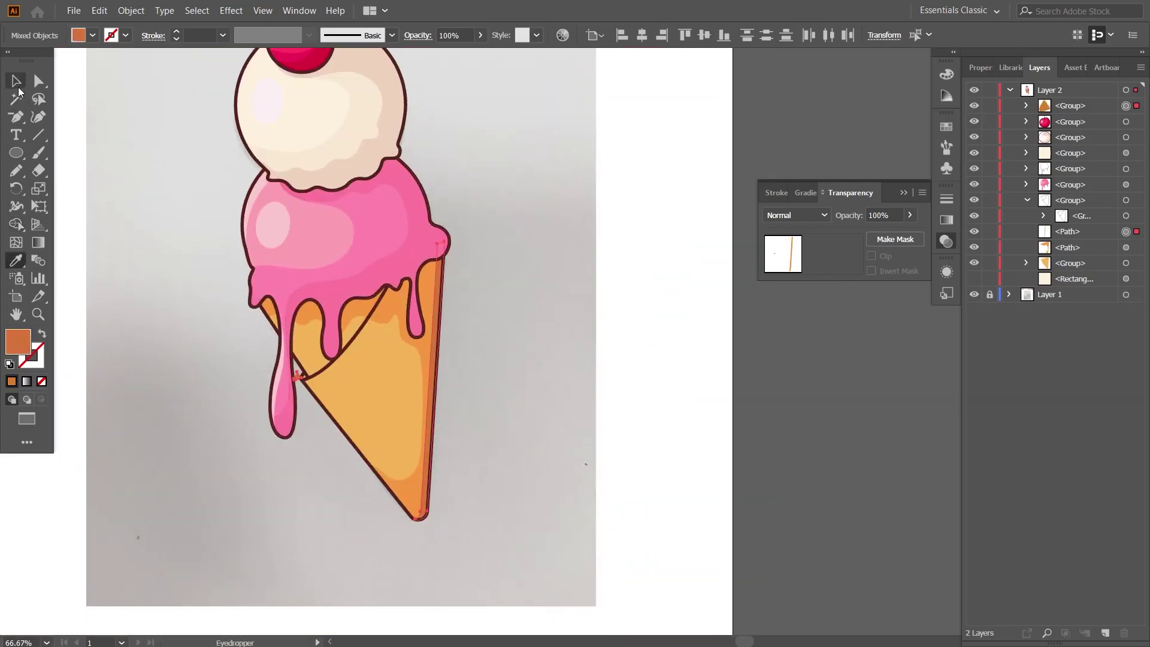
{"action": "left_click", "coordinate": [17, 81]}
{"action": "left_click", "coordinate": [631, 381]}
{"action": "scroll", "coordinate": [534, 429], "scroll_direction": "up", "scroll_amount": 1}
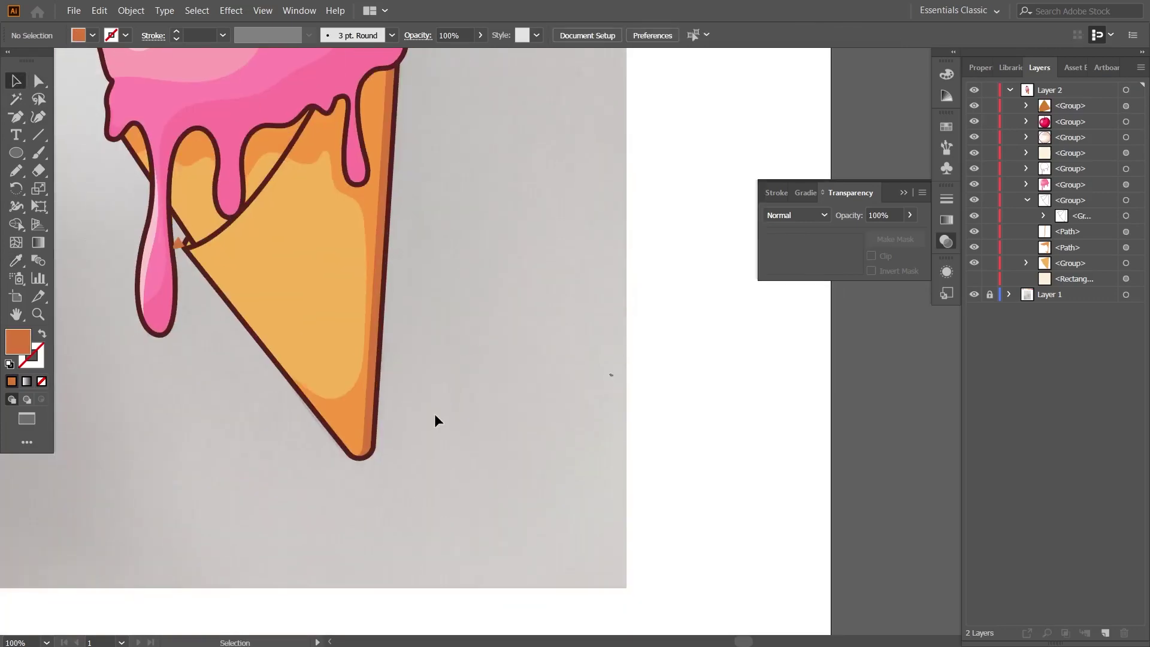
Draw a blob over the cone's bottom tip and fill it with the darker orange.
{"action": "scroll", "coordinate": [434, 414], "scroll_direction": "up", "scroll_amount": 1}
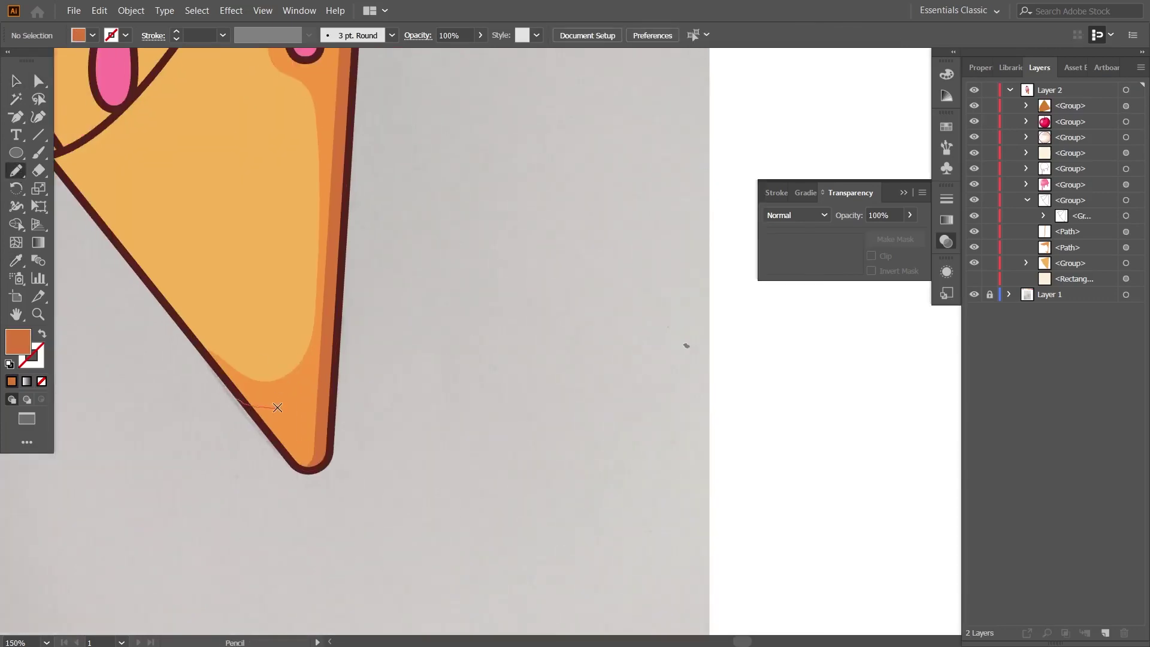
{"action": "left_click_drag", "start_coordinate": [240, 400], "coordinate": [240, 400]}
{"action": "left_click", "coordinate": [16, 260]}
{"action": "left_click", "coordinate": [333, 197]}
Trim the blob down to the cone outline with Shape Builder.
{"action": "left_click", "coordinate": [16, 81]}
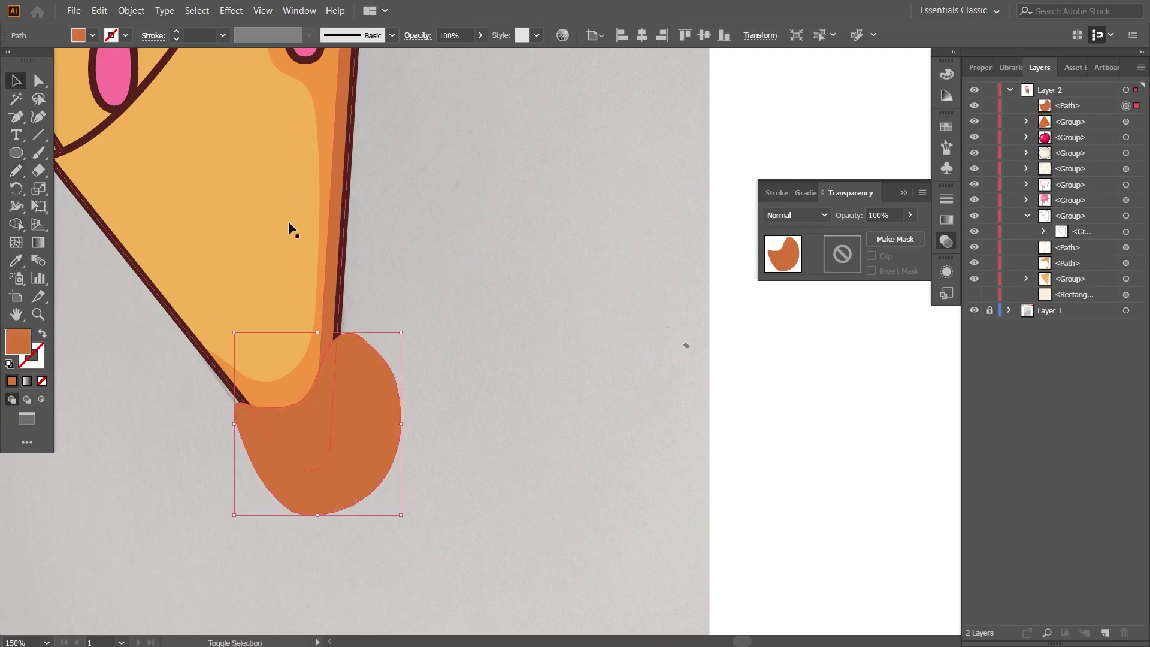
{"action": "left_click", "coordinate": [239, 297], "text": "shift"}
{"action": "key", "text": "shift+m"}
{"action": "left_click", "coordinate": [384, 456], "text": "alt"}
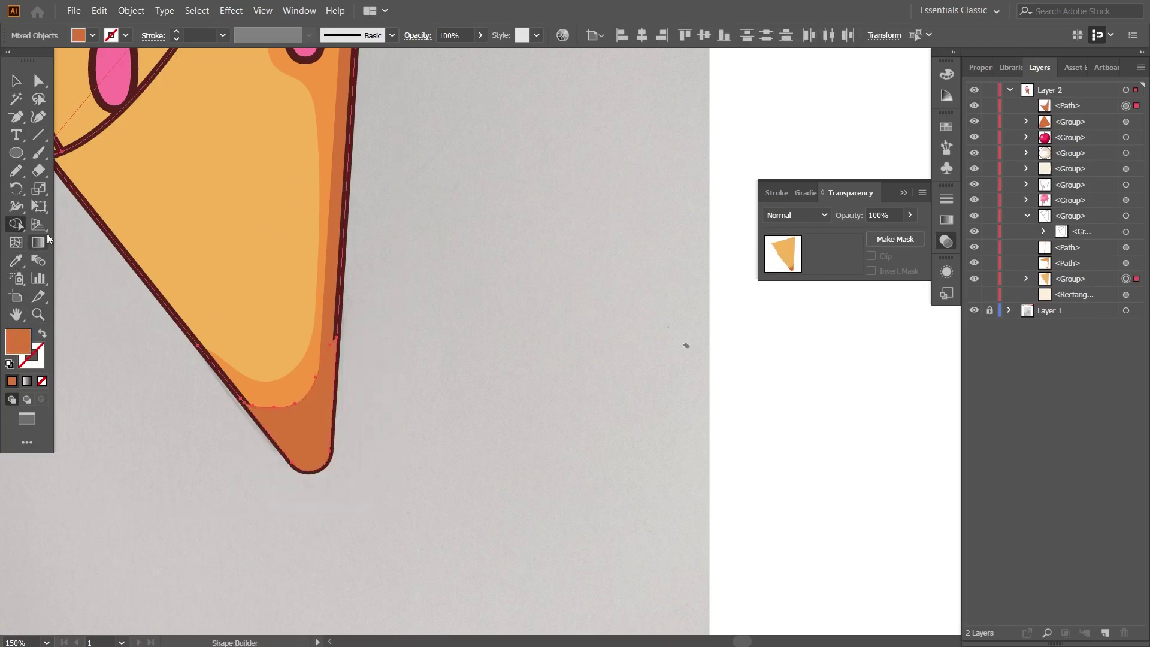
{"action": "key", "text": "v"}
{"action": "left_click", "coordinate": [326, 431]}
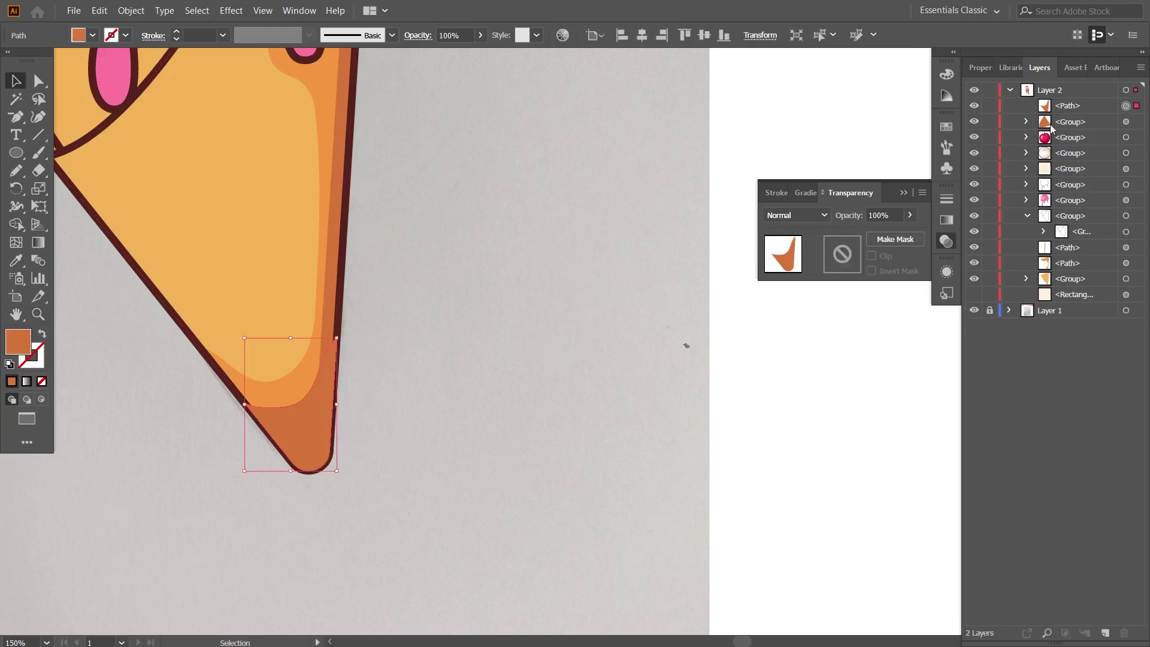
Move the cone-tip shading lower in the Layers stacking order.
{"action": "left_click", "coordinate": [1126, 122], "text": "shift"}
{"action": "left_click_drag", "start_coordinate": [1070, 105], "coordinate": [1082, 255]}
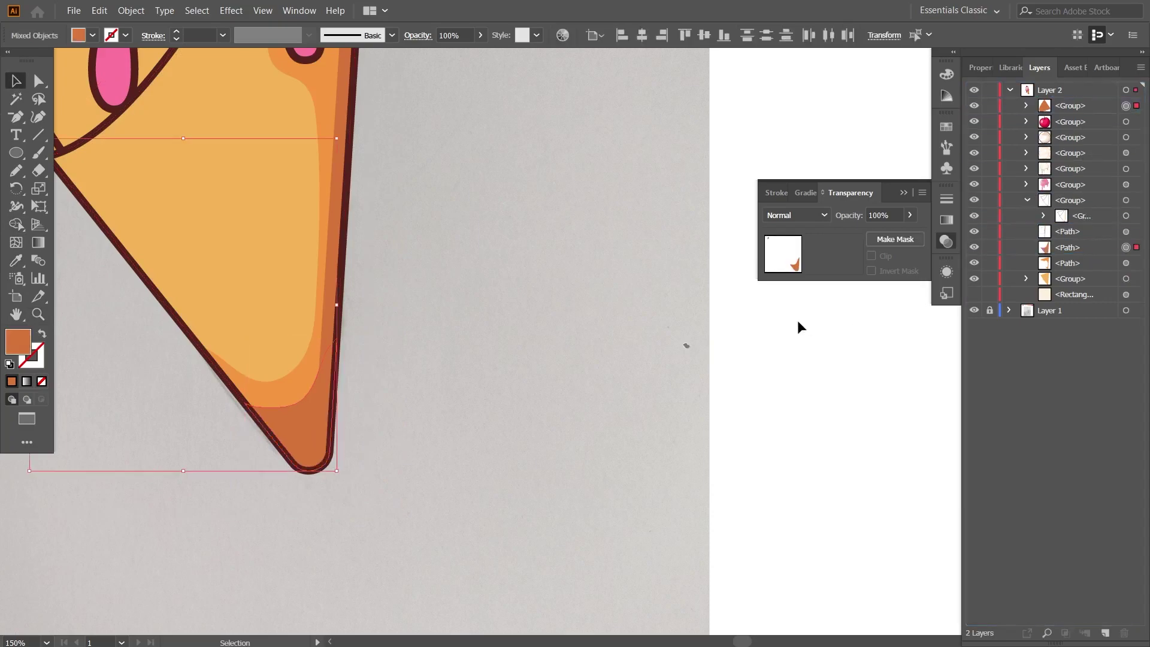
{"action": "left_click", "coordinate": [790, 353]}
{"action": "scroll", "coordinate": [540, 346], "scroll_direction": "down", "scroll_amount": 2}
{"action": "scroll", "coordinate": [540, 346], "scroll_direction": "up", "scroll_amount": 2}
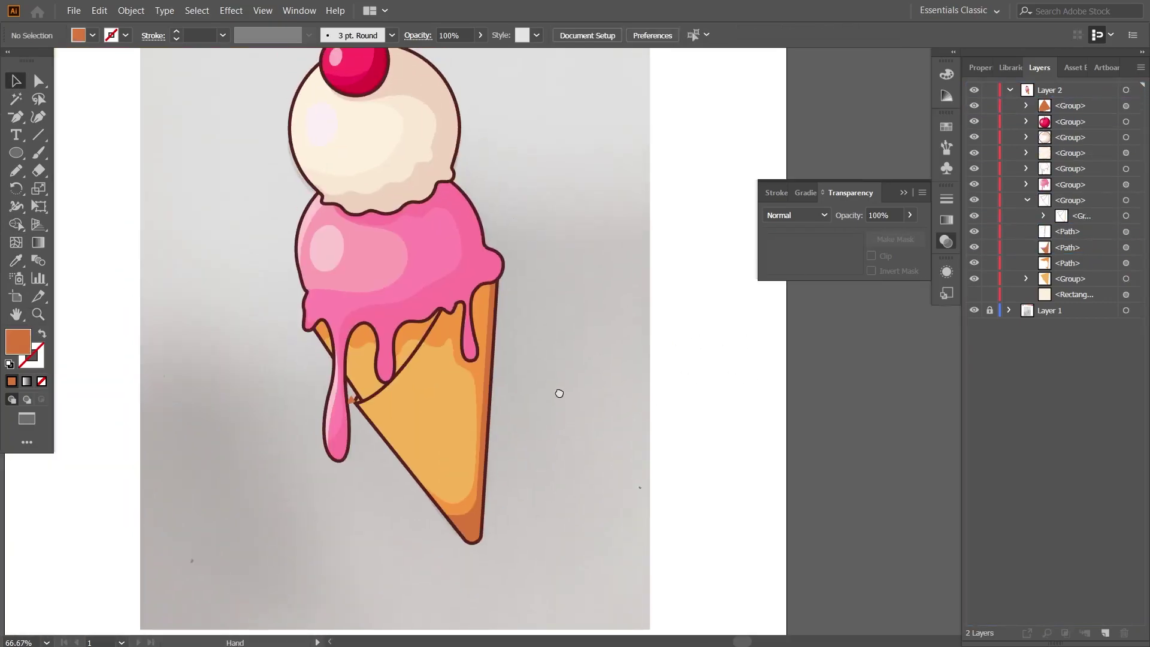
Select and delete the stray orange triangle at the cone's left edge.
{"action": "scroll", "coordinate": [539, 364], "scroll_direction": "up", "scroll_amount": 3}
{"action": "scroll", "coordinate": [419, 371], "scroll_direction": "left", "scroll_amount": 3}
{"action": "left_click", "coordinate": [216, 319]}
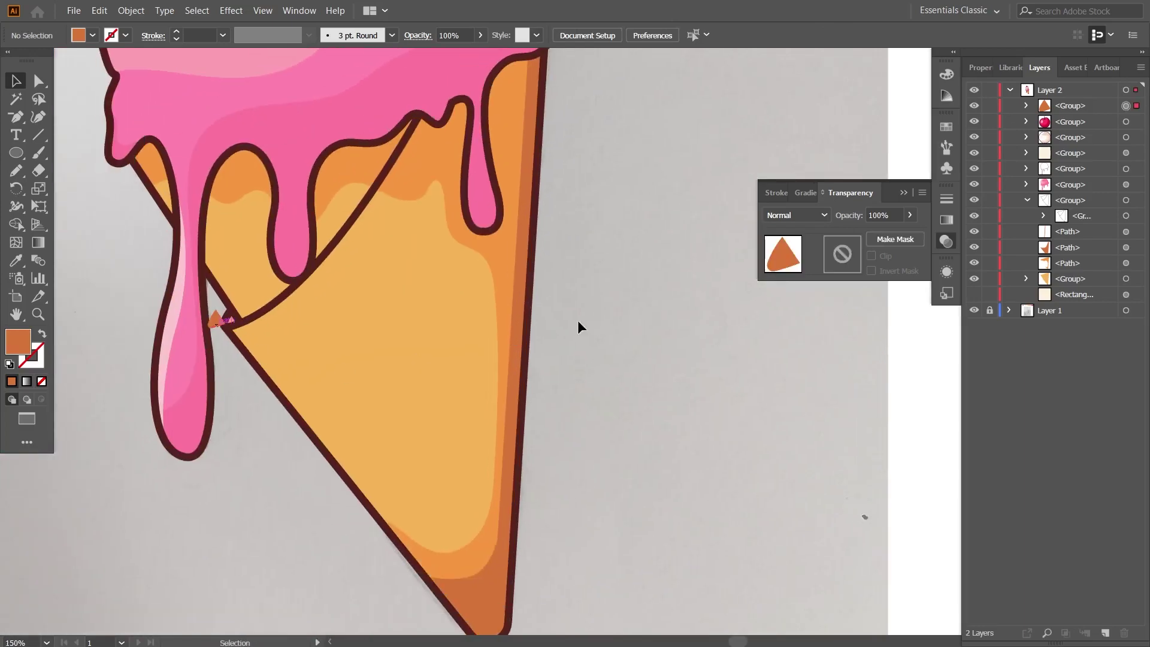
{"action": "left_click", "coordinate": [217, 320]}
{"action": "key", "text": "Delete"}
{"action": "scroll", "coordinate": [539, 360], "scroll_direction": "down", "scroll_amount": 1}
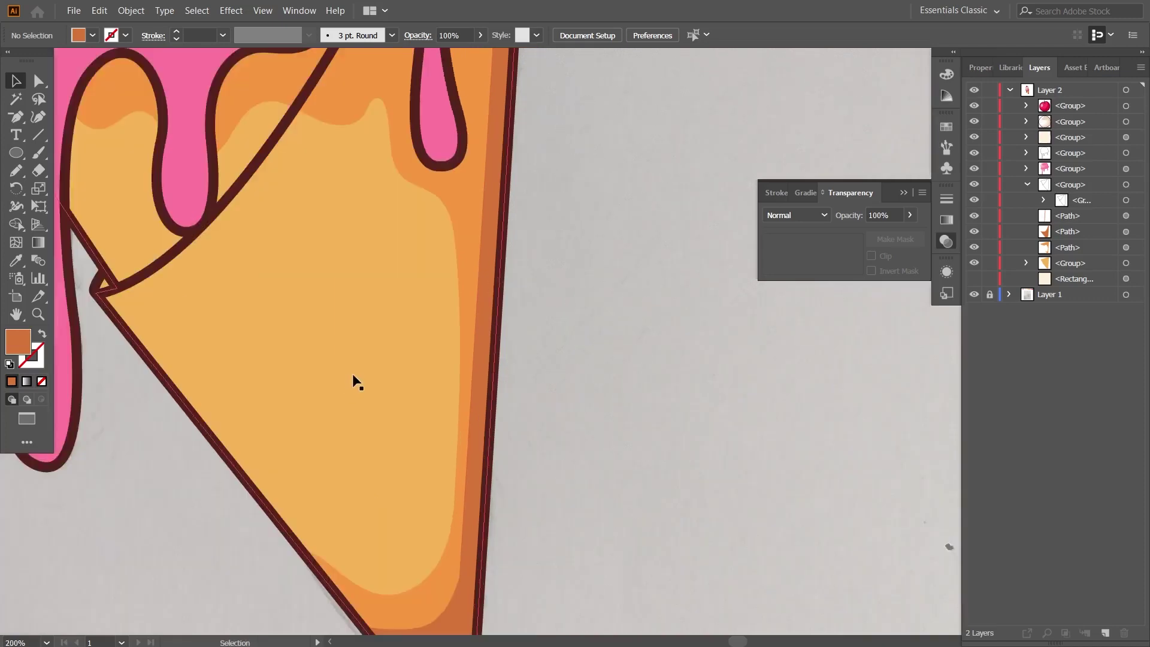
{"action": "scroll", "coordinate": [354, 382], "scroll_direction": "up", "scroll_amount": 1}
{"action": "scroll", "coordinate": [477, 375], "scroll_direction": "up", "scroll_amount": 1}
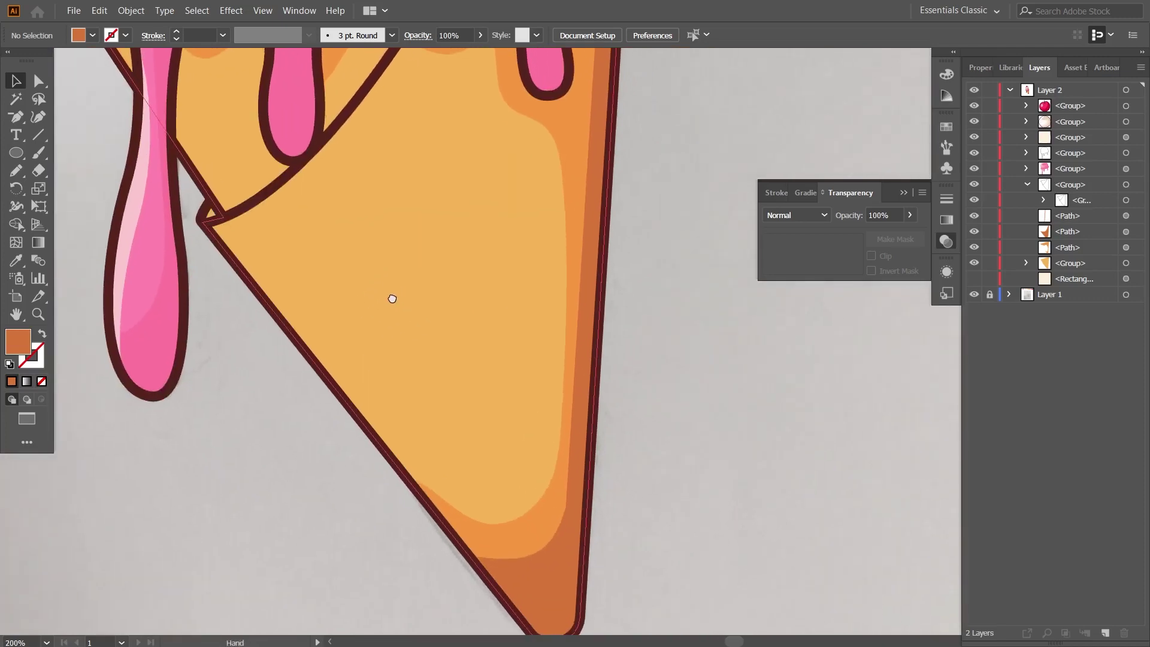
Inspect the right-edge orange shading's anchor points with Direct Selection.
{"action": "left_click", "coordinate": [595, 436]}
{"action": "left_click", "coordinate": [986, 68]}
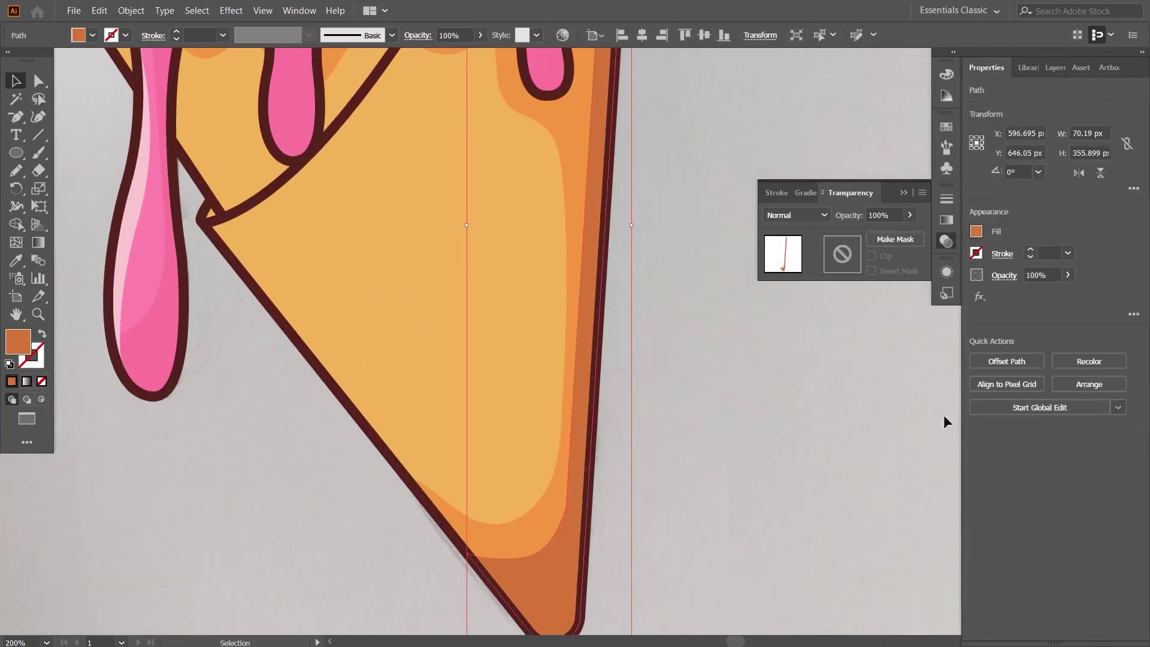
{"action": "left_click", "coordinate": [38, 80]}
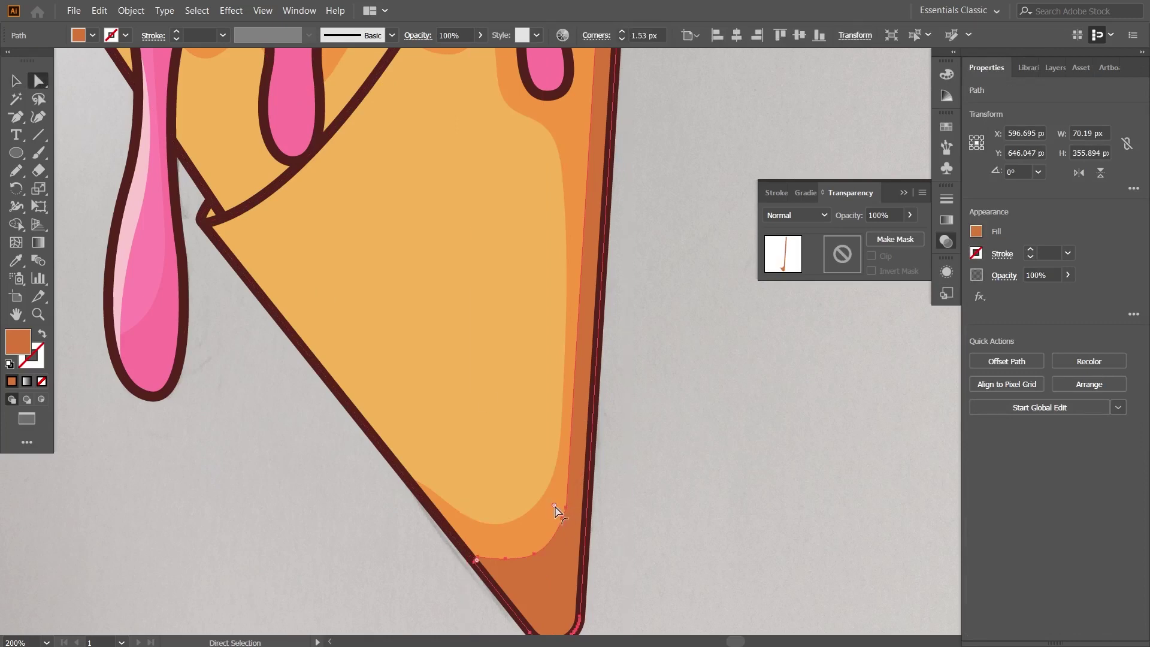
{"action": "left_click", "coordinate": [689, 475]}
{"action": "scroll", "coordinate": [611, 434], "scroll_direction": "down", "scroll_amount": 5}
{"action": "scroll", "coordinate": [597, 364], "scroll_direction": "up", "scroll_amount": 2}
{"action": "scroll", "coordinate": [597, 364], "scroll_direction": "up", "scroll_amount": 5}
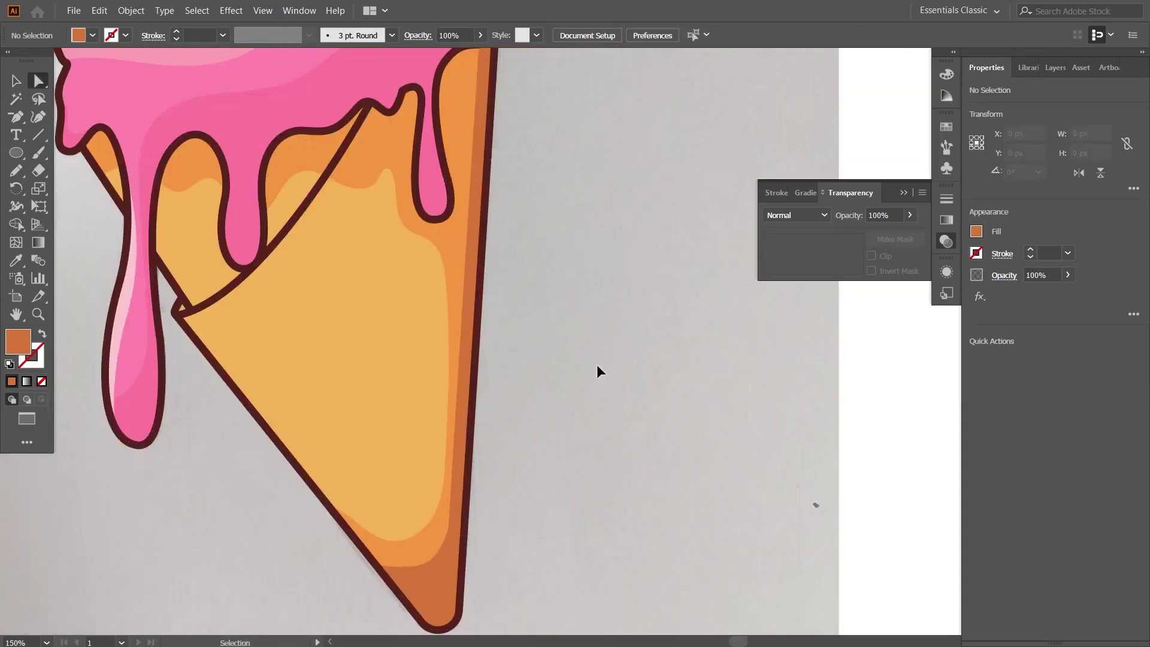
{"action": "scroll", "coordinate": [597, 364], "scroll_direction": "down", "scroll_amount": 5}
{"action": "scroll", "coordinate": [559, 285], "scroll_direction": "up", "scroll_amount": 3}
{"action": "scroll", "coordinate": [559, 285], "scroll_direction": "up", "scroll_amount": 2}
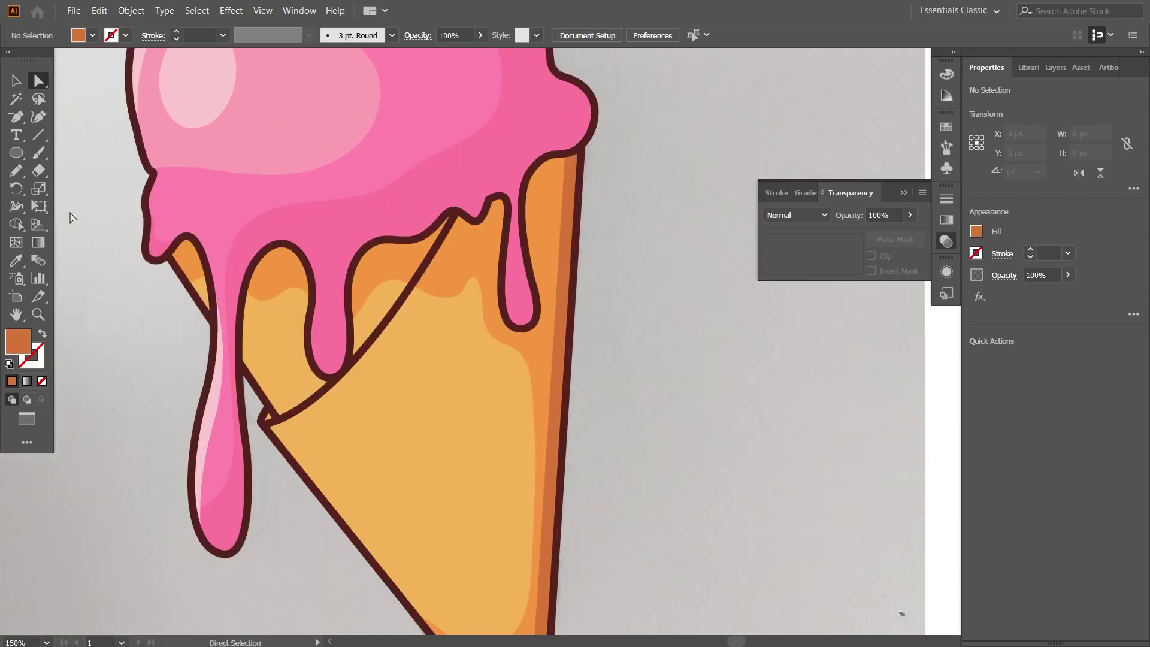
{"action": "key", "text": "n"}
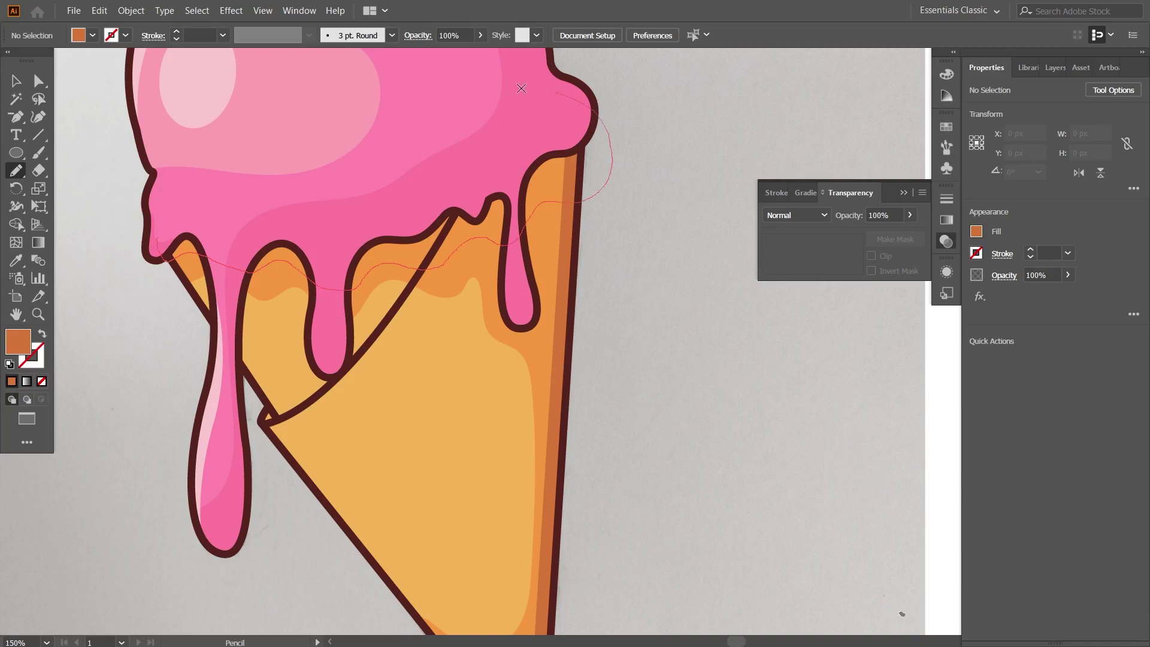
Sketch a wavy darker band across the cone top and trim off its part above the cone.
{"action": "left_click_drag", "start_coordinate": [153, 226], "coordinate": [150, 222]}
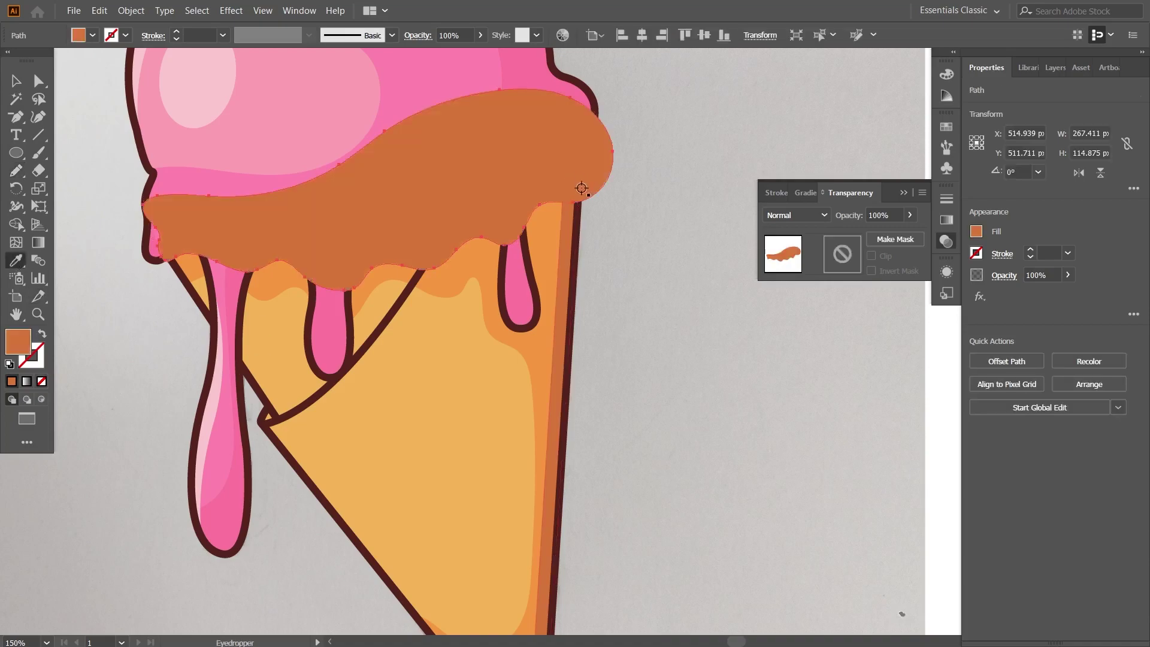
{"action": "key", "text": "v"}
{"action": "left_click", "coordinate": [488, 308], "text": "shift"}
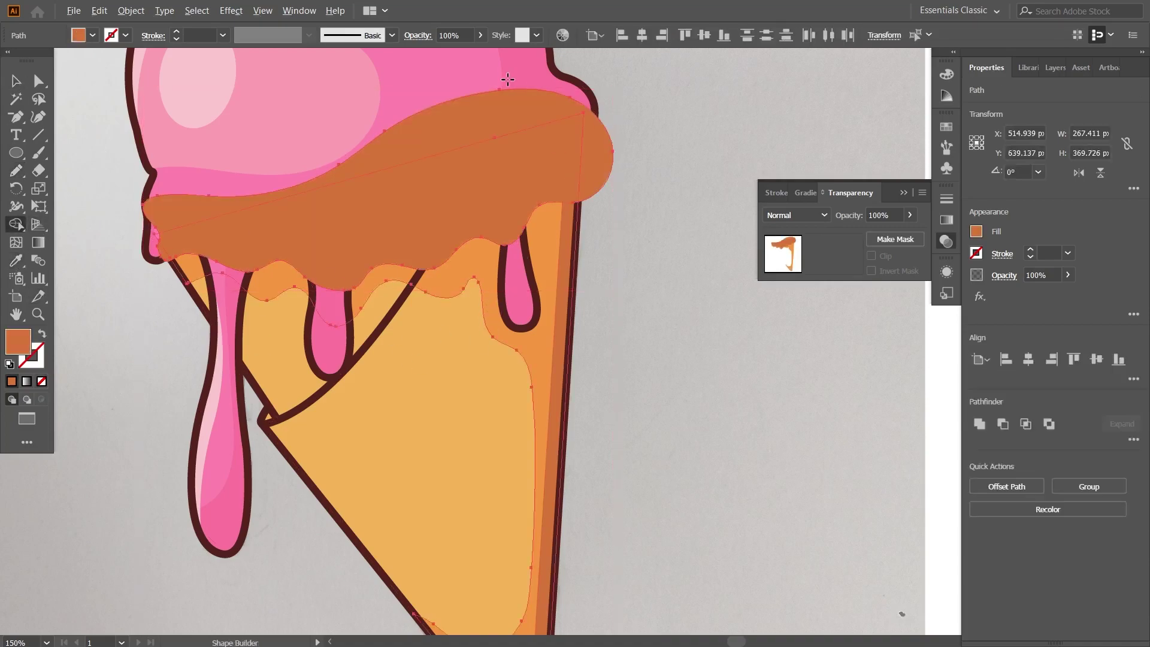
{"action": "key", "text": "shift+m"}
{"action": "left_click", "coordinate": [240, 156], "text": "alt"}
{"action": "key", "text": "v"}
{"action": "left_click", "coordinate": [659, 132]}
Move the band beneath the pink ice cream group in the Layers panel.
{"action": "left_click", "coordinate": [419, 192]}
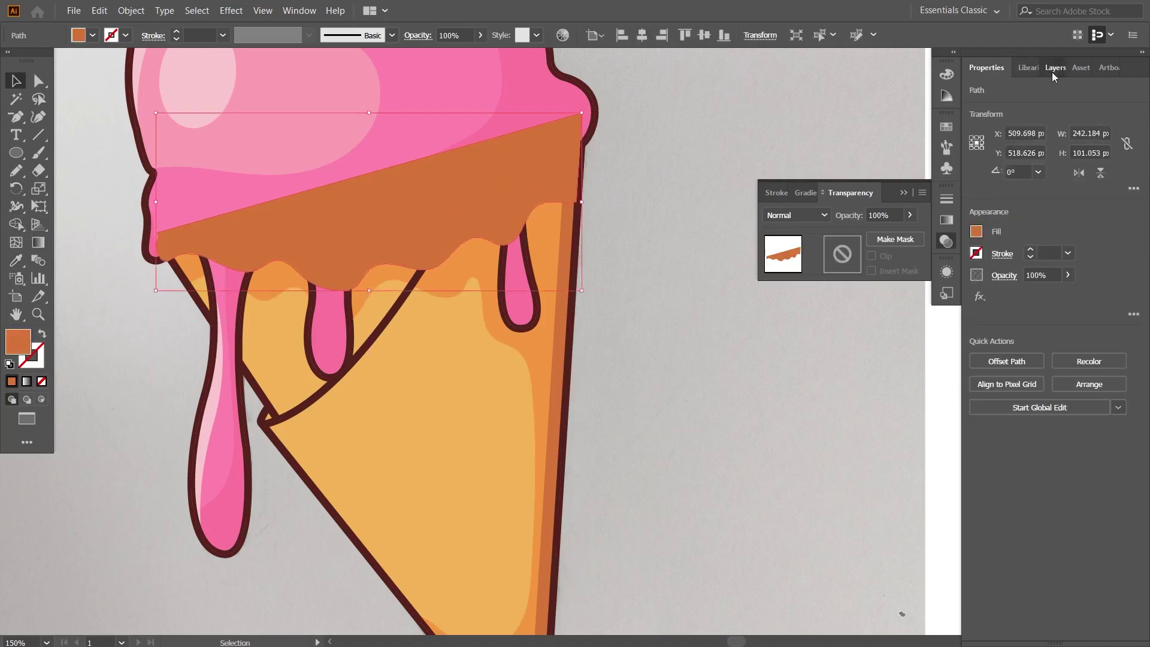
{"action": "left_click", "coordinate": [1039, 67]}
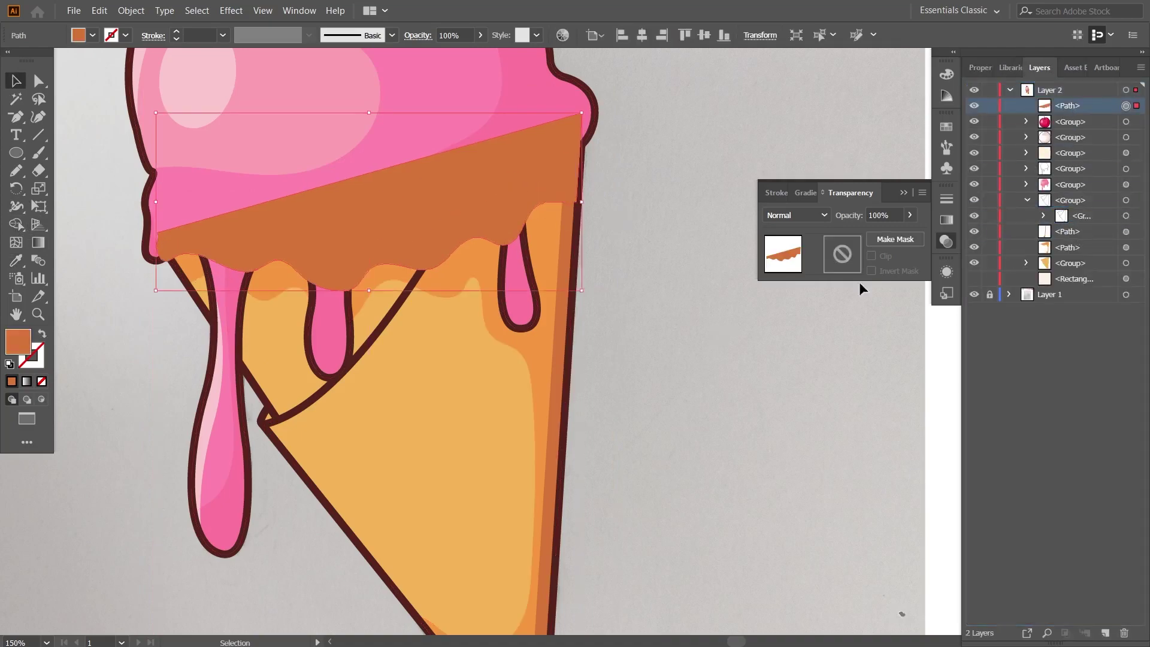
{"action": "left_click_drag", "start_coordinate": [1088, 141], "coordinate": [1076, 238]}
{"action": "left_click", "coordinate": [717, 365]}
{"action": "left_click", "coordinate": [563, 187]}
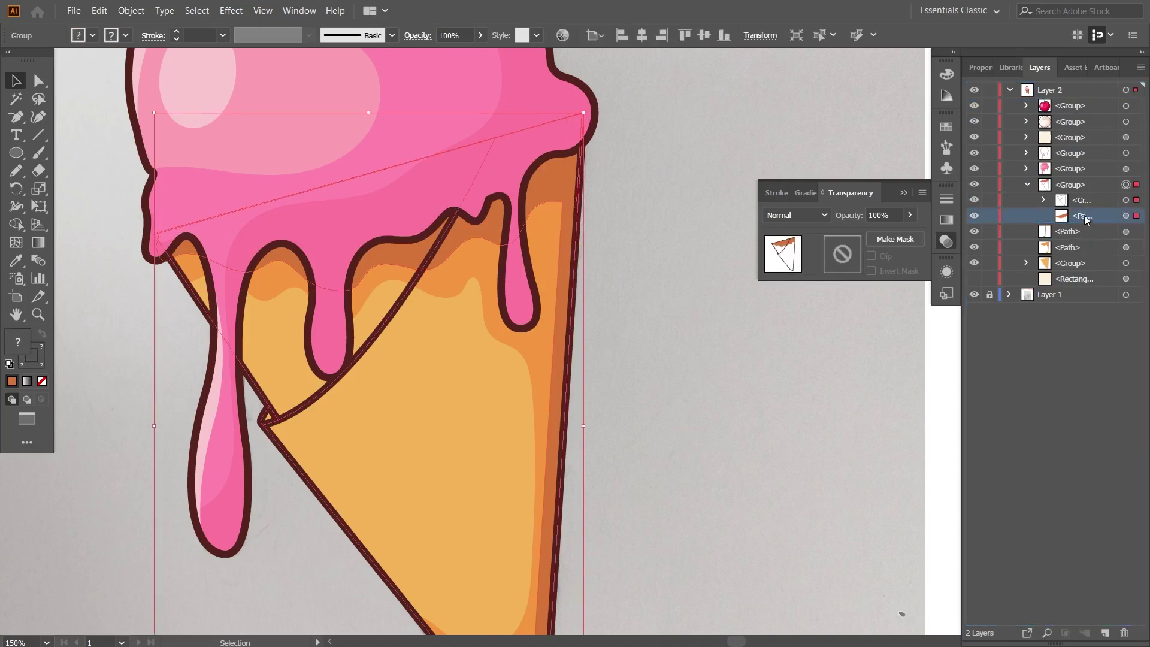
{"action": "left_click_drag", "start_coordinate": [1080, 229], "coordinate": [1078, 238]}
Round the band's corner at the cone's right edge with Direct Selection.
{"action": "left_click", "coordinate": [680, 330]}
{"action": "left_click", "coordinate": [562, 234]}
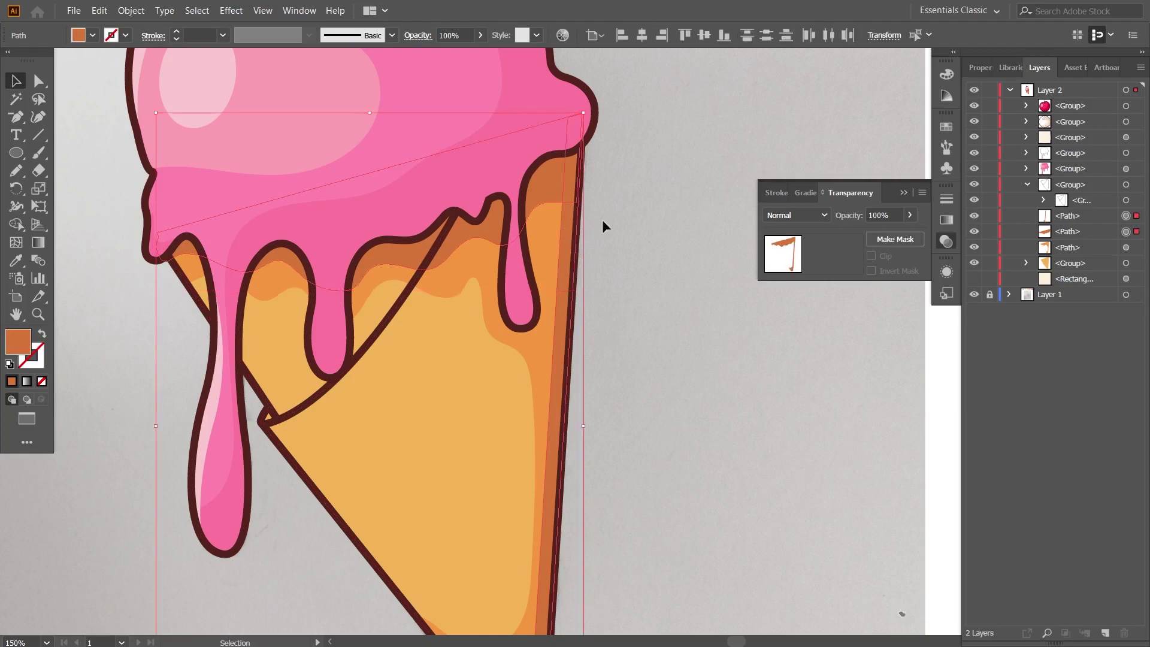
{"action": "left_click", "coordinate": [986, 67]}
{"action": "left_click", "coordinate": [979, 424]}
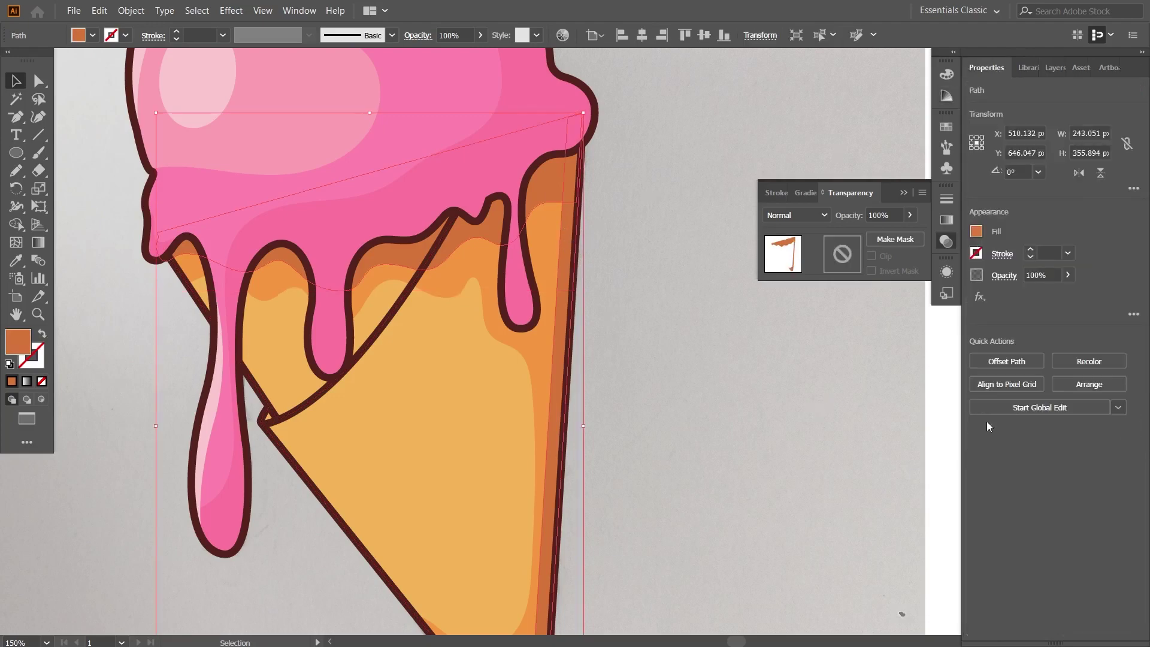
{"action": "left_click", "coordinate": [39, 81]}
{"action": "left_click", "coordinate": [560, 206]}
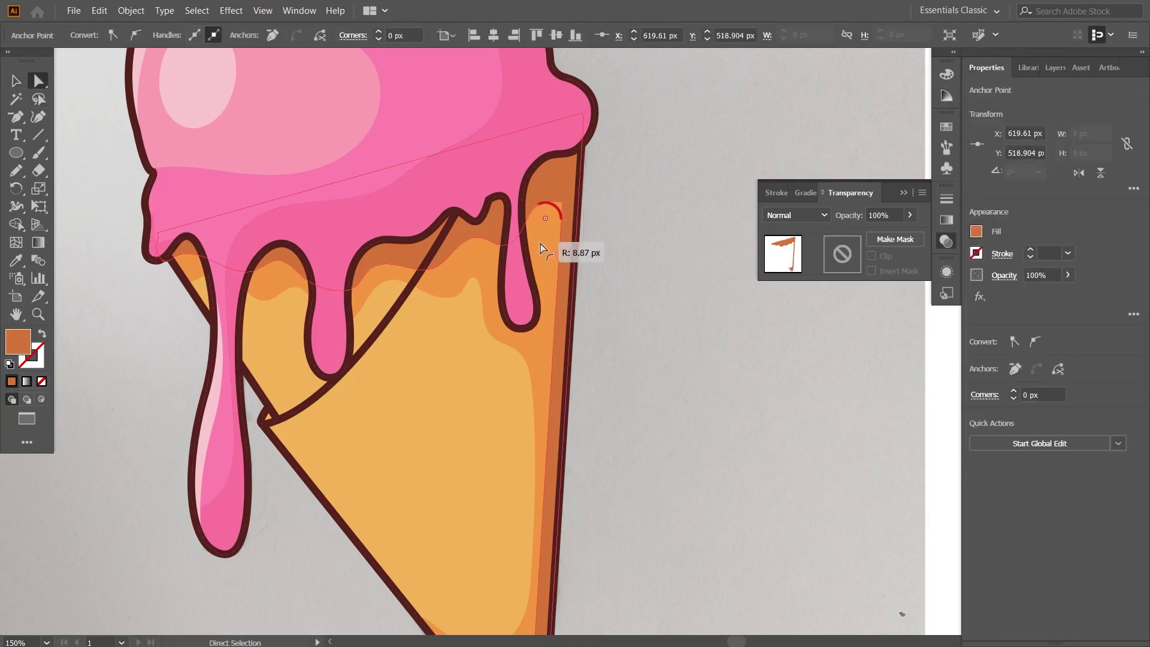
{"action": "left_click", "coordinate": [668, 288]}
{"action": "scroll", "coordinate": [674, 327], "scroll_direction": "down", "scroll_amount": 3}
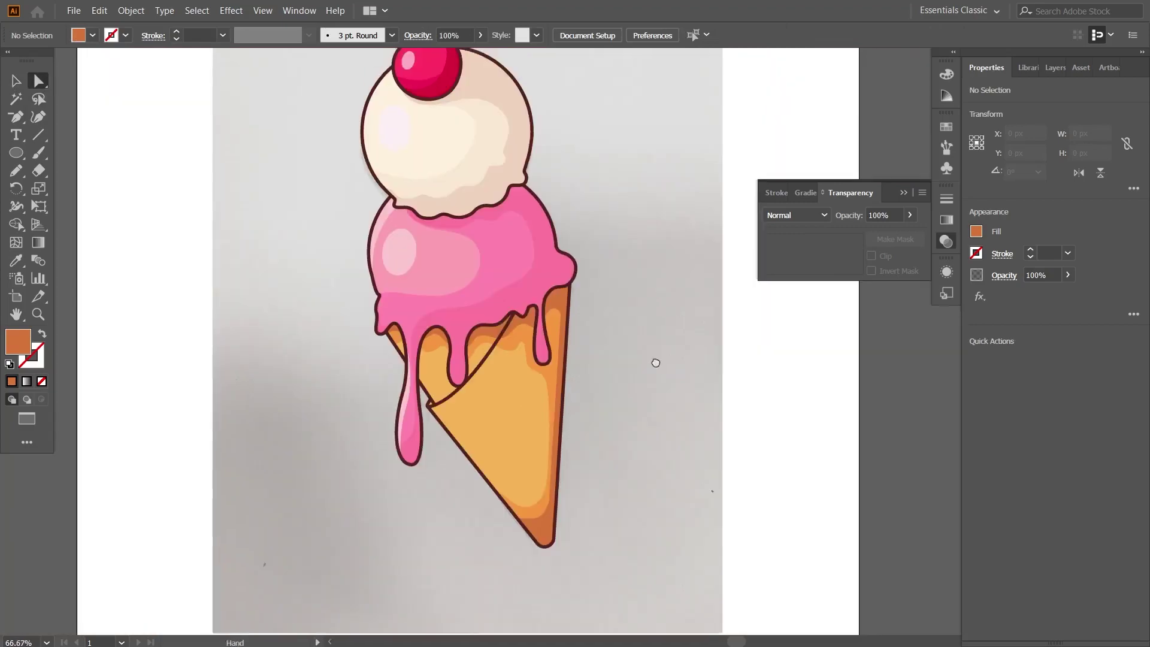
{"action": "scroll", "coordinate": [587, 382], "scroll_direction": "up", "scroll_amount": 4}
{"action": "scroll", "coordinate": [535, 351], "scroll_direction": "down", "scroll_amount": 2}
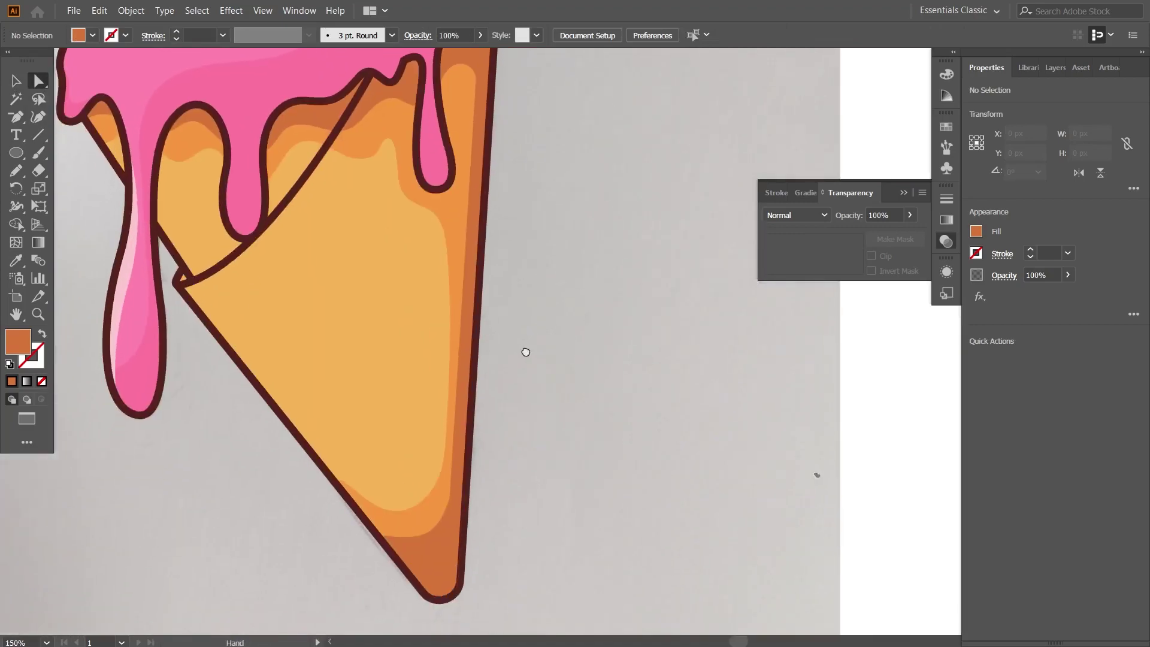
{"action": "left_click", "coordinate": [22, 122]}
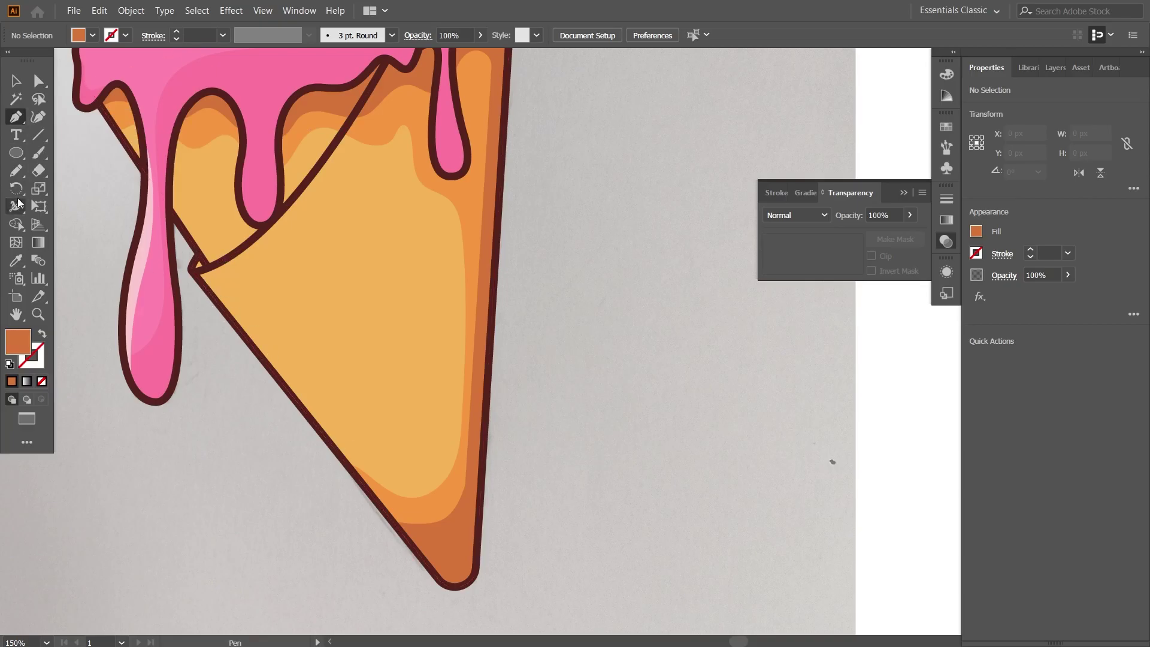
Draw a thin closed sliver shape along the cone's lower-left edge.
{"action": "left_click", "coordinate": [358, 494]}
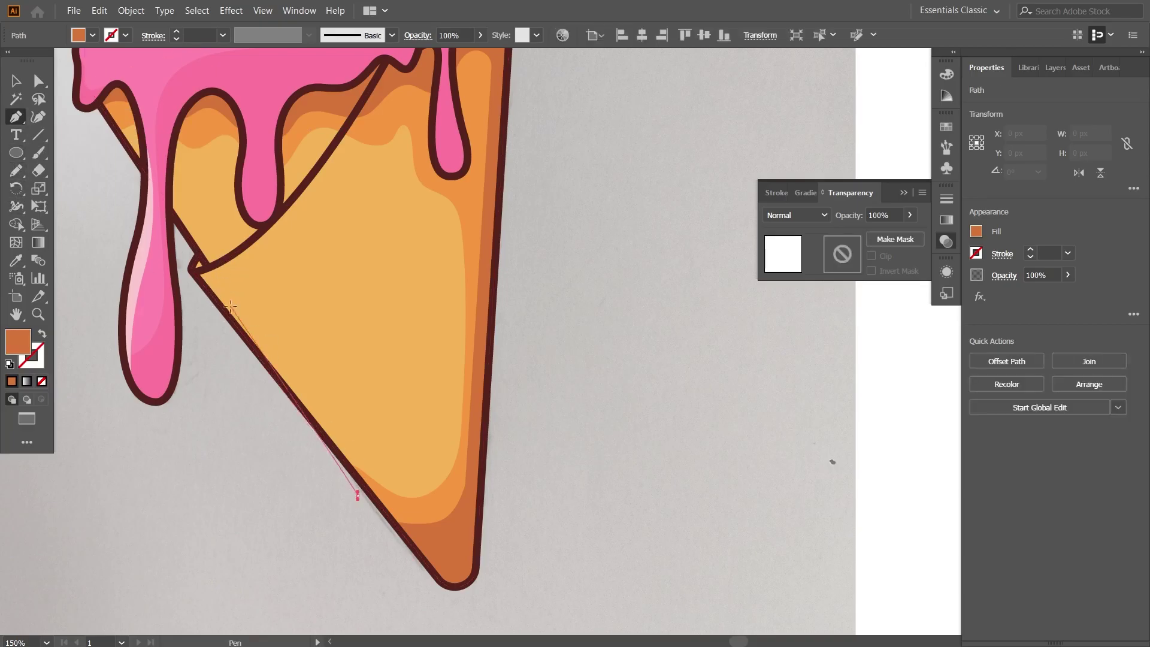
{"action": "left_click", "coordinate": [219, 266]}
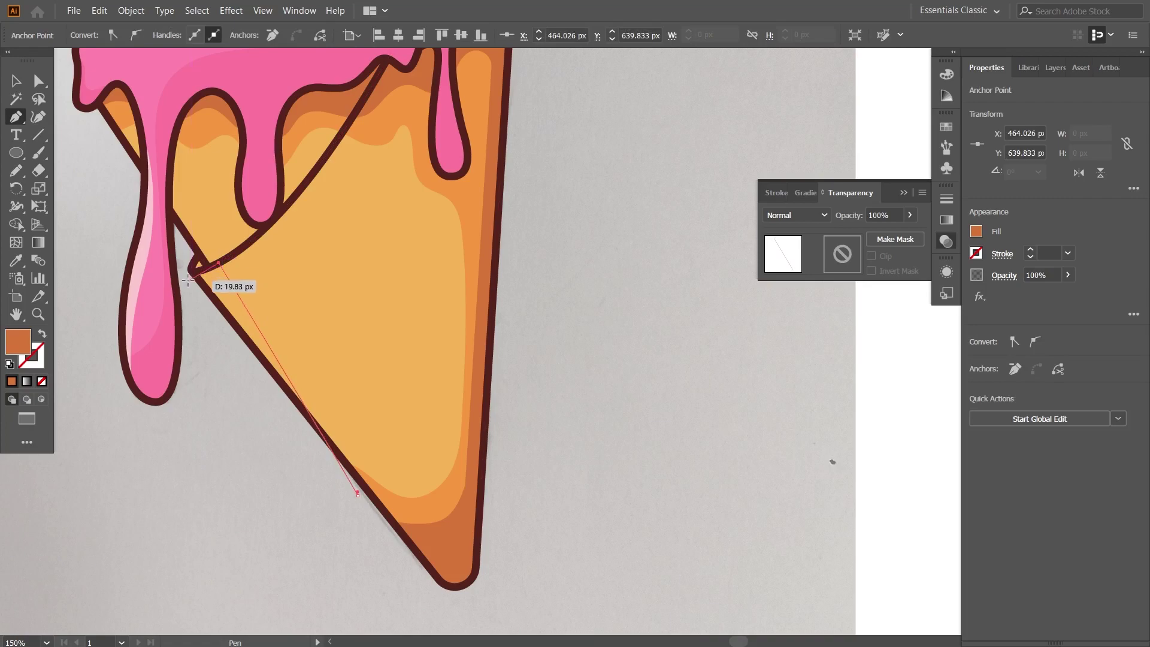
{"action": "left_click", "coordinate": [191, 277]}
{"action": "left_click", "coordinate": [202, 318]}
{"action": "left_click_drag", "start_coordinate": [360, 496], "coordinate": [362, 500]}
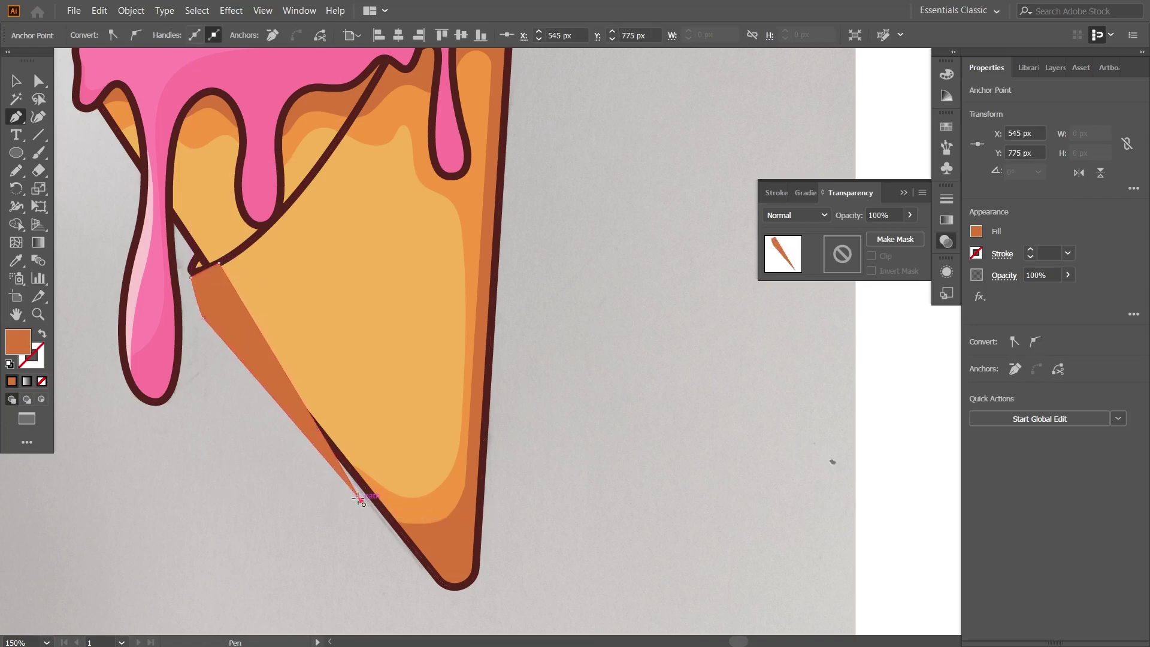
{"action": "key", "text": "v"}
Fill the sliver with the light cone colour sampled from the artwork.
{"action": "key", "text": "ctrl+minus"}
{"action": "key", "text": "ctrl+minus"}
{"action": "key", "text": "ctrl+minus"}
{"action": "key", "text": "i"}
{"action": "left_click", "coordinate": [389, 127]}
{"action": "scroll", "coordinate": [141, 172], "scroll_direction": "down", "scroll_amount": 3}
{"action": "key", "text": "v"}
Trim the sliver against the cone piece with the Shape Builder.
{"action": "left_click_drag", "start_coordinate": [449, 372], "coordinate": [334, 475]}
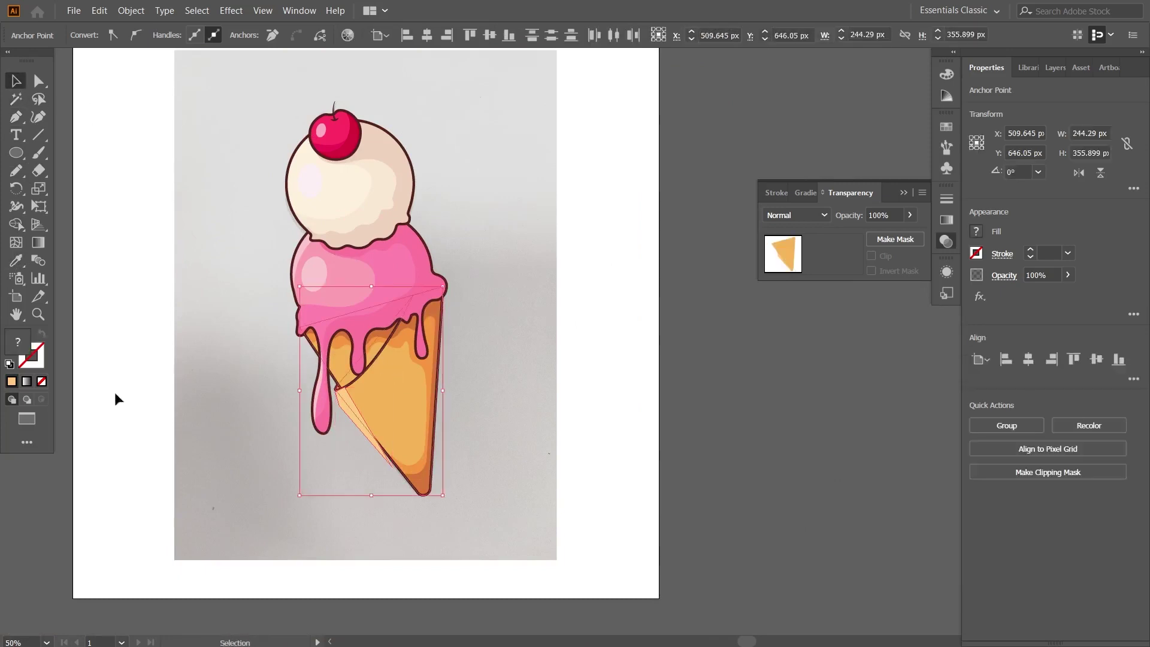
{"action": "left_click", "coordinate": [349, 456], "text": "shift"}
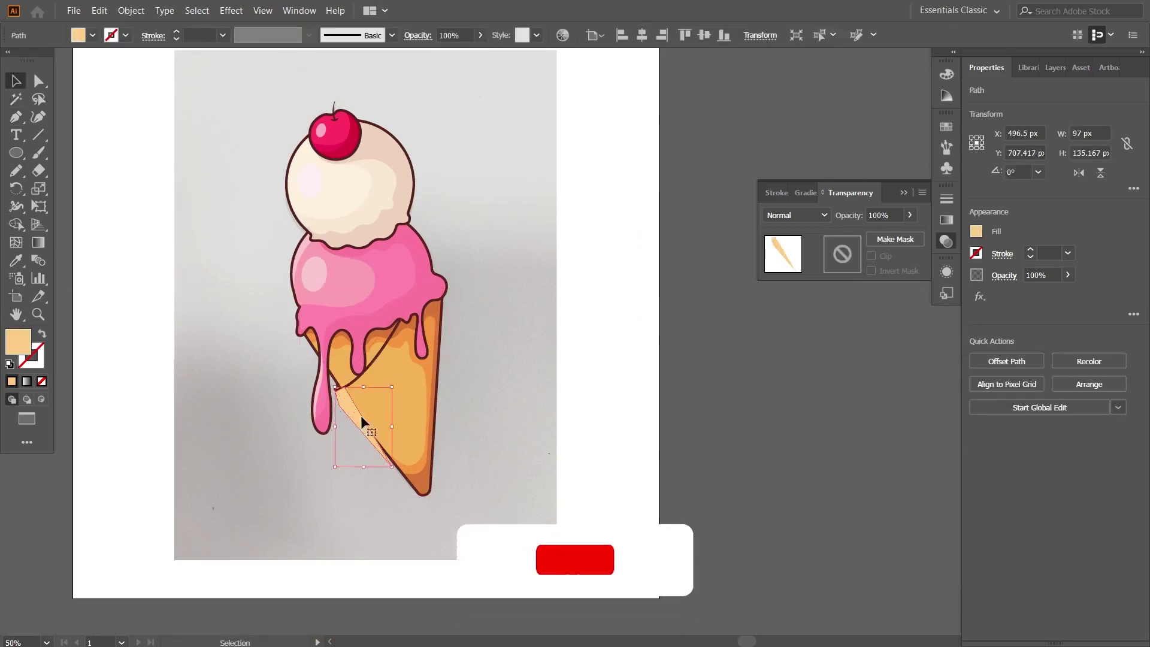
{"action": "key", "text": "shift+m"}
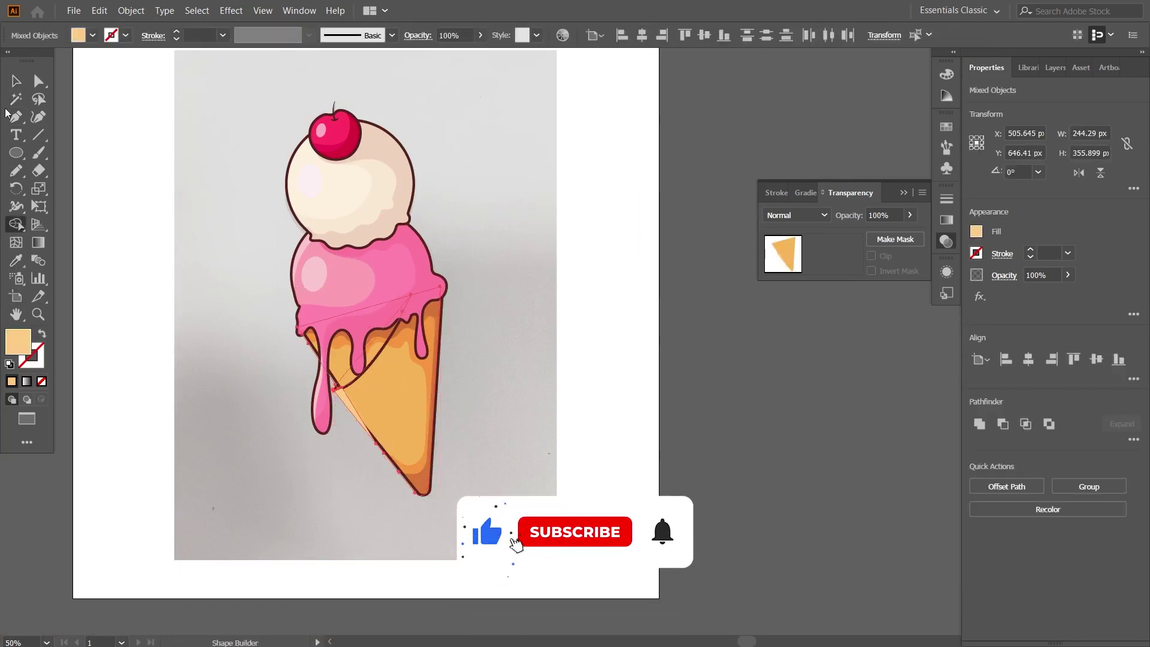
{"action": "key", "text": "v"}
Select the small sliver and find it in the Layers panel.
{"action": "left_click", "coordinate": [567, 256]}
{"action": "left_click", "coordinate": [359, 418]}
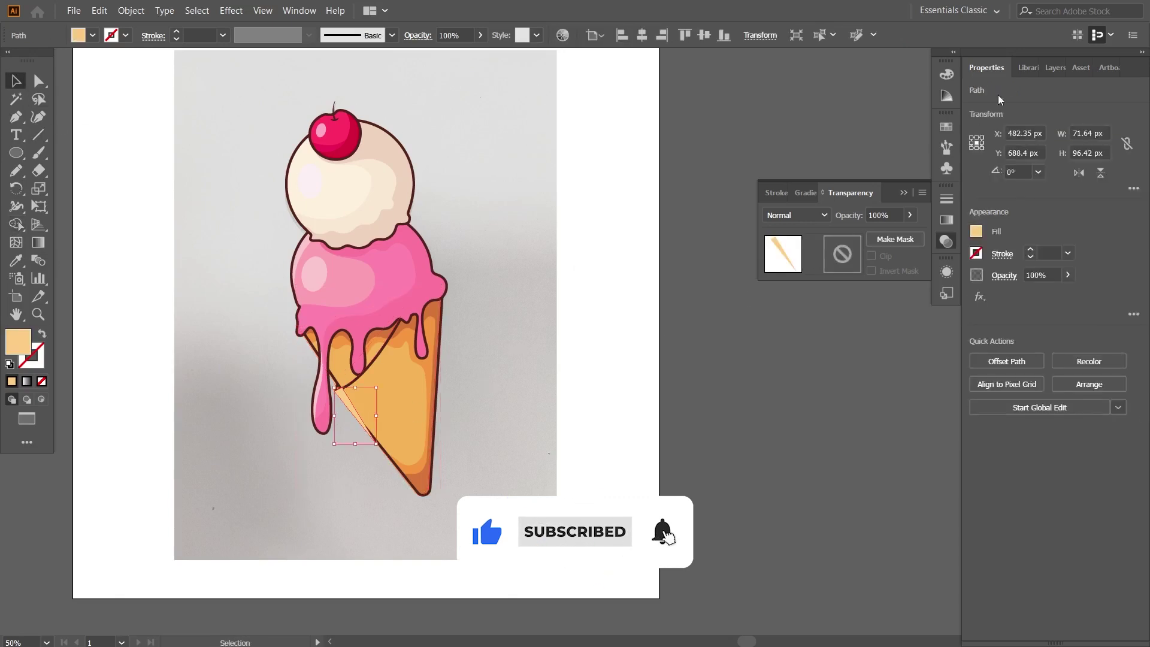
{"action": "left_click", "coordinate": [1055, 68]}
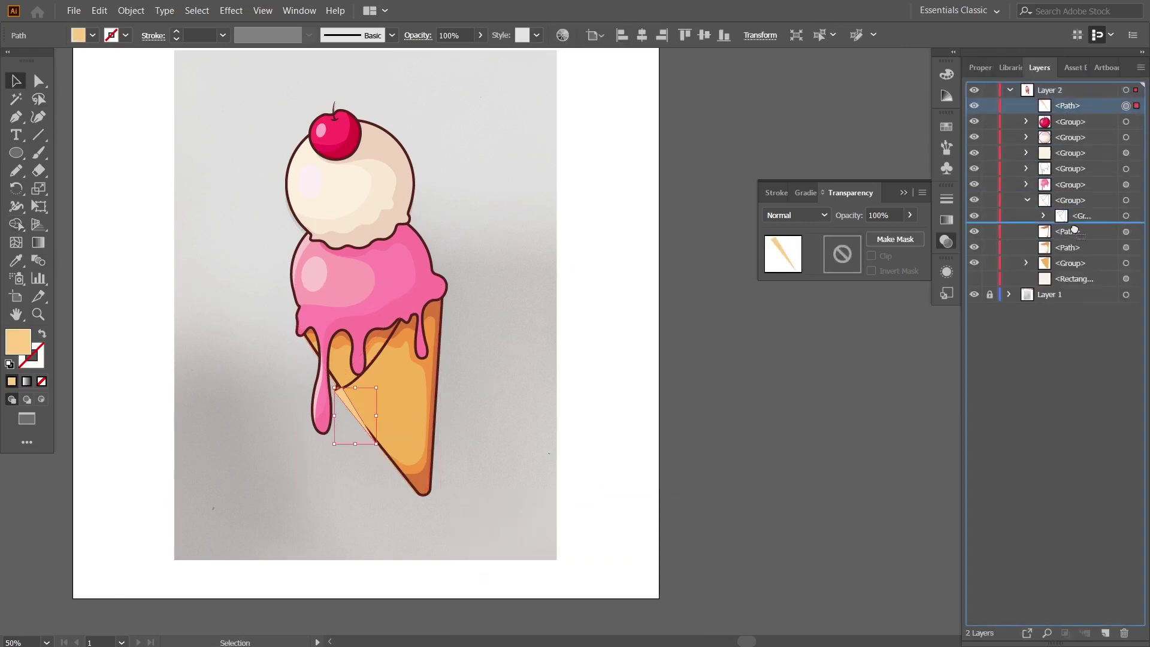
Move the sliver path into the cone's group and inspect the group's parts in isolation.
{"action": "left_click_drag", "start_coordinate": [1067, 106], "coordinate": [1072, 231]}
{"action": "left_click", "coordinate": [497, 451]}
{"action": "scroll", "coordinate": [442, 478], "scroll_direction": "up", "scroll_amount": 2}
{"action": "scroll", "coordinate": [437, 414], "scroll_direction": "up", "scroll_amount": 2}
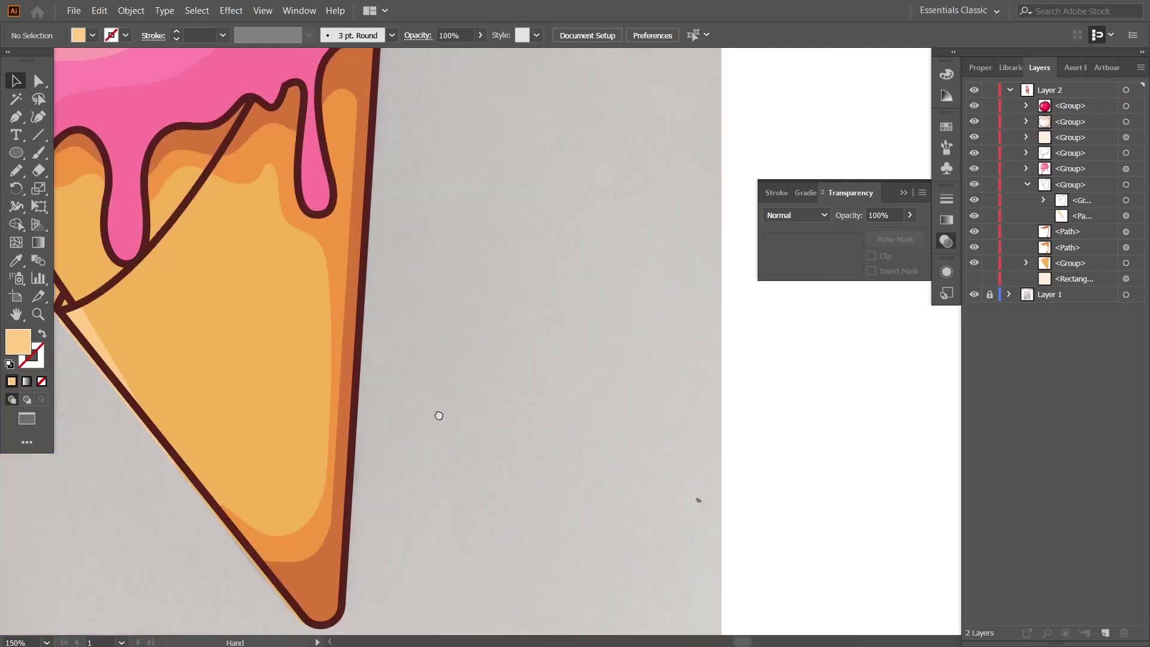
{"action": "left_click", "coordinate": [382, 273]}
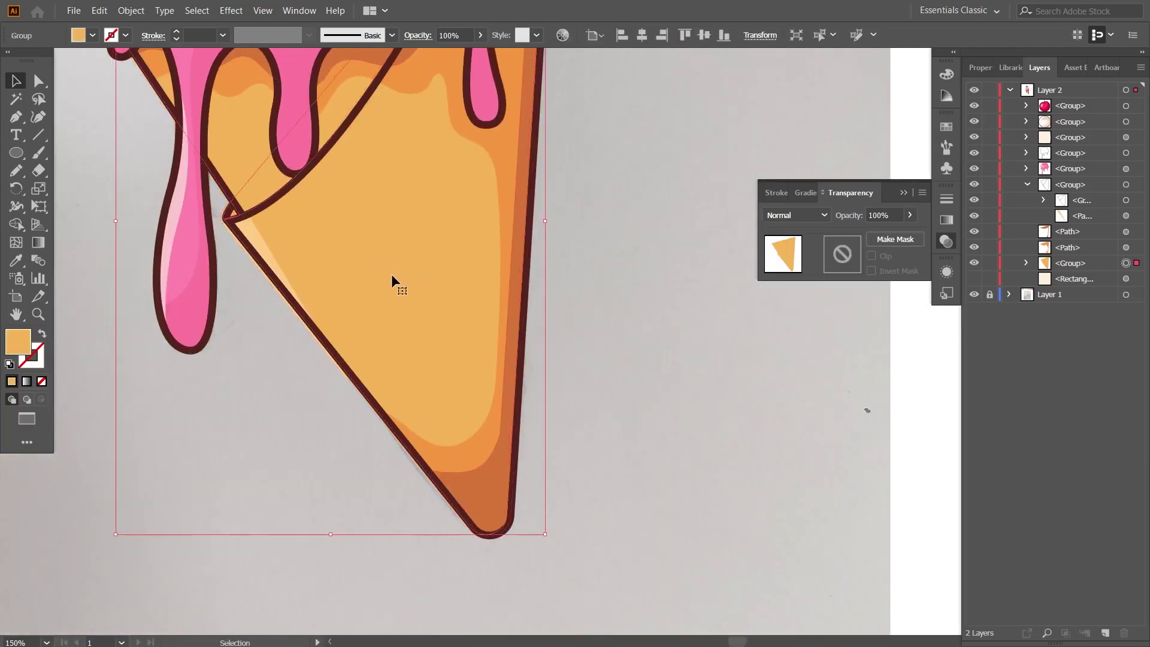
{"action": "left_click", "coordinate": [608, 267]}
{"action": "double_click", "coordinate": [260, 242]}
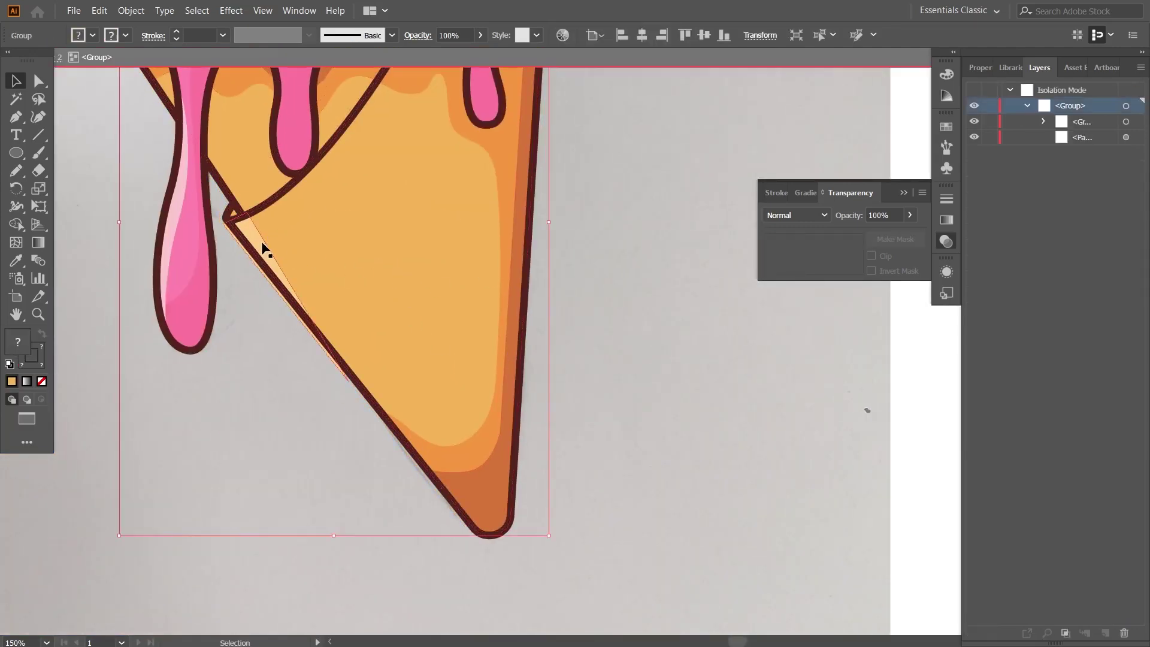
{"action": "left_click", "coordinate": [260, 242]}
{"action": "left_click", "coordinate": [647, 317]}
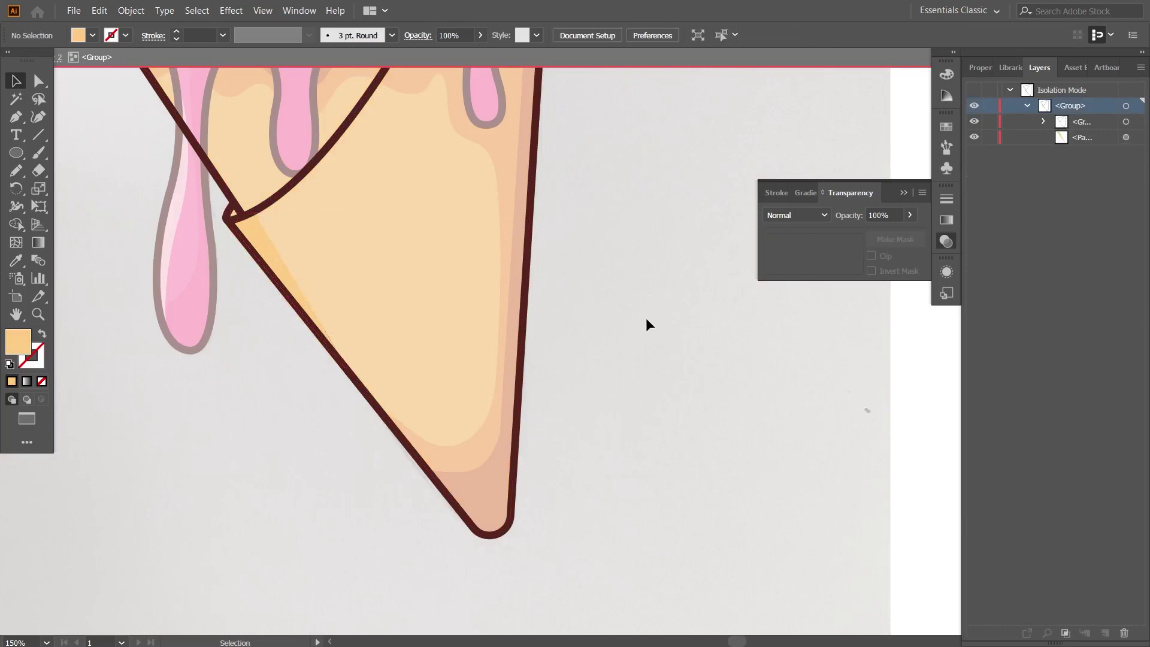
{"action": "double_click", "coordinate": [646, 318]}
Scroll through the layer list and briefly hide then show the cone outline sub-group.
{"action": "left_click_drag", "start_coordinate": [646, 317], "coordinate": [636, 352]}
{"action": "scroll", "coordinate": [604, 387], "scroll_direction": "down", "scroll_amount": 1}
{"action": "scroll", "coordinate": [588, 335], "scroll_direction": "down", "scroll_amount": 2}
{"action": "scroll", "coordinate": [581, 354], "scroll_direction": "down", "scroll_amount": 1}
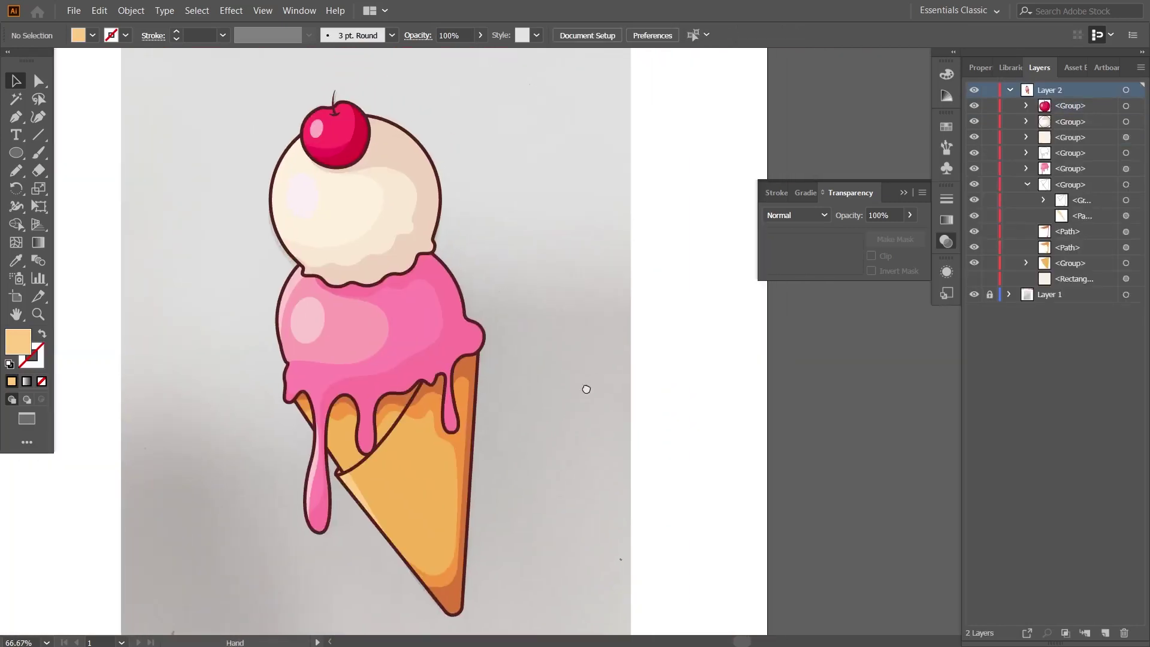
{"action": "scroll", "coordinate": [569, 360], "scroll_direction": "down", "scroll_amount": 1}
{"action": "scroll", "coordinate": [575, 357], "scroll_direction": "down", "scroll_amount": 1}
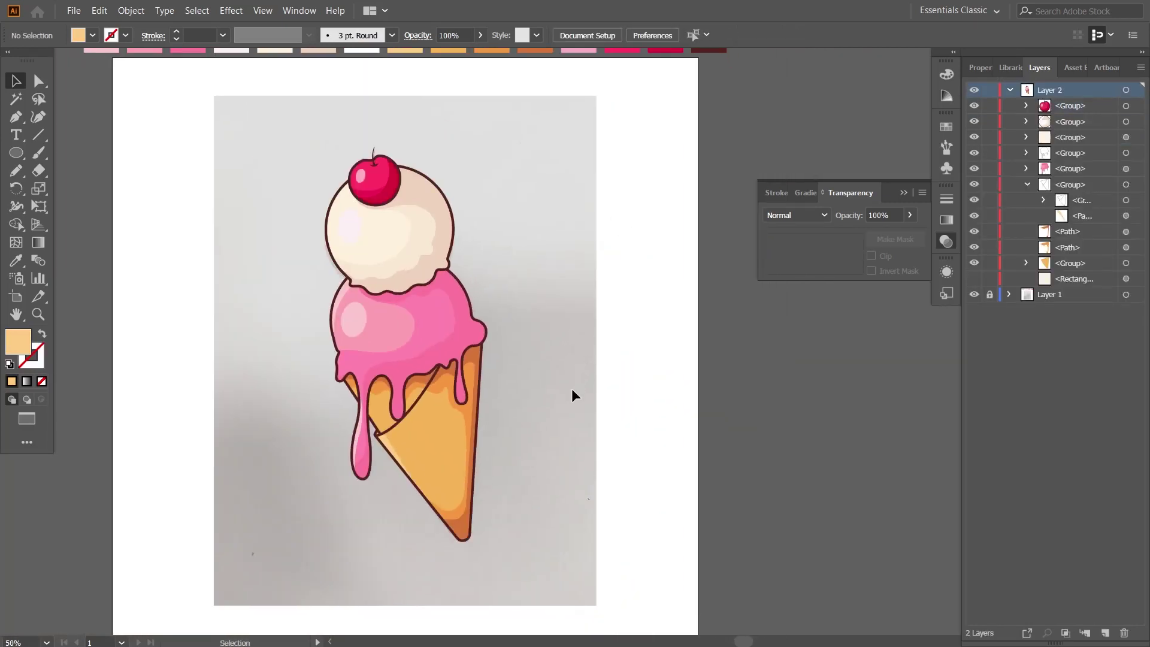
{"action": "scroll", "coordinate": [572, 384], "scroll_direction": "down", "scroll_amount": 1}
{"action": "scroll", "coordinate": [588, 341], "scroll_direction": "up", "scroll_amount": 1}
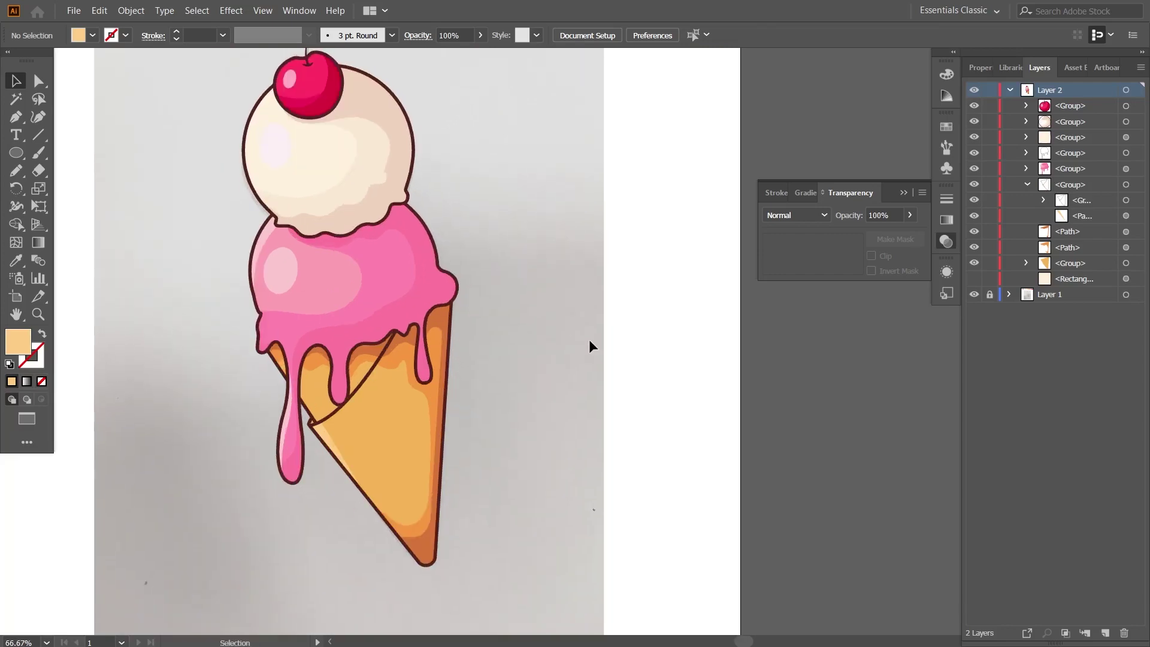
{"action": "left_click", "coordinate": [975, 201]}
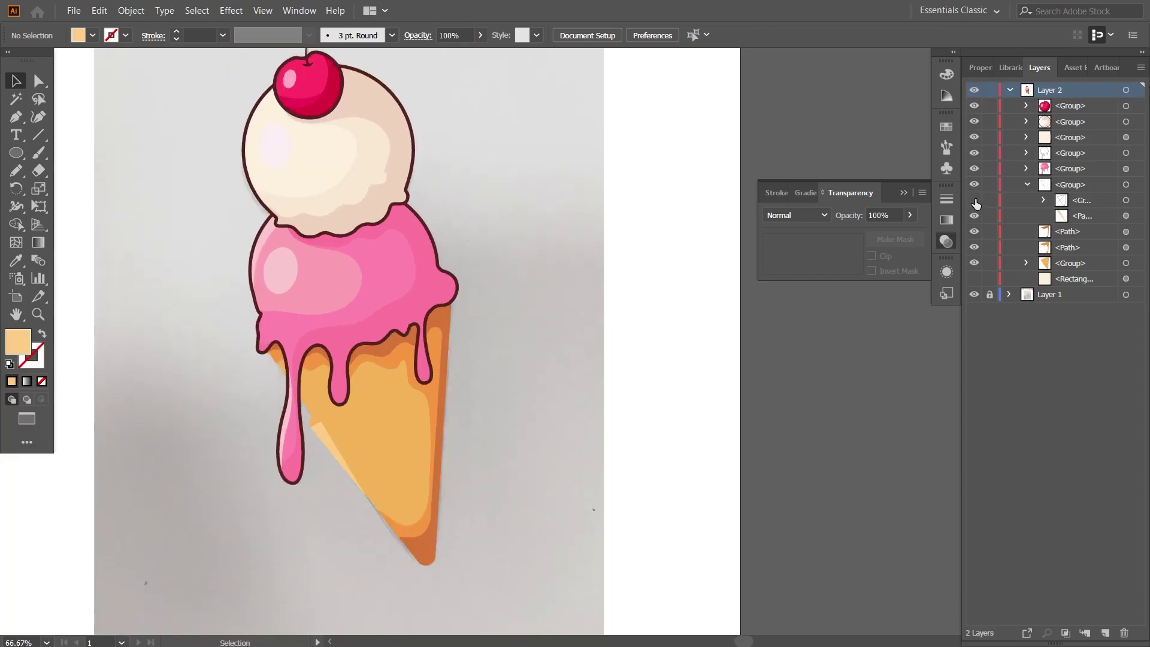
{"action": "left_click", "coordinate": [976, 204]}
Gather the loose paths and cone group into one group, then hide it to reveal the sketch.
{"action": "left_click", "coordinate": [1067, 232]}
{"action": "left_click", "coordinate": [1070, 263], "text": "shift"}
{"action": "left_click_drag", "start_coordinate": [1087, 246], "coordinate": [1090, 222]}
{"action": "left_click", "coordinate": [974, 185]}
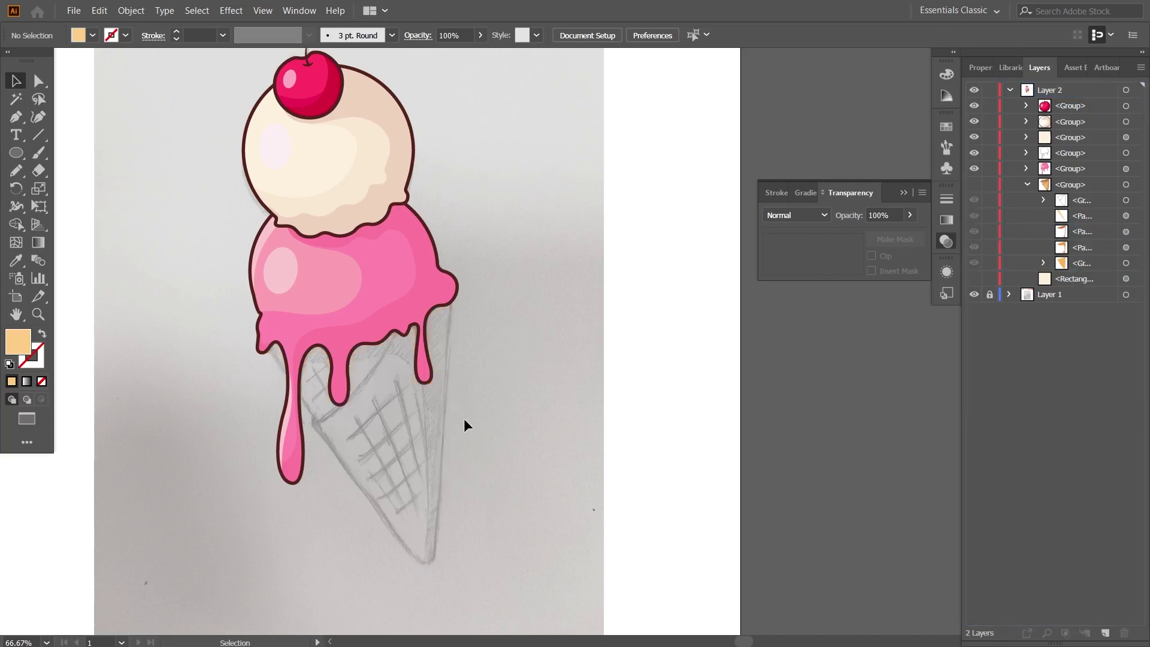
{"action": "scroll", "coordinate": [463, 419], "scroll_direction": "up", "scroll_amount": 2}
{"action": "left_click_drag", "start_coordinate": [462, 419], "coordinate": [502, 244]}
Draw the first waffle line with the dark tapered brush at 0.25 pt.
{"action": "left_click", "coordinate": [39, 134]}
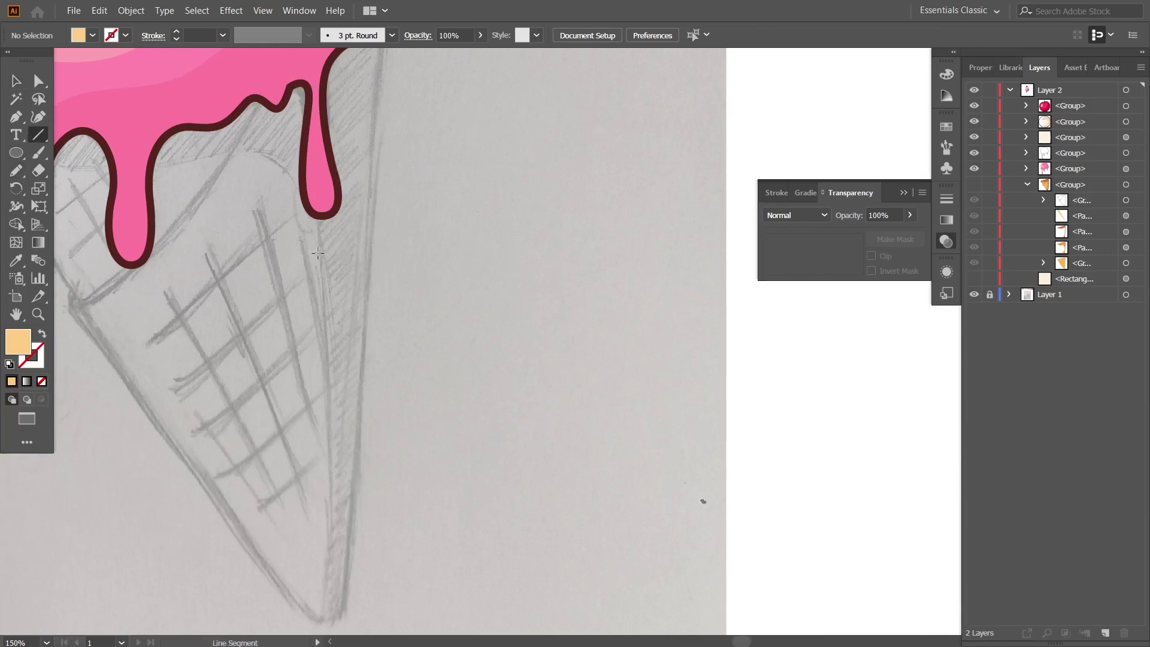
{"action": "left_click_drag", "start_coordinate": [341, 412], "coordinate": [332, 436]}
{"action": "left_click", "coordinate": [391, 35]}
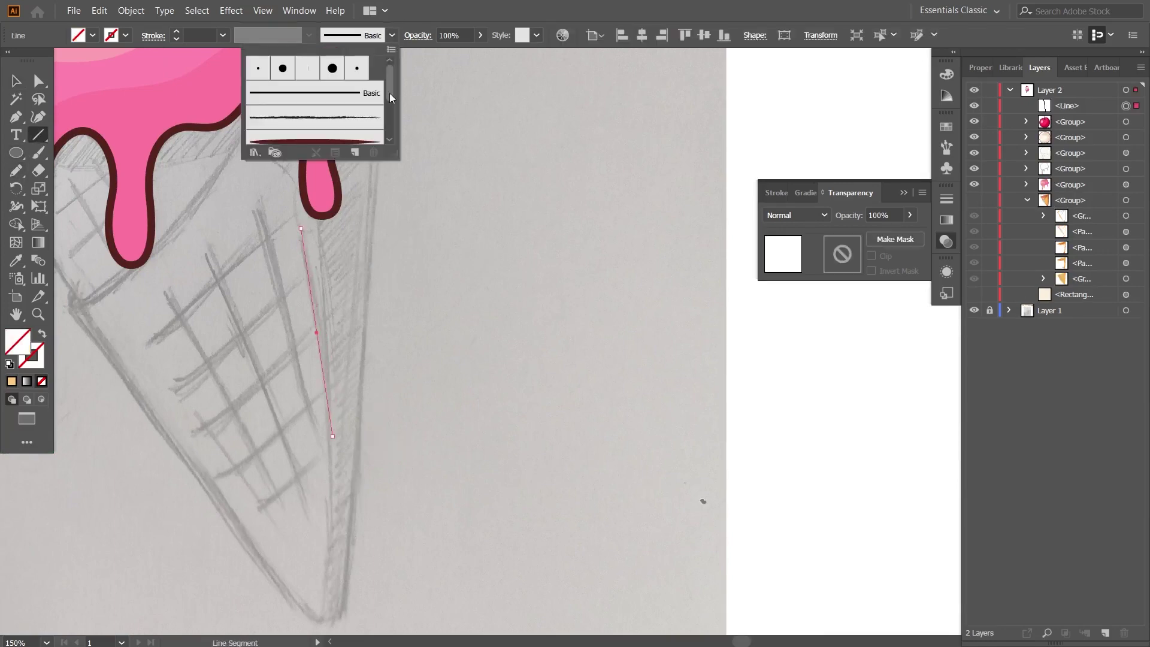
{"action": "left_click", "coordinate": [361, 116]}
{"action": "left_click", "coordinate": [359, 90]}
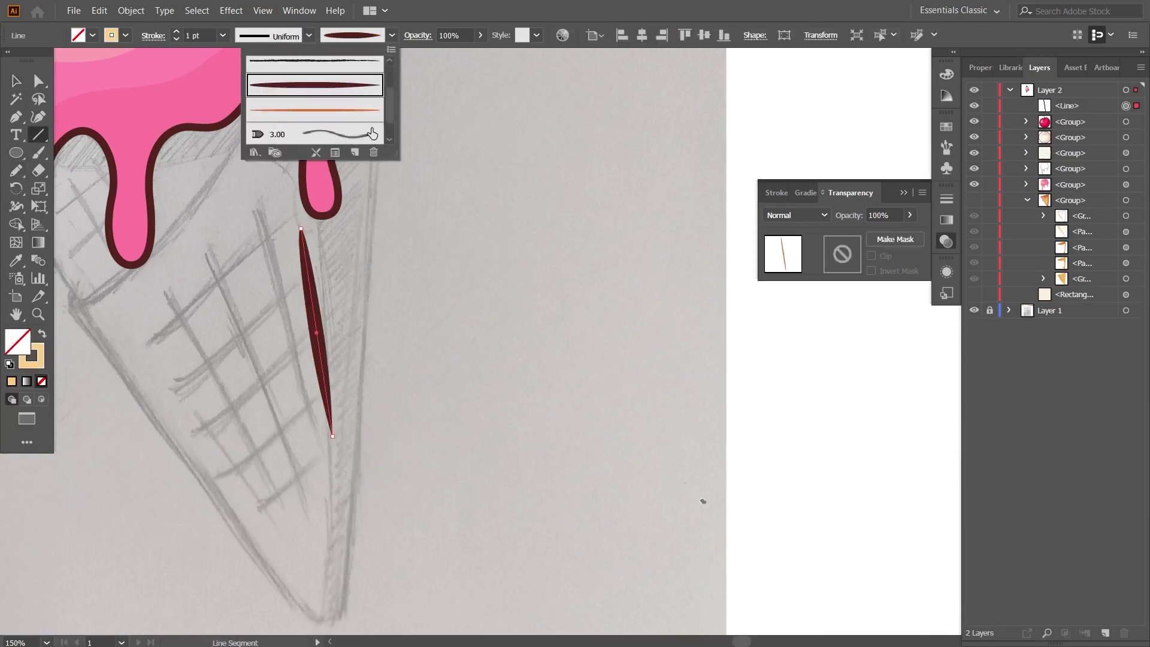
{"action": "left_click", "coordinate": [980, 68]}
{"action": "left_click", "coordinate": [177, 40]}
{"action": "left_click", "coordinate": [178, 42]}
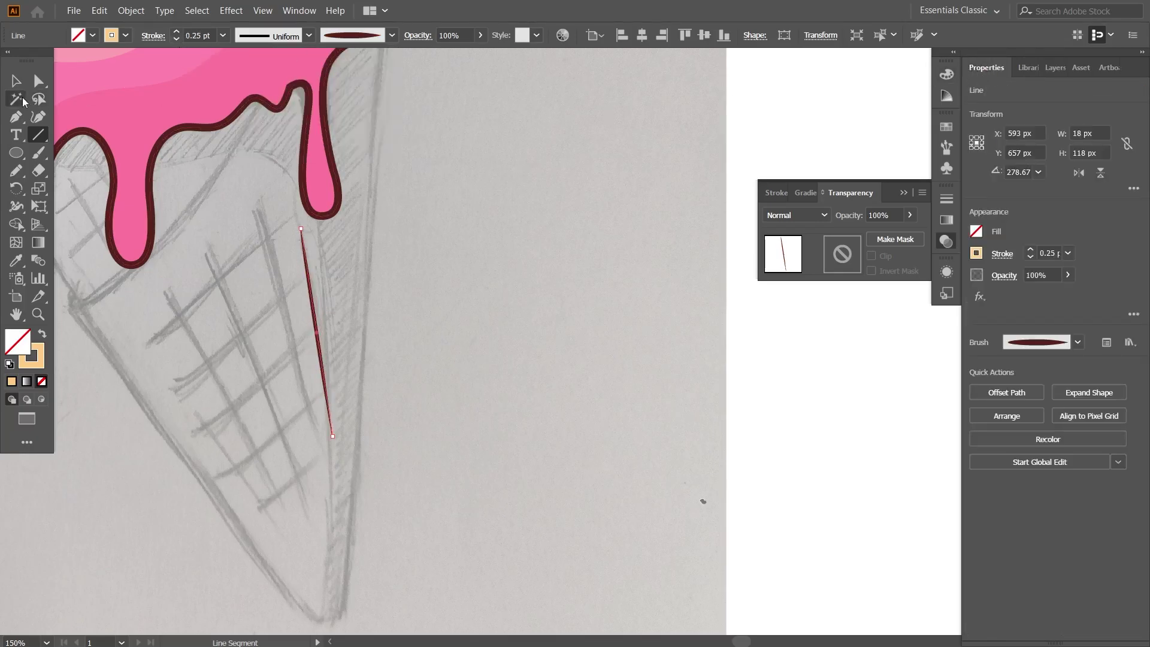
Add three more parallel waffle lines with the tapered brush at 0.5 pt.
{"action": "left_click_drag", "start_coordinate": [258, 207], "coordinate": [316, 446]}
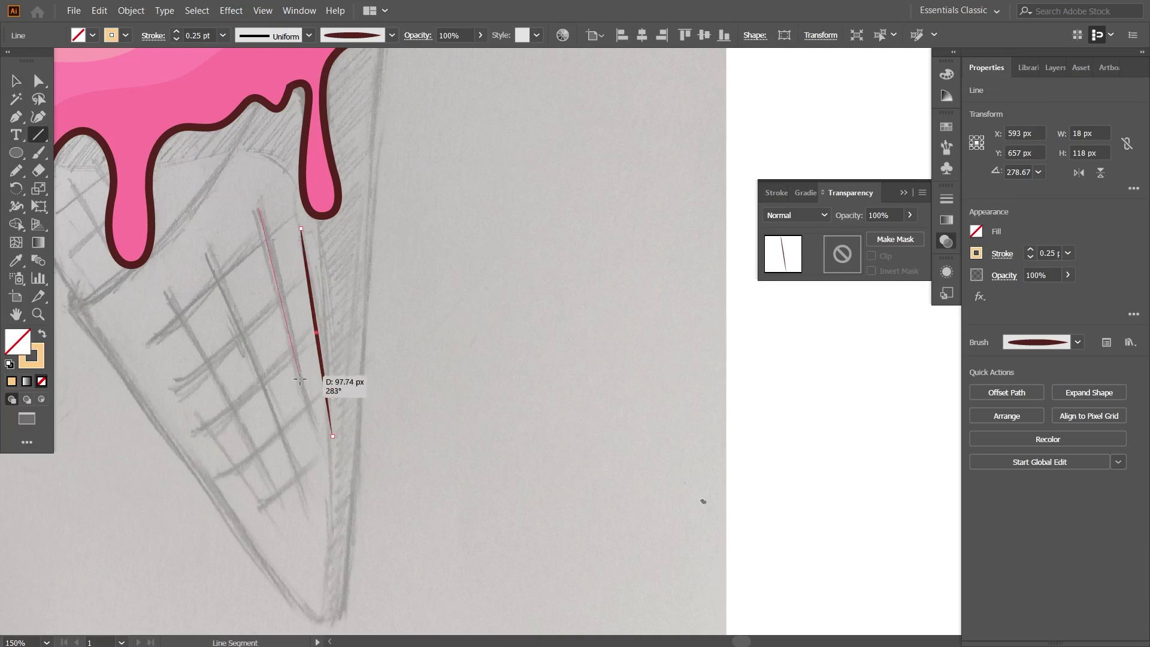
{"action": "left_click", "coordinate": [392, 35]}
{"action": "left_click", "coordinate": [358, 91]}
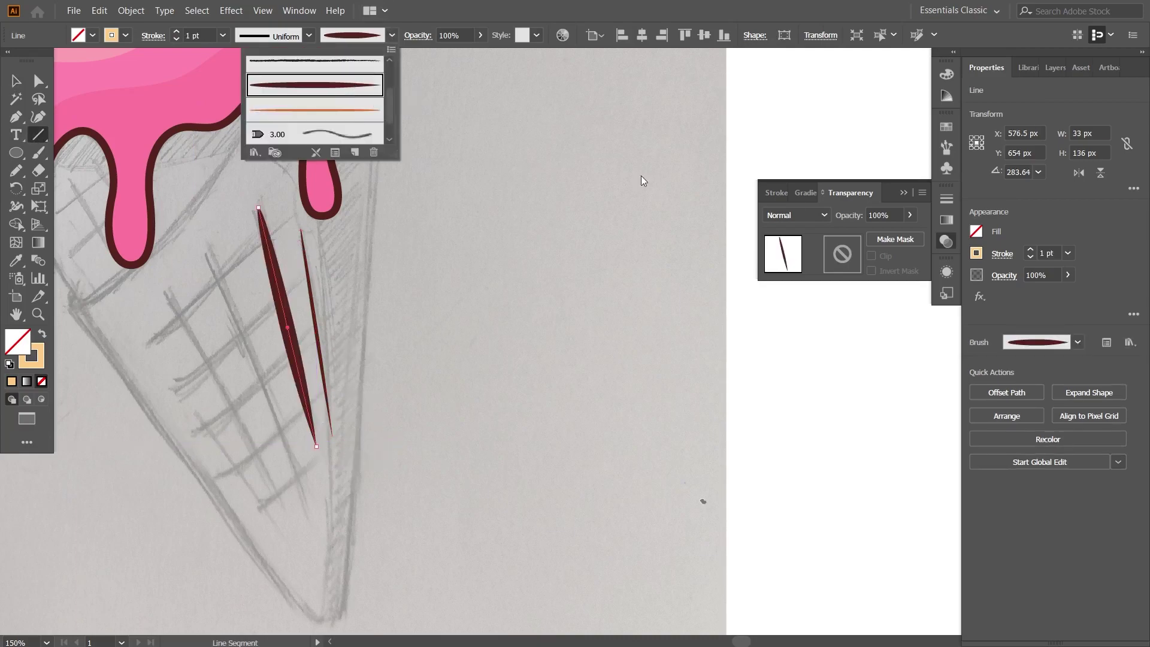
{"action": "left_click", "coordinate": [1030, 257]}
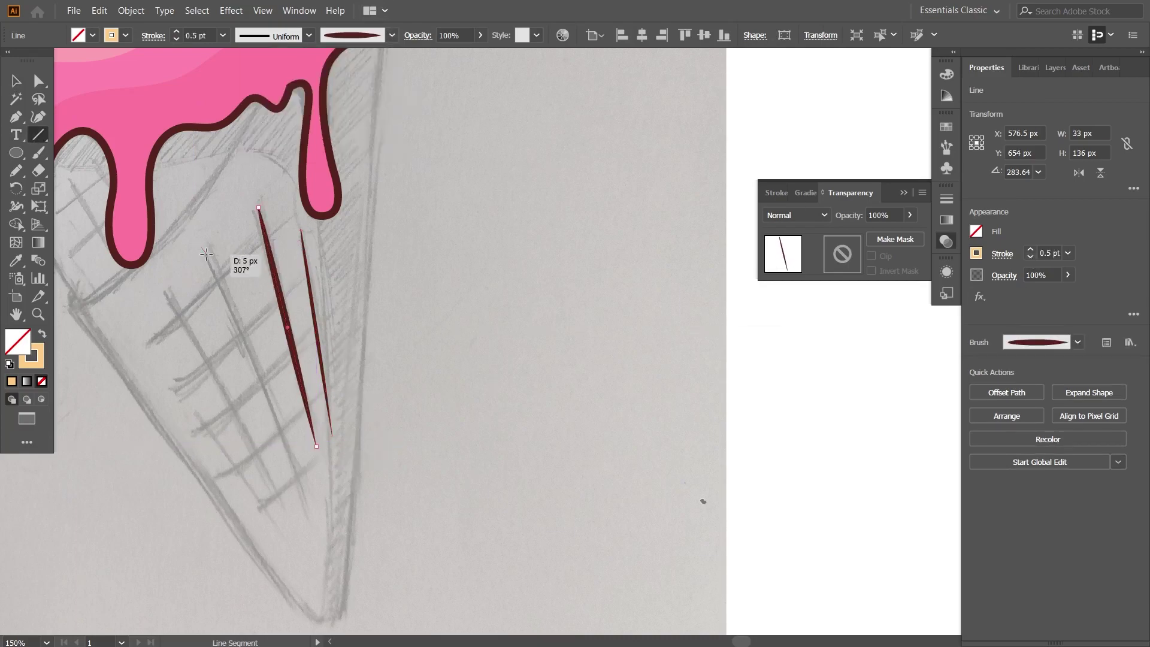
{"action": "left_click_drag", "start_coordinate": [206, 254], "coordinate": [307, 498]}
{"action": "left_click", "coordinate": [391, 35]}
{"action": "left_click", "coordinate": [315, 85]}
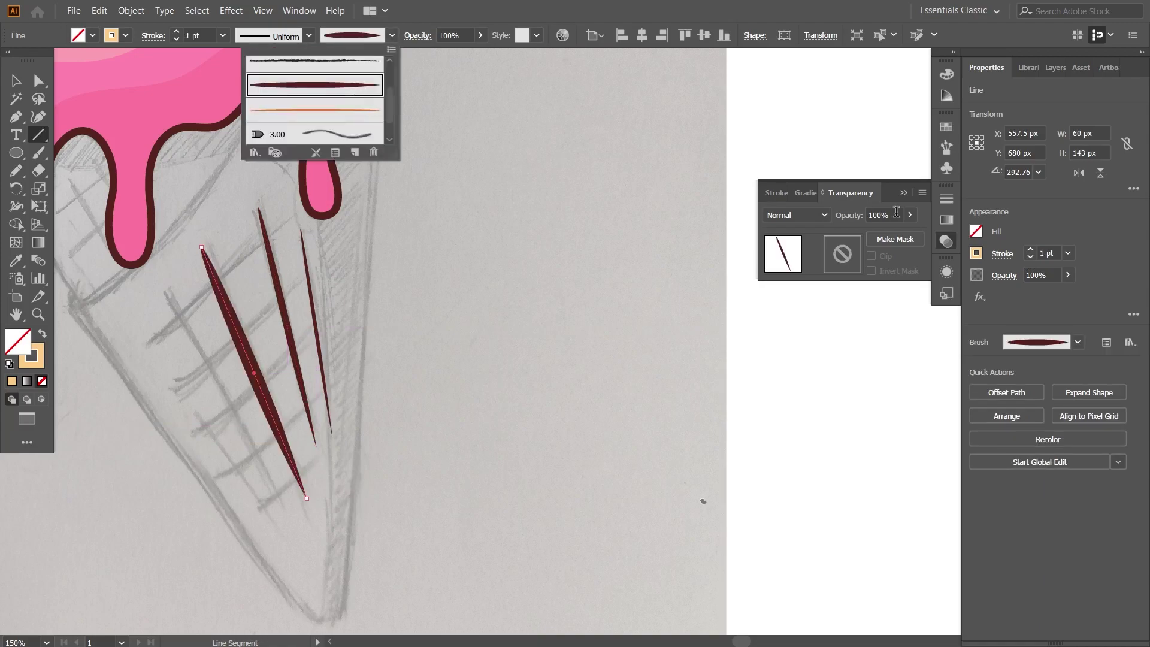
{"action": "left_click", "coordinate": [176, 39]}
{"action": "left_click_drag", "start_coordinate": [167, 292], "coordinate": [288, 505]}
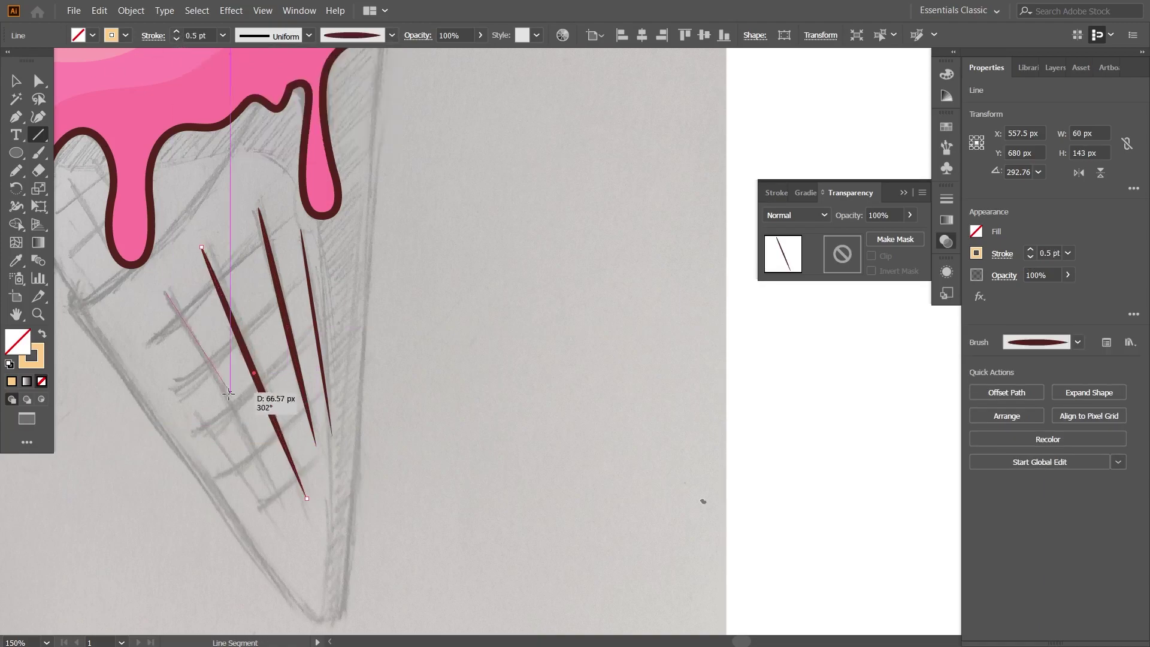
{"action": "left_click", "coordinate": [392, 35]}
{"action": "left_click", "coordinate": [315, 85]}
{"action": "left_click", "coordinate": [176, 39]}
Draw a short bottom line and the first crossing diagonal, both tapered at 0.5 pt.
{"action": "left_click_drag", "start_coordinate": [192, 406], "coordinate": [272, 521]}
{"action": "left_click", "coordinate": [391, 37]}
{"action": "left_click", "coordinate": [343, 90]}
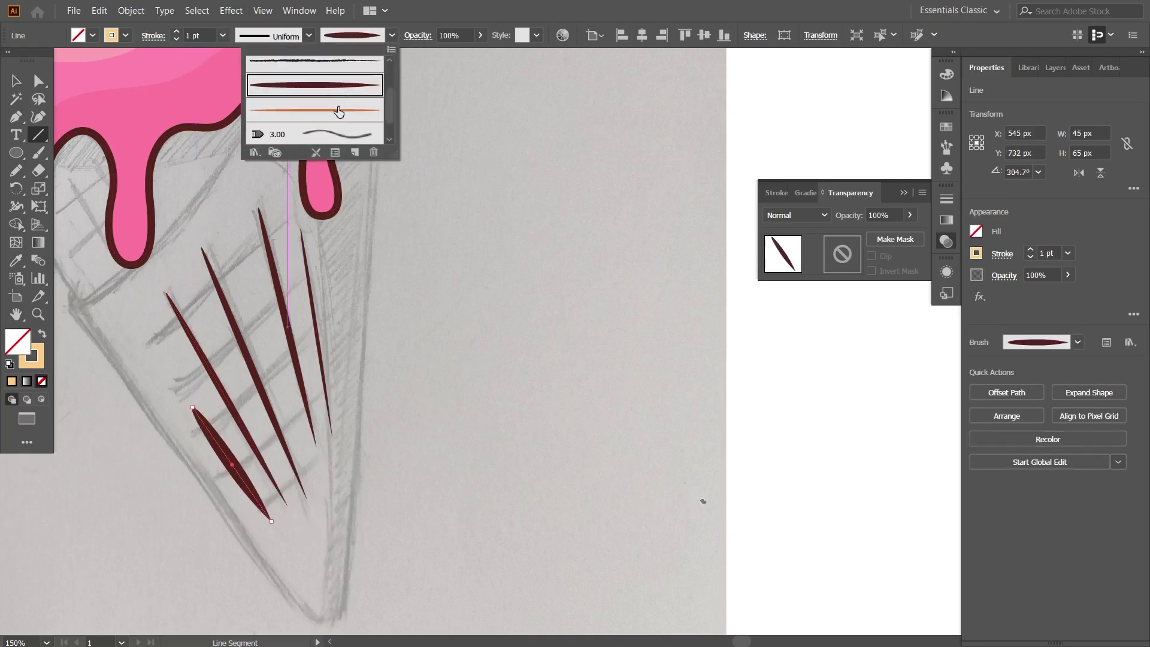
{"action": "left_click", "coordinate": [177, 40]}
{"action": "left_click_drag", "start_coordinate": [154, 344], "coordinate": [288, 219]}
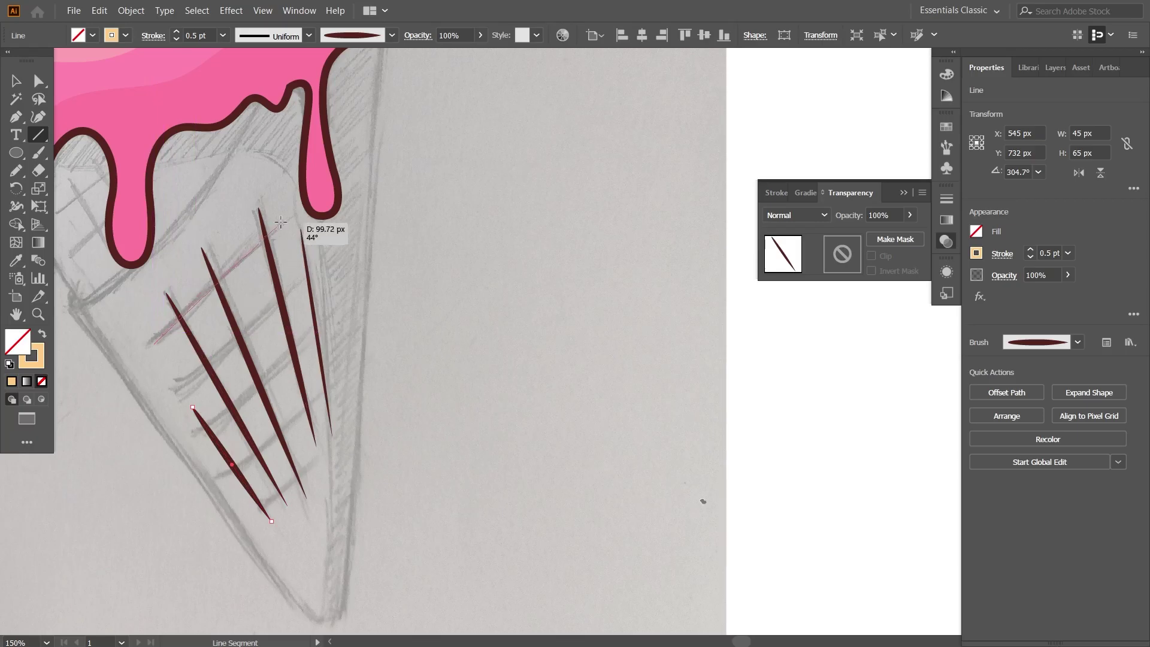
{"action": "left_click", "coordinate": [392, 37]}
{"action": "left_click", "coordinate": [344, 89]}
{"action": "left_click", "coordinate": [176, 40]}
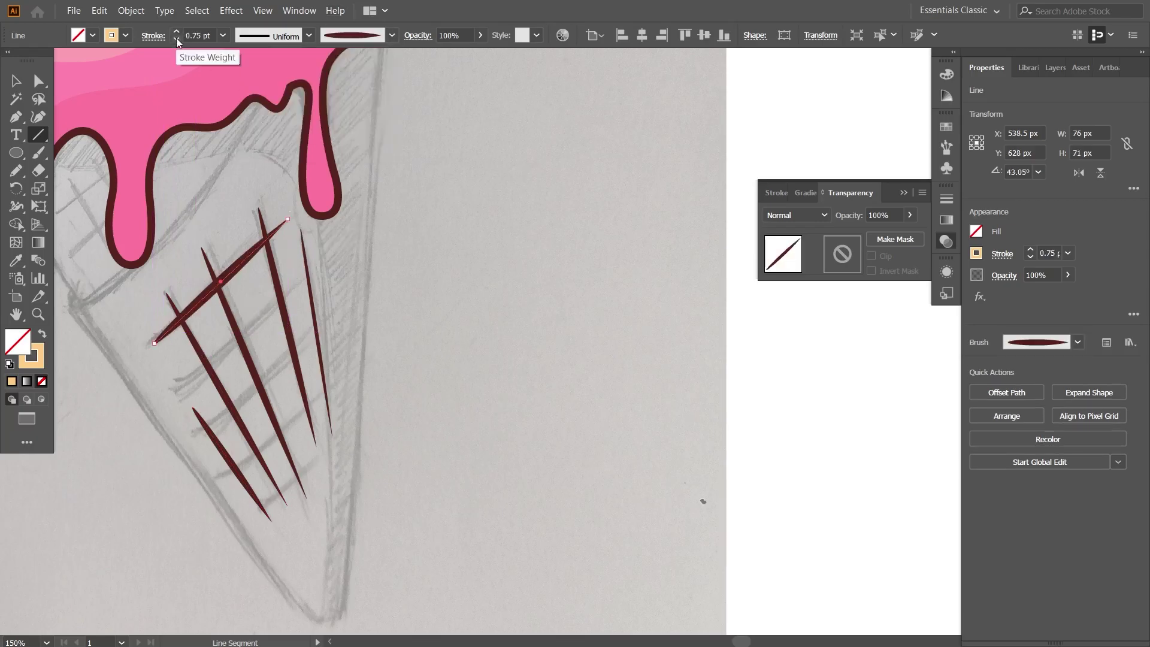
Add the second and third crossing waffle lines with the tapered brush, thinned to 0.25 pt.
{"action": "left_click_drag", "start_coordinate": [191, 387], "coordinate": [308, 279]}
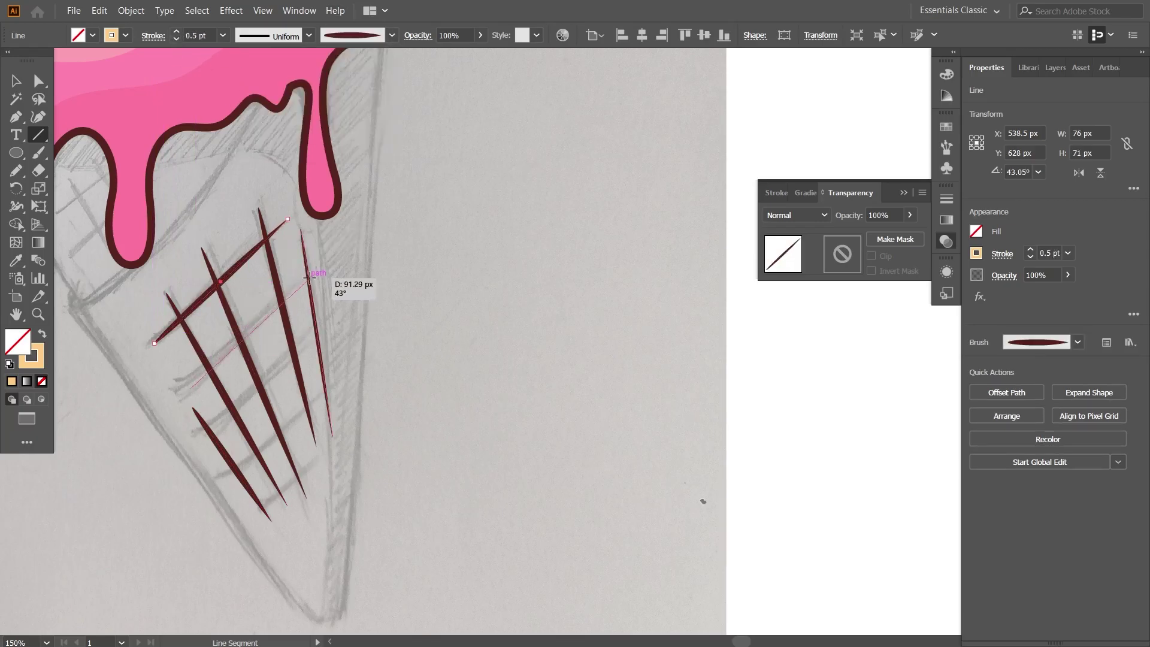
{"action": "left_click", "coordinate": [309, 36]}
{"action": "left_click", "coordinate": [392, 35]}
{"action": "left_click", "coordinate": [345, 85]}
{"action": "left_click", "coordinate": [175, 40]}
{"action": "left_click", "coordinate": [176, 40]}
{"action": "left_click", "coordinate": [176, 33]}
{"action": "left_click_drag", "start_coordinate": [222, 426], "coordinate": [321, 326]}
{"action": "left_click", "coordinate": [392, 35]}
{"action": "left_click", "coordinate": [314, 85]}
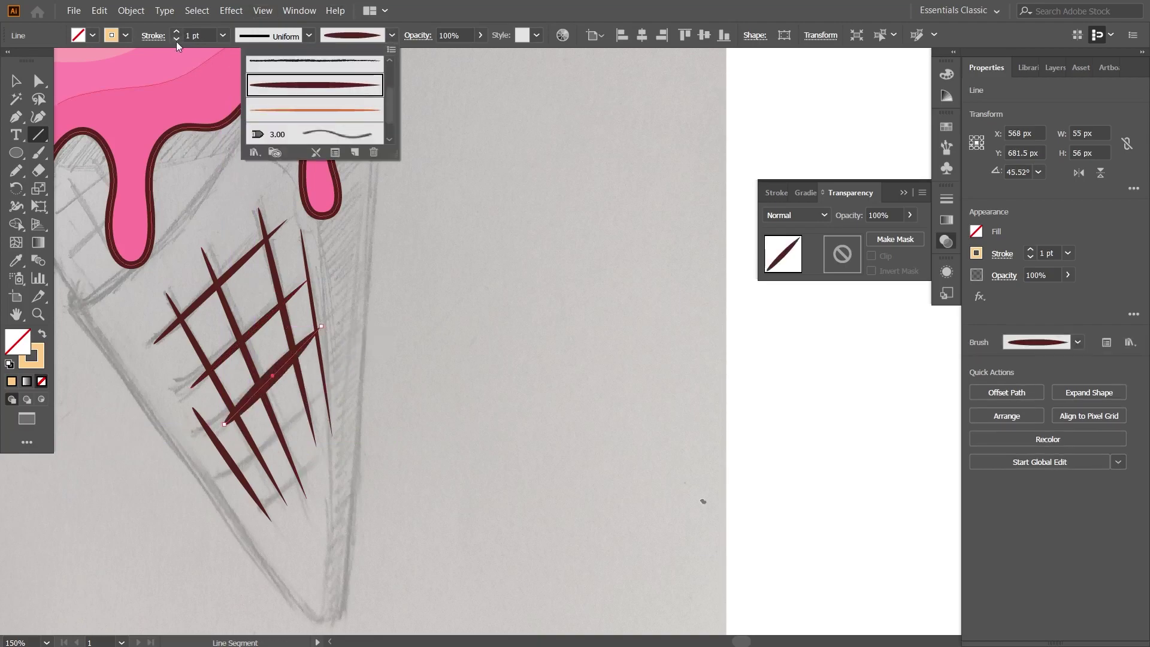
{"action": "left_click", "coordinate": [176, 40]}
{"action": "left_click", "coordinate": [176, 40]}
{"action": "left_click", "coordinate": [178, 39]}
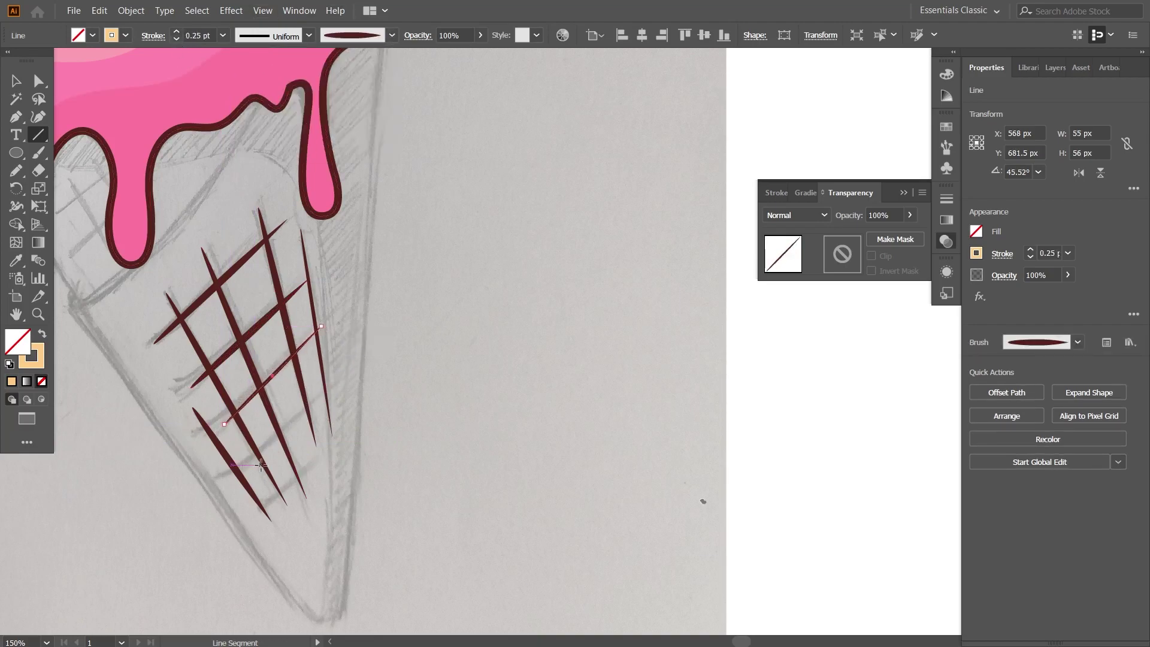
Add a fourth crossing line and another bottom lattice line, tapered at 0.25 pt.
{"action": "left_click_drag", "start_coordinate": [233, 473], "coordinate": [325, 393]}
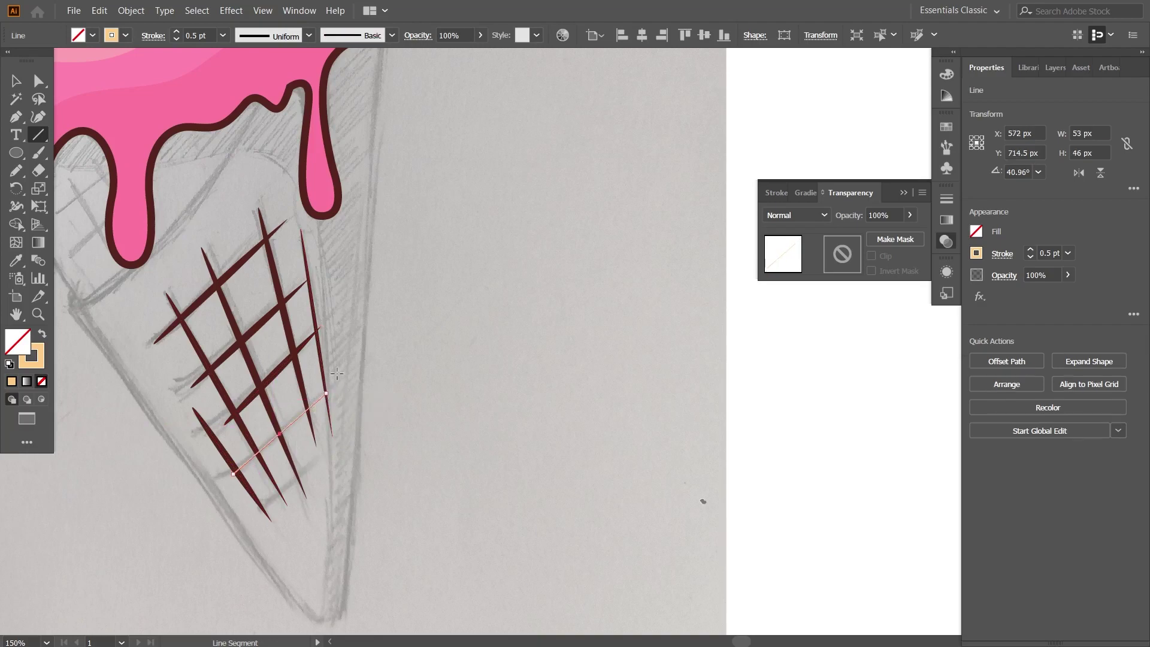
{"action": "left_click", "coordinate": [392, 38]}
{"action": "left_click", "coordinate": [312, 81]}
{"action": "left_click", "coordinate": [178, 39]}
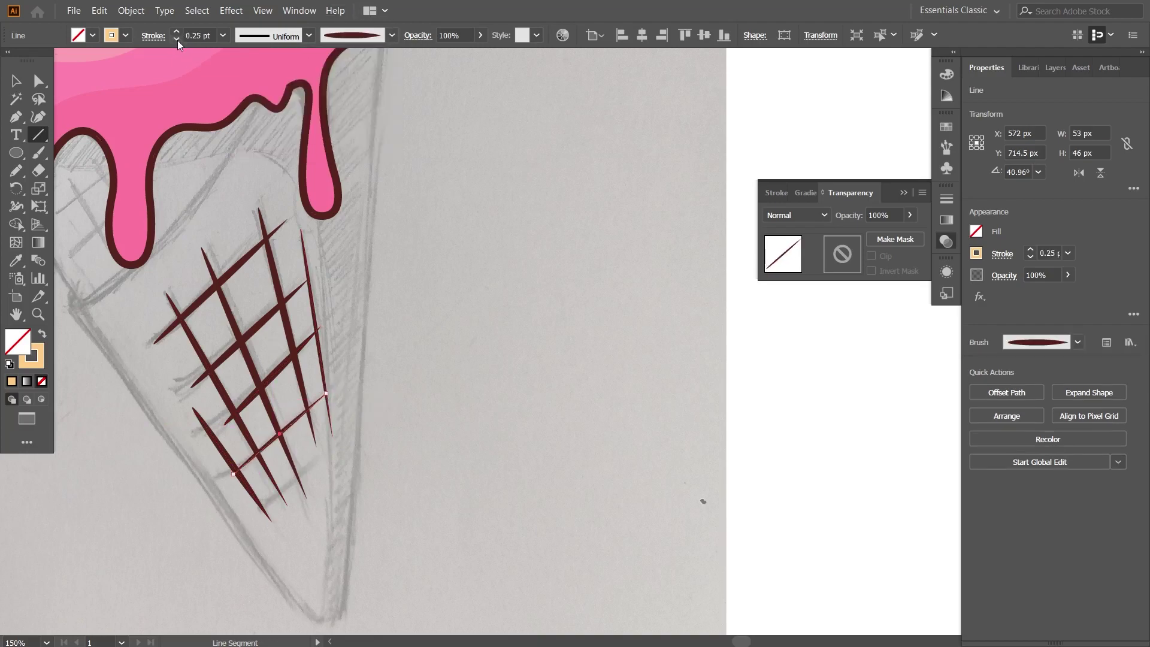
{"action": "left_click_drag", "start_coordinate": [266, 513], "coordinate": [314, 463]}
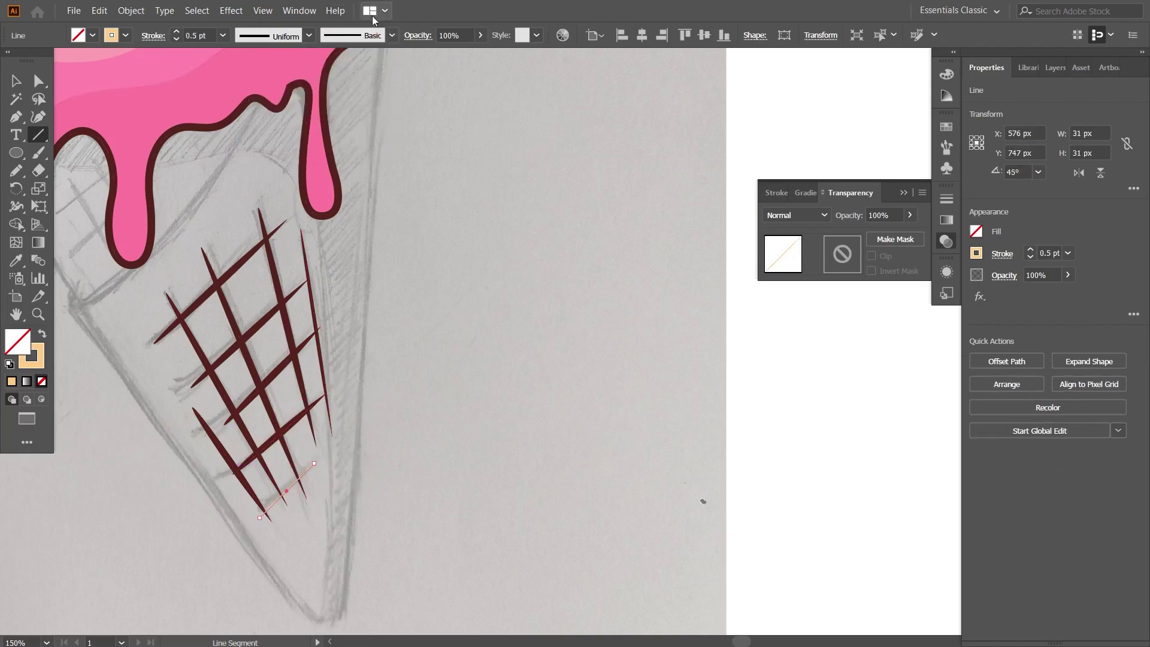
{"action": "left_click", "coordinate": [392, 36]}
{"action": "left_click", "coordinate": [311, 81]}
{"action": "left_click", "coordinate": [176, 40]}
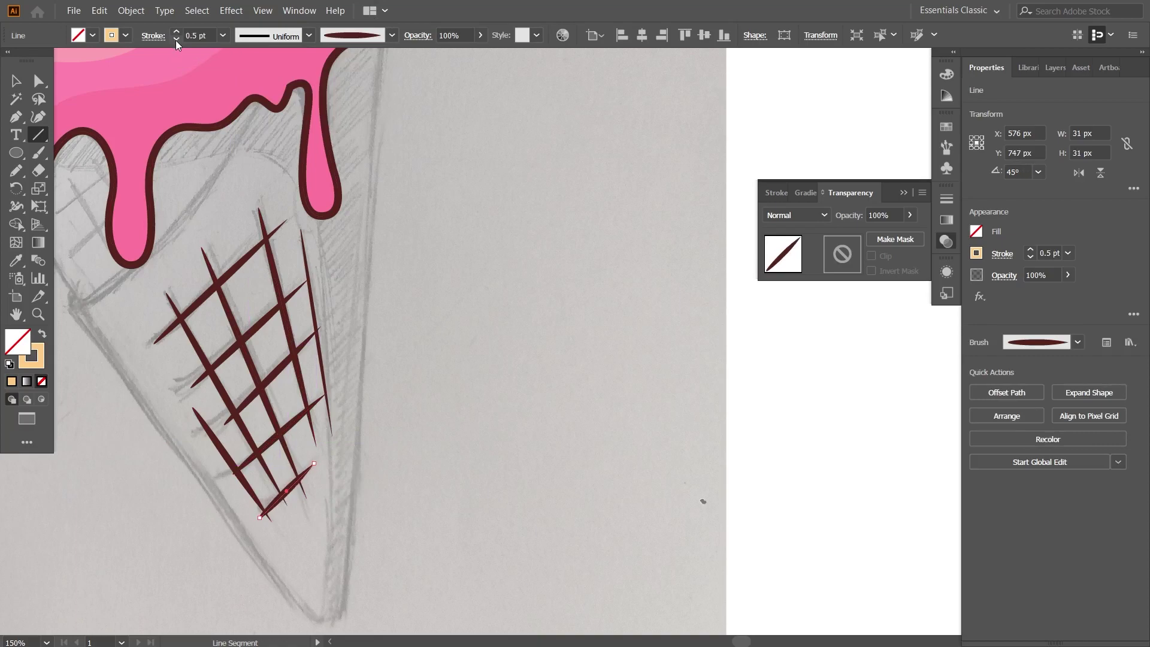
Select every lattice line on the cone and set their stroke to 0.25 pt.
{"action": "key", "text": "v"}
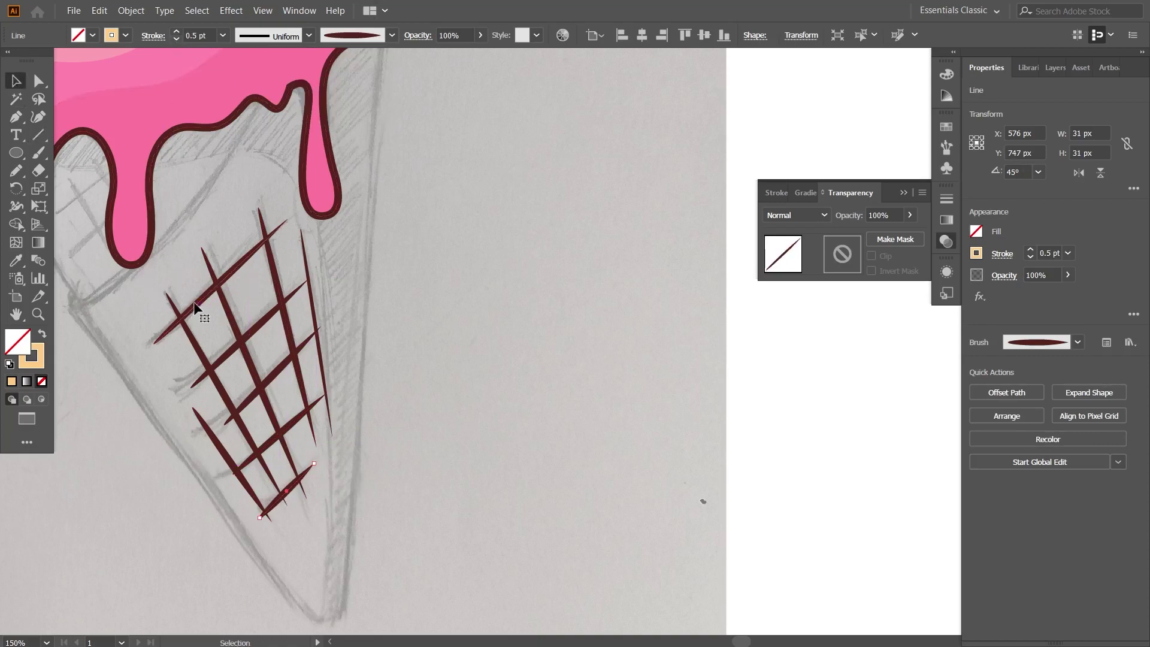
{"action": "left_click", "coordinate": [195, 306], "text": "shift"}
{"action": "left_click", "coordinate": [309, 279], "text": "shift"}
{"action": "left_click_drag", "start_coordinate": [129, 300], "coordinate": [401, 605]}
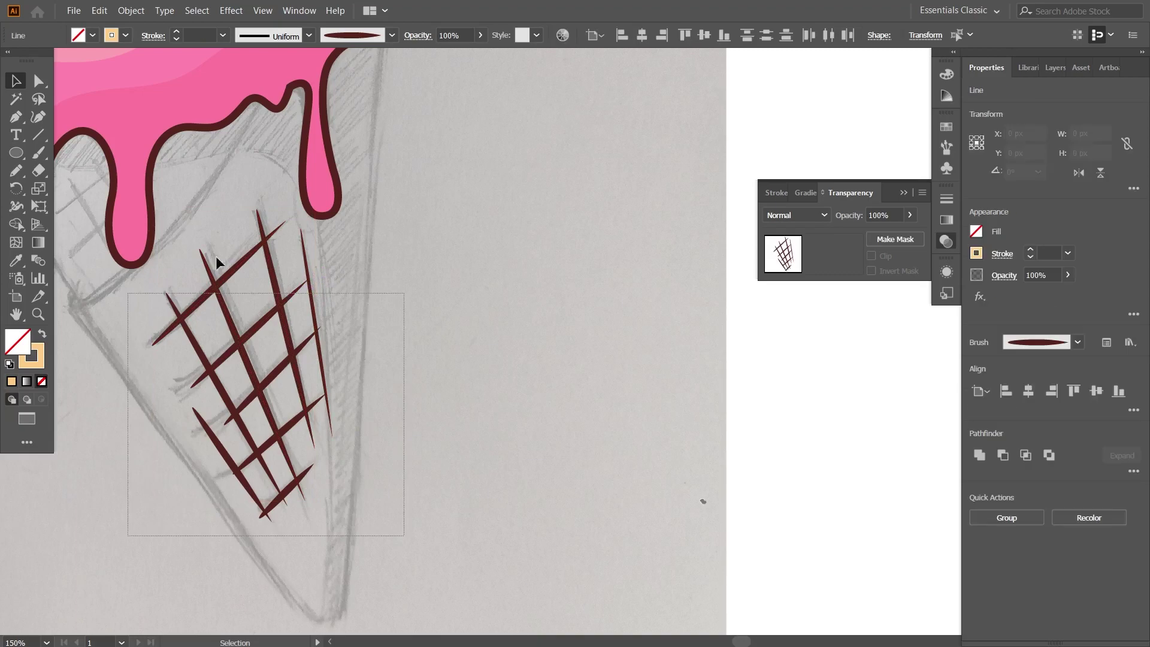
{"action": "left_click", "coordinate": [177, 31]}
{"action": "left_click", "coordinate": [177, 38]}
{"action": "left_click", "coordinate": [429, 345]}
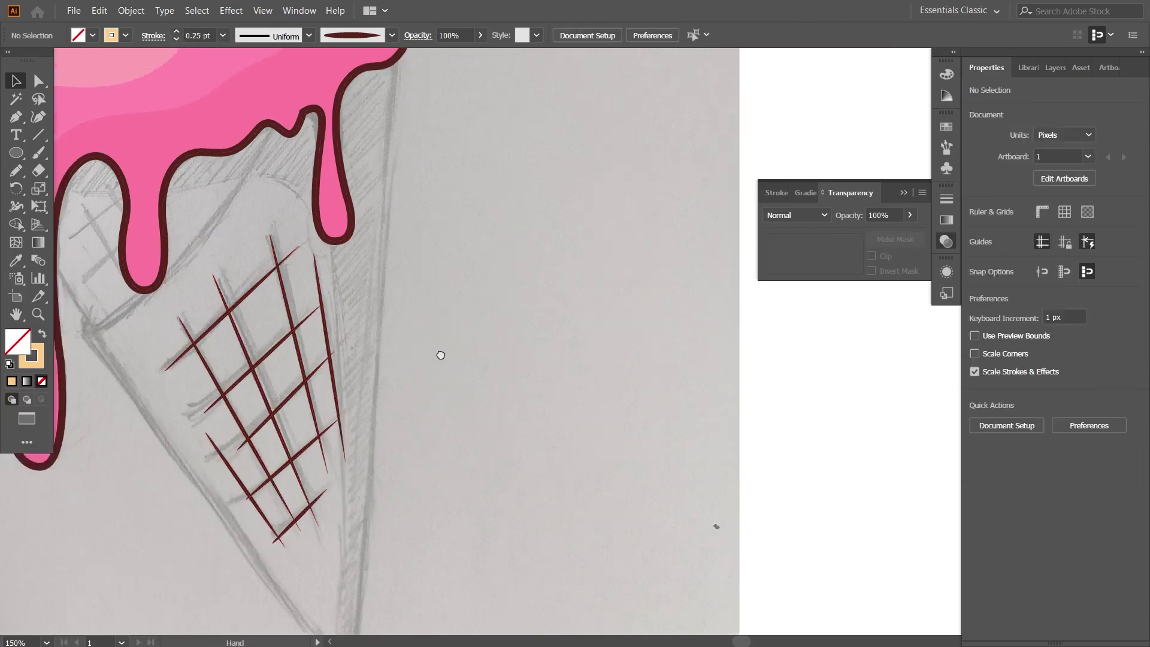
{"action": "scroll", "coordinate": [441, 354], "scroll_direction": "up", "scroll_amount": 2}
{"action": "scroll", "coordinate": [455, 354], "scroll_direction": "left", "scroll_amount": 2}
Draw two short slanted tapered lines beneath the left drip.
{"action": "left_click", "coordinate": [38, 135]}
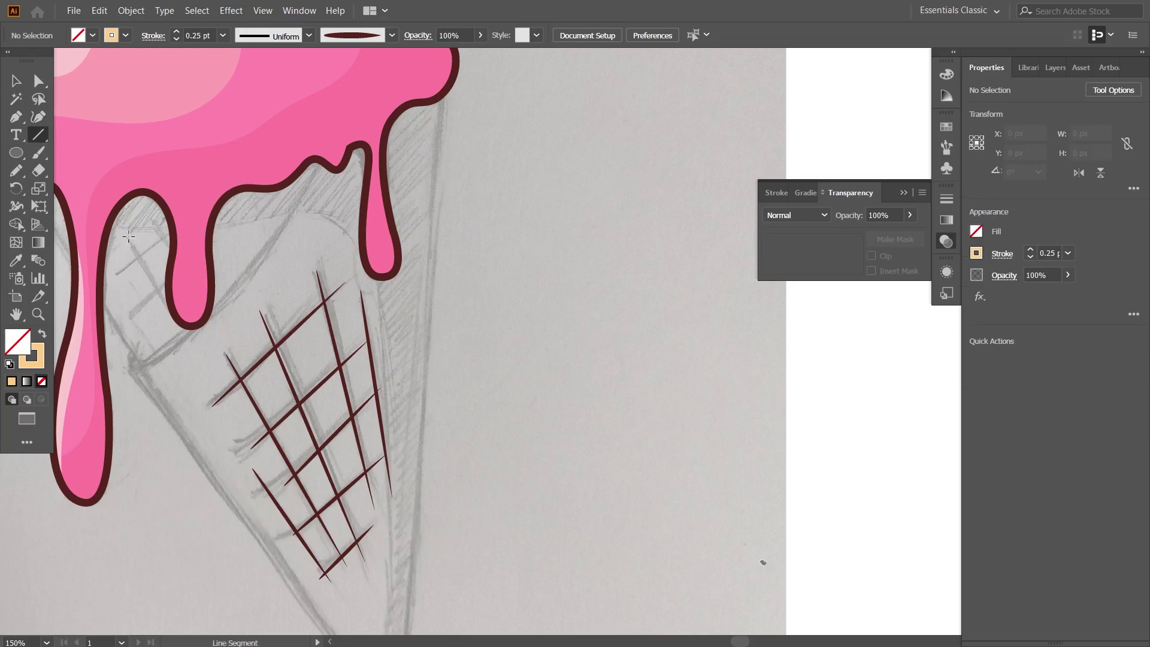
{"action": "left_click_drag", "start_coordinate": [128, 235], "coordinate": [172, 314]}
{"action": "left_click", "coordinate": [391, 35]}
{"action": "left_click", "coordinate": [309, 82]}
{"action": "left_click_drag", "start_coordinate": [157, 226], "coordinate": [177, 268]}
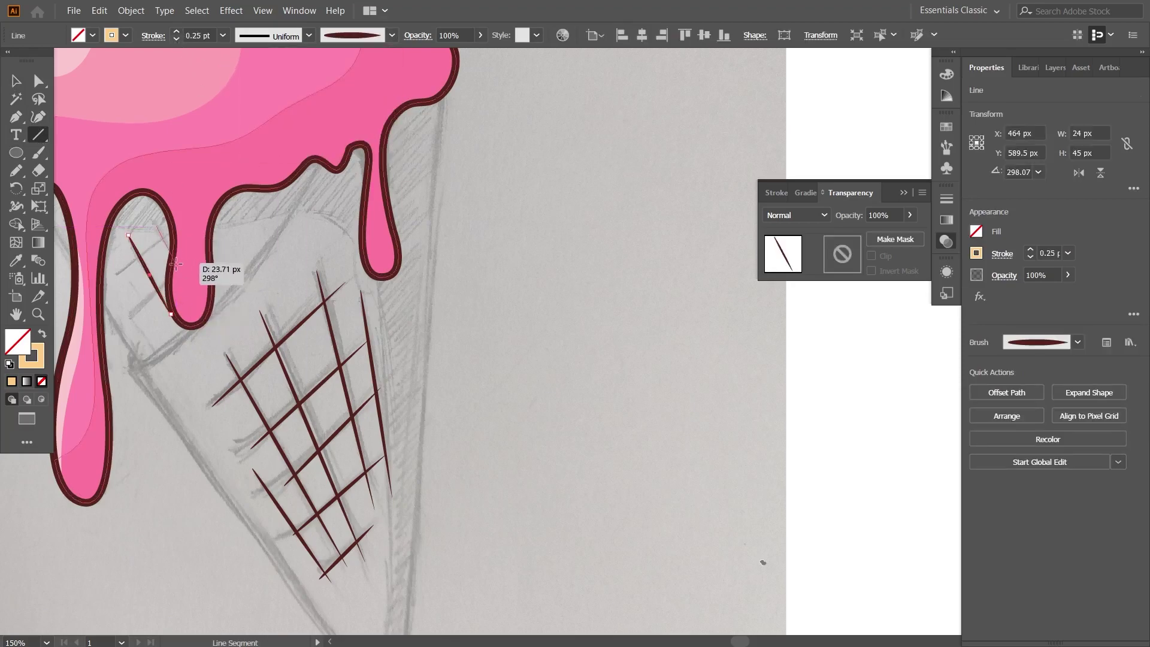
{"action": "left_click", "coordinate": [308, 83]}
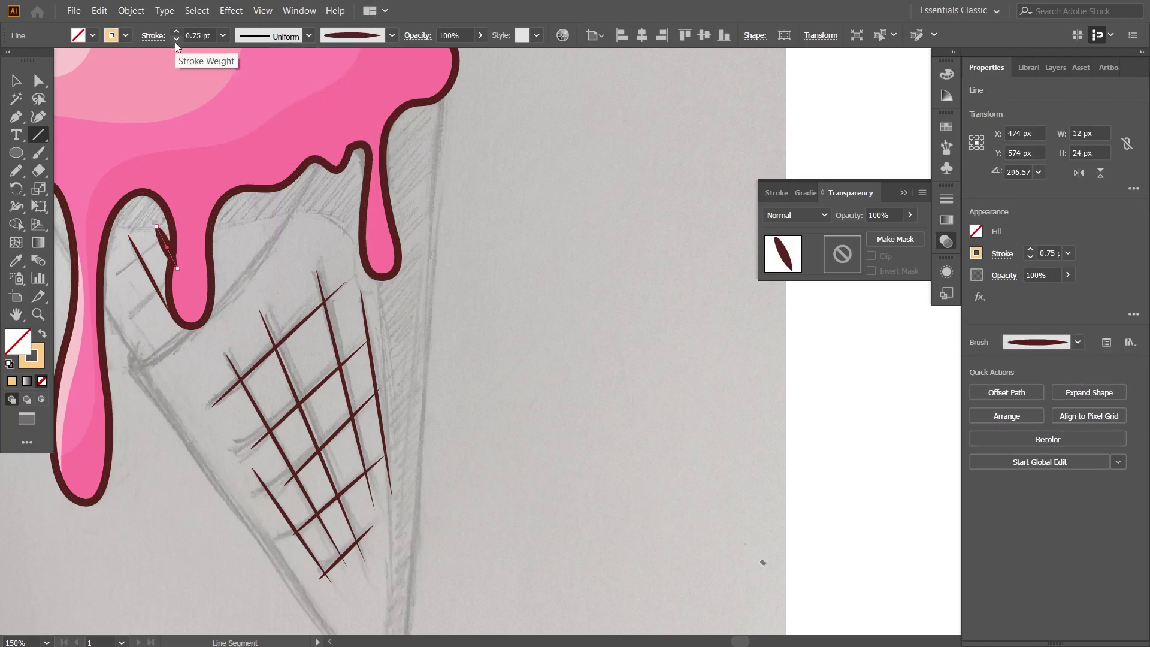
Add two short crossing lines beneath the drip with the tapered brush at 0.25 pt.
{"action": "left_click_drag", "start_coordinate": [123, 274], "coordinate": [176, 230]}
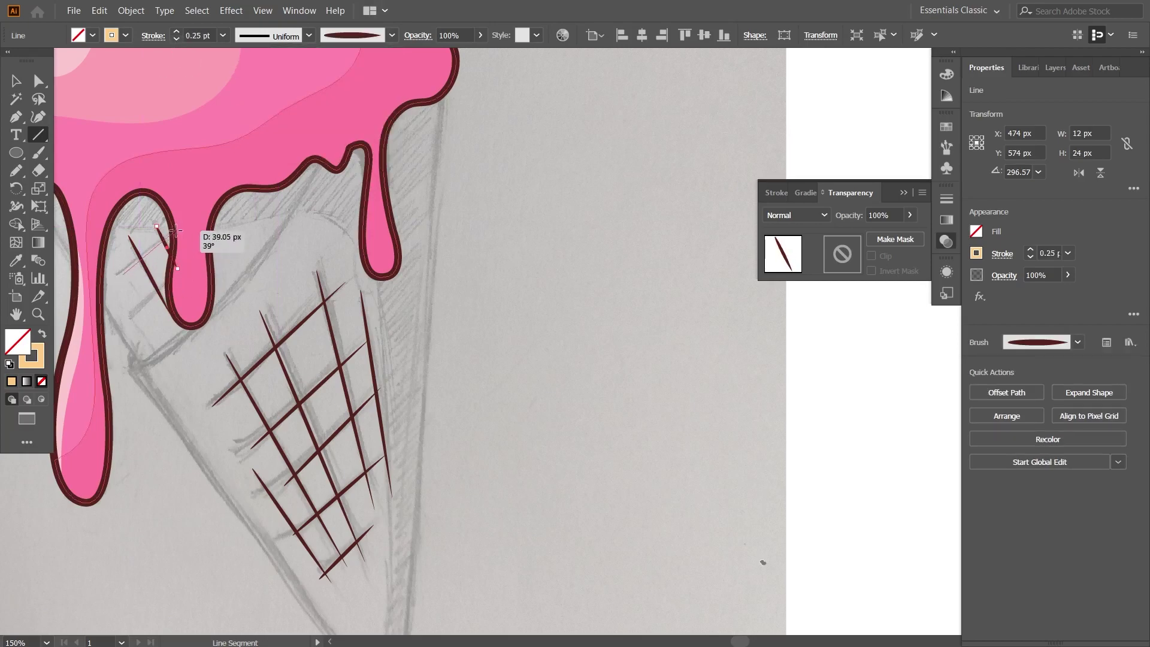
{"action": "left_click", "coordinate": [392, 34]}
{"action": "left_click", "coordinate": [309, 83]}
{"action": "left_click", "coordinate": [176, 31]}
{"action": "left_click", "coordinate": [176, 31]}
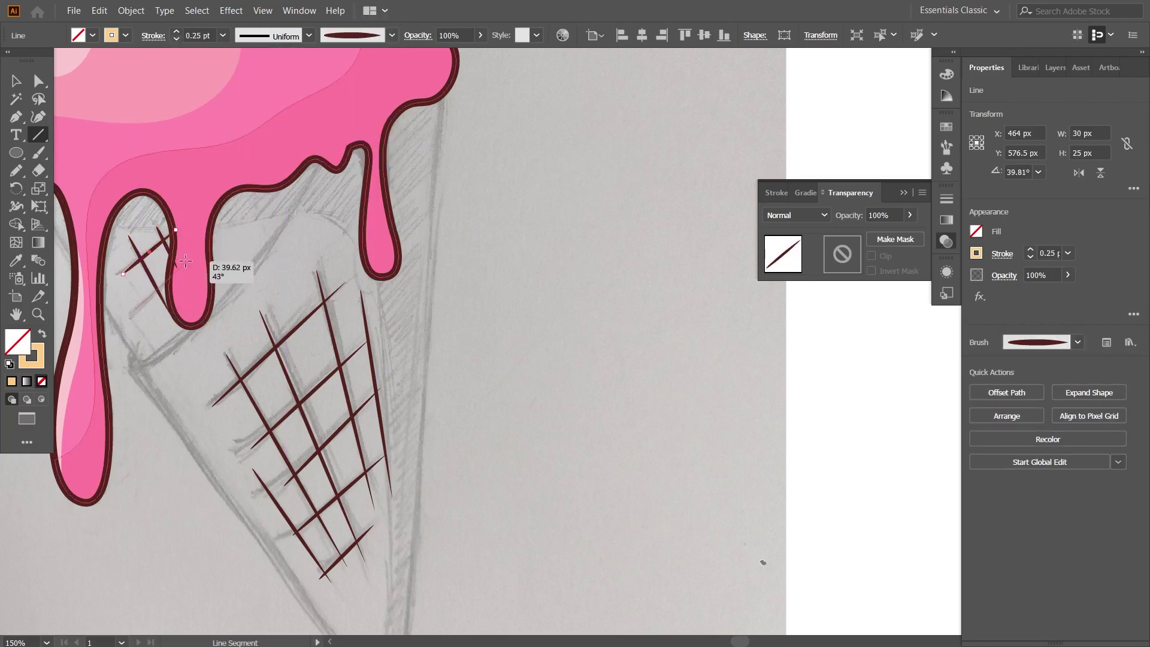
{"action": "left_click_drag", "start_coordinate": [177, 265], "coordinate": [190, 260]}
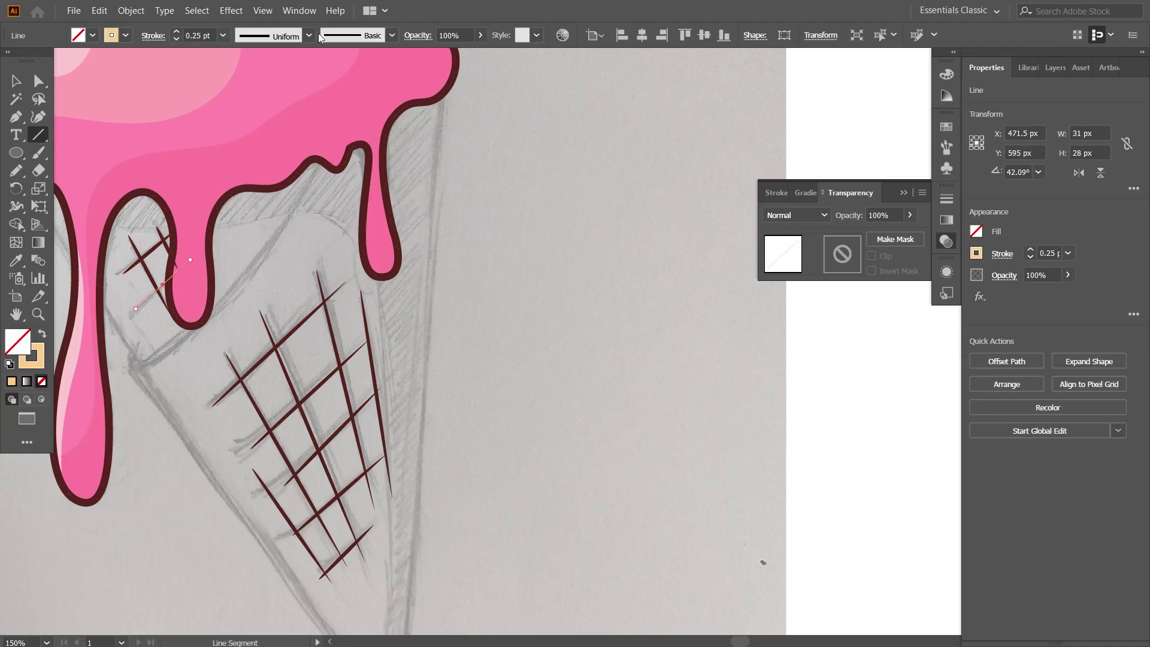
{"action": "left_click", "coordinate": [391, 35]}
{"action": "left_click", "coordinate": [315, 86]}
{"action": "left_click", "coordinate": [176, 31]}
{"action": "left_click", "coordinate": [176, 31]}
{"action": "left_click", "coordinate": [176, 31]}
{"action": "left_click", "coordinate": [176, 38]}
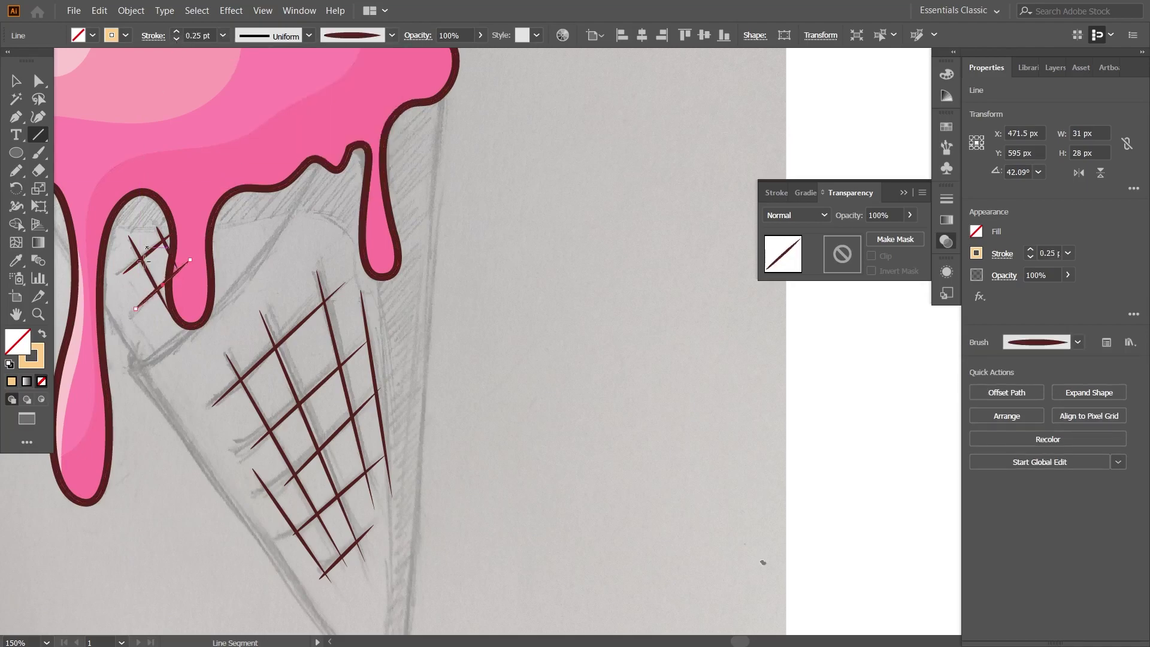
{"action": "left_click", "coordinate": [17, 82]}
{"action": "left_click", "coordinate": [510, 316]}
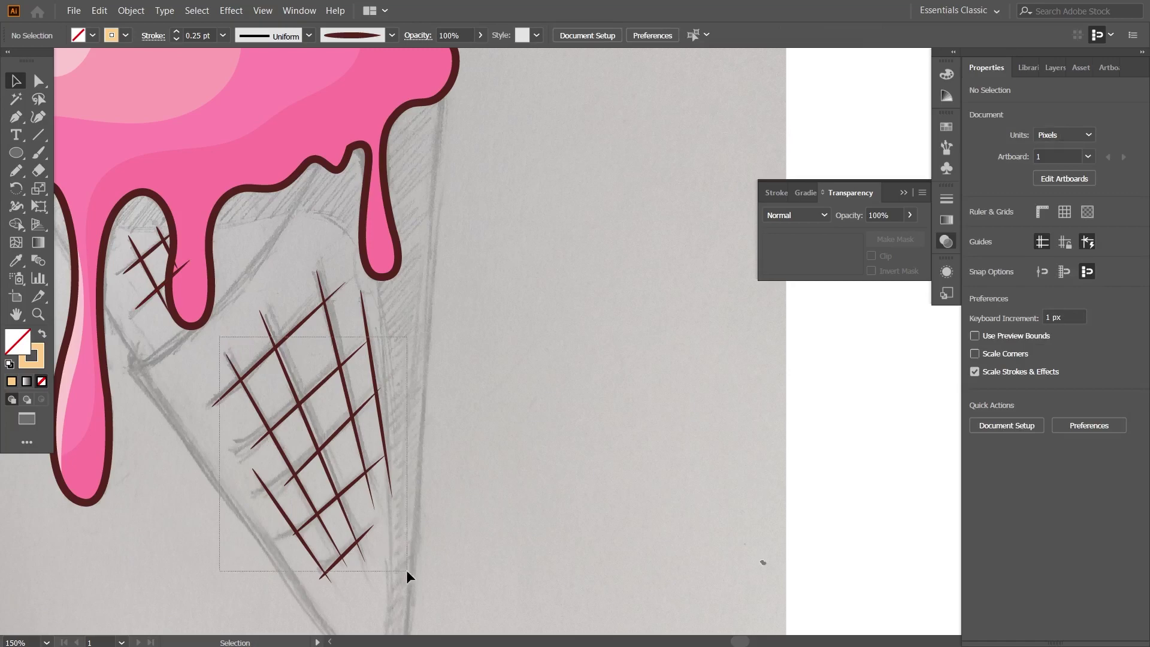
Group the lattice lines and the small crossing lines, then select both groups.
{"action": "left_click_drag", "start_coordinate": [406, 570], "coordinate": [404, 551]}
{"action": "left_click", "coordinate": [131, 10]}
{"action": "left_click", "coordinate": [143, 82]}
{"action": "left_click", "coordinate": [150, 261]}
{"action": "left_click", "coordinate": [131, 10]}
{"action": "left_click", "coordinate": [144, 82]}
{"action": "left_click", "coordinate": [346, 395], "text": "shift"}
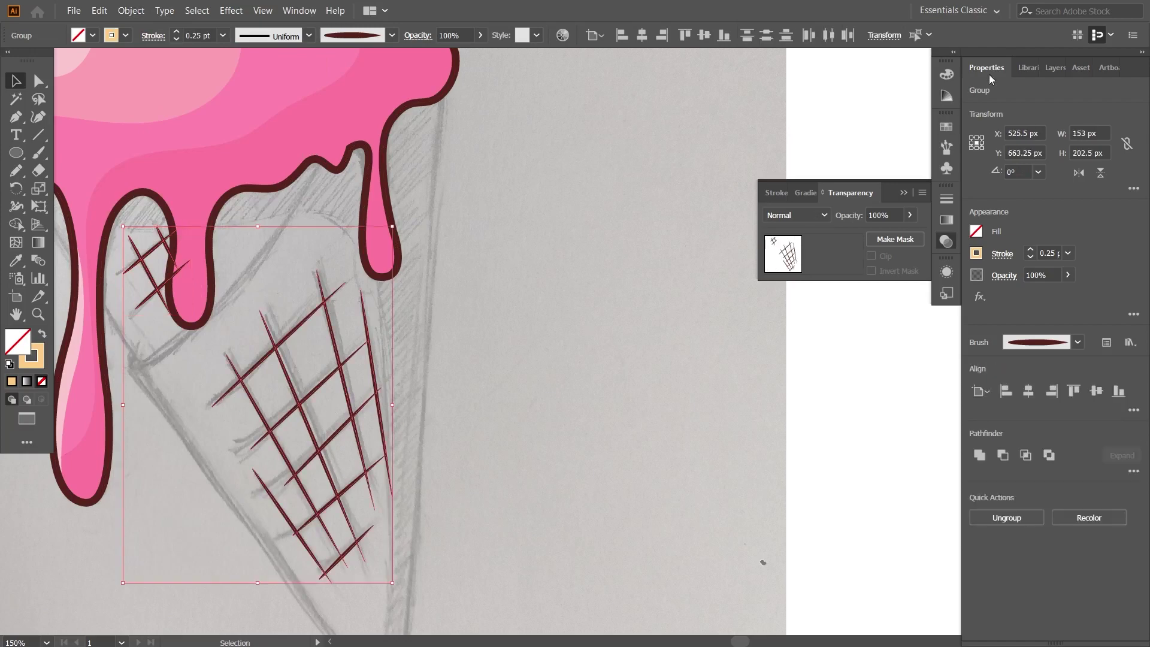
Combine them into one group inside the cone group and make the cone visible again.
{"action": "left_click", "coordinate": [1054, 67]}
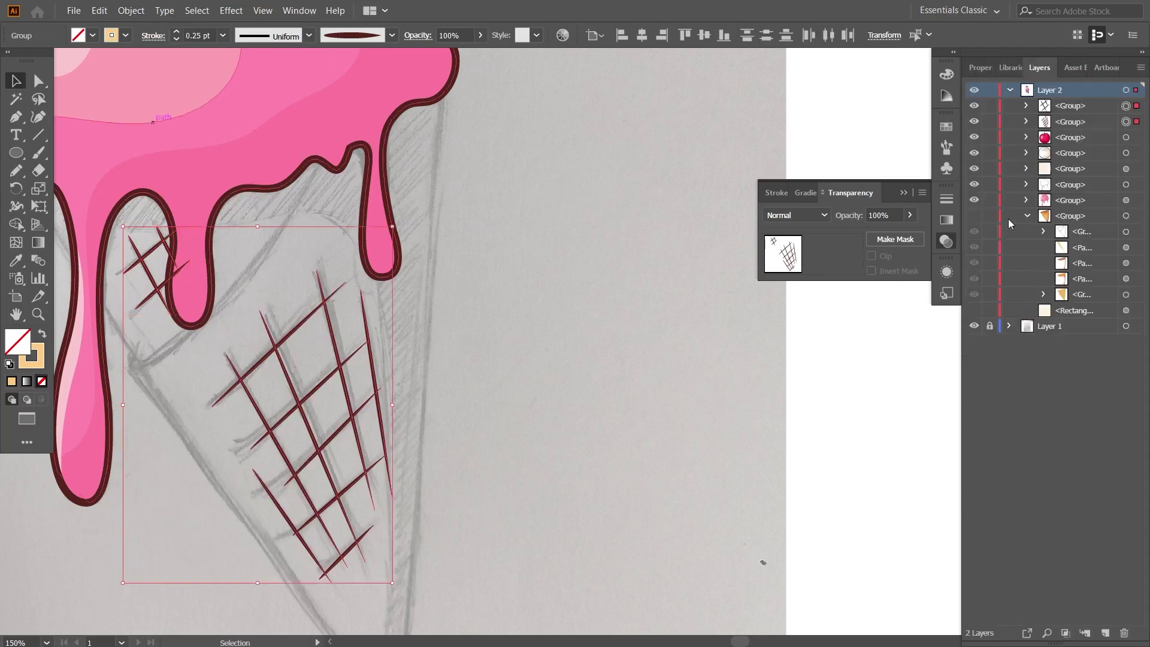
{"action": "left_click", "coordinate": [130, 10]}
{"action": "left_click", "coordinate": [213, 84]}
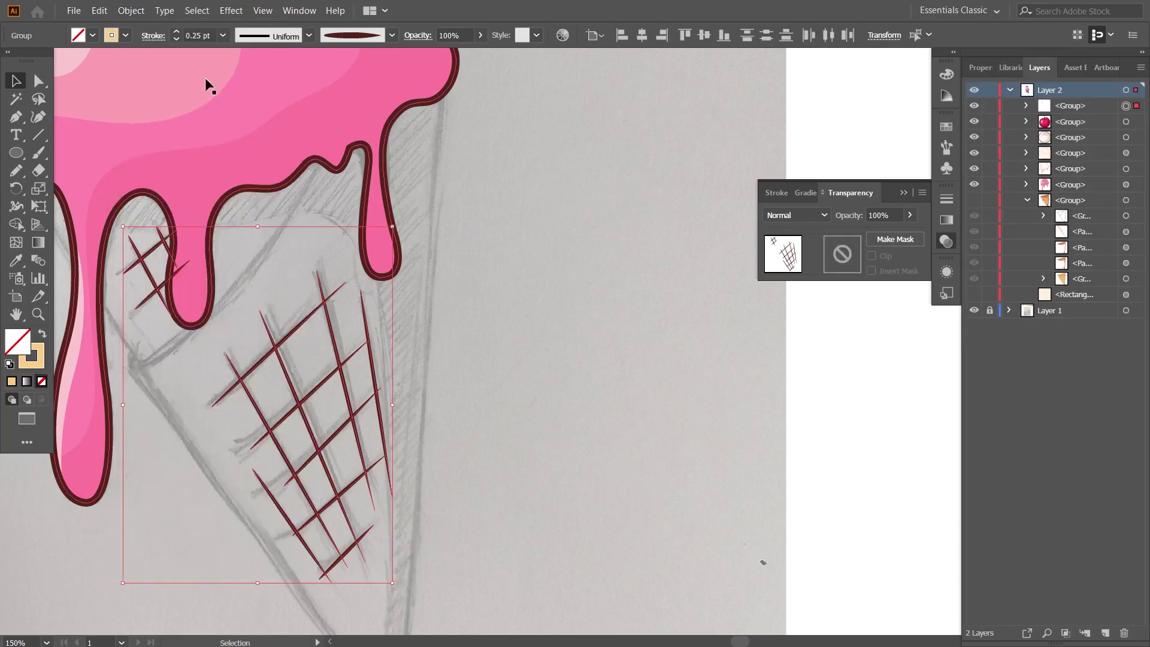
{"action": "left_click_drag", "start_coordinate": [1072, 105], "coordinate": [1078, 216]}
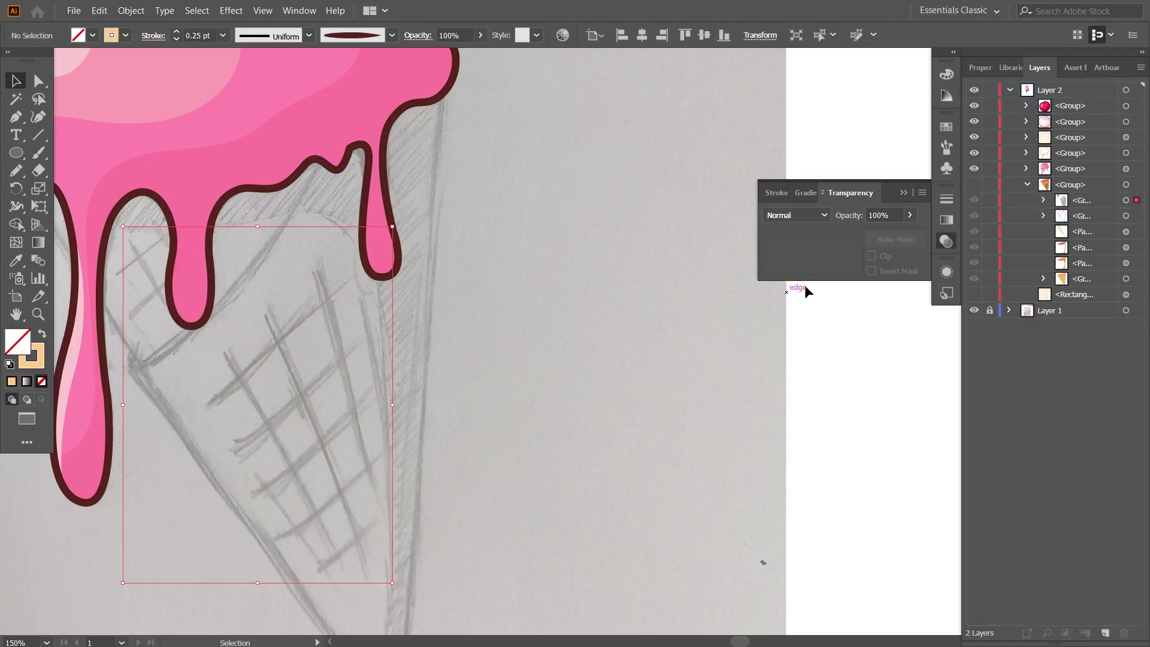
{"action": "left_click", "coordinate": [975, 185]}
{"action": "mouse_move", "coordinate": [557, 386]}
{"action": "left_mouse_down"}
{"action": "mouse_move", "coordinate": [597, 305]}
{"action": "mouse_move", "coordinate": [580, 380]}
{"action": "mouse_move", "coordinate": [565, 367]}
{"action": "left_mouse_up"}
{"action": "key", "text": "ctrl+minus"}
{"action": "key", "text": "ctrl+minus"}
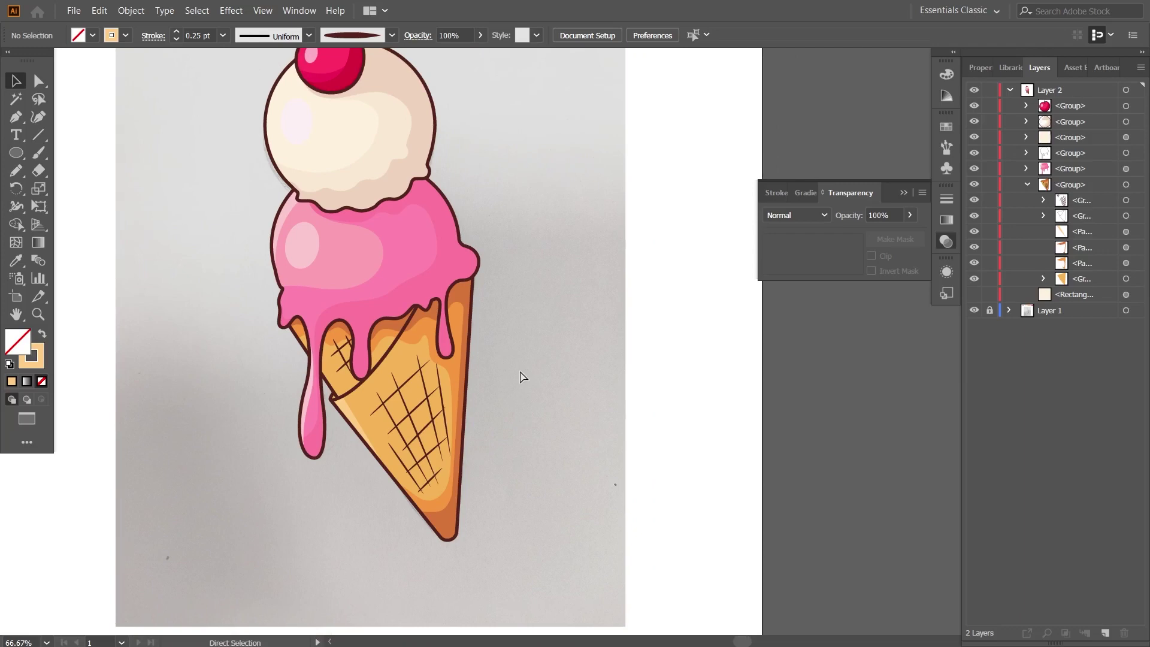
Draw a narrow ellipse over the cone's left side, filled with the cone's light orange.
{"action": "key", "text": "ctrl+plus"}
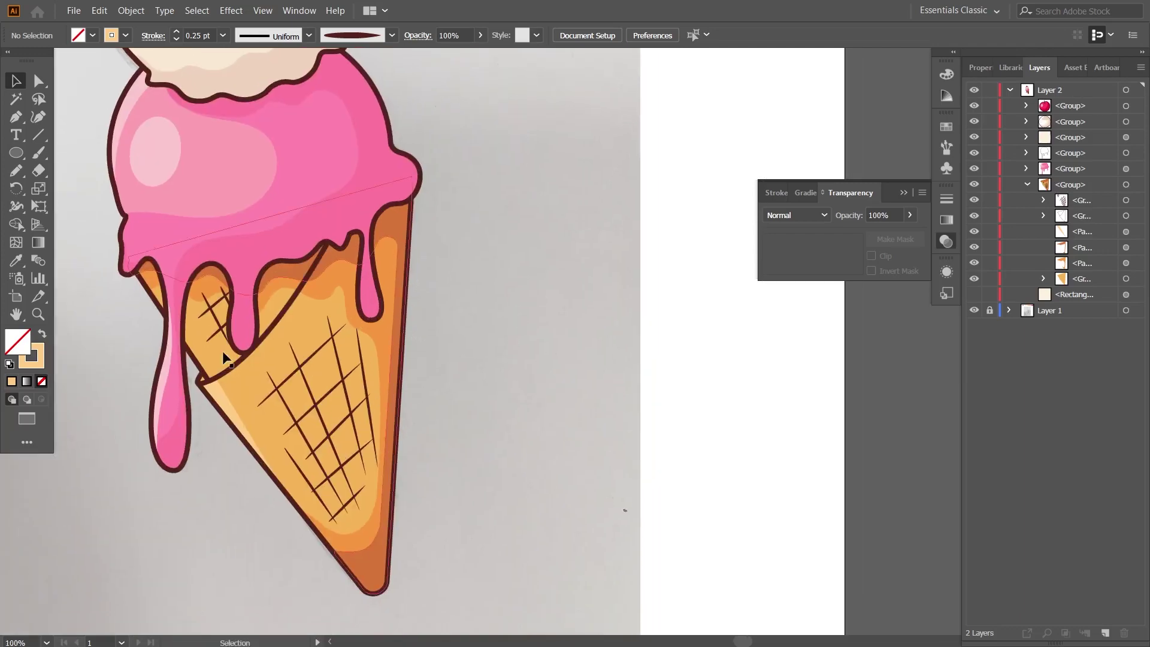
{"action": "left_click_drag", "start_coordinate": [275, 373], "coordinate": [249, 503]}
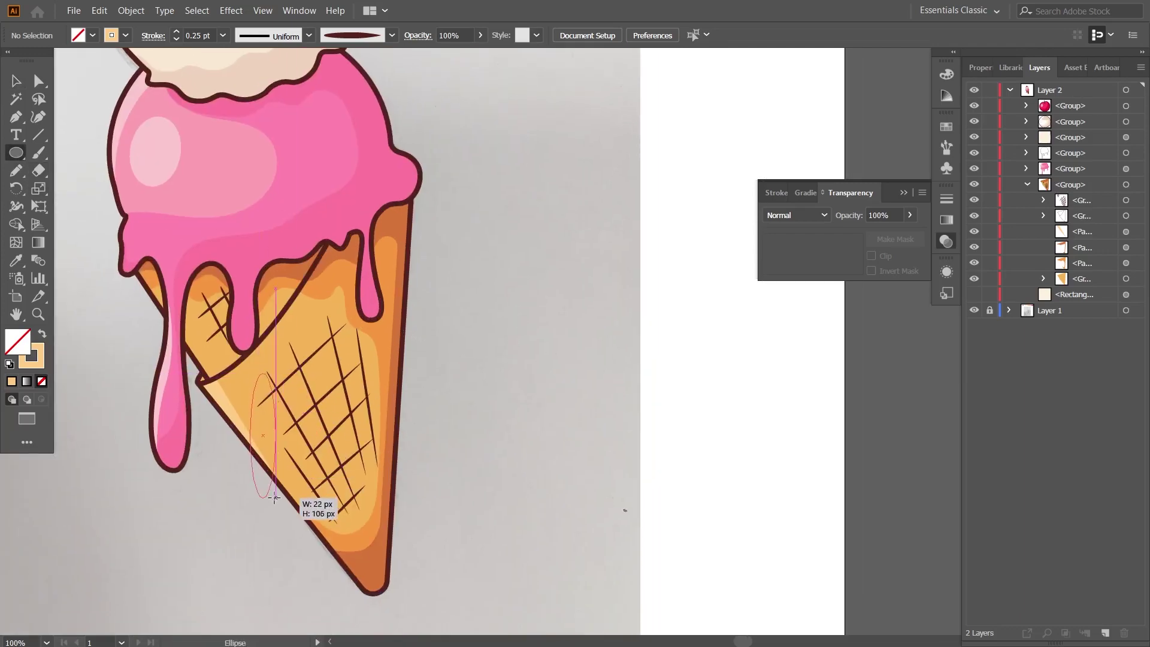
{"action": "left_click", "coordinate": [16, 261]}
{"action": "left_click", "coordinate": [210, 393]}
{"action": "key", "text": "v"}
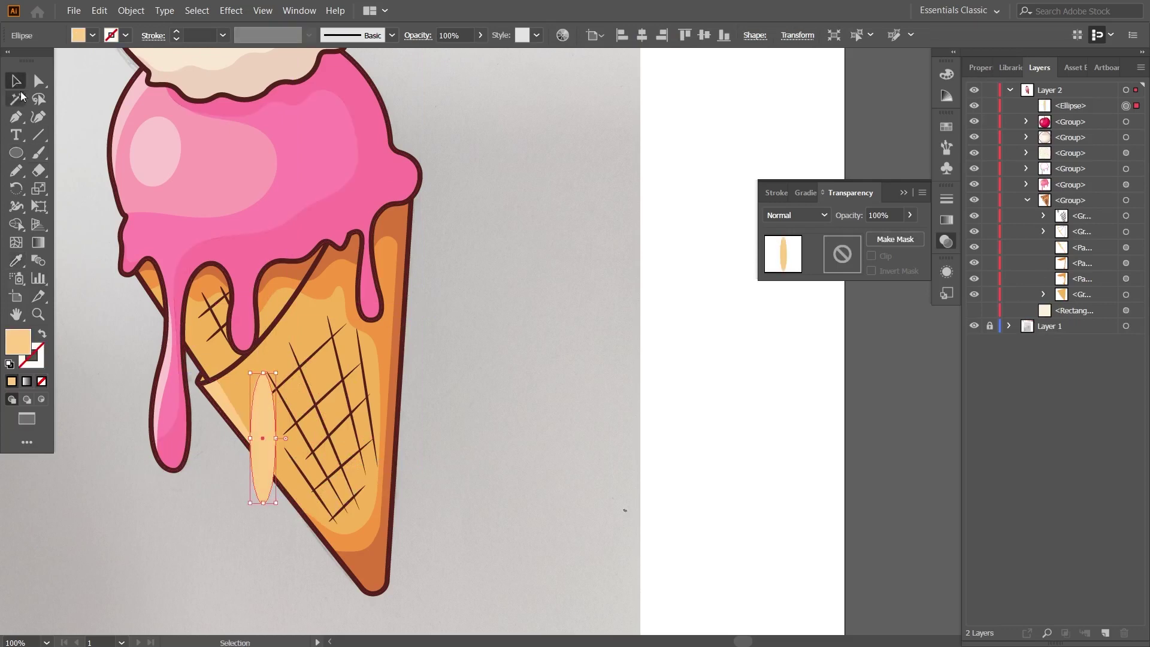
Rotate the ellipse to follow the cone's slant.
{"action": "mouse_move", "coordinate": [296, 340]}
{"action": "left_mouse_down"}
{"action": "mouse_move", "coordinate": [290, 329]}
{"action": "mouse_move", "coordinate": [296, 341]}
{"action": "mouse_move", "coordinate": [249, 366]}
{"action": "left_mouse_up"}
{"action": "left_click", "coordinate": [265, 419]}
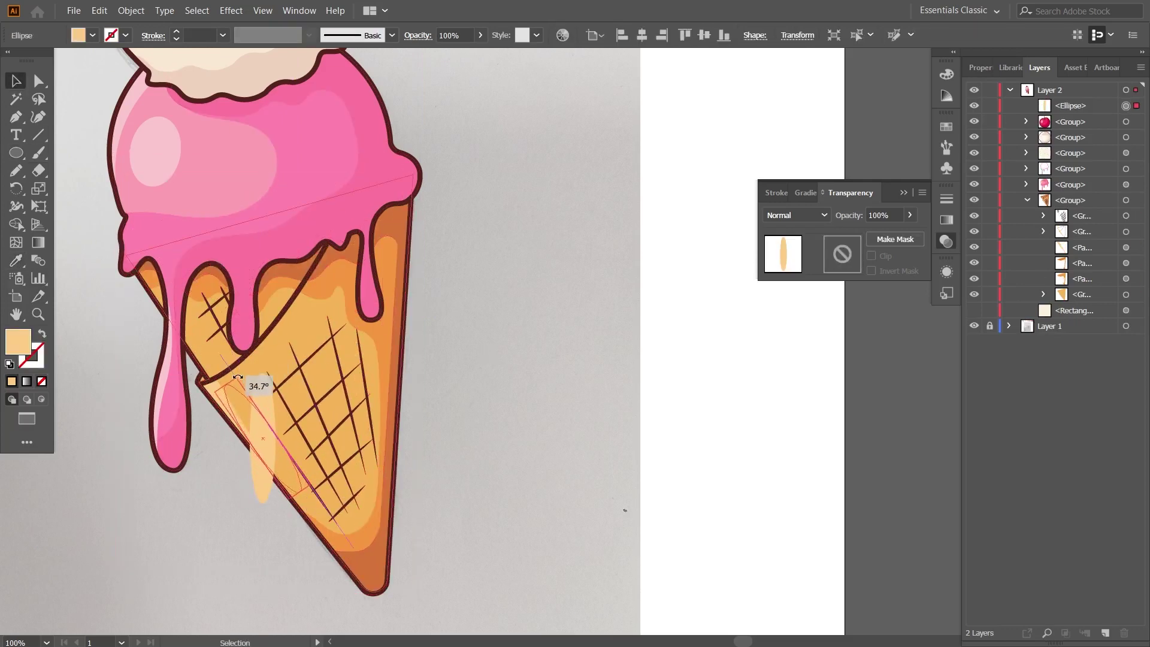
{"action": "left_click_drag", "start_coordinate": [276, 451], "coordinate": [426, 398]}
{"action": "left_click", "coordinate": [539, 395]}
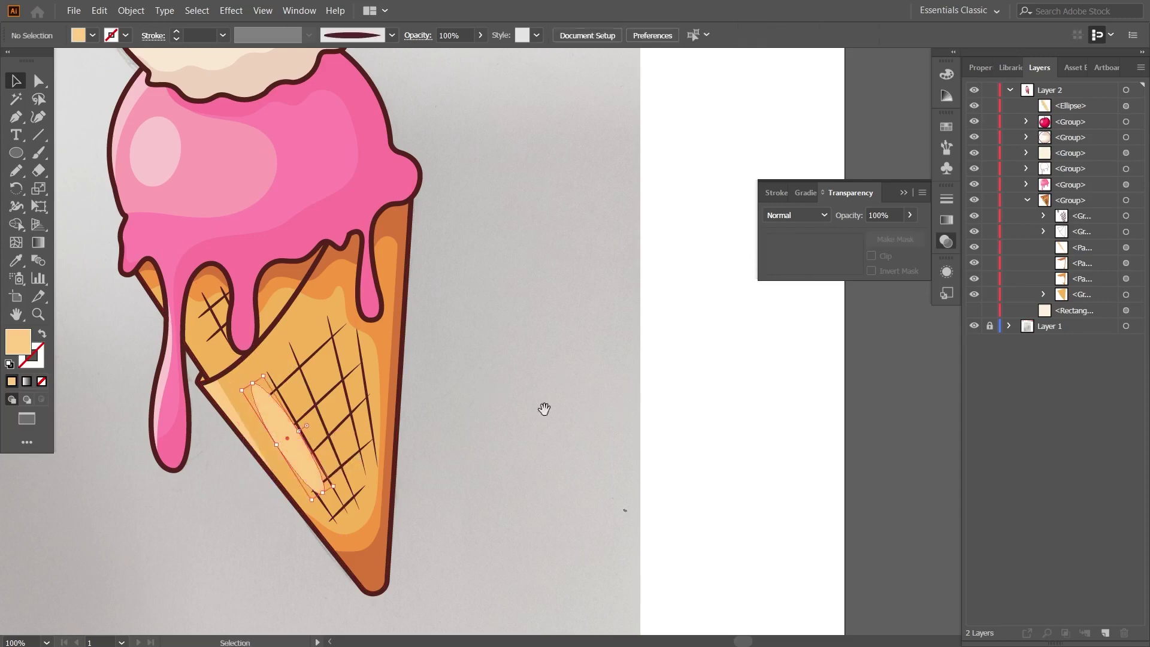
Set the highlight ellipse's opacity to 62%.
{"action": "left_click_drag", "start_coordinate": [529, 368], "coordinate": [542, 371]}
{"action": "left_click", "coordinate": [300, 437]}
{"action": "left_click", "coordinate": [480, 35]}
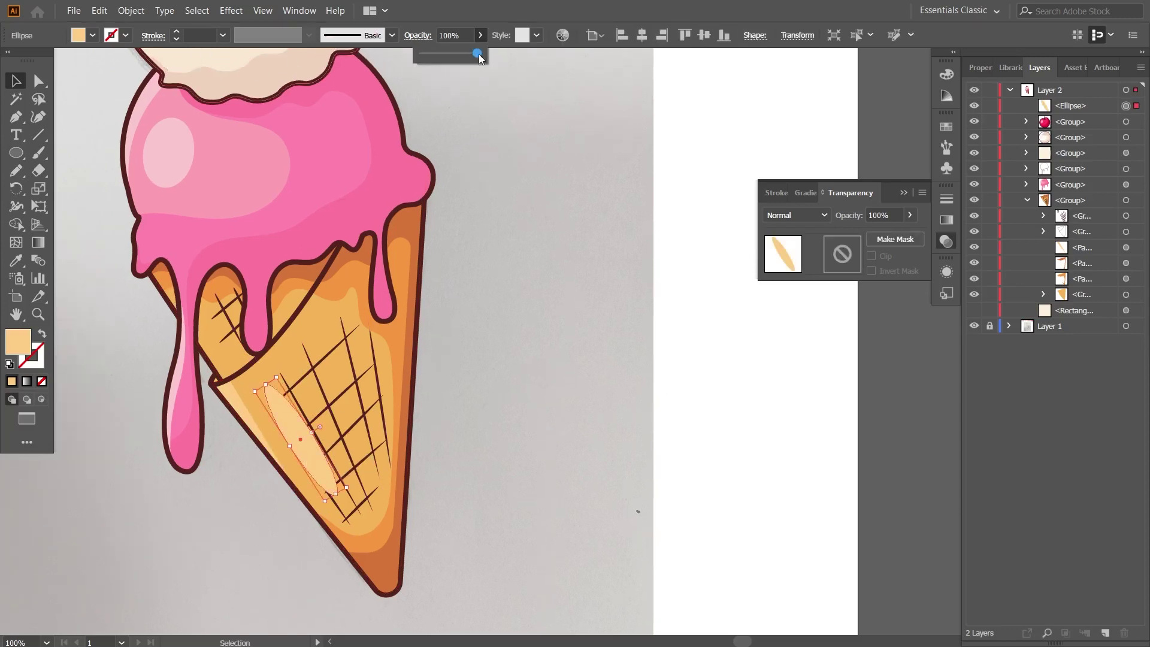
{"action": "left_click", "coordinate": [620, 329]}
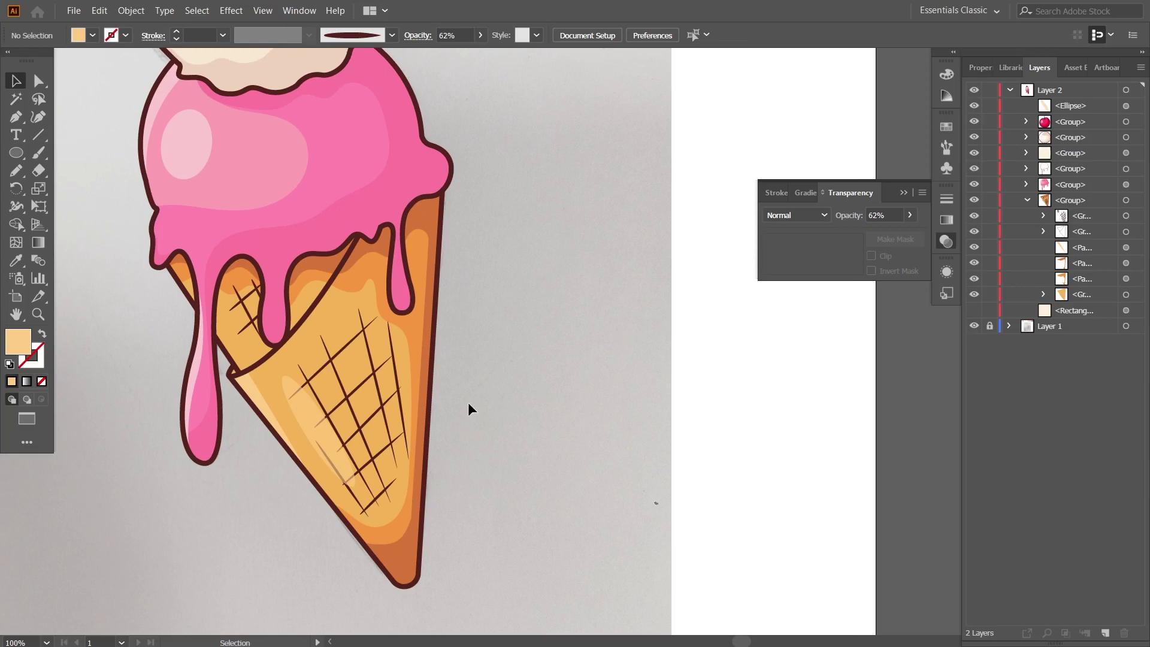
Bring the cone's upper left into view and target a path inside the cone group.
{"action": "scroll", "coordinate": [467, 403], "scroll_direction": "up", "scroll_amount": 2}
{"action": "left_click_drag", "start_coordinate": [466, 378], "coordinate": [562, 330]}
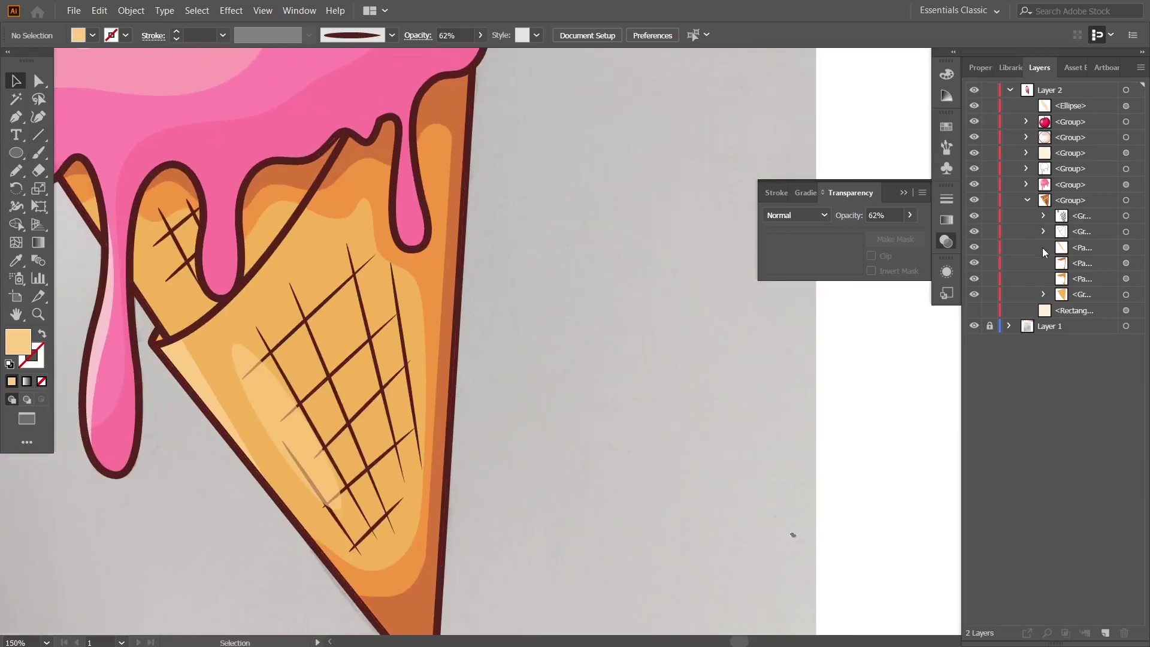
{"action": "left_click", "coordinate": [1082, 263]}
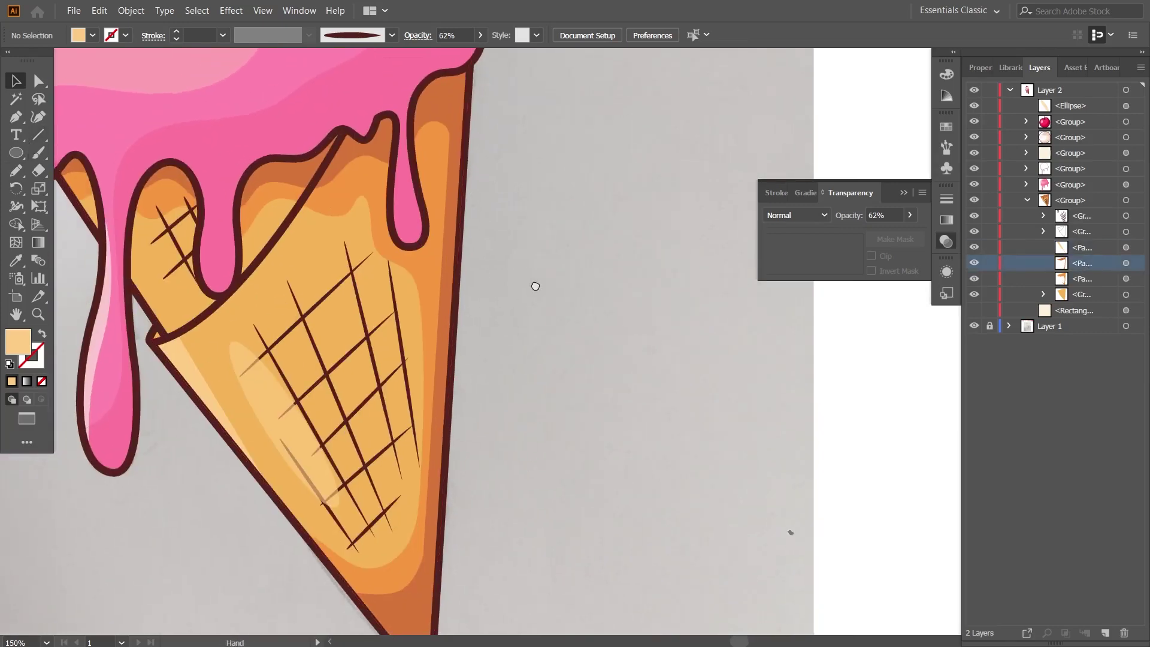
{"action": "scroll", "coordinate": [534, 285], "scroll_direction": "left", "scroll_amount": 2}
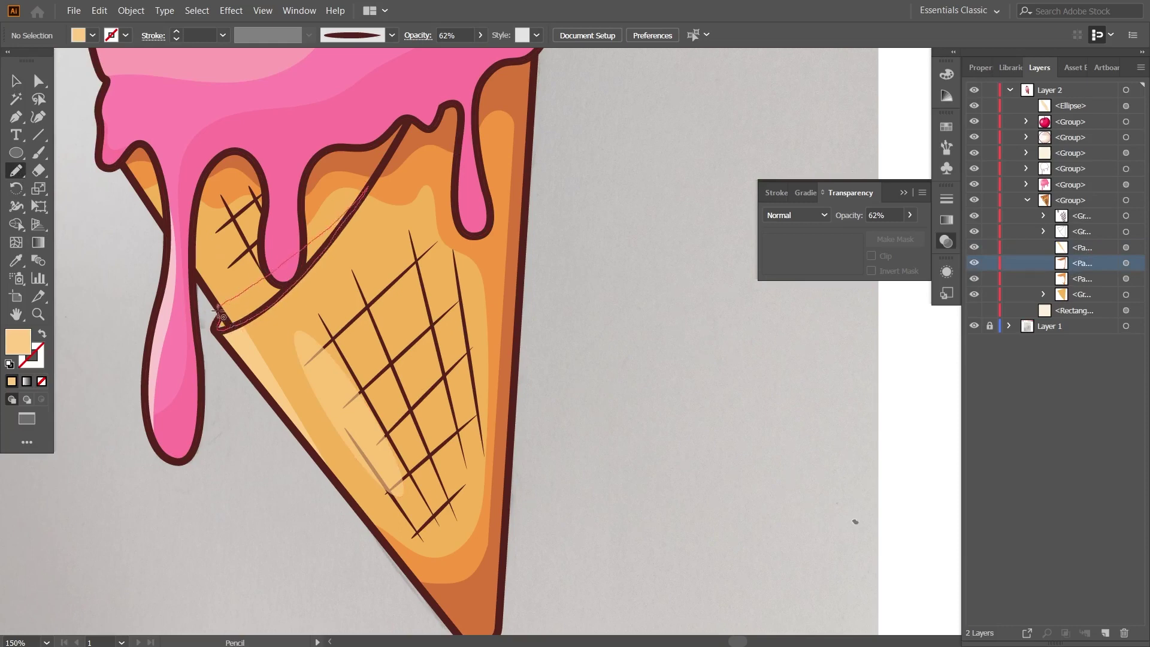
Sketch a highlight path along the cone's upper rim and fill it with the cone's orange.
{"action": "left_click_drag", "start_coordinate": [218, 310], "coordinate": [215, 298]}
{"action": "left_click", "coordinate": [15, 266]}
{"action": "left_click", "coordinate": [436, 175]}
{"action": "key", "text": "v"}
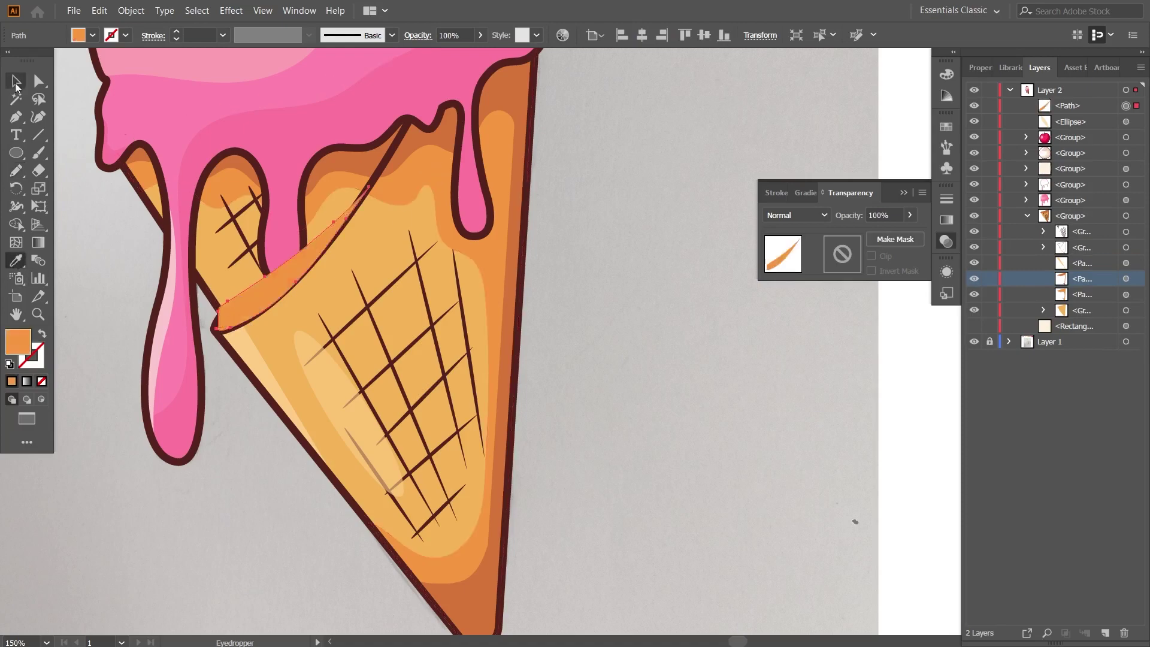
Move the new highlight path into the cone group in the Layers panel.
{"action": "left_click_drag", "start_coordinate": [1072, 106], "coordinate": [1077, 269]}
{"action": "left_click", "coordinate": [904, 361]}
{"action": "left_click", "coordinate": [281, 313]}
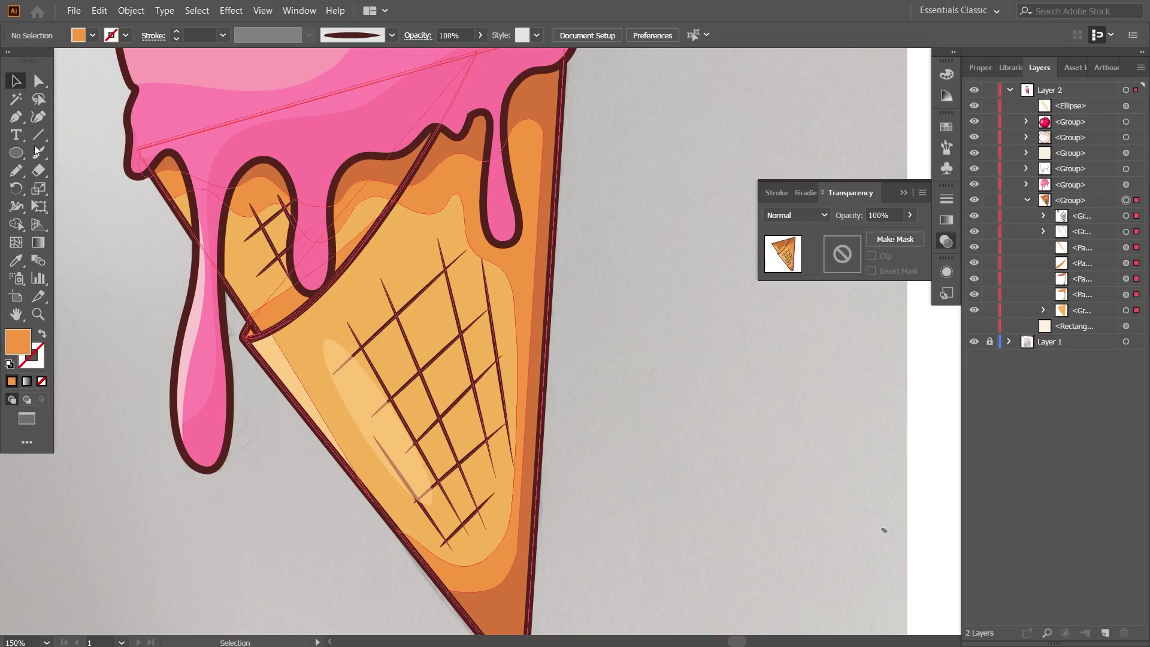
{"action": "left_click", "coordinate": [646, 301]}
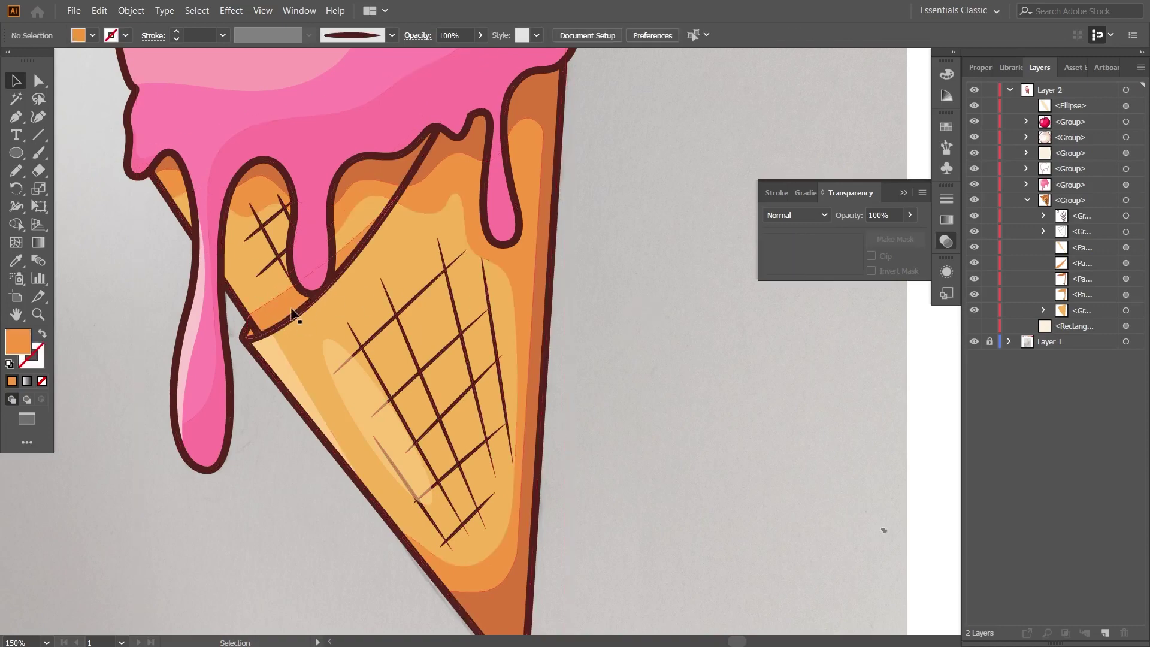
{"action": "scroll", "coordinate": [435, 414], "scroll_direction": "up", "scroll_amount": 2}
{"action": "scroll", "coordinate": [404, 411], "scroll_direction": "up", "scroll_amount": 2}
{"action": "left_click", "coordinate": [501, 257]}
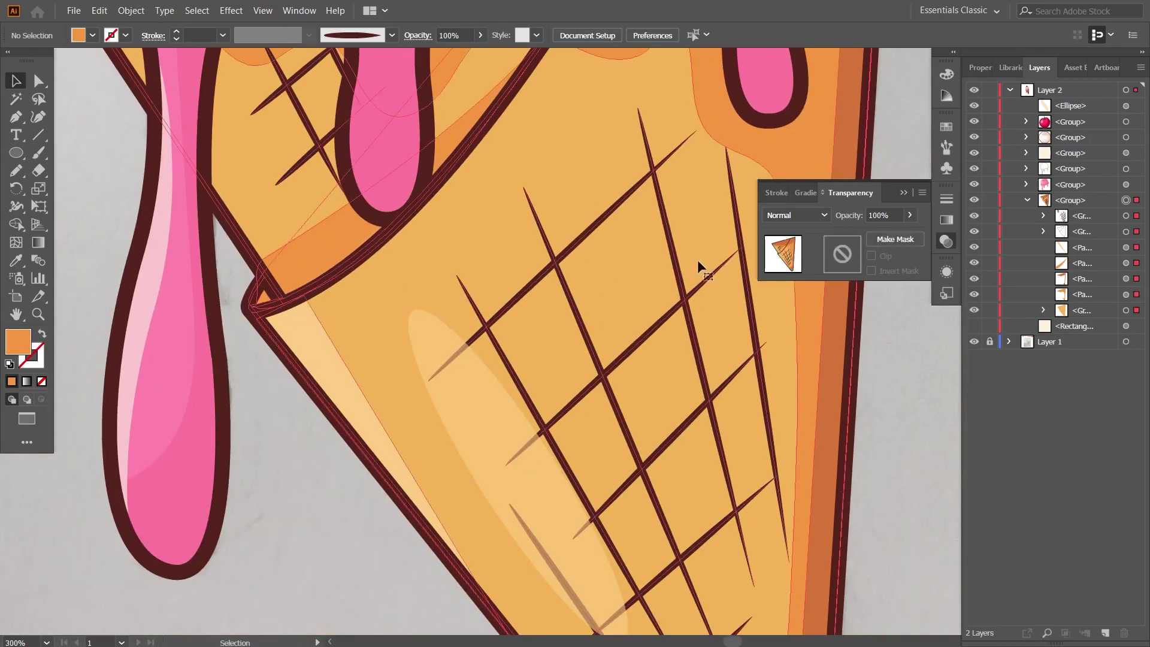
Isolate the cone group and curve the highlight's top edge along the cone rim.
{"action": "double_click", "coordinate": [318, 240]}
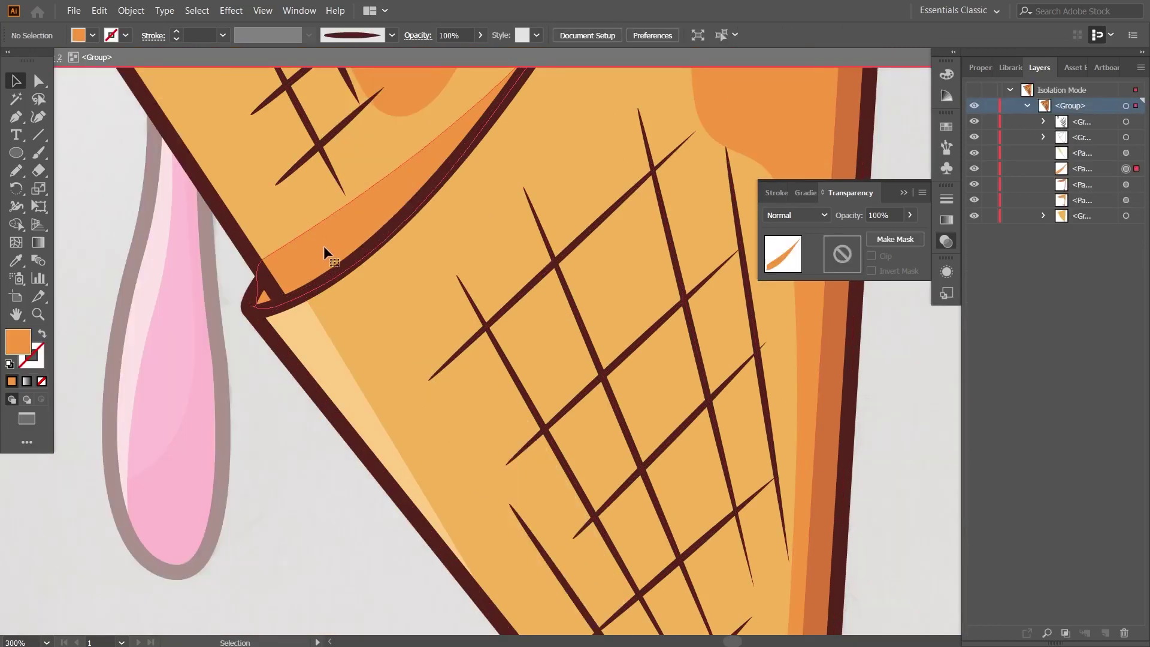
{"action": "left_click", "coordinate": [39, 81]}
{"action": "left_click", "coordinate": [266, 258]}
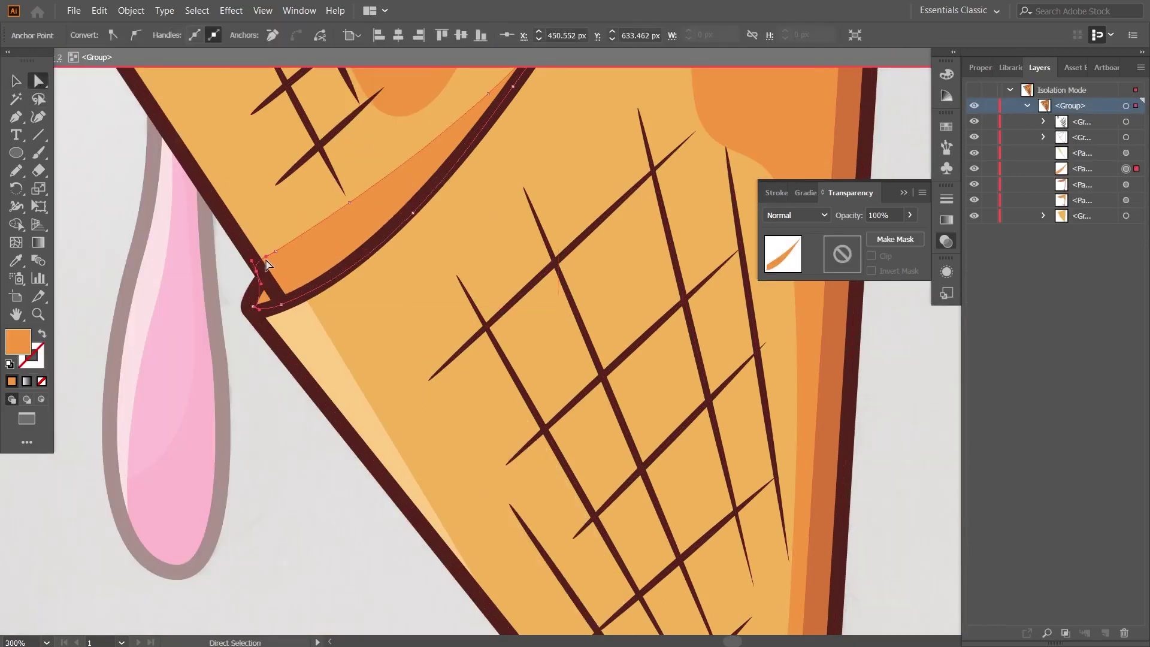
{"action": "left_click_drag", "start_coordinate": [266, 268], "coordinate": [277, 252]}
{"action": "mouse_move", "coordinate": [353, 206]}
{"action": "left_mouse_down"}
{"action": "mouse_move", "coordinate": [333, 241]}
{"action": "mouse_move", "coordinate": [359, 216]}
{"action": "left_mouse_up"}
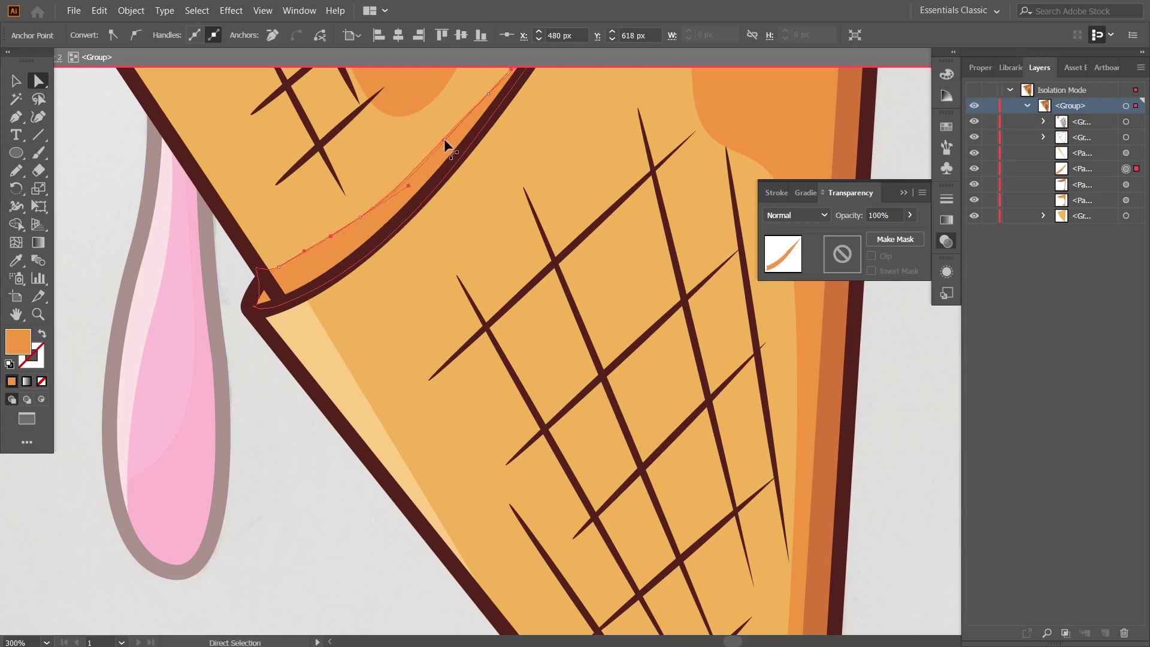
Clear the selection, zoom out to the whole cone, and exit isolation mode.
{"action": "mouse_move", "coordinate": [444, 139]}
{"action": "left_mouse_down"}
{"action": "mouse_move", "coordinate": [464, 162]}
{"action": "mouse_move", "coordinate": [413, 252]}
{"action": "mouse_move", "coordinate": [346, 262]}
{"action": "left_mouse_up"}
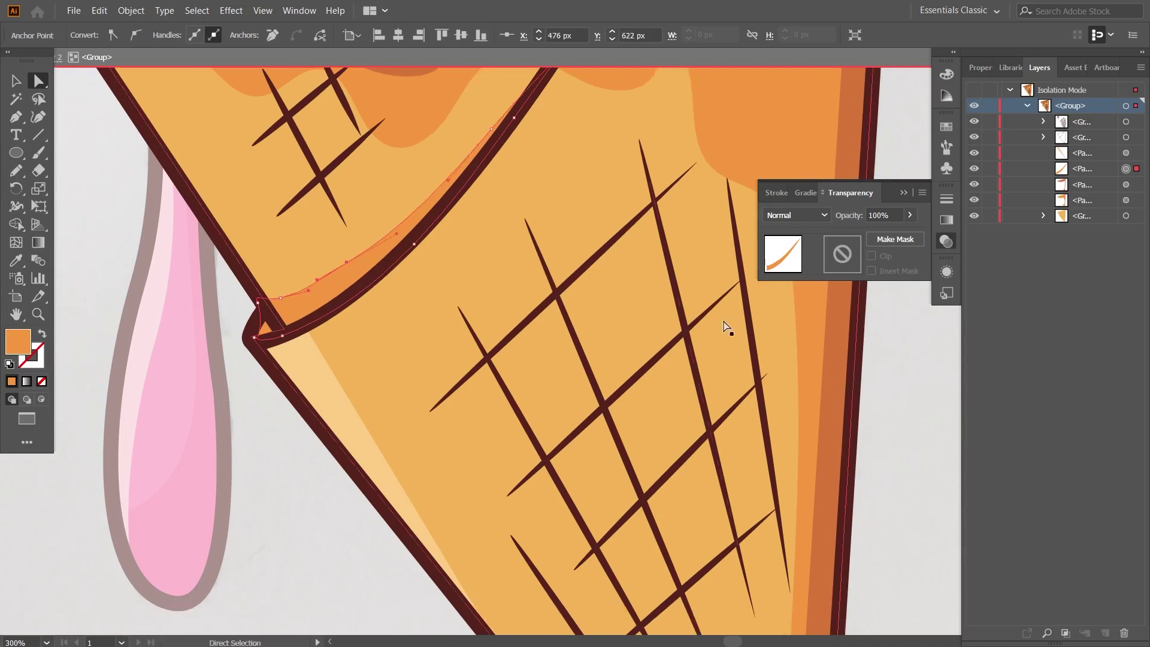
{"action": "key", "text": "ctrl+shift+a"}
{"action": "key", "text": "ctrl+1"}
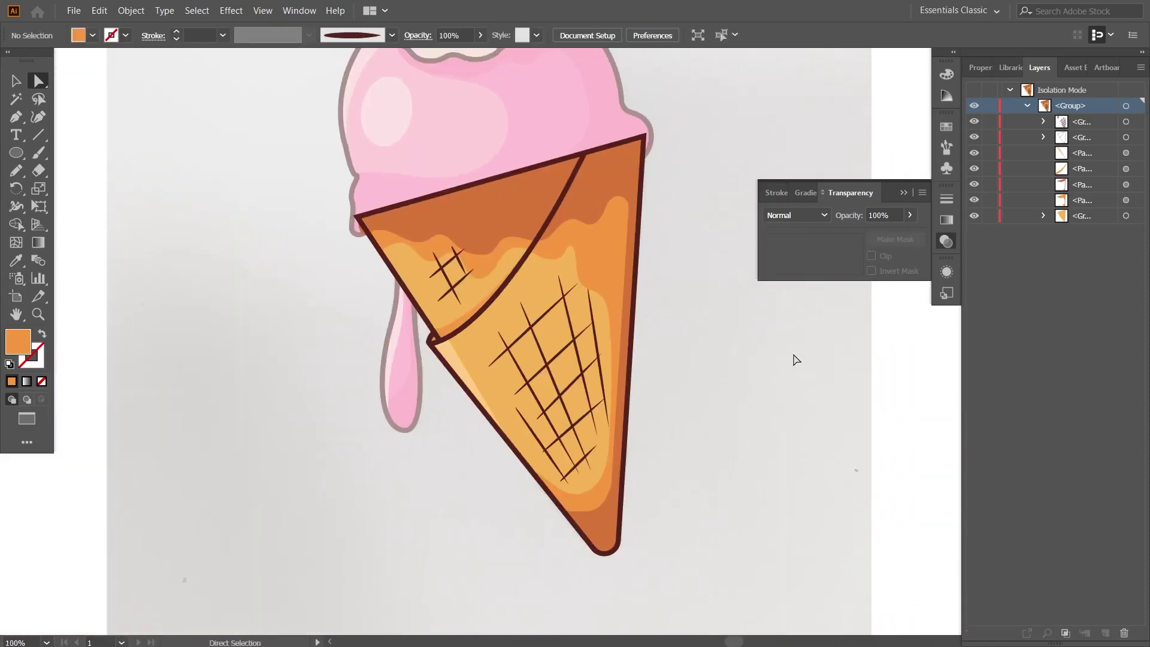
{"action": "key", "text": "Escape"}
{"action": "scroll", "coordinate": [743, 398], "scroll_direction": "right", "scroll_amount": 3}
Hide the grey reference photo layer and zoom out to view the whole artboard.
{"action": "scroll", "coordinate": [746, 393], "scroll_direction": "right", "scroll_amount": 2}
{"action": "key", "text": "ctrl+minus"}
{"action": "mouse_move", "coordinate": [597, 249]}
{"action": "left_mouse_down"}
{"action": "mouse_move", "coordinate": [573, 319]}
{"action": "mouse_move", "coordinate": [583, 385]}
{"action": "mouse_move", "coordinate": [580, 340]}
{"action": "left_mouse_up"}
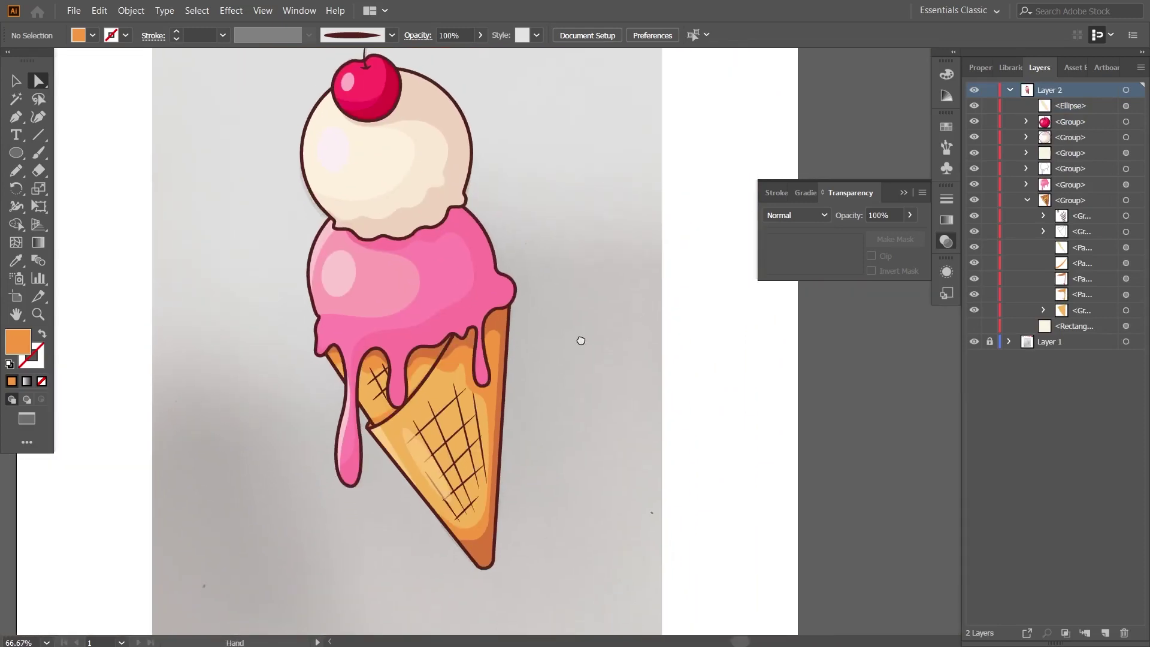
{"action": "left_click", "coordinate": [973, 341]}
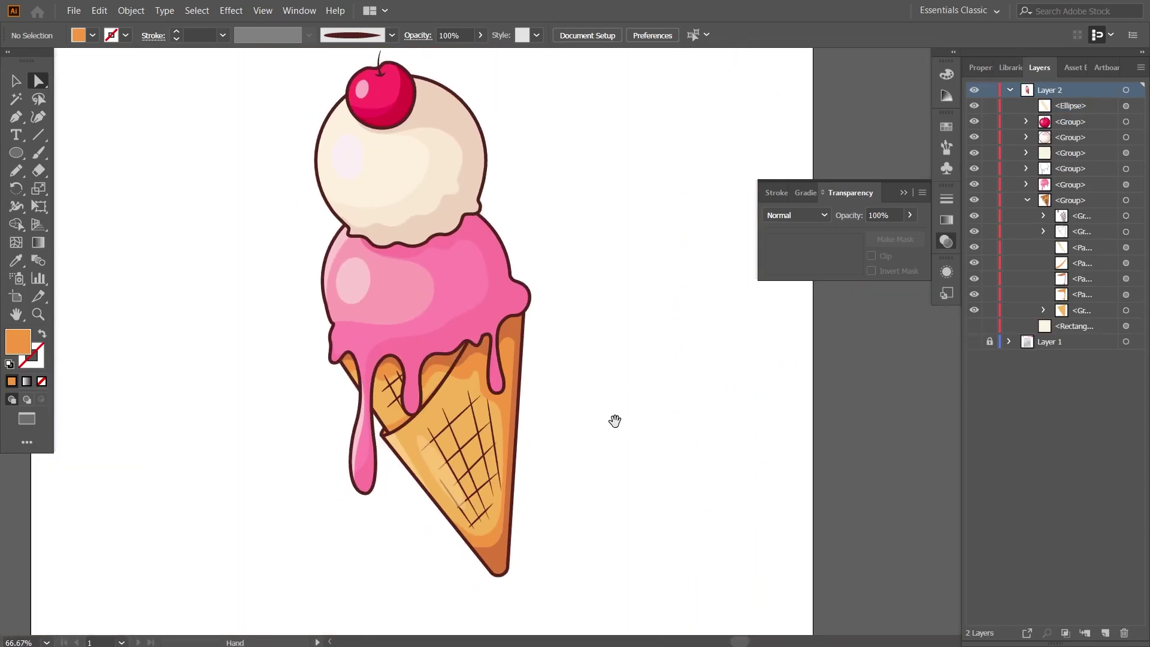
{"action": "key", "text": "ctrl+plus"}
{"action": "mouse_move", "coordinate": [605, 398]}
{"action": "left_mouse_down"}
{"action": "mouse_move", "coordinate": [560, 314]}
{"action": "mouse_move", "coordinate": [588, 390]}
{"action": "mouse_move", "coordinate": [558, 436]}
{"action": "mouse_move", "coordinate": [547, 380]}
{"action": "mouse_move", "coordinate": [555, 393]}
{"action": "left_mouse_up"}
{"action": "key", "text": "ctrl+minus"}
{"action": "key", "text": "ctrl+minus"}
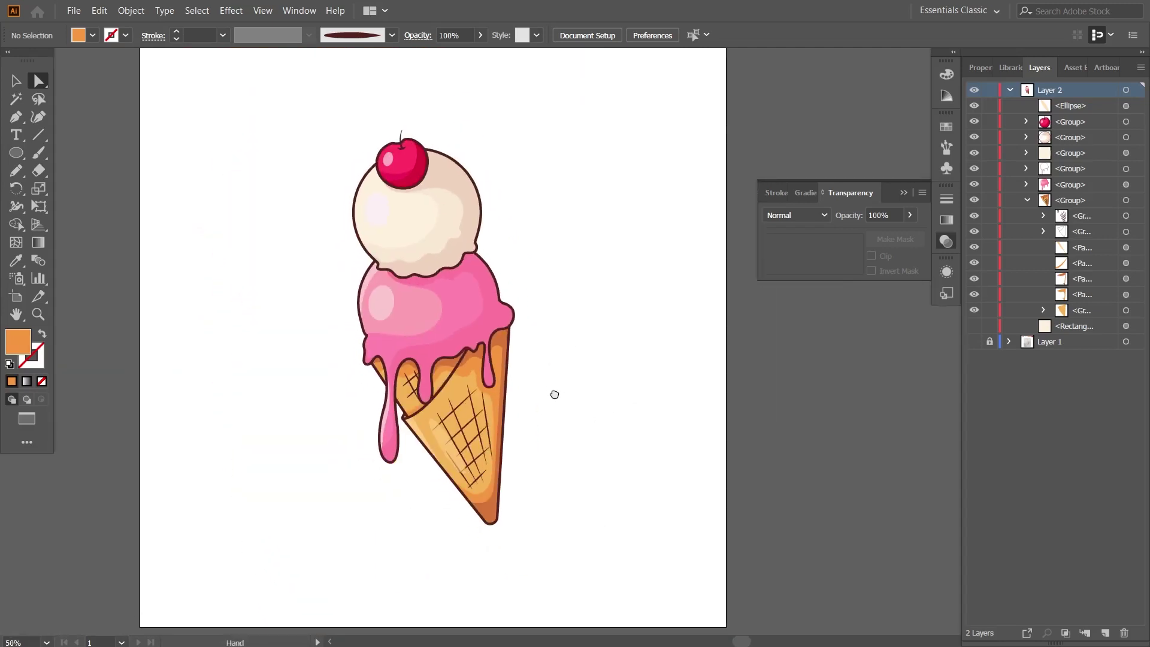
{"action": "key", "text": "ctrl+minus"}
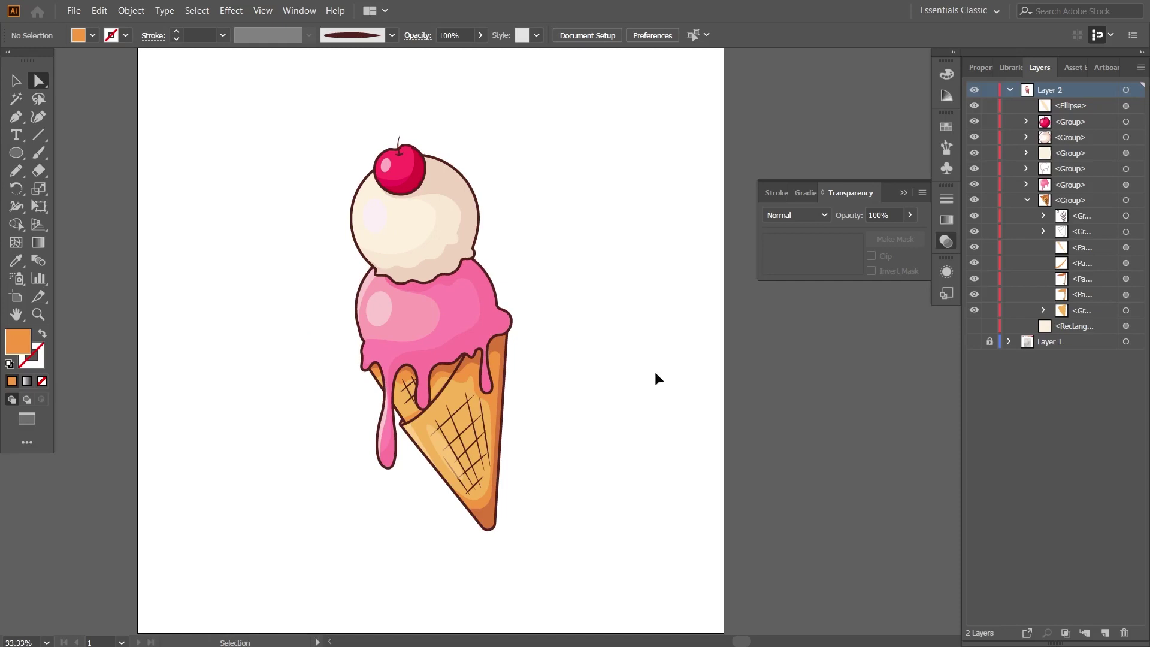
{"action": "key", "text": "ctrl+plus"}
{"action": "scroll", "coordinate": [626, 395], "scroll_direction": "right", "scroll_amount": 1}
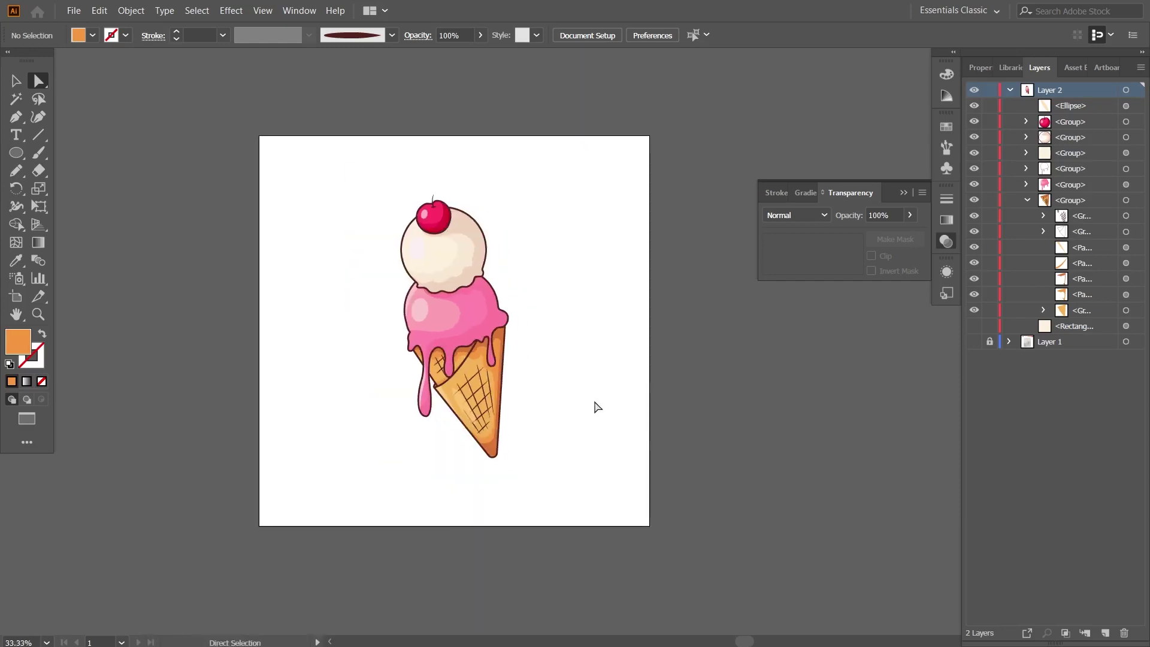
Move the Ellipse layer just above the cone group.
{"action": "left_click", "coordinate": [1027, 200]}
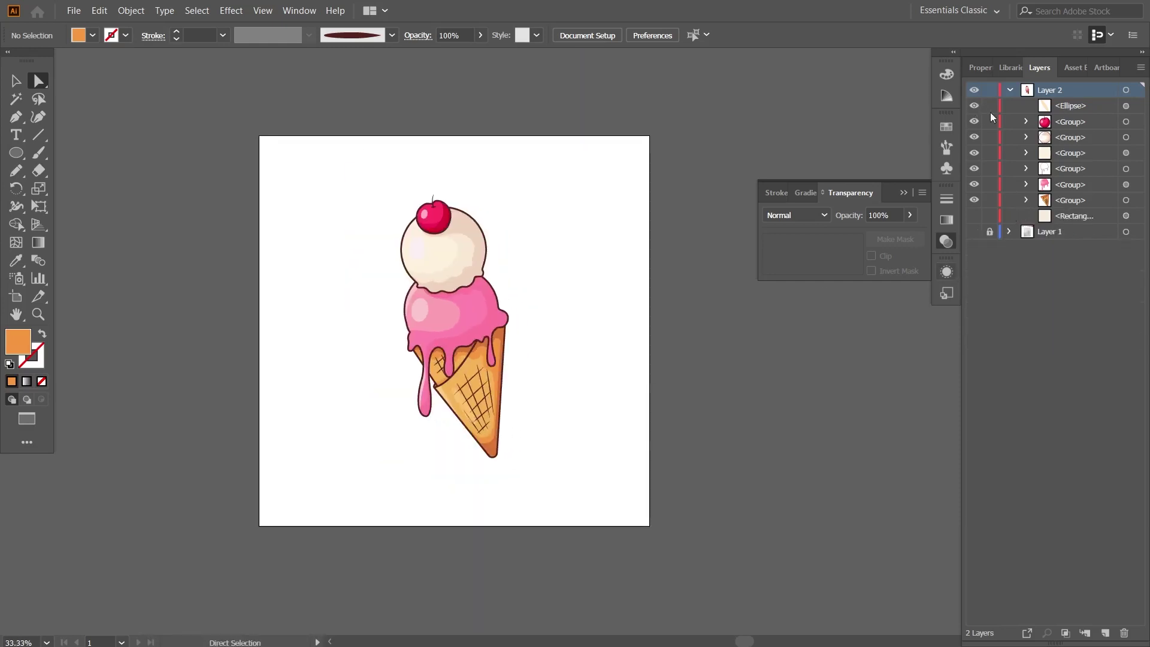
{"action": "left_click", "coordinate": [1072, 106]}
{"action": "left_click_drag", "start_coordinate": [1072, 200], "coordinate": [1073, 193]}
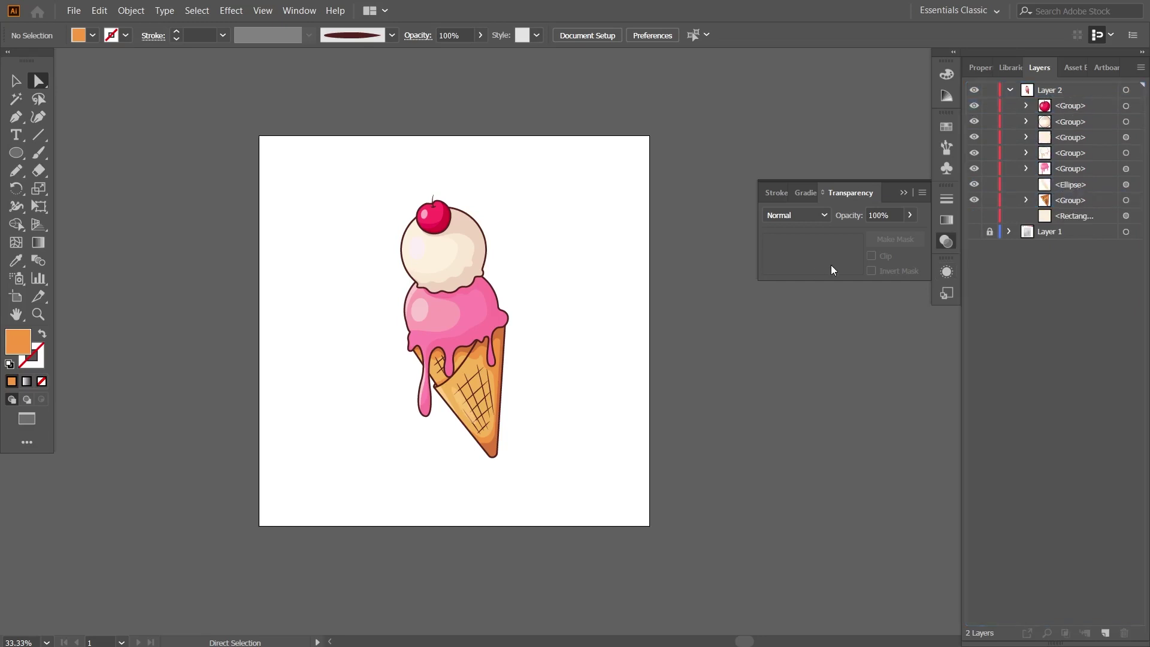
Select all the ice cream artwork and group it with Object > Group.
{"action": "left_click", "coordinate": [16, 80]}
{"action": "left_click_drag", "start_coordinate": [345, 168], "coordinate": [586, 489]}
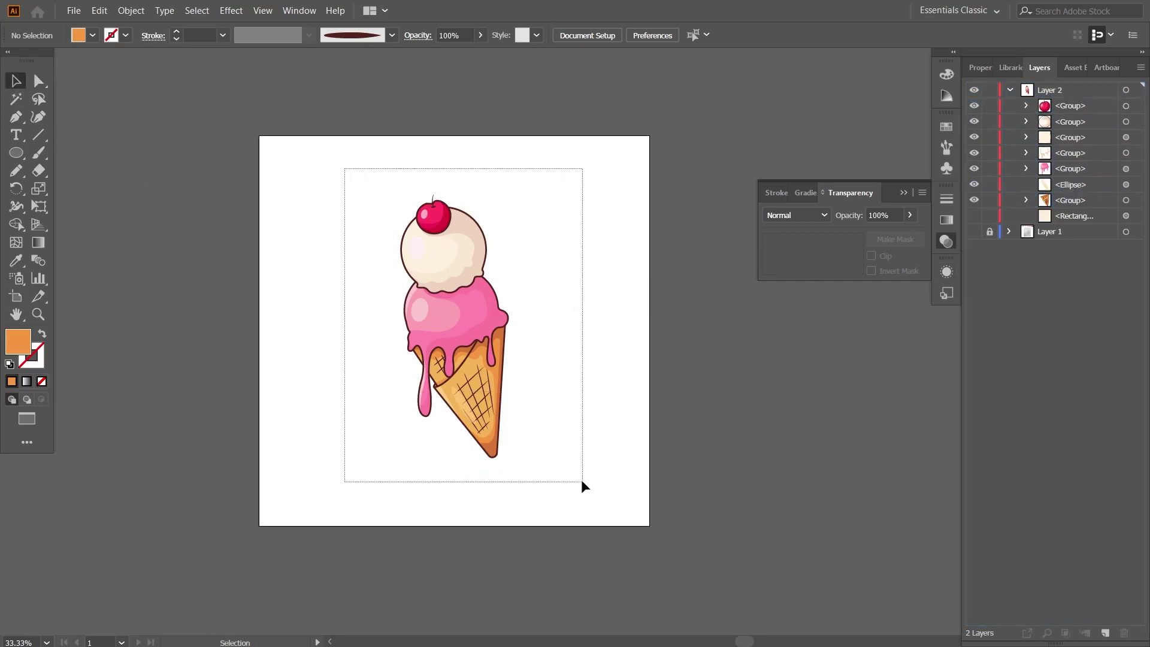
{"action": "left_click", "coordinate": [131, 10]}
{"action": "left_click", "coordinate": [152, 80]}
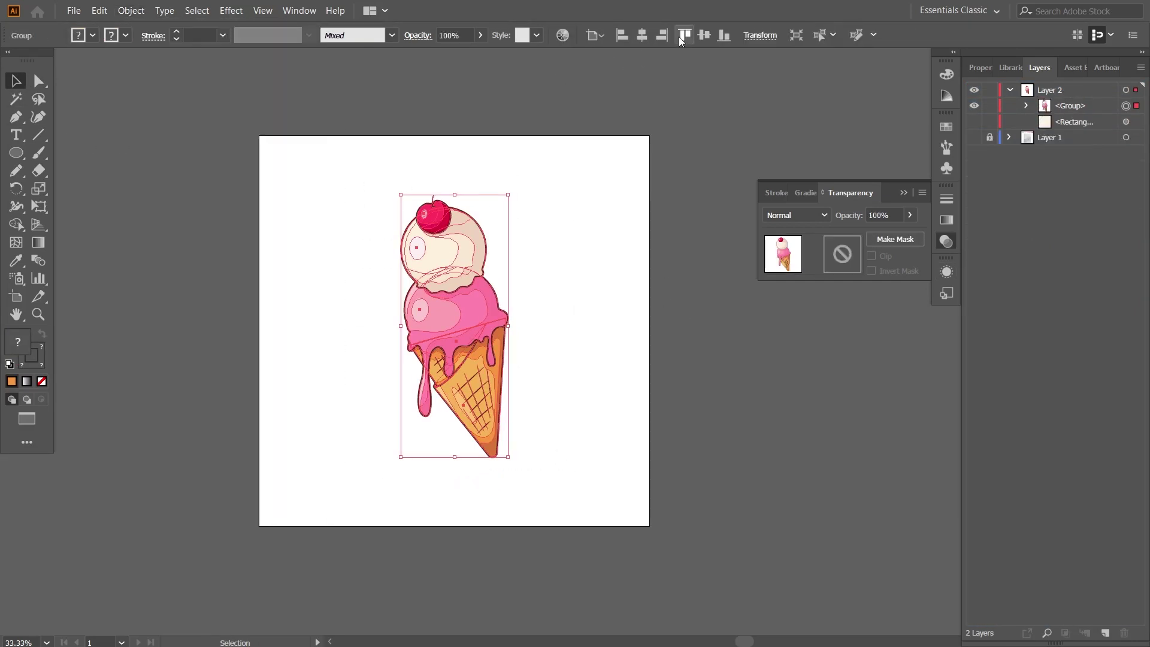
Draw a 1000 × 1000 px square with the Rectangle tool.
{"action": "left_click", "coordinate": [613, 347]}
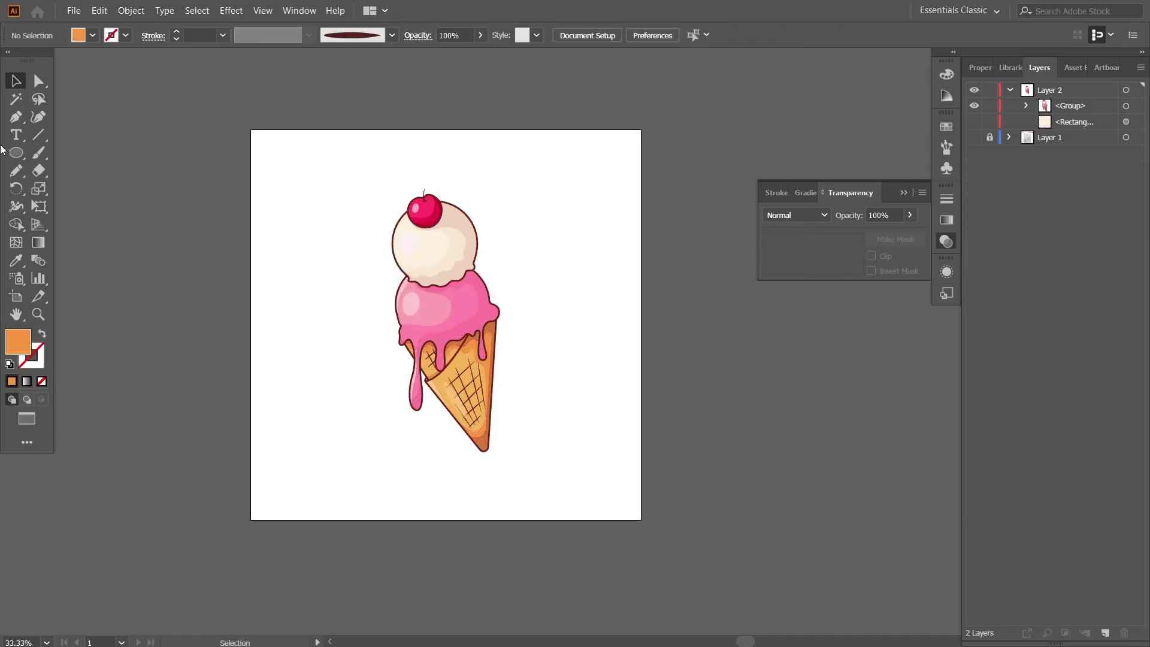
{"action": "left_click_drag", "start_coordinate": [16, 152], "coordinate": [78, 152]}
{"action": "left_click", "coordinate": [316, 265]}
{"action": "type", "text": "1000"}
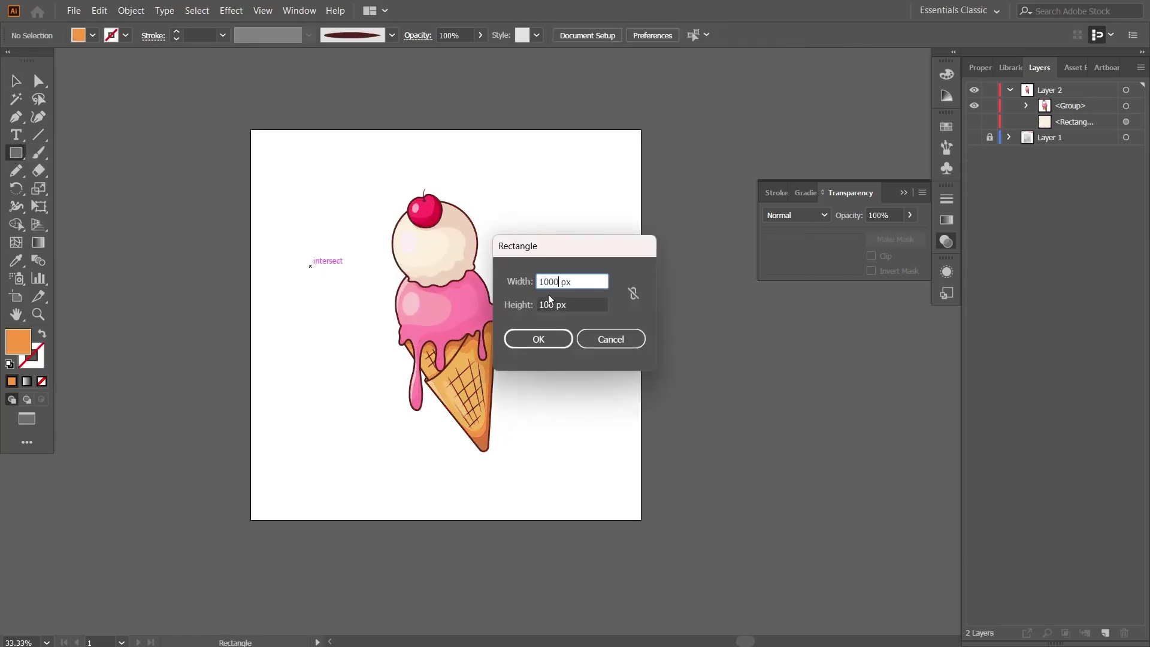
{"action": "key", "text": "Tab"}
{"action": "type", "text": "2"}
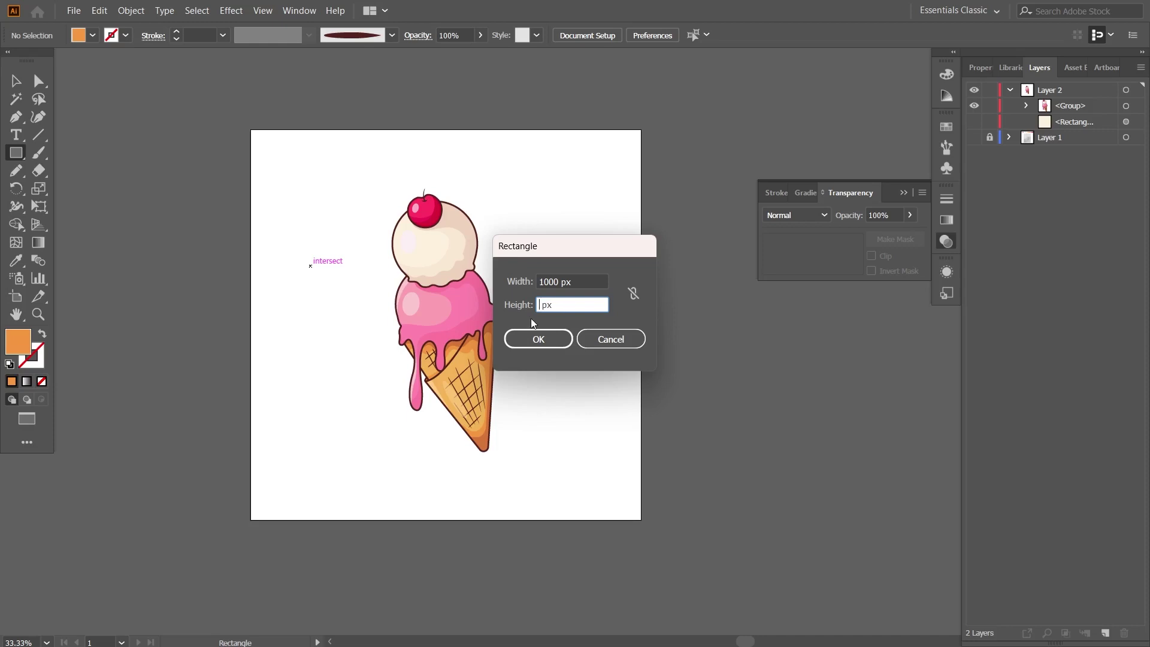
{"action": "type", "text": "000"}
{"action": "key", "text": "Return"}
Centre the square on the artboard and move it behind the ice cream group.
{"action": "key", "text": "v"}
{"action": "left_click", "coordinate": [642, 36]}
{"action": "left_click", "coordinate": [705, 35]}
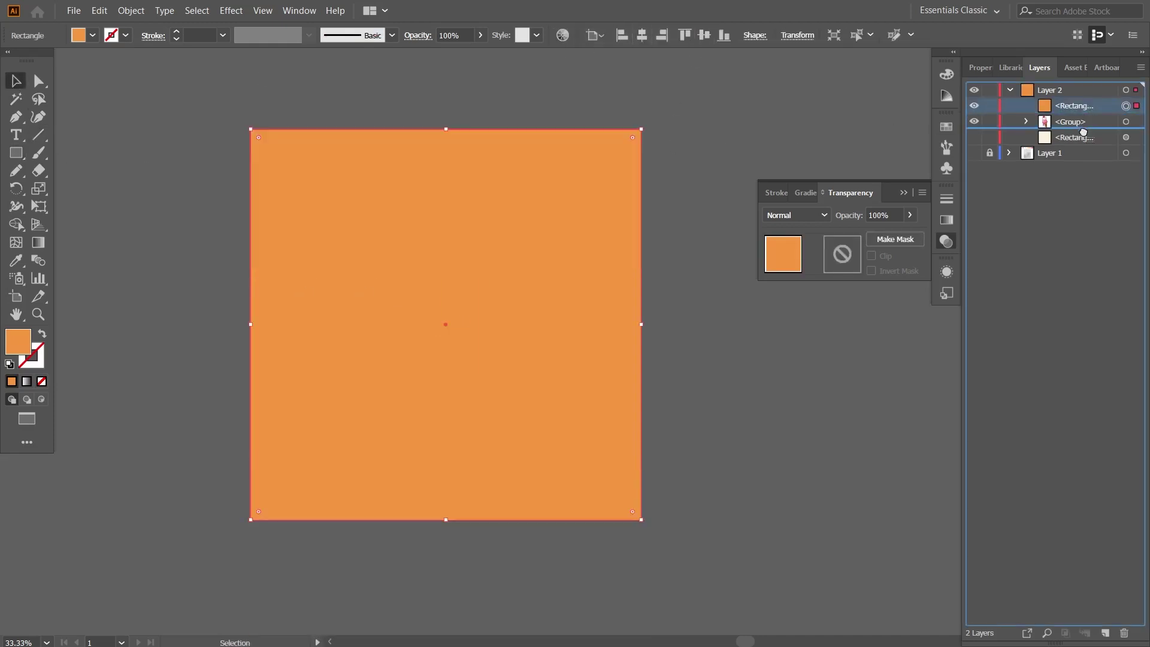
{"action": "left_click_drag", "start_coordinate": [1087, 108], "coordinate": [1085, 133]}
Fill the square with the pale cream swatch.
{"action": "key", "text": "i"}
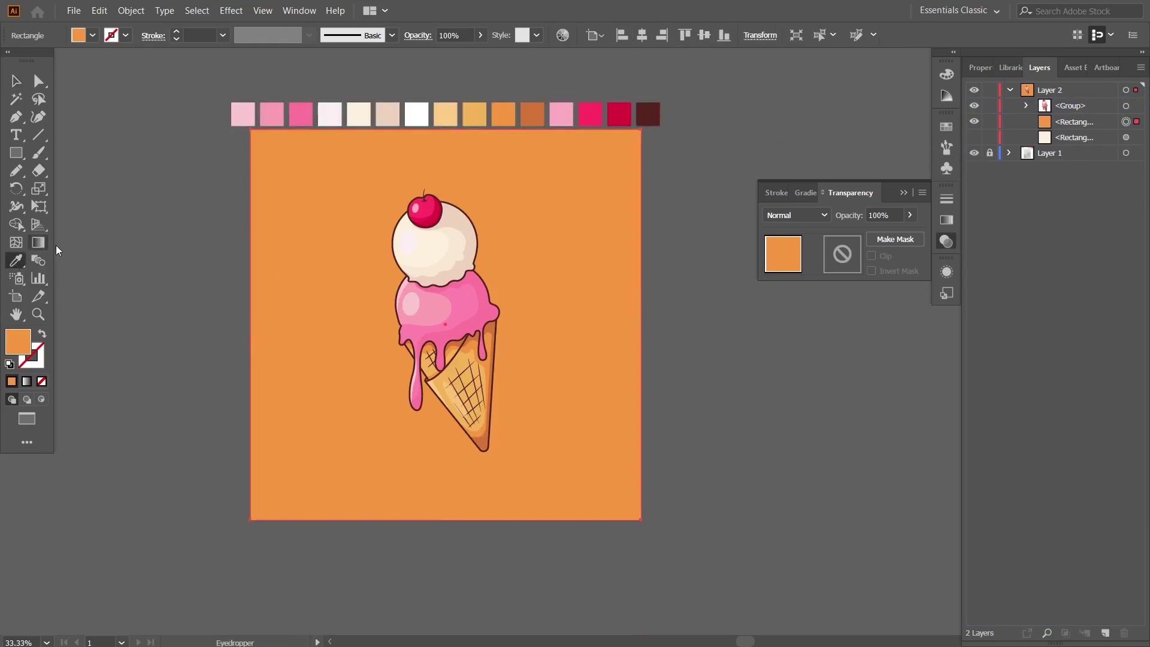
{"action": "left_click", "coordinate": [336, 115]}
{"action": "key", "text": "v"}
{"action": "left_click", "coordinate": [693, 355]}
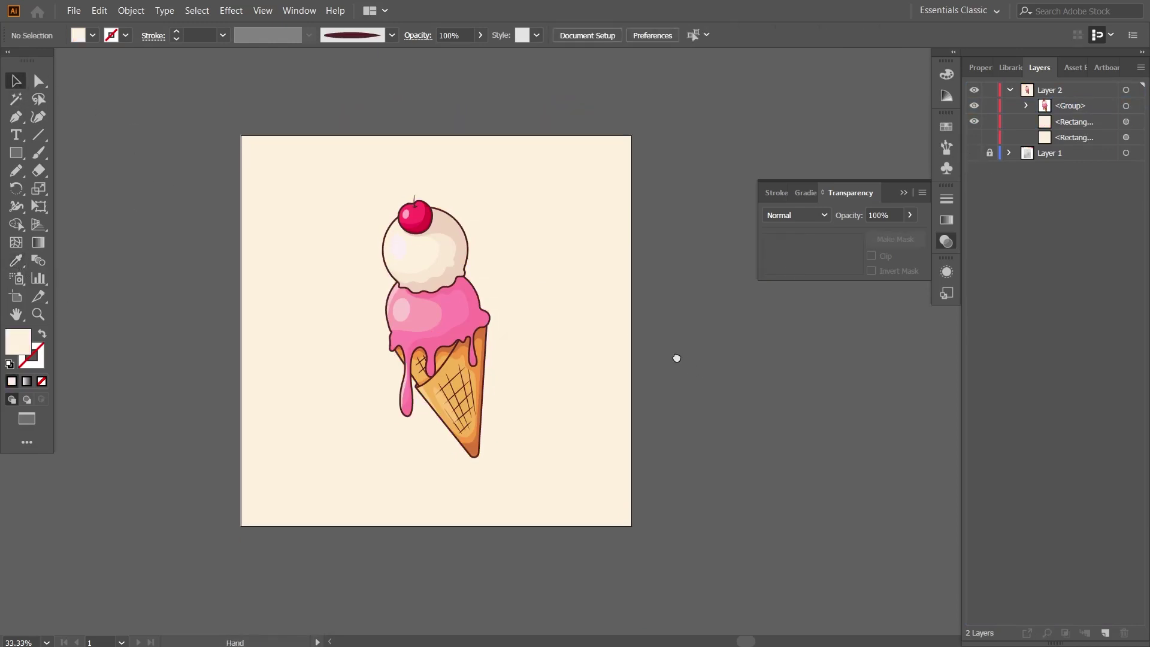